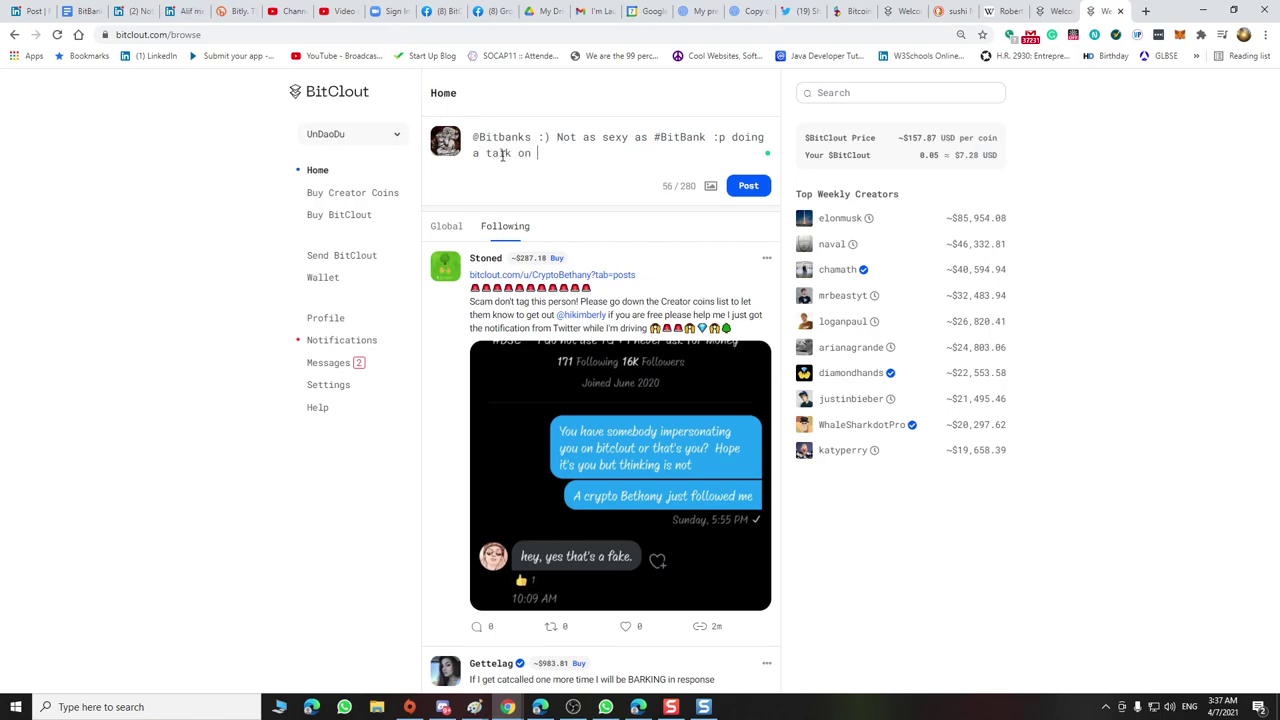
Finish the post text with 'talk on Bitbank twitch'
type("Bit")
type("bak")
type("k")
type("www")
type(".t")
key("BackSpace")
key("BackSpace")
type("witch")
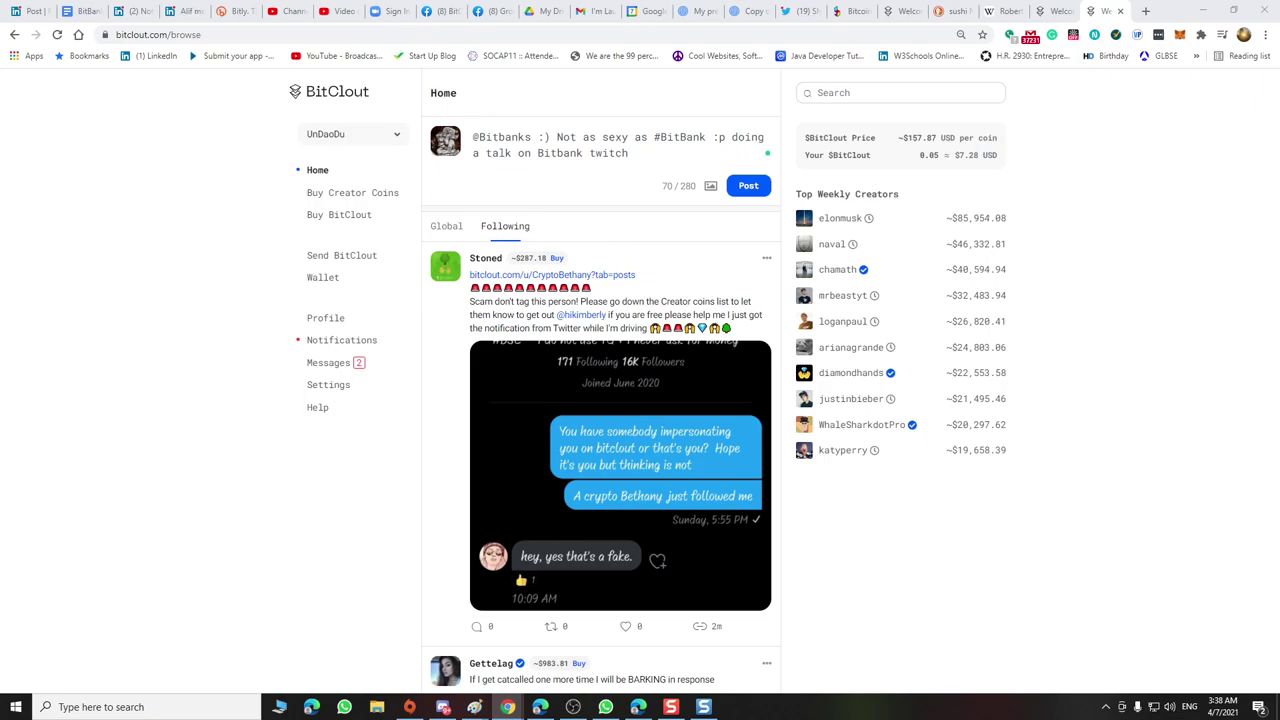
Paste the Twitch video link on a new line at the end of the post and attach an image
left_click(636, 155)
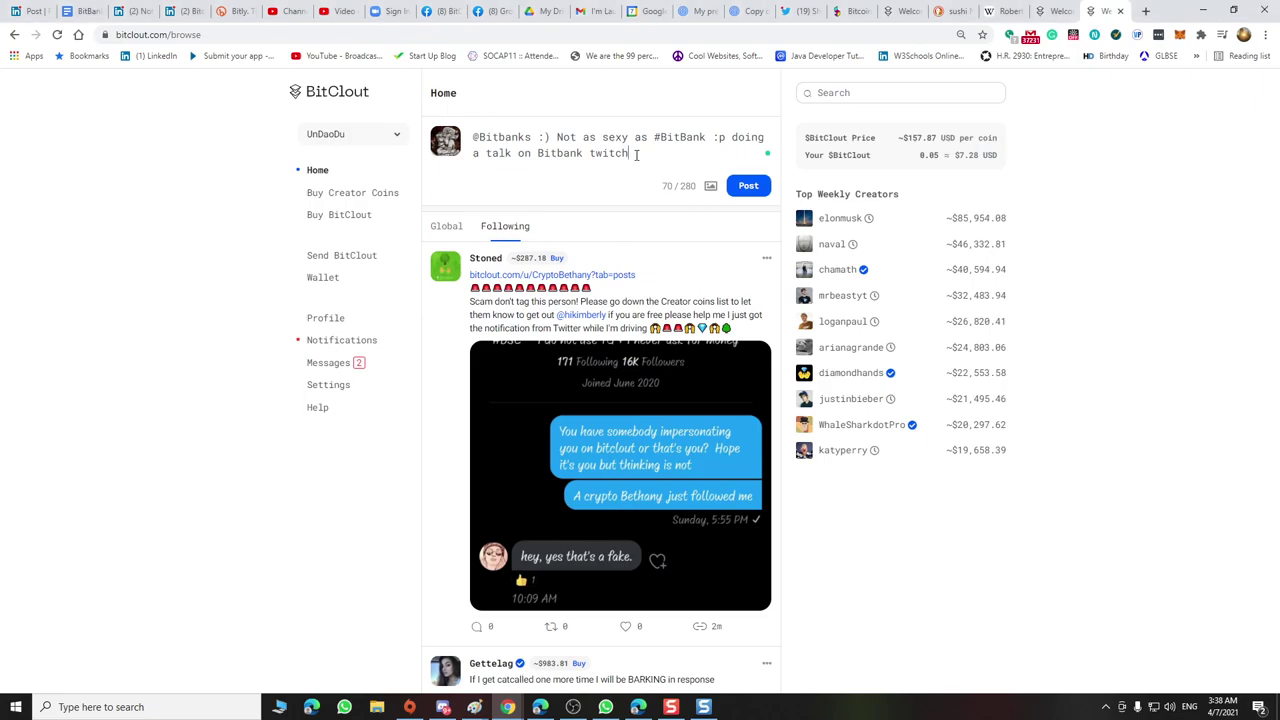
type("https://www.twitch.tv/videos/979712432")
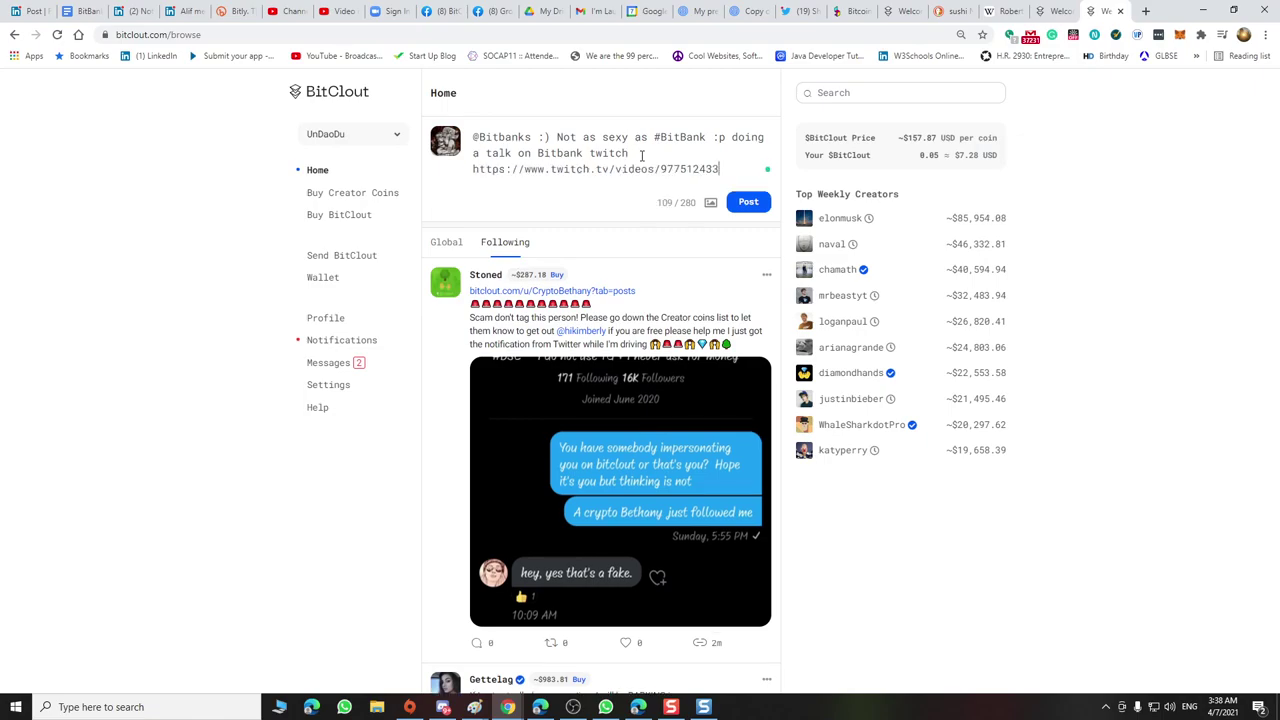
left_click(711, 202)
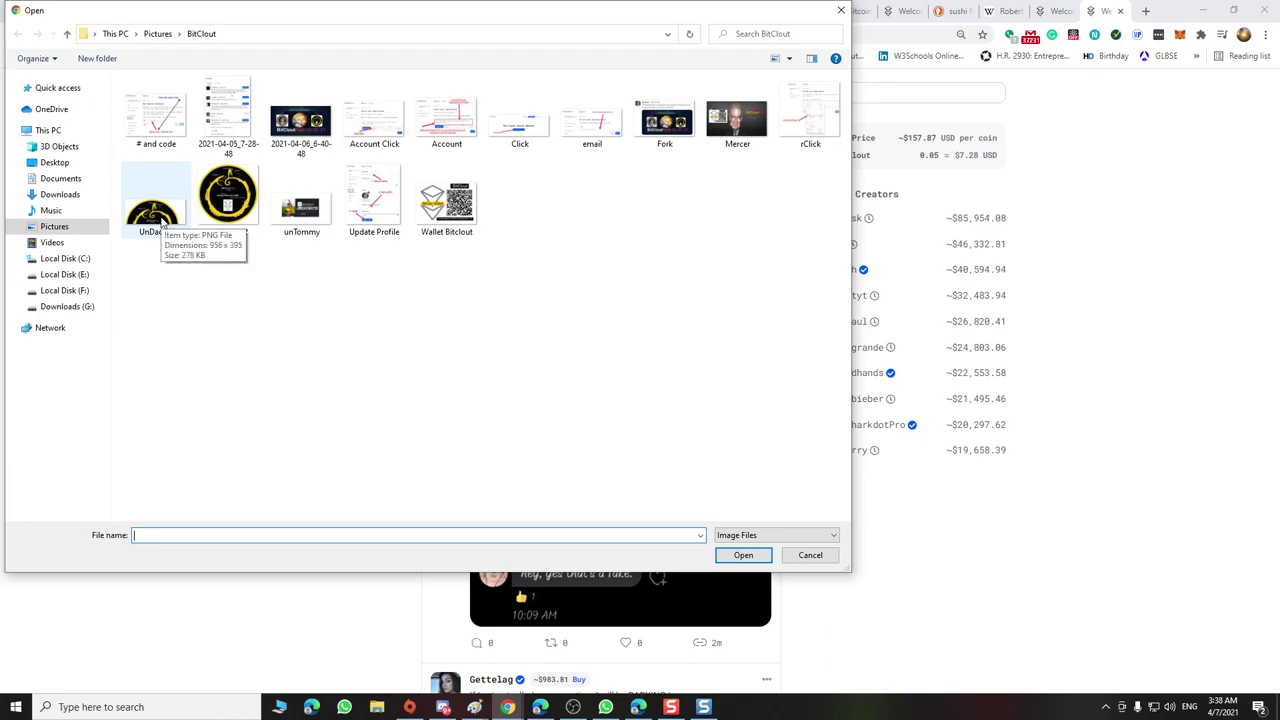
Show the Pictures folder in the Open dialog and bring up the bitcoin image's context menu
left_click(55, 229)
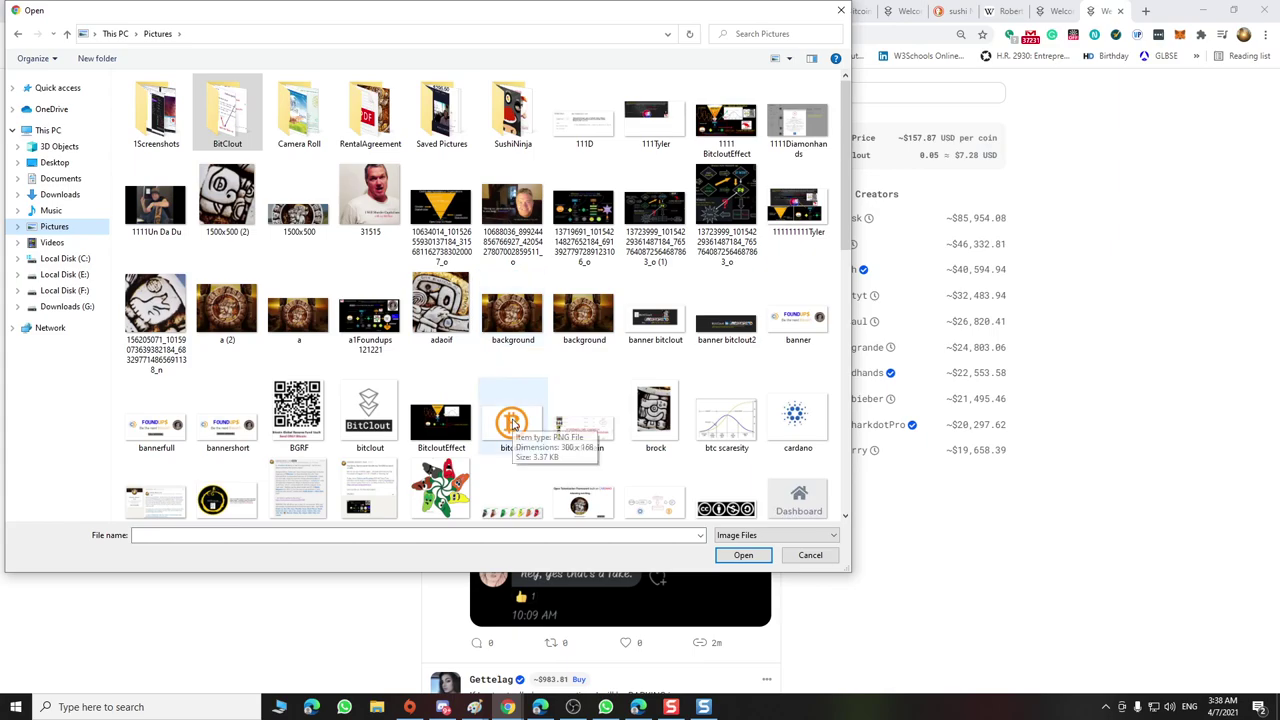
right_click(513, 423)
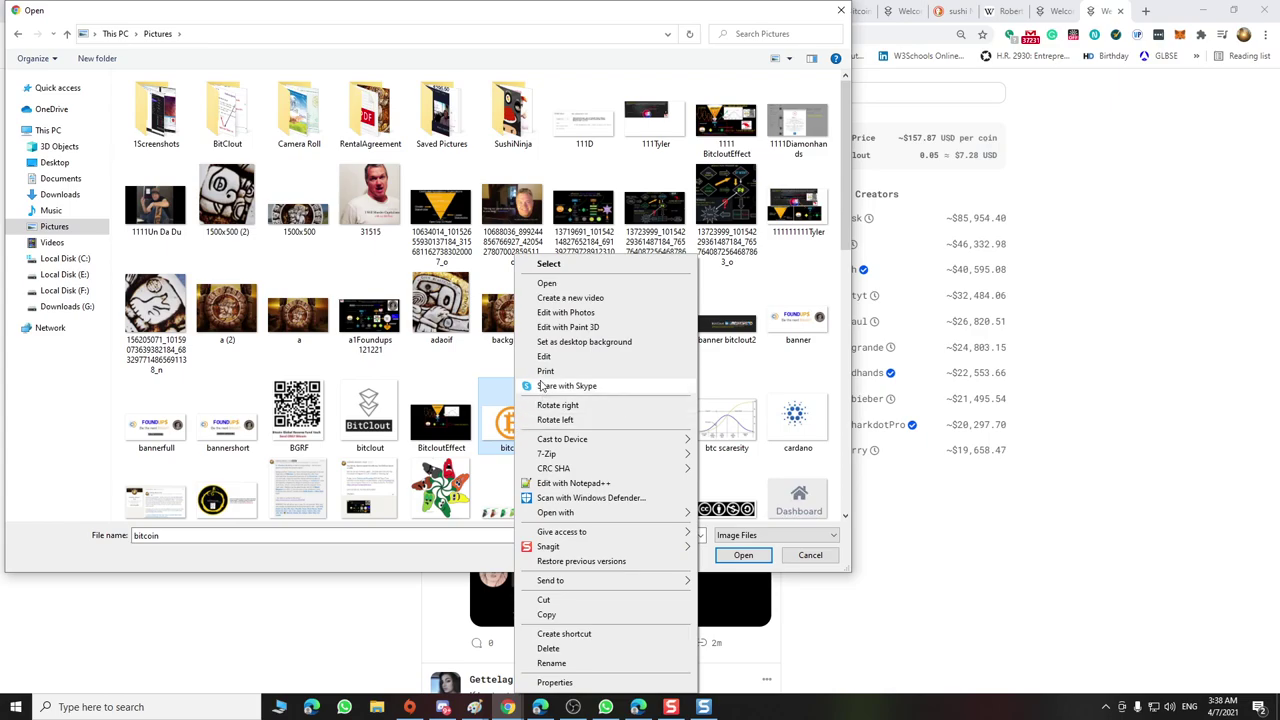
Edit the bitcoin image in Paint, enlarge the canvas to 346 × 258 px, and add a text box below it
left_click(560, 357)
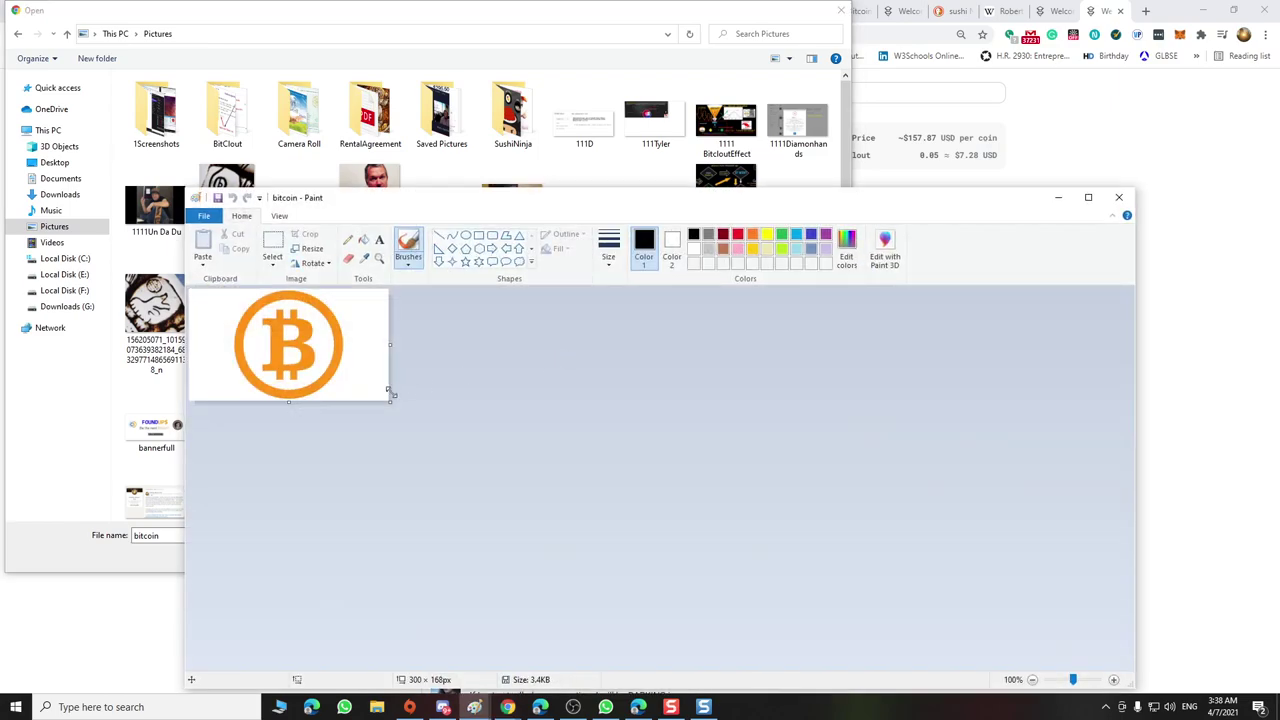
left_click_drag(390, 402, 421, 463)
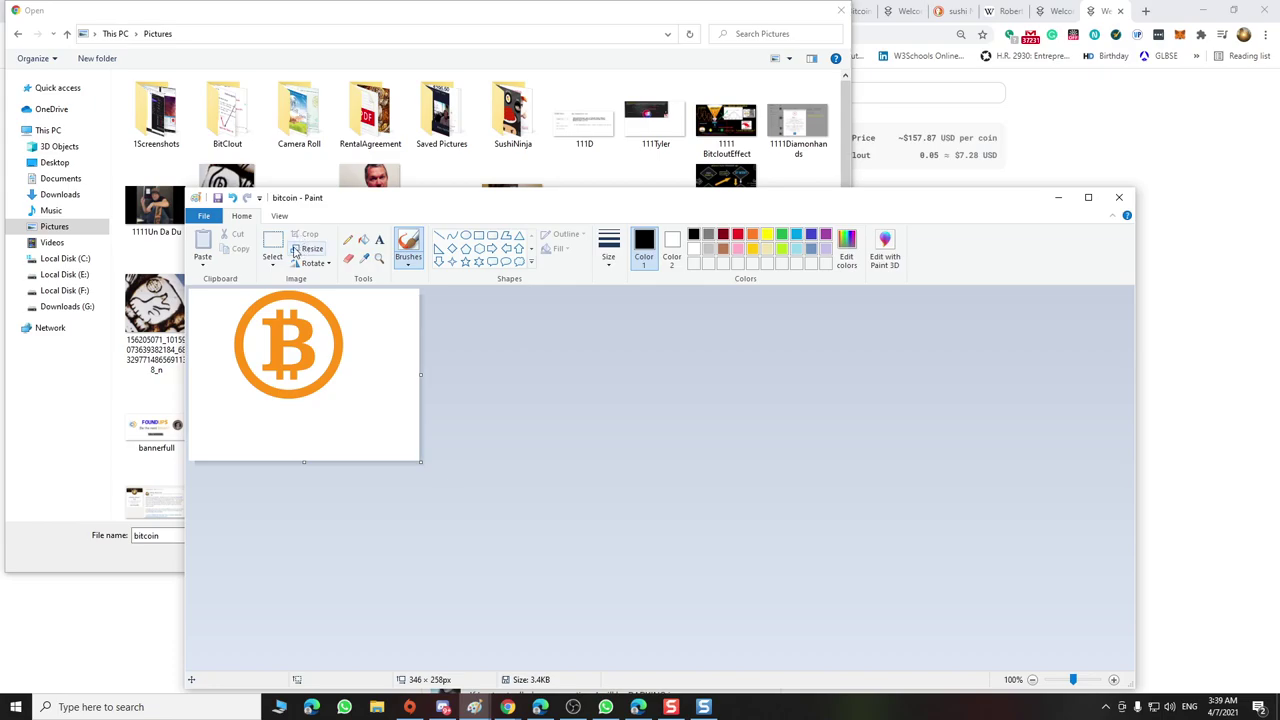
left_click(272, 245)
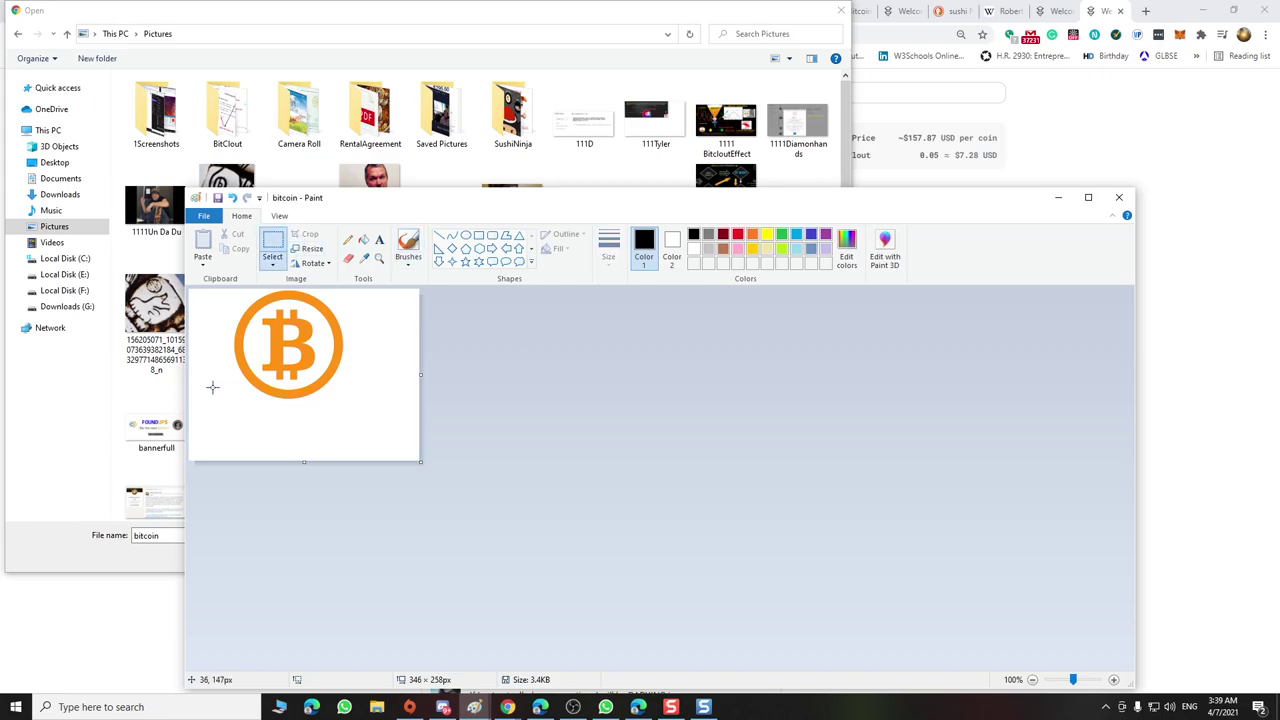
left_click(379, 242)
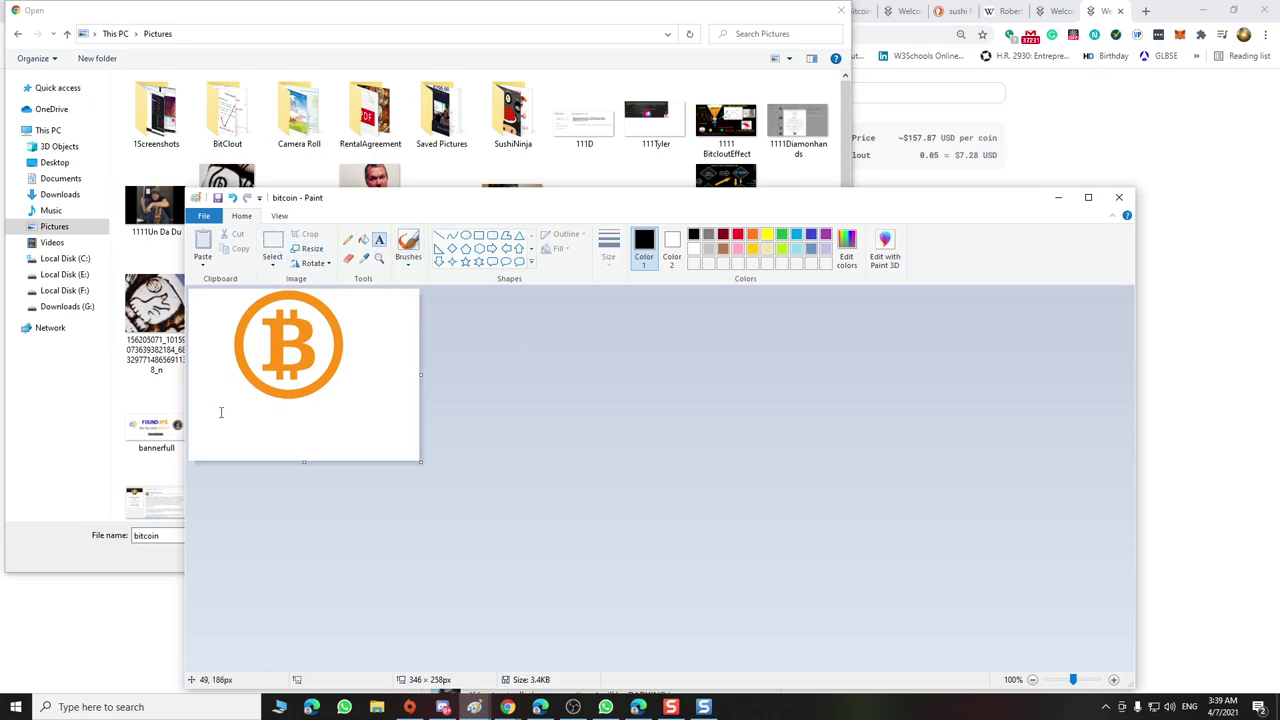
left_click_drag(218, 404, 322, 418)
Type 'Bitbank' at 48 pt and widen the text box so it fits on one line
type("Bit")
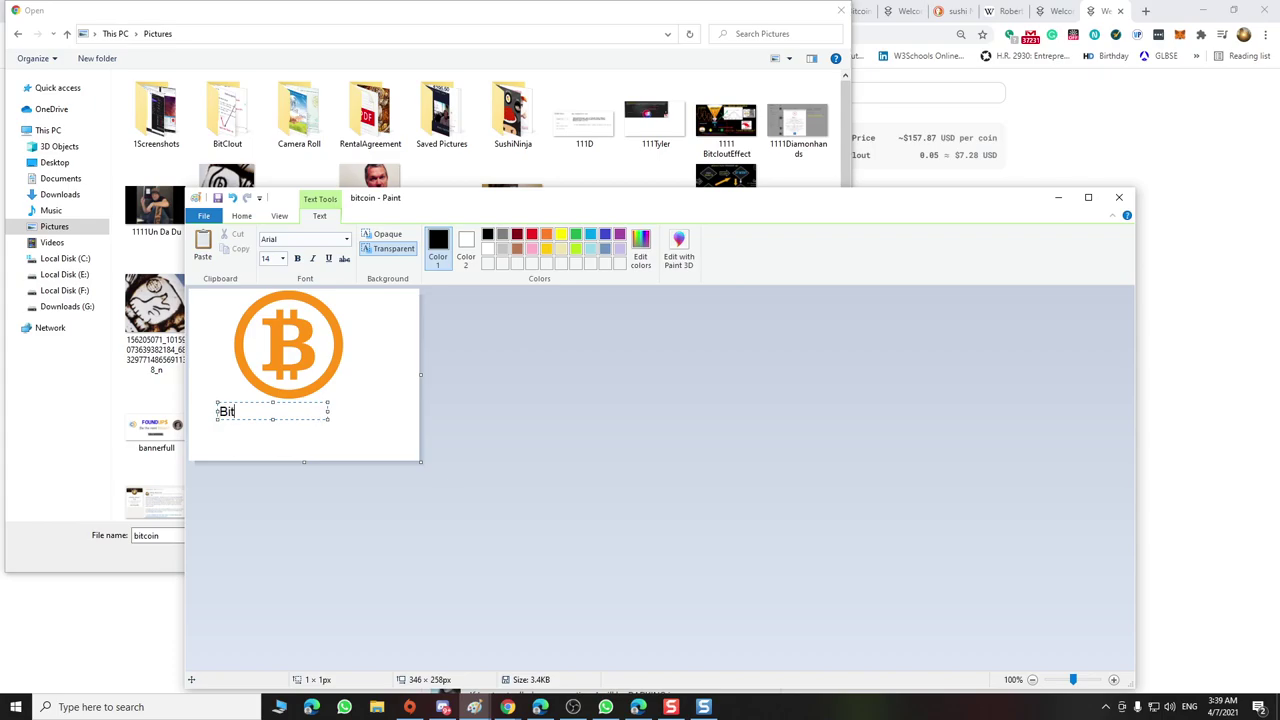
type("bank")
mouse_move(329, 410)
left_mouse_down()
mouse_move(349, 412)
mouse_move(363, 394)
mouse_move(362, 419)
mouse_move(217, 411)
left_mouse_up()
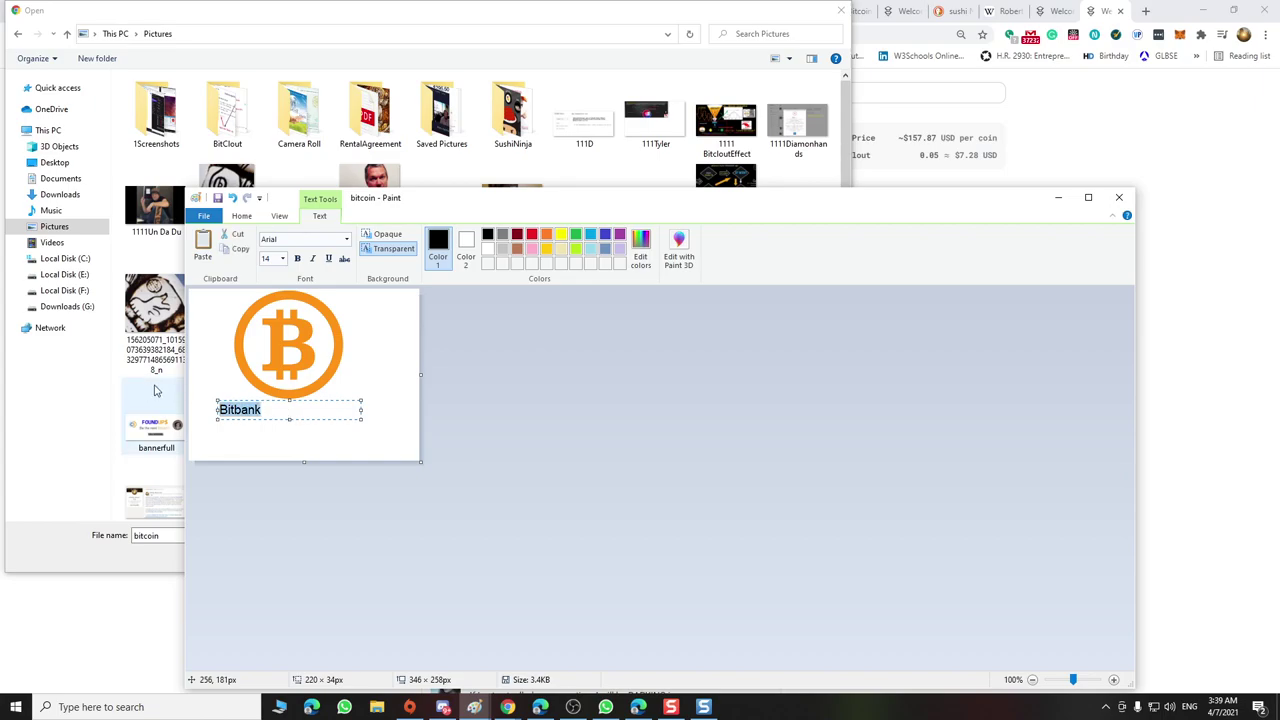
left_click(283, 258)
left_click(268, 431)
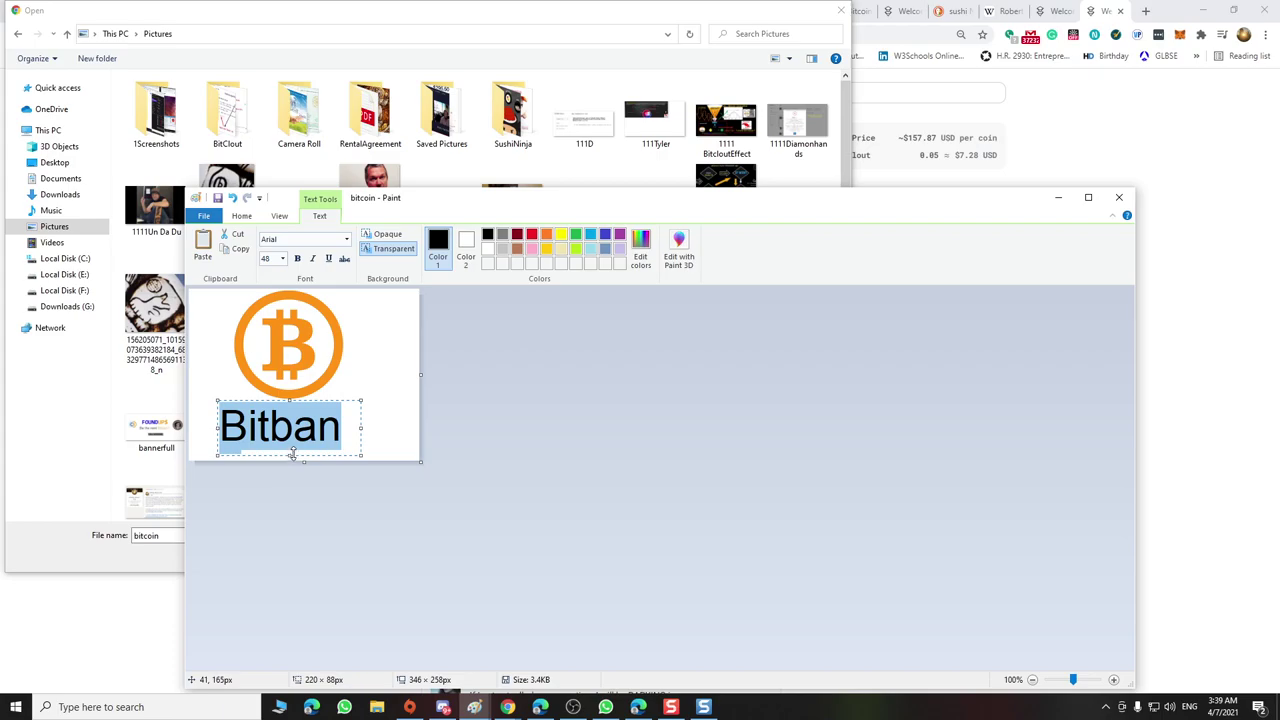
left_click(342, 420)
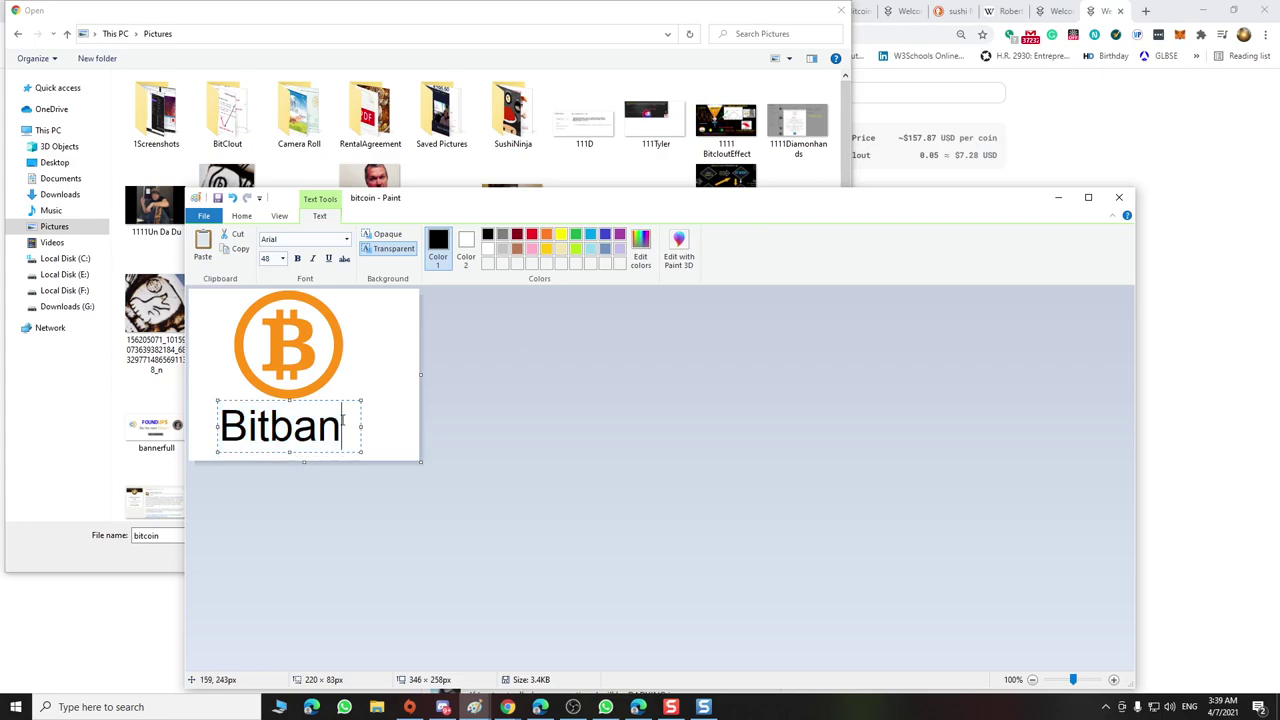
key("ctrl+a")
type("Kk")
key("BackSpace")
key("BackSpace")
type("k")
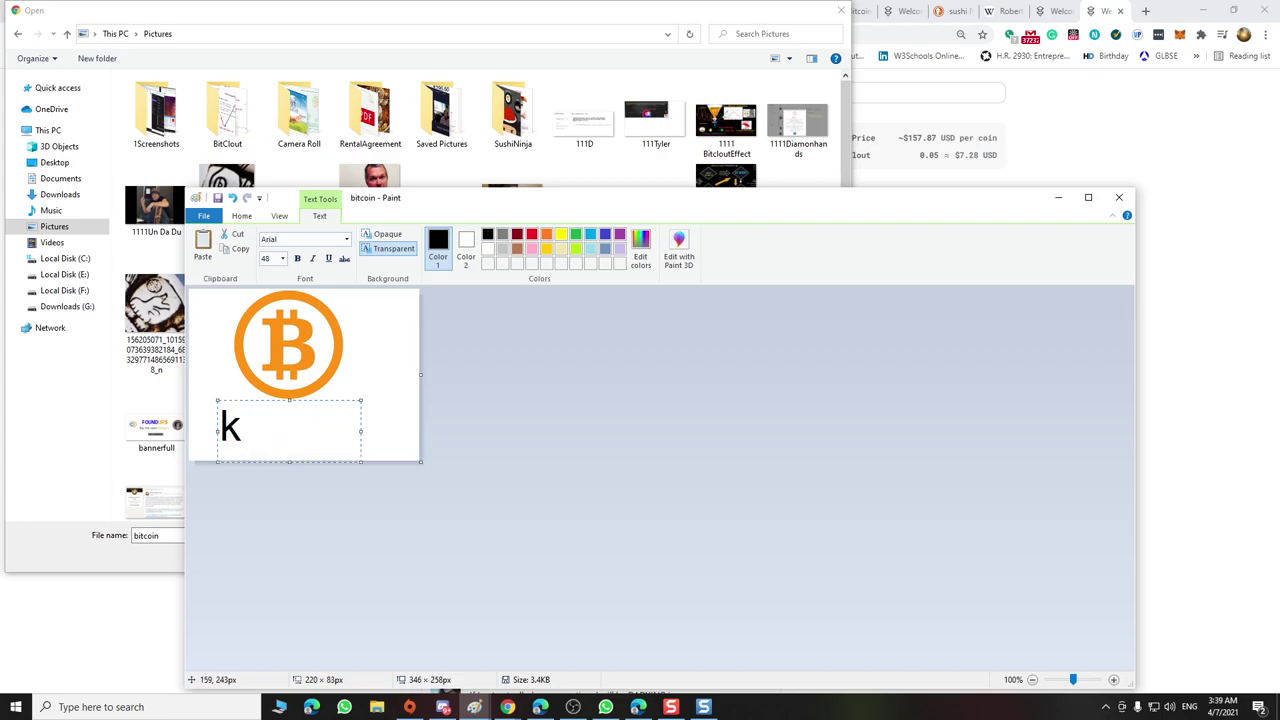
key("ctrl+z")
key("ctrl+y")
key("ctrl+z")
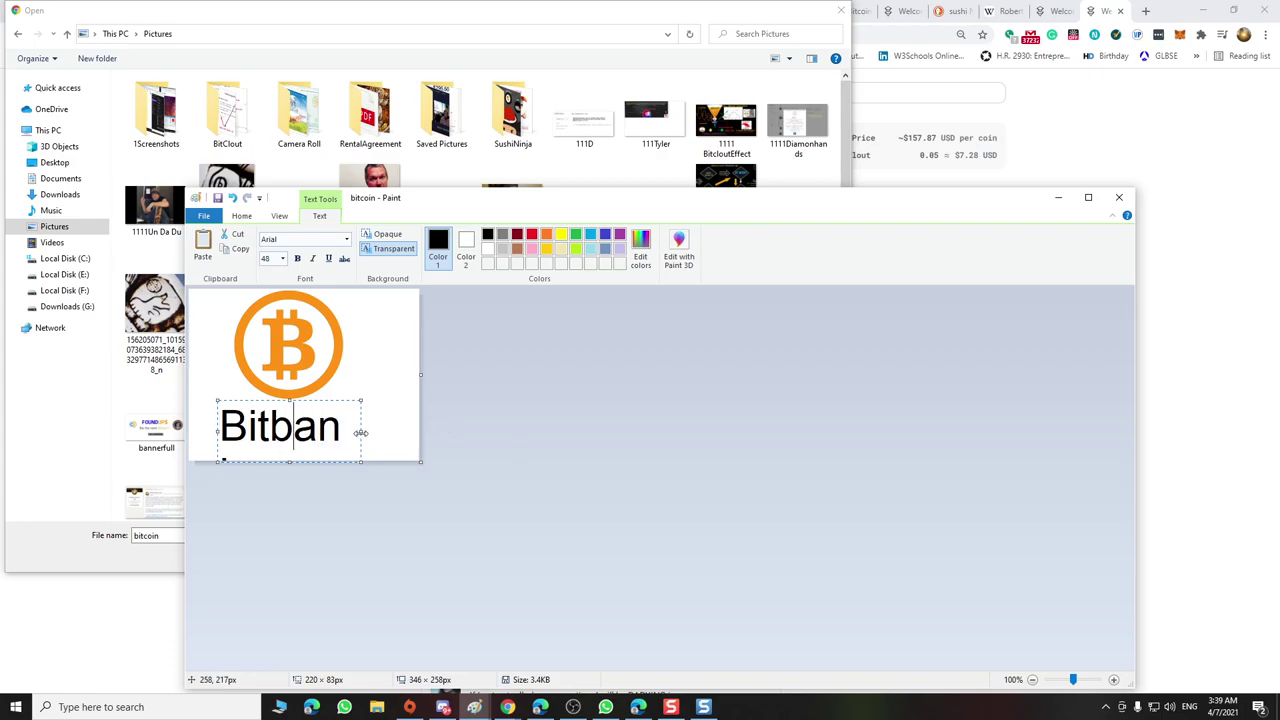
left_click_drag(361, 431, 390, 391)
Delete the B, move the lettering beside the coin, and widen the canvas to 515 px
key("Left")
key("Left")
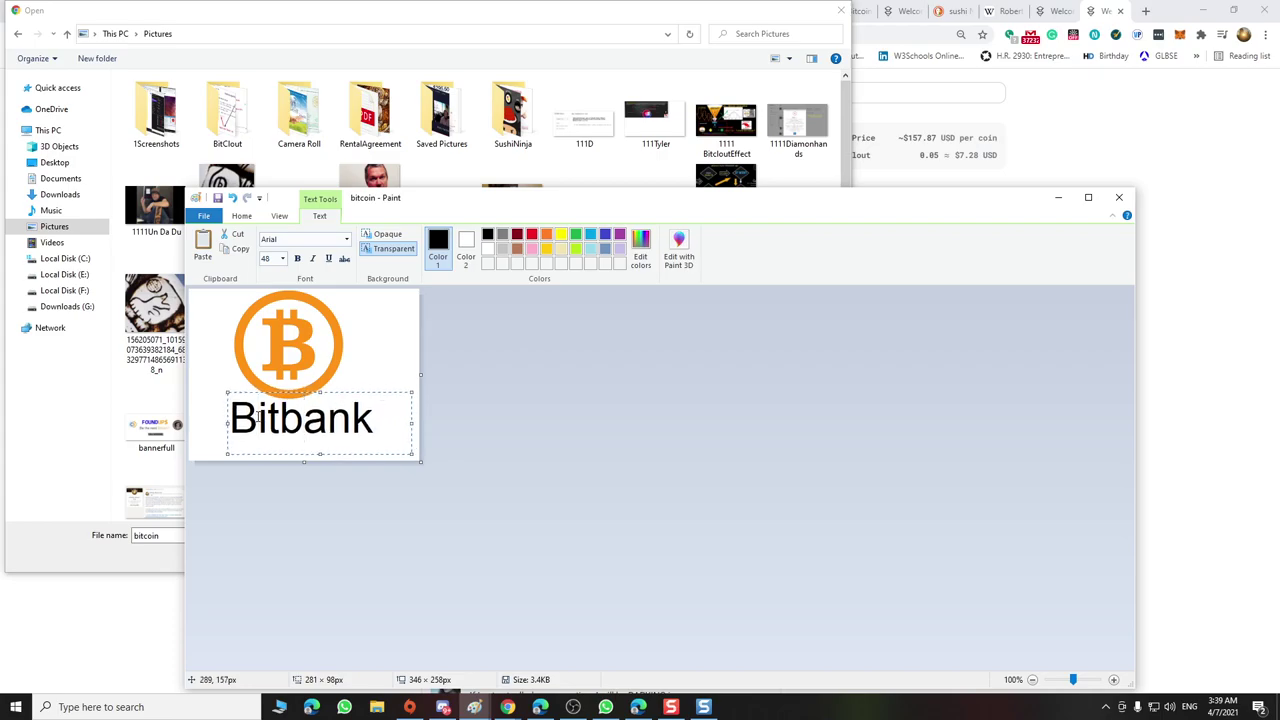
key("BackSpace")
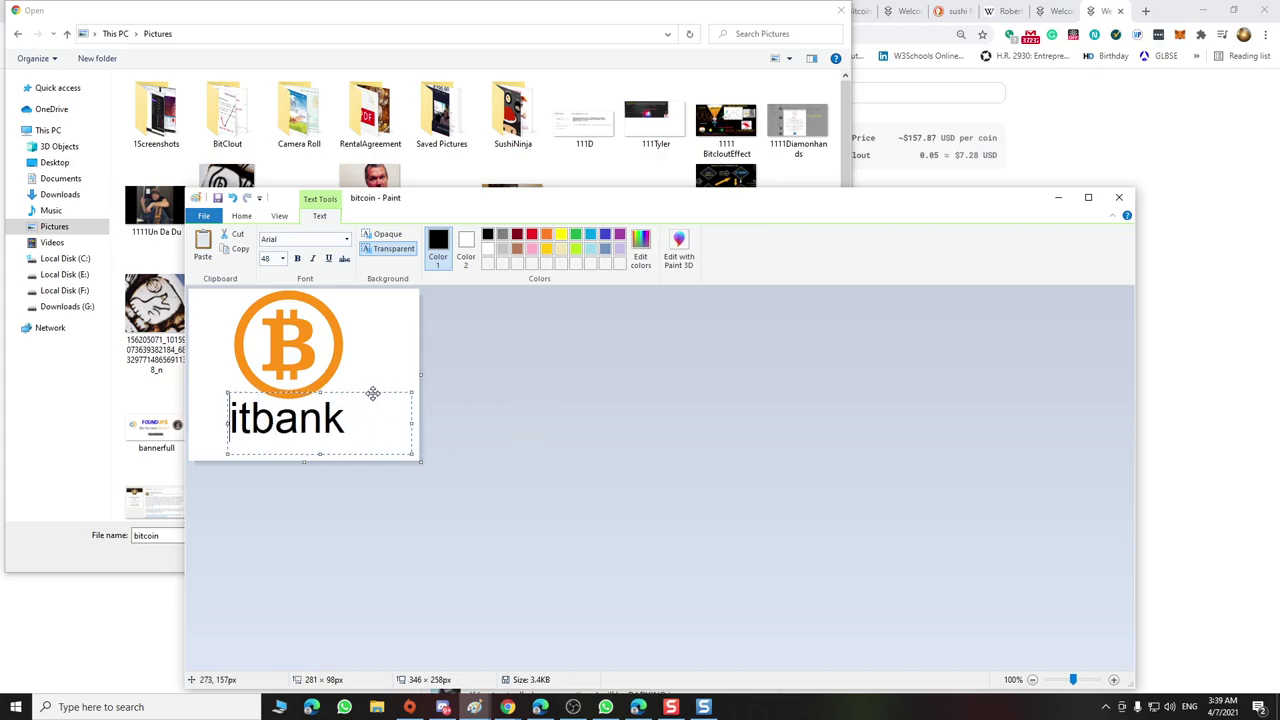
left_click_drag(371, 391, 380, 347)
left_click_drag(237, 372, 313, 375)
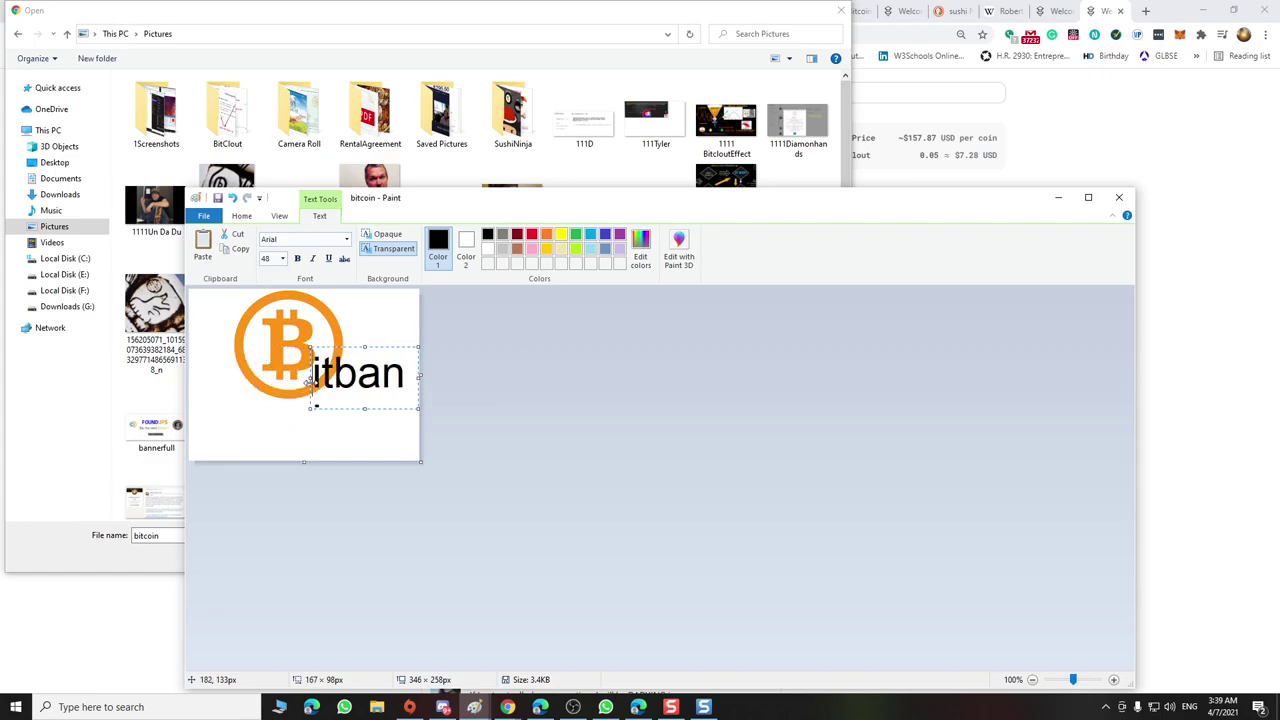
left_click_drag(421, 376, 533, 376)
left_click(414, 366)
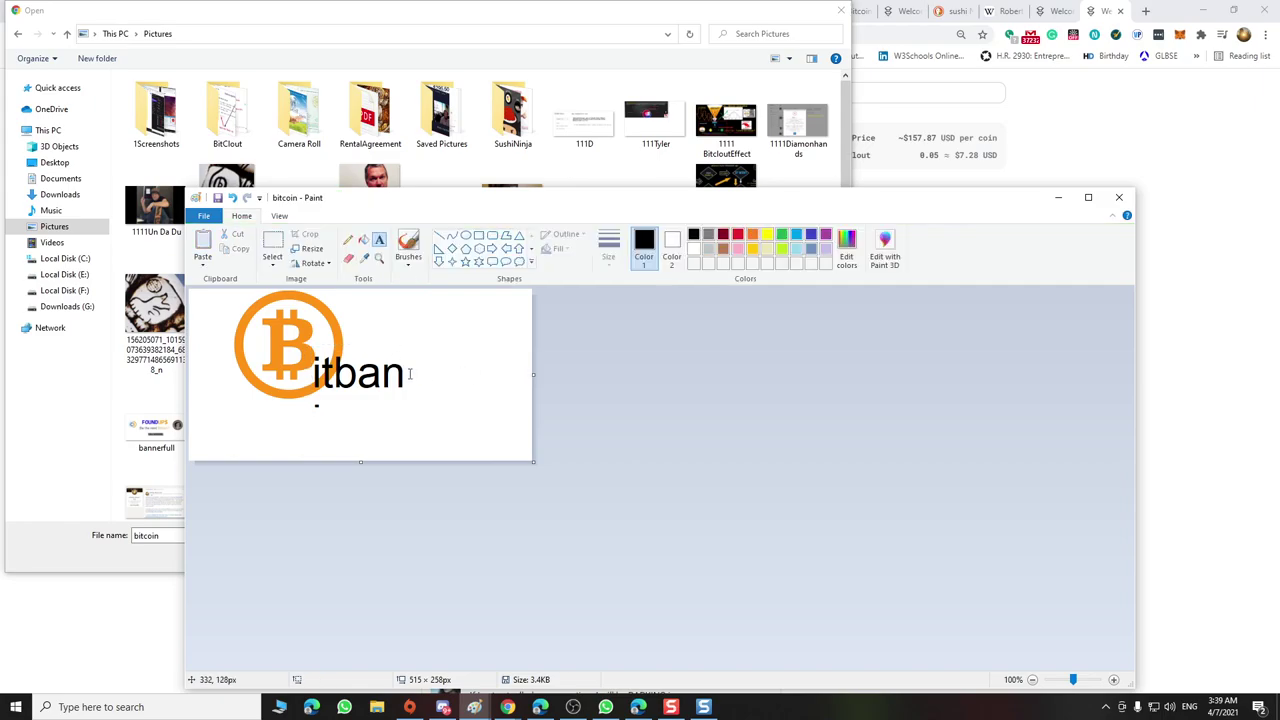
Discard the stray empty text boxes and undo the 'itban' lettering
left_click(411, 370)
left_click(406, 372)
left_click(388, 370)
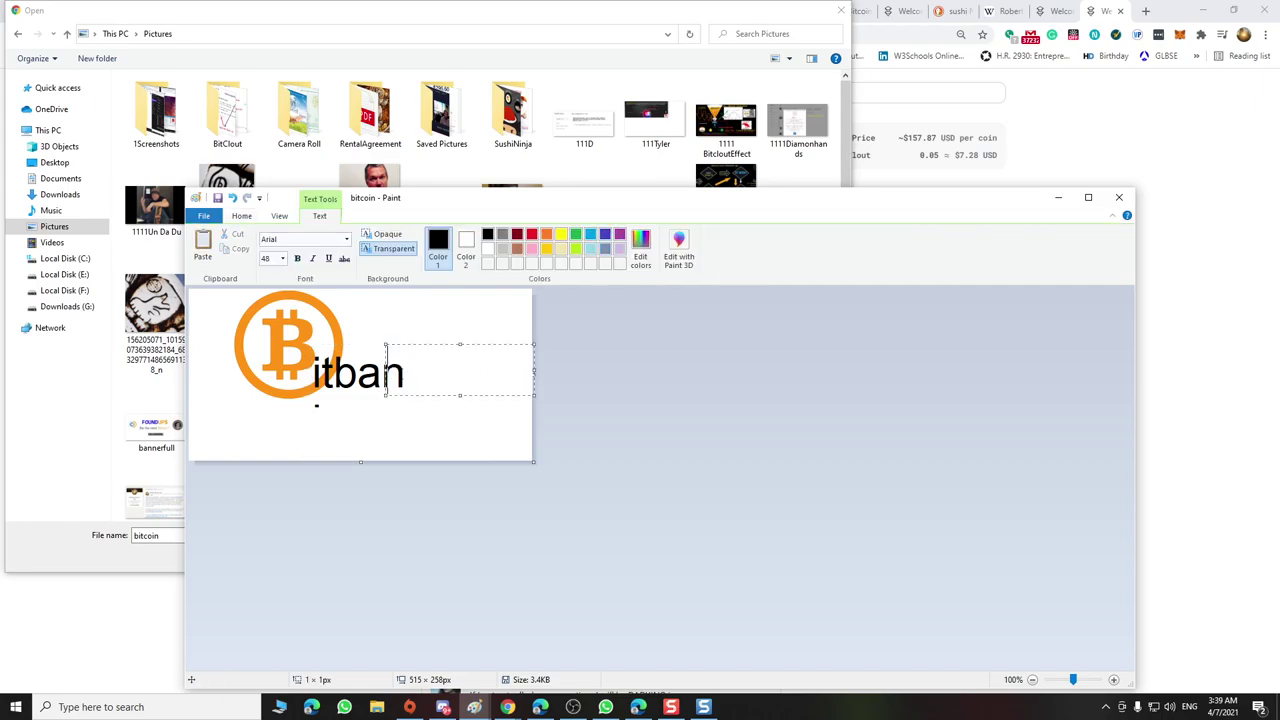
left_click(233, 198)
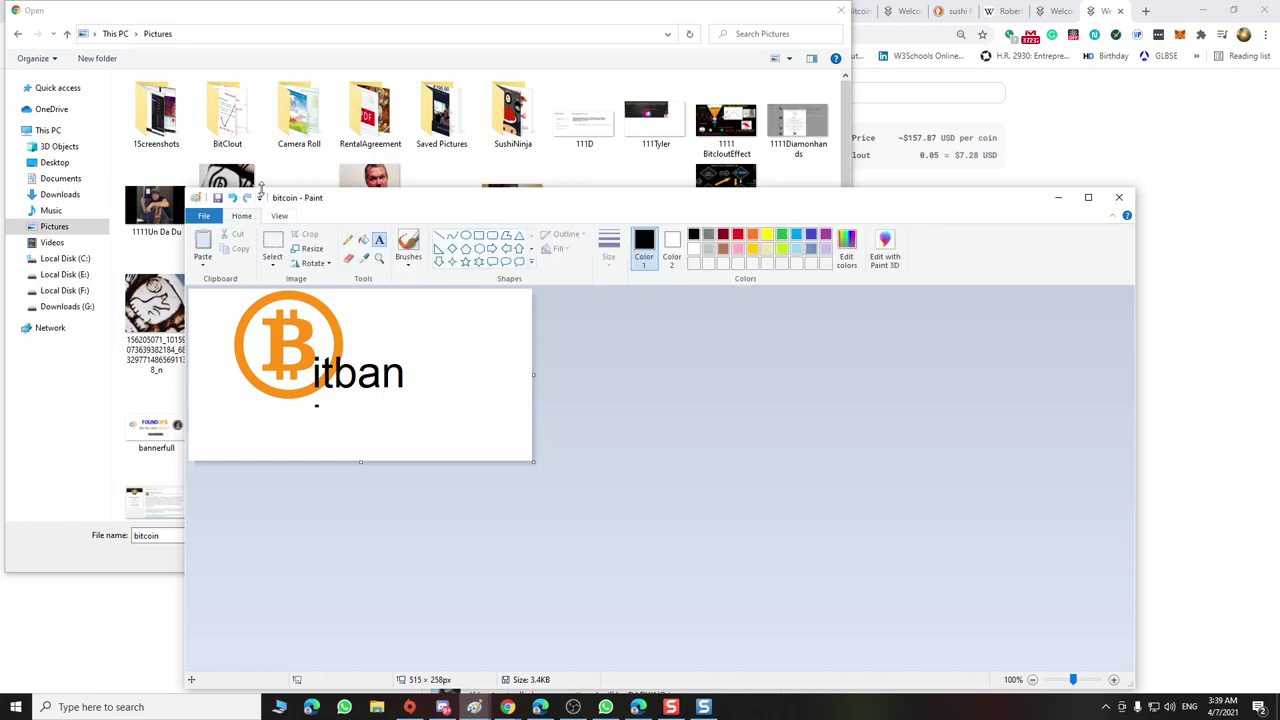
left_click(233, 198)
Type 'itbank' in a new text box and position it snugly against the orange B
left_click(327, 352)
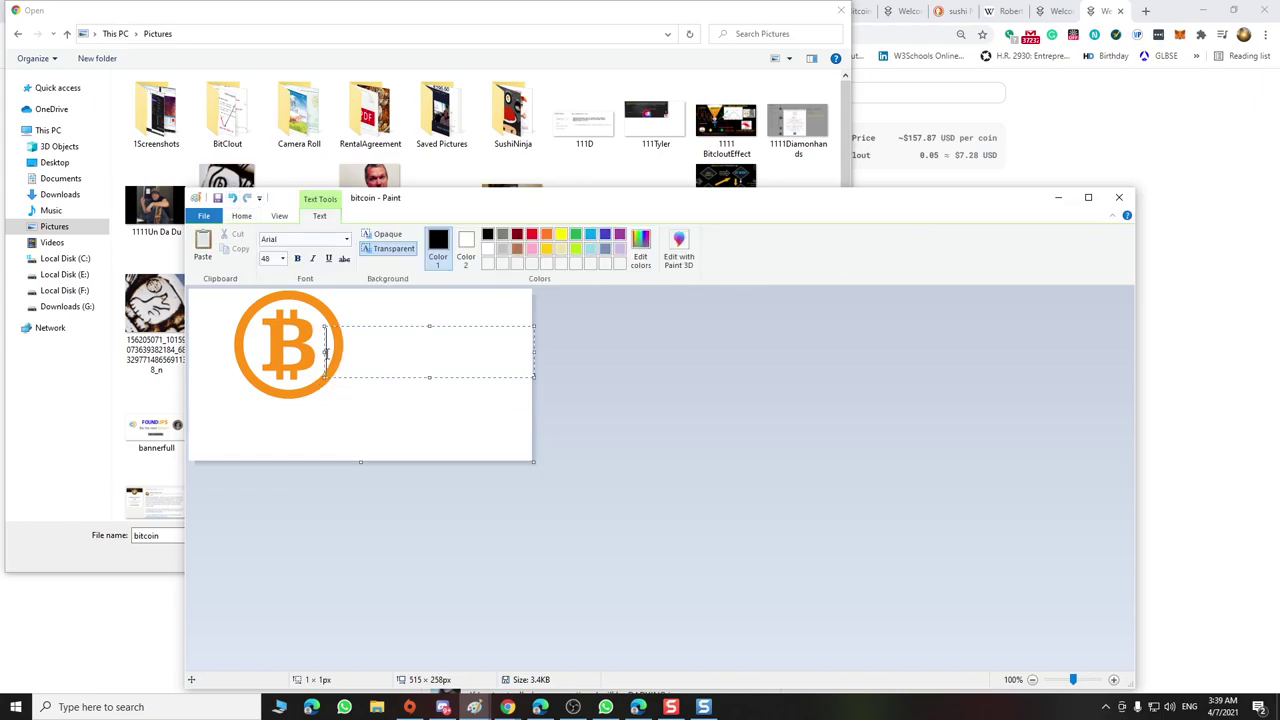
type("itcoi")
type("n")
key("BackSpace")
type("ab")
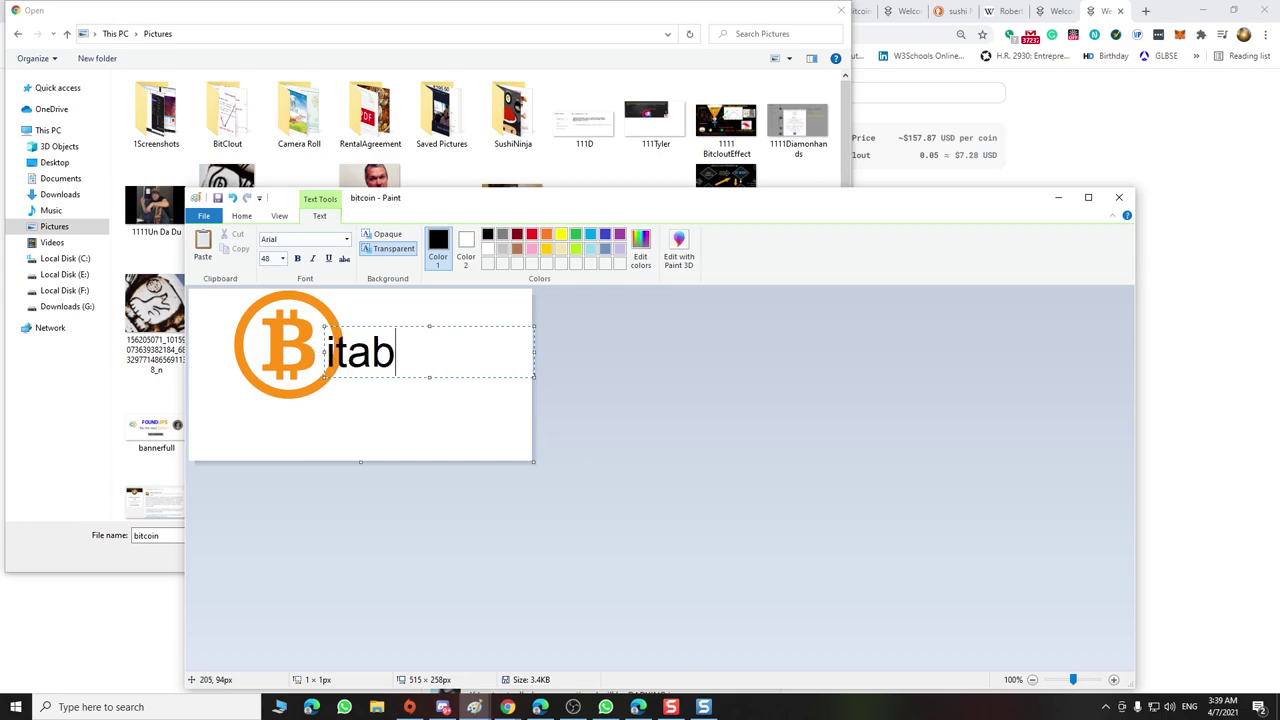
type("nk")
key("Left")
key("Left")
type("a")
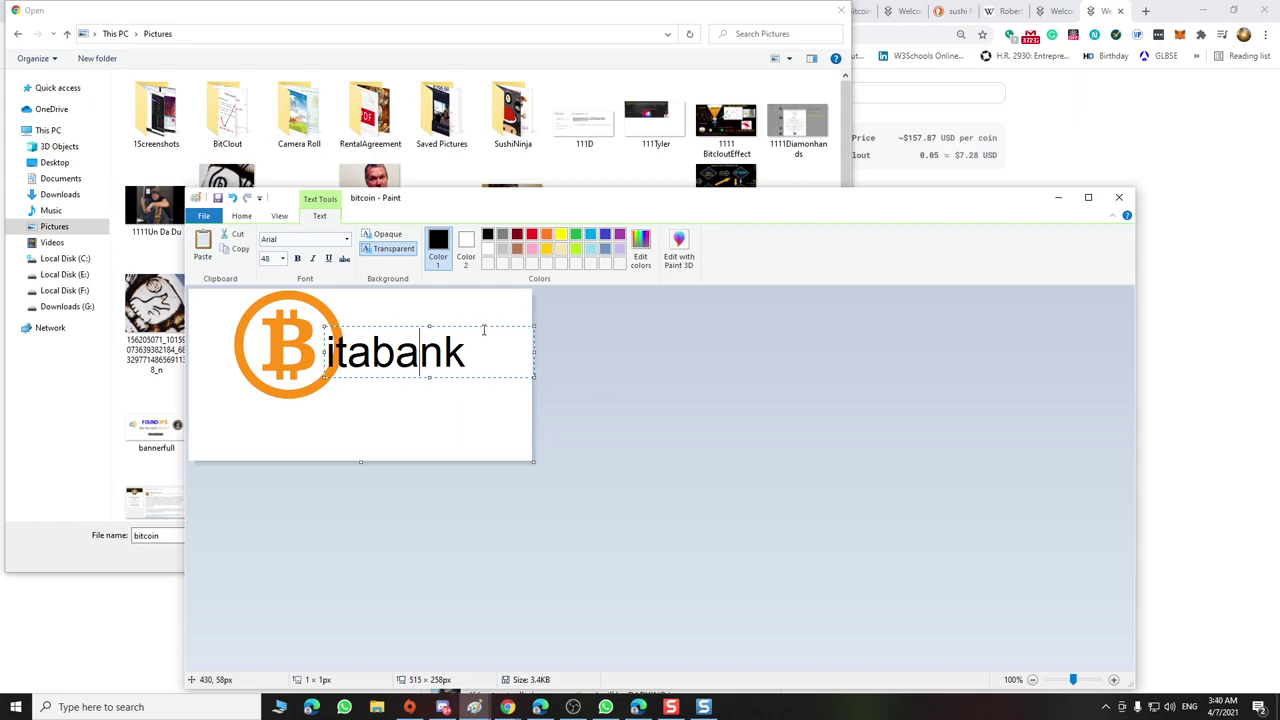
left_click_drag(485, 327, 468, 330)
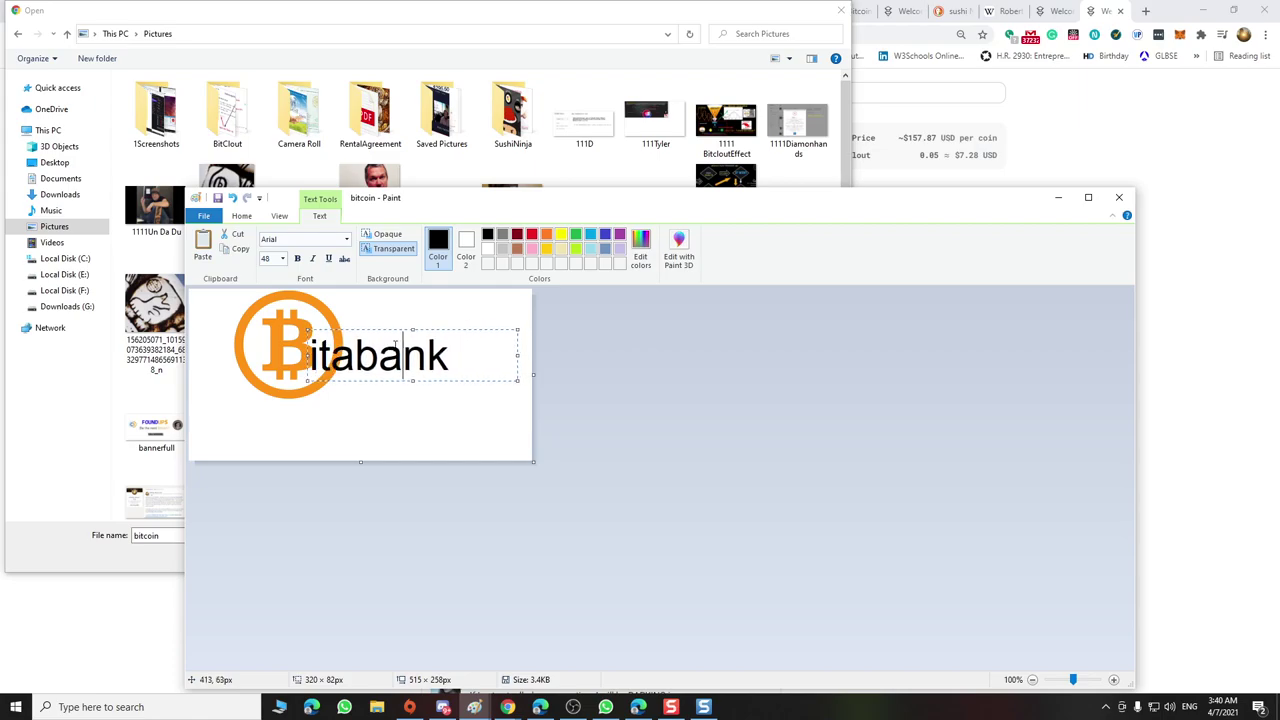
key("Left")
key("Left")
key("BackSpace")
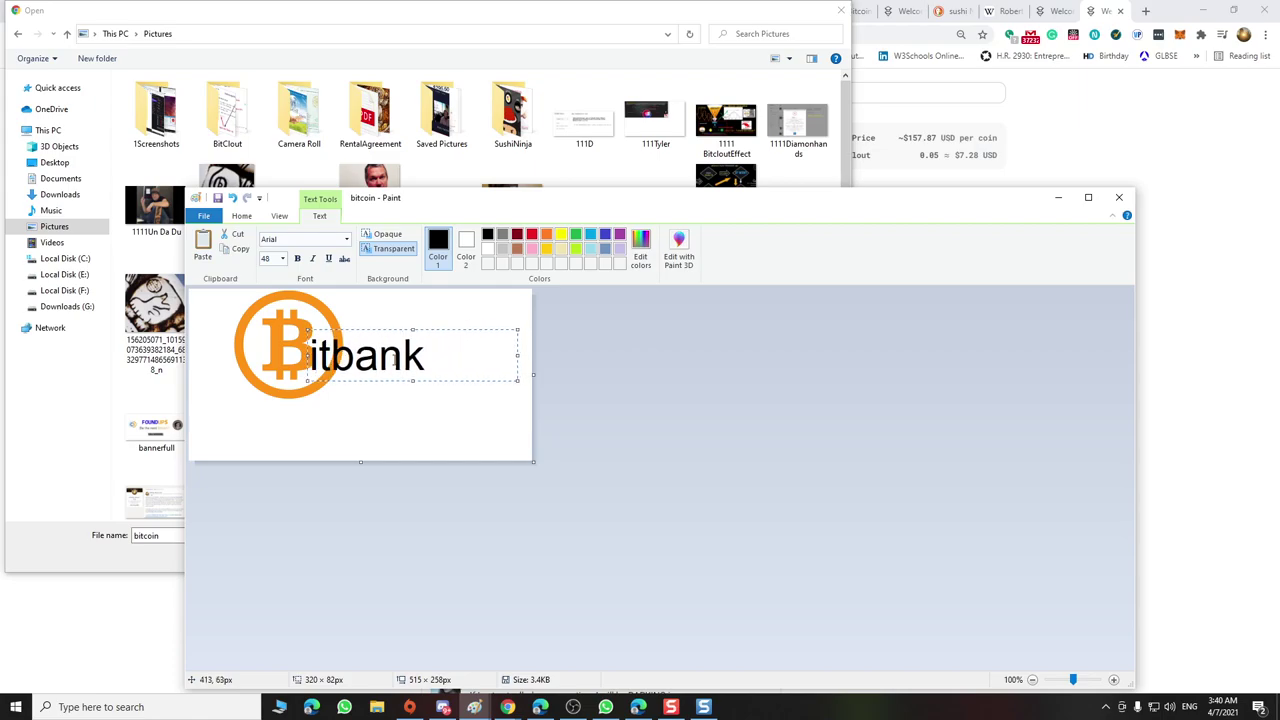
left_click_drag(423, 329, 431, 327)
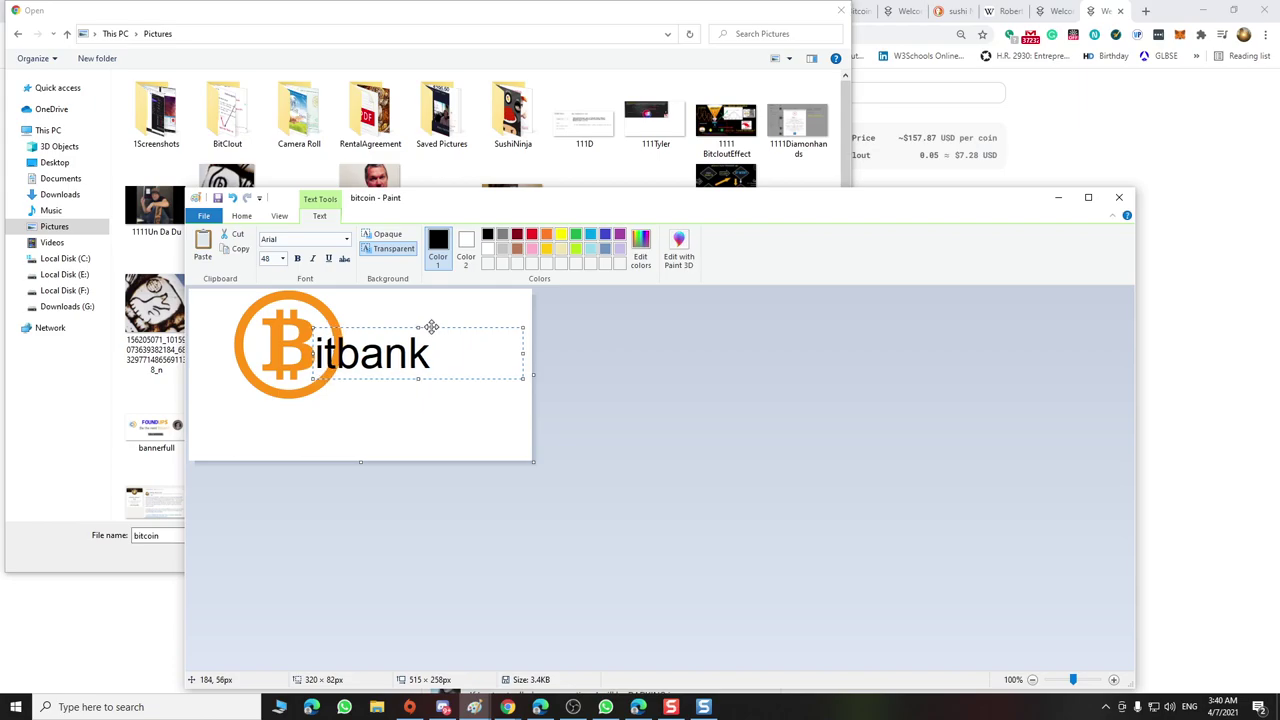
Commit the text and trim the canvas to 410 × 189 px around the Bitbank logo
left_click(409, 410)
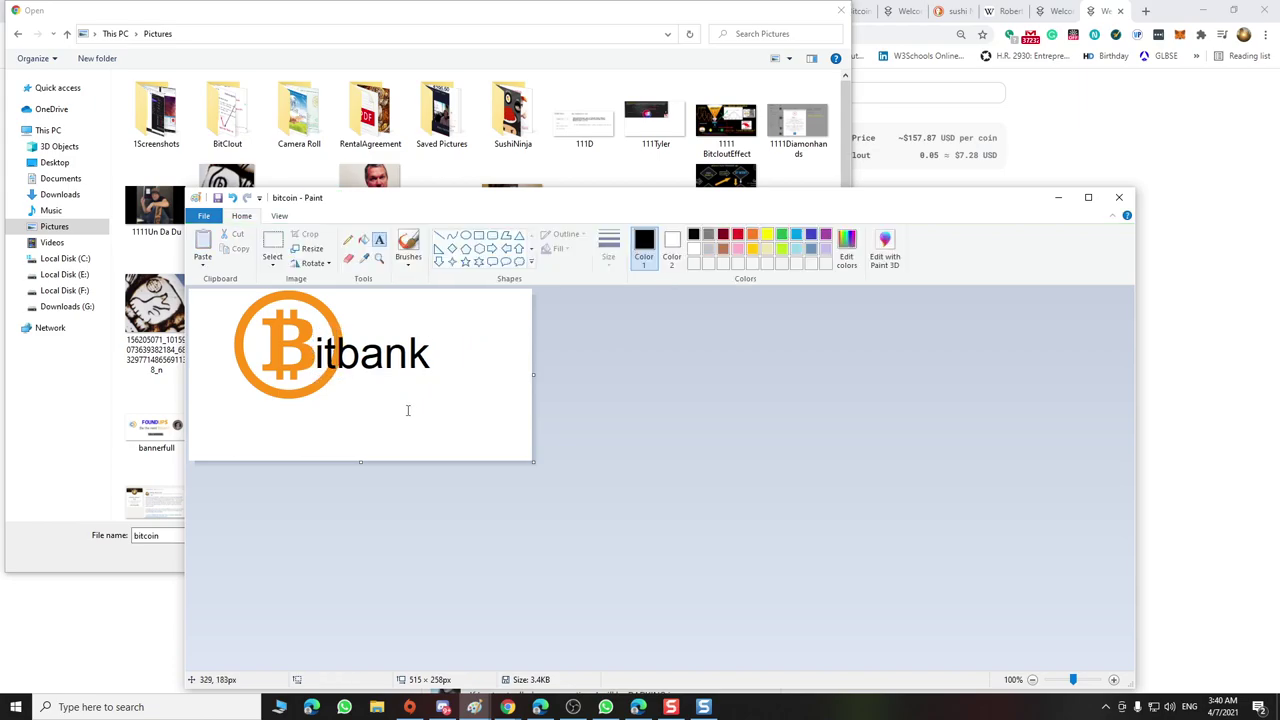
left_click_drag(534, 462, 463, 414)
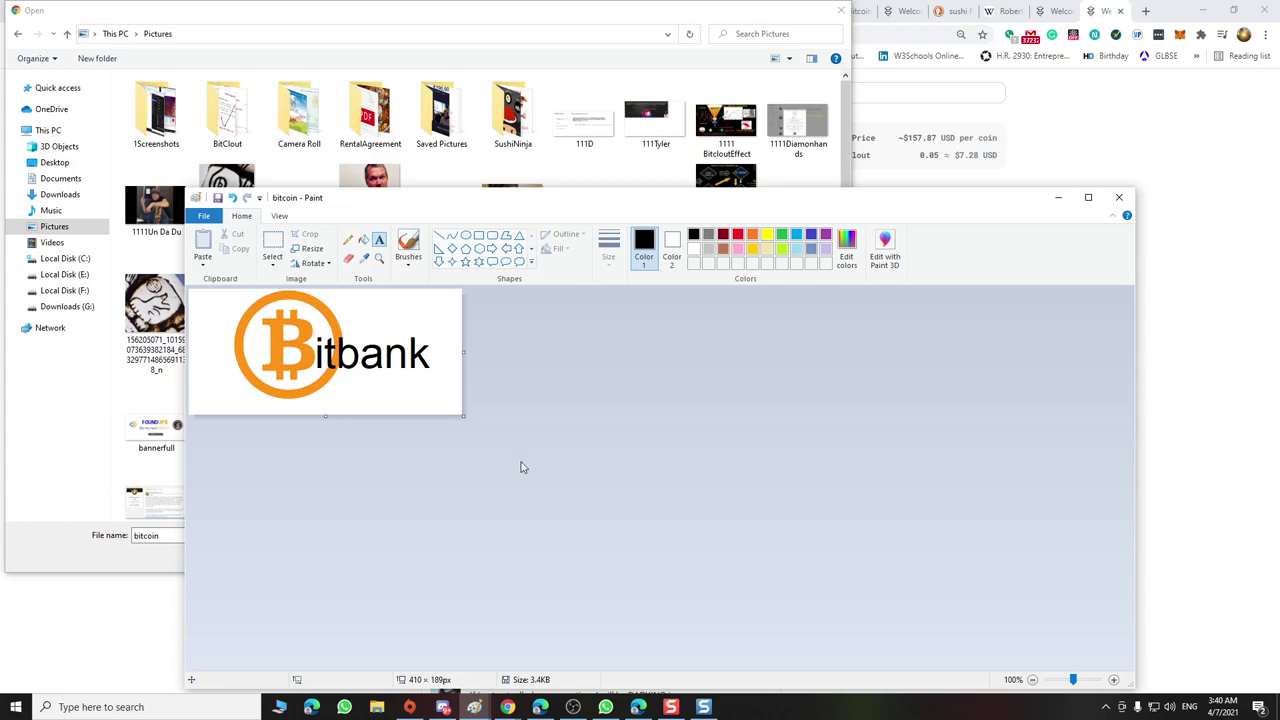
left_click(210, 216)
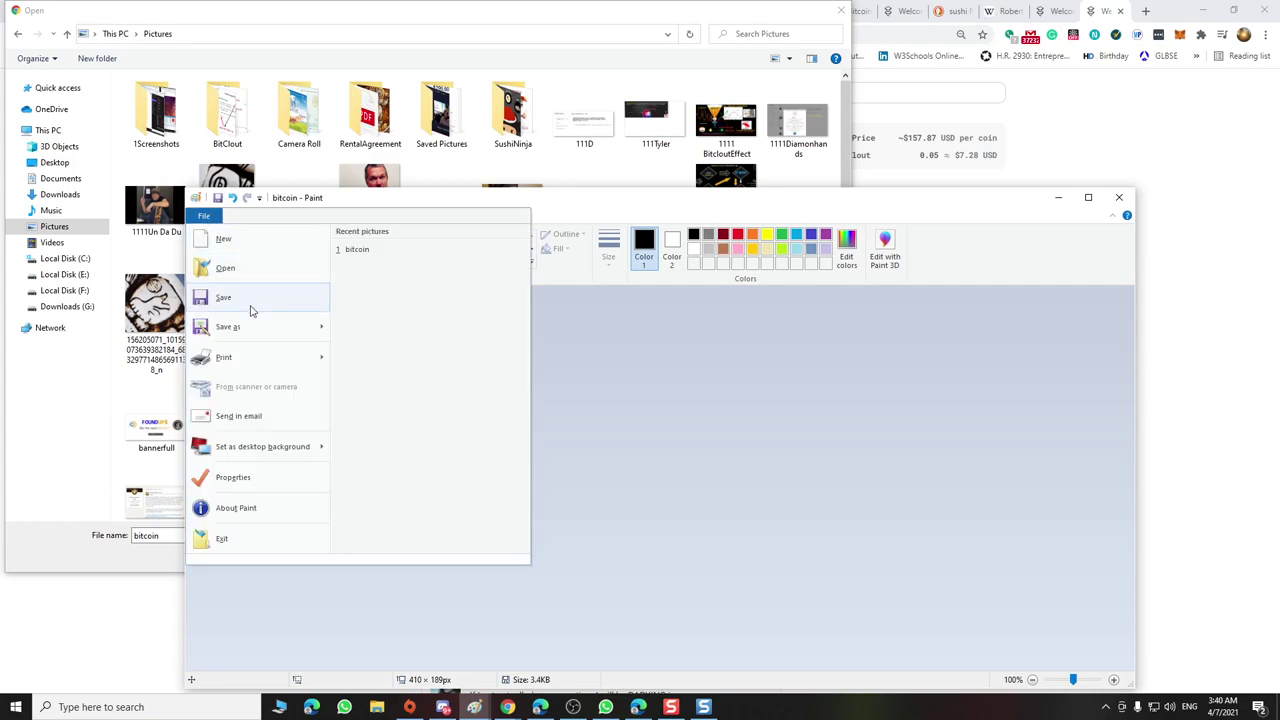
Save the logo as the PNG 'bitbank' in the Pictures > BitClout folder
left_click(247, 336)
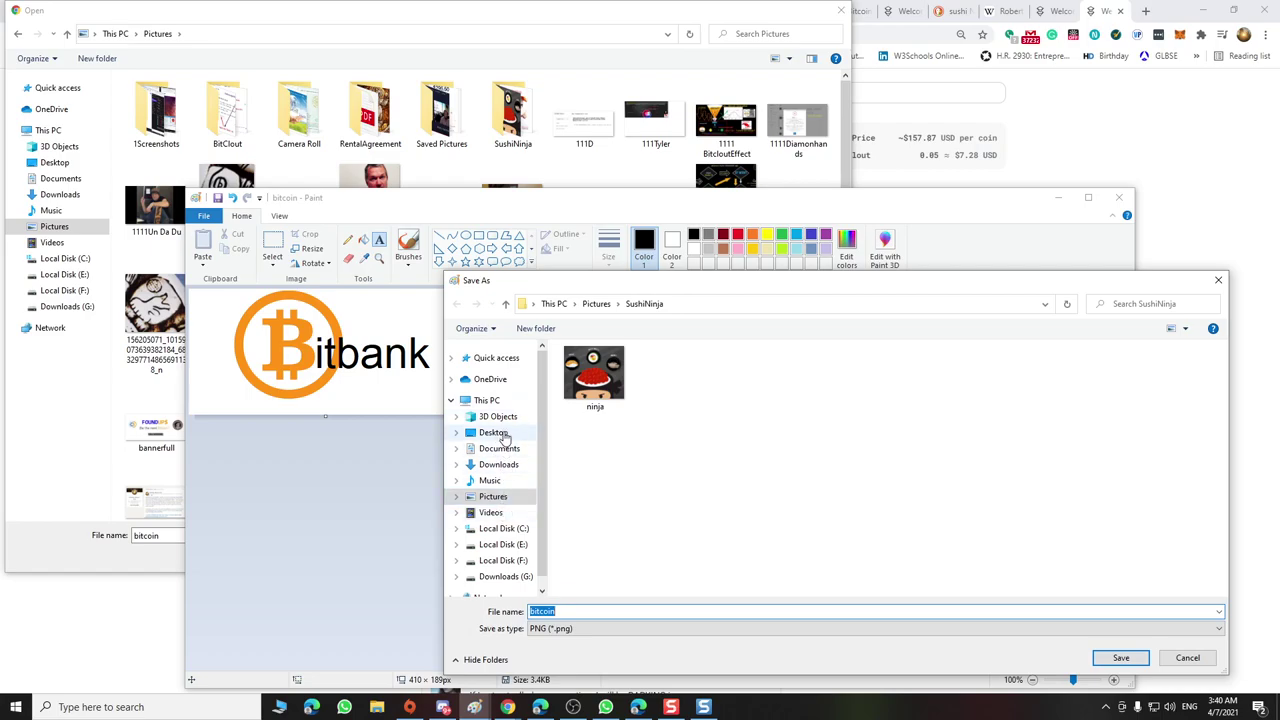
left_click(495, 515)
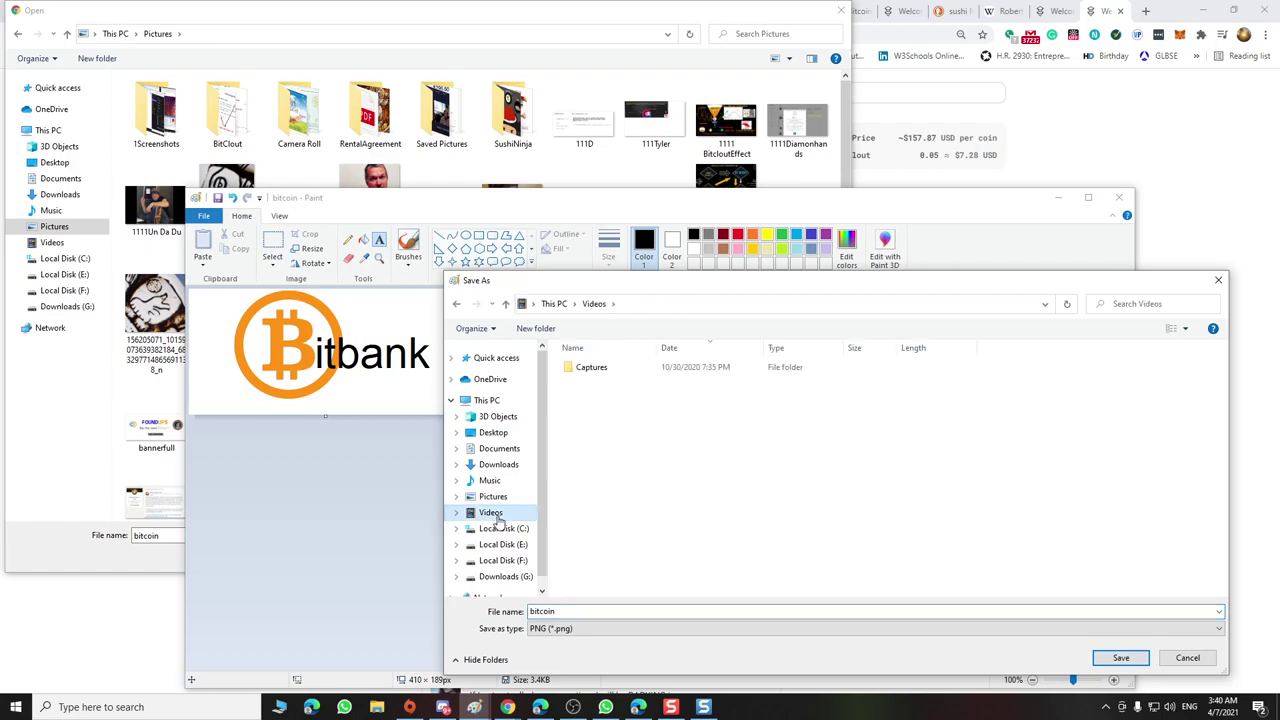
left_click(578, 611)
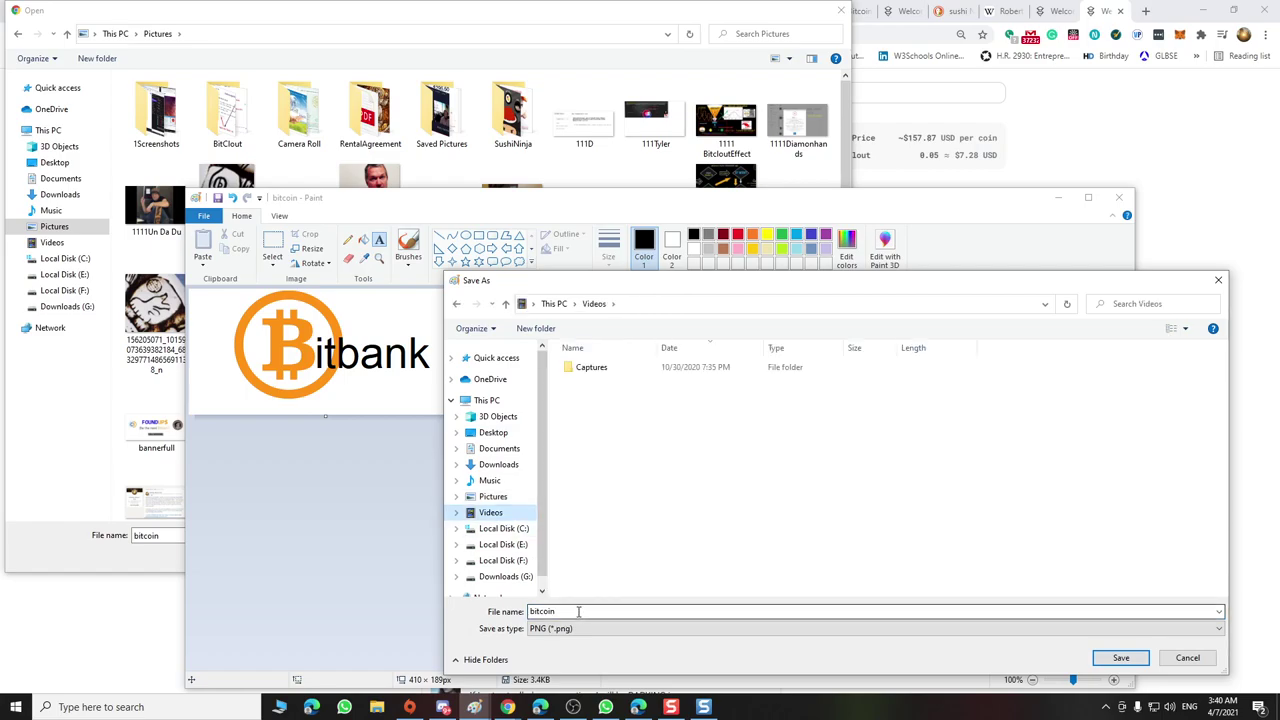
left_click(492, 481)
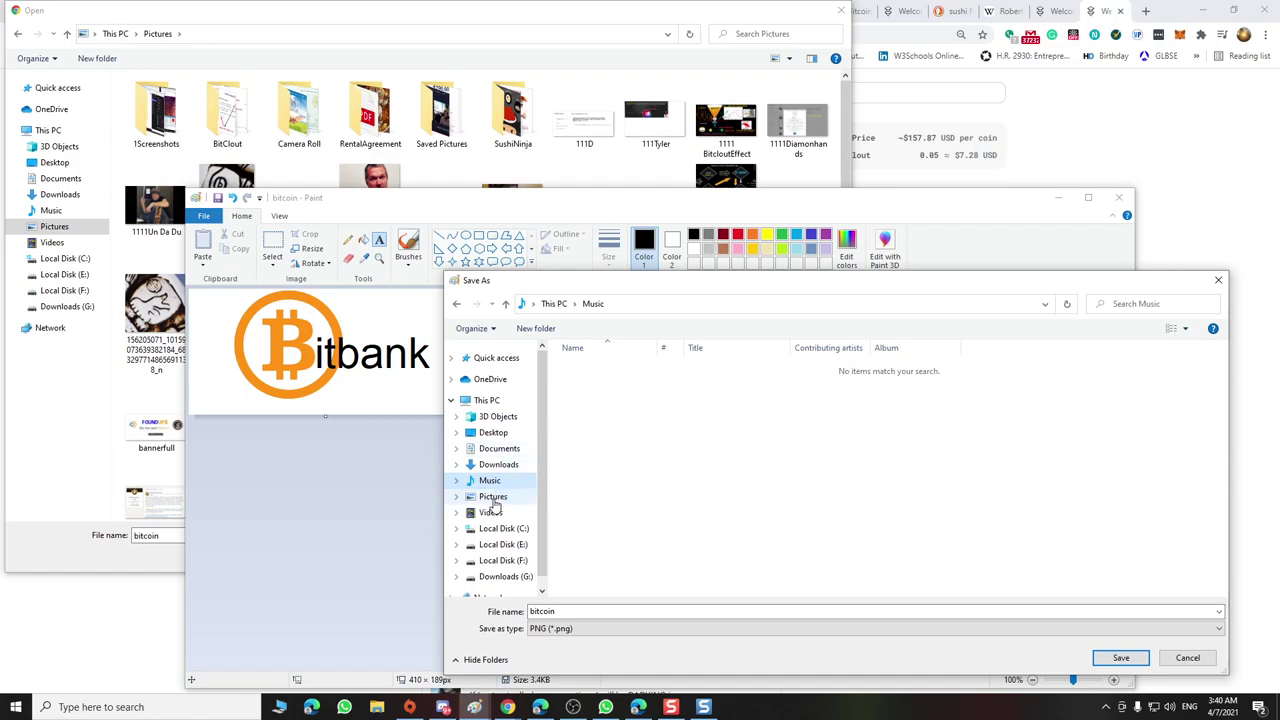
left_click(494, 500)
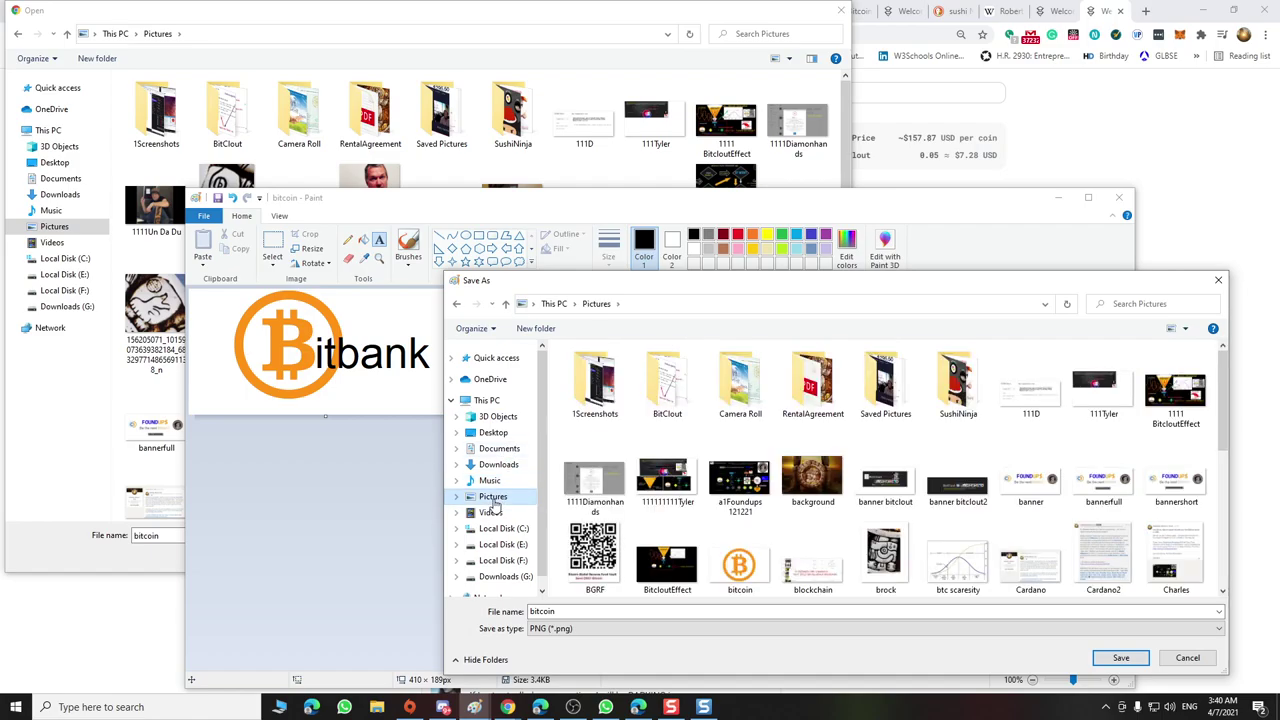
double_click(662, 390)
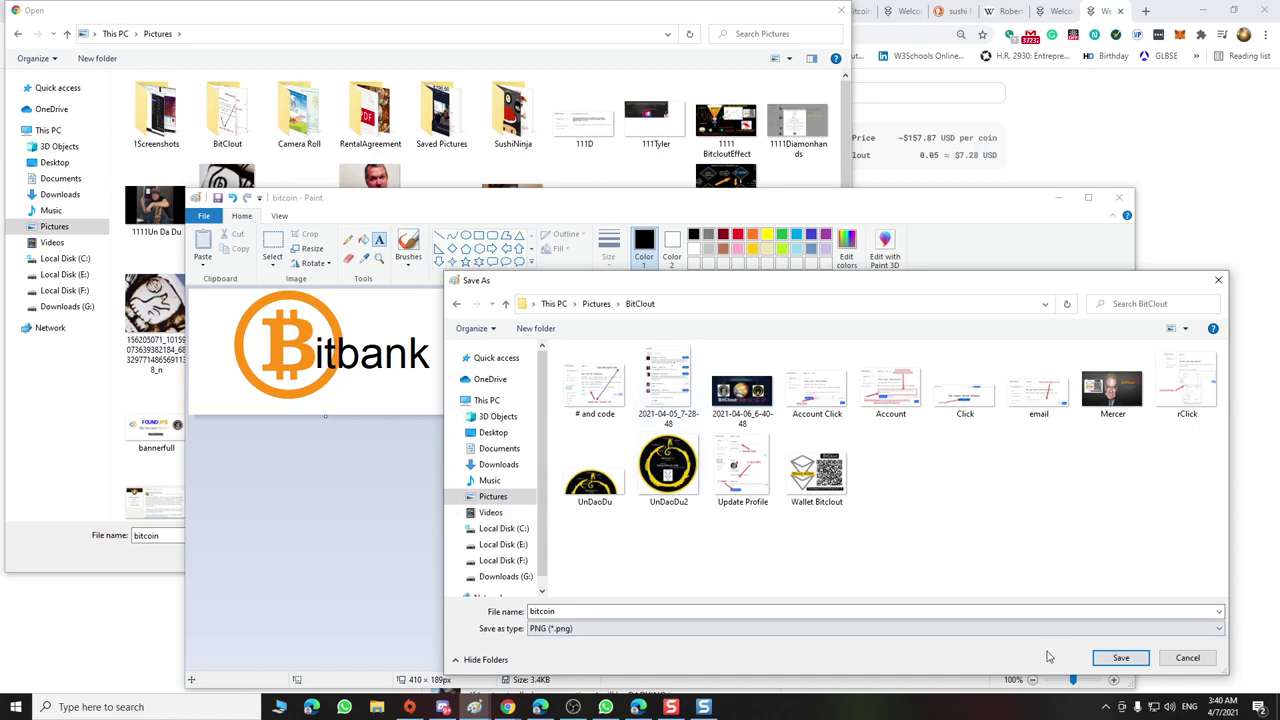
double_click(584, 610)
left_click_drag(569, 610, 539, 611)
type("bank")
left_click(1120, 657)
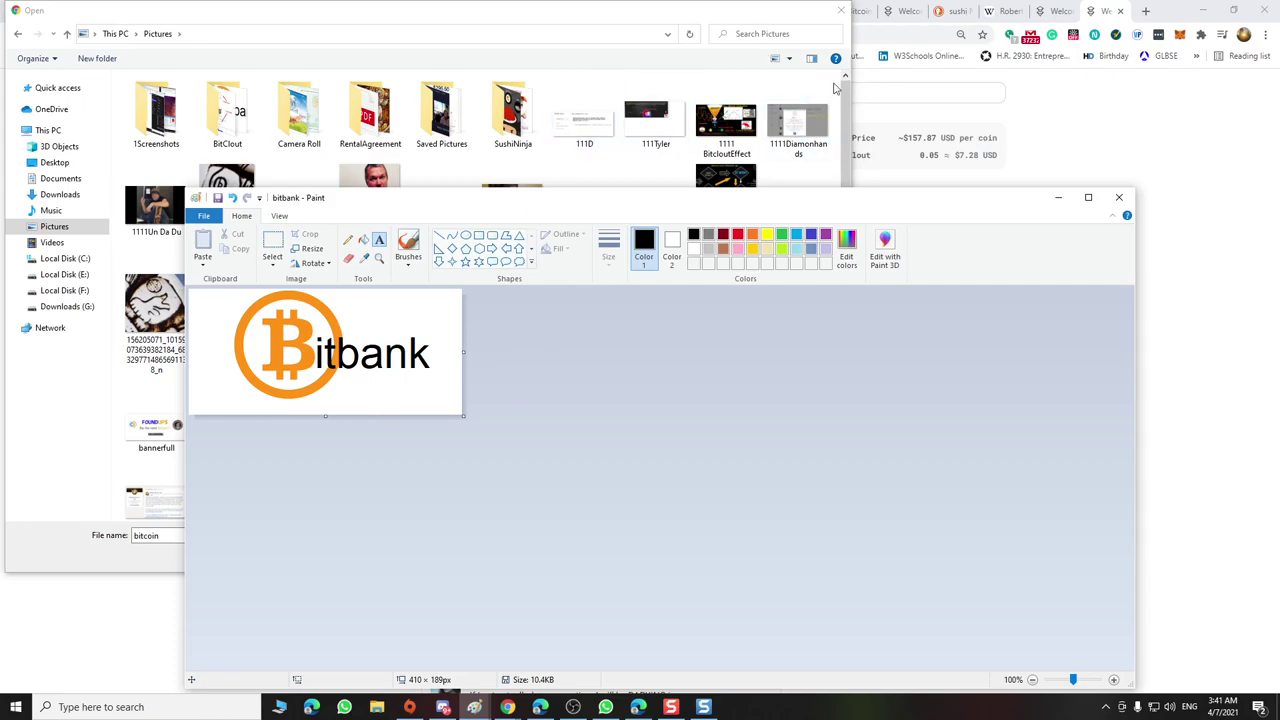
Close the leftover Open dialog and attach the bitbank image to the BitClout post
left_click(771, 16)
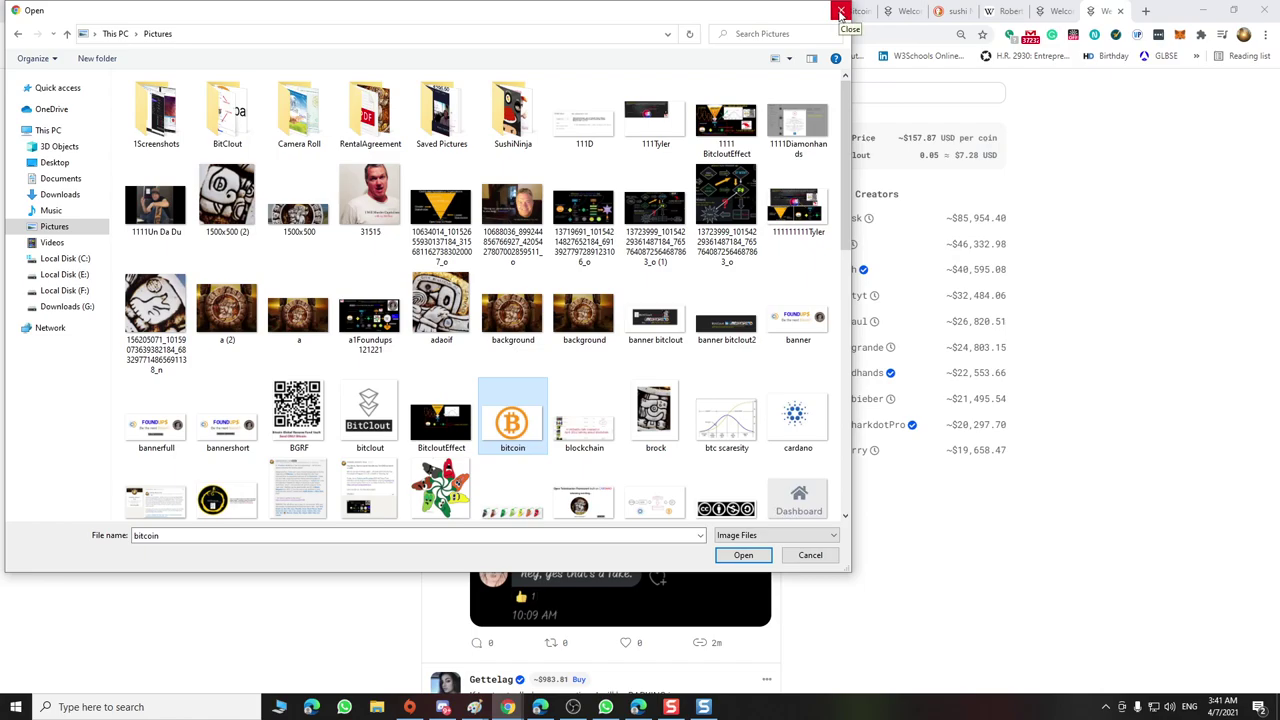
left_click(840, 12)
left_click(713, 210)
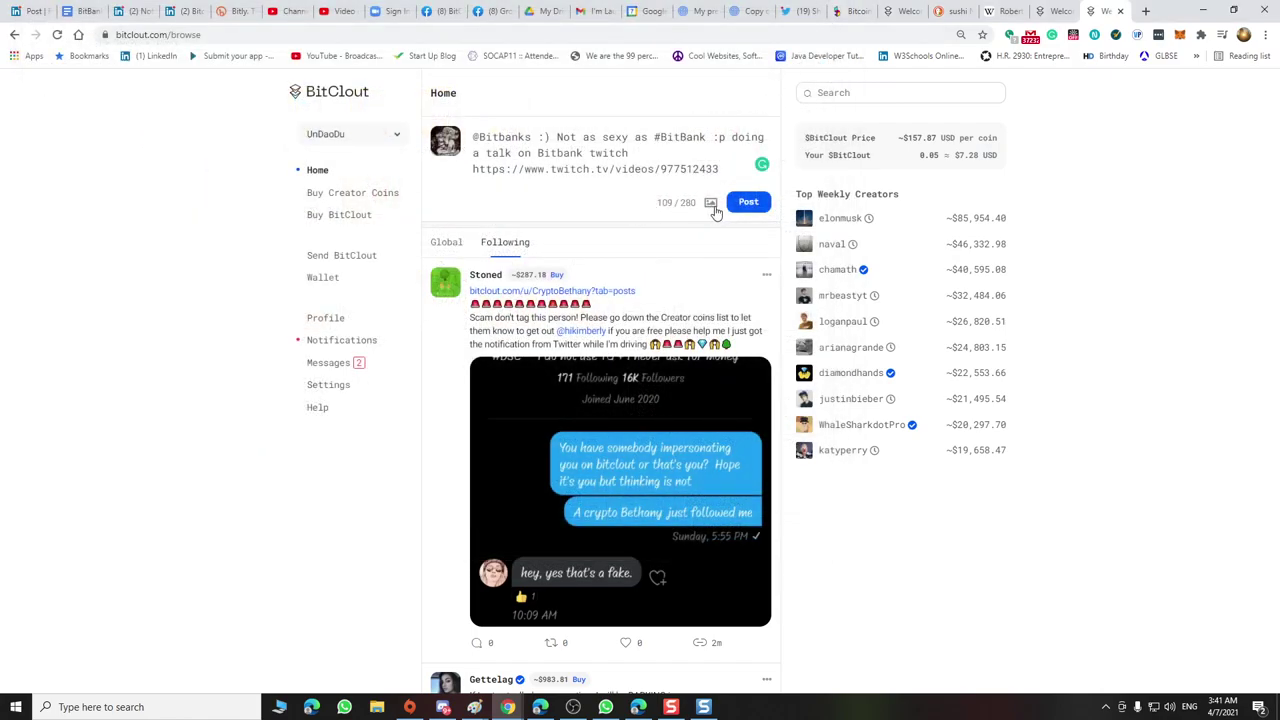
left_click(535, 123)
double_click(535, 123)
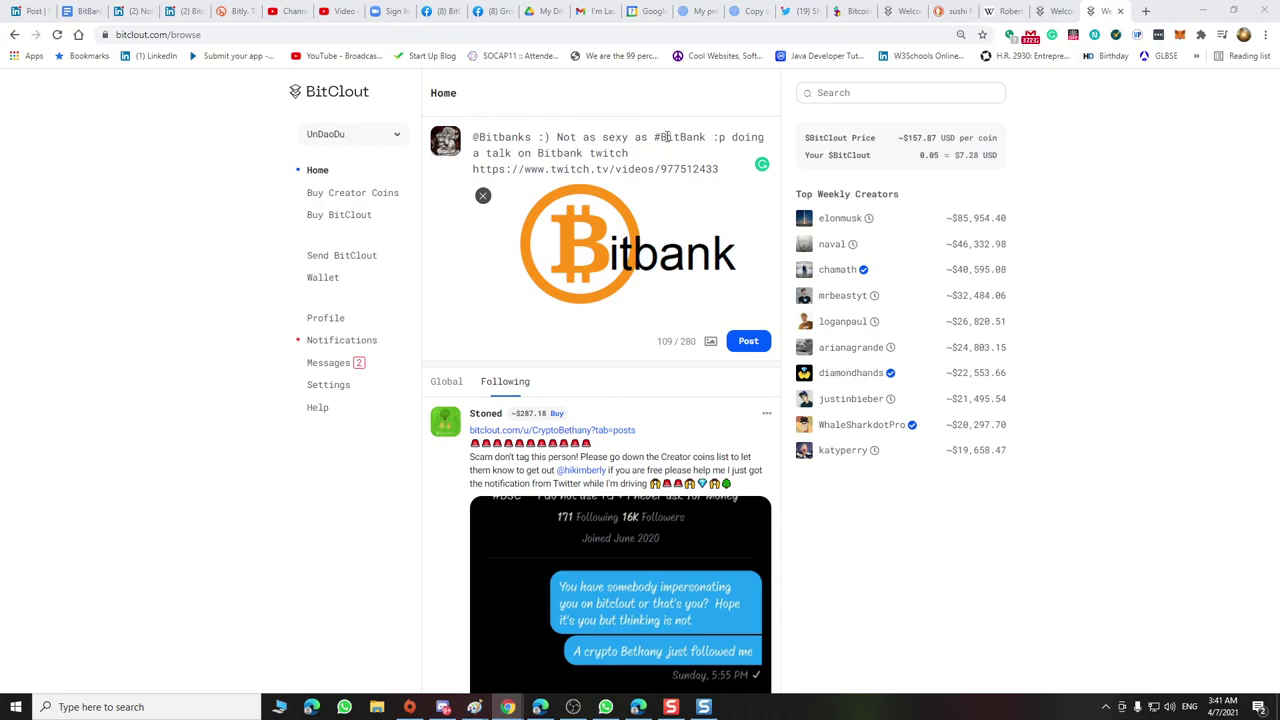
Change the link to twitch.tv/foundups and replace 'twitch' with 'you are with bitbank.com'
left_click_drag(720, 169, 618, 175)
type("foundups")
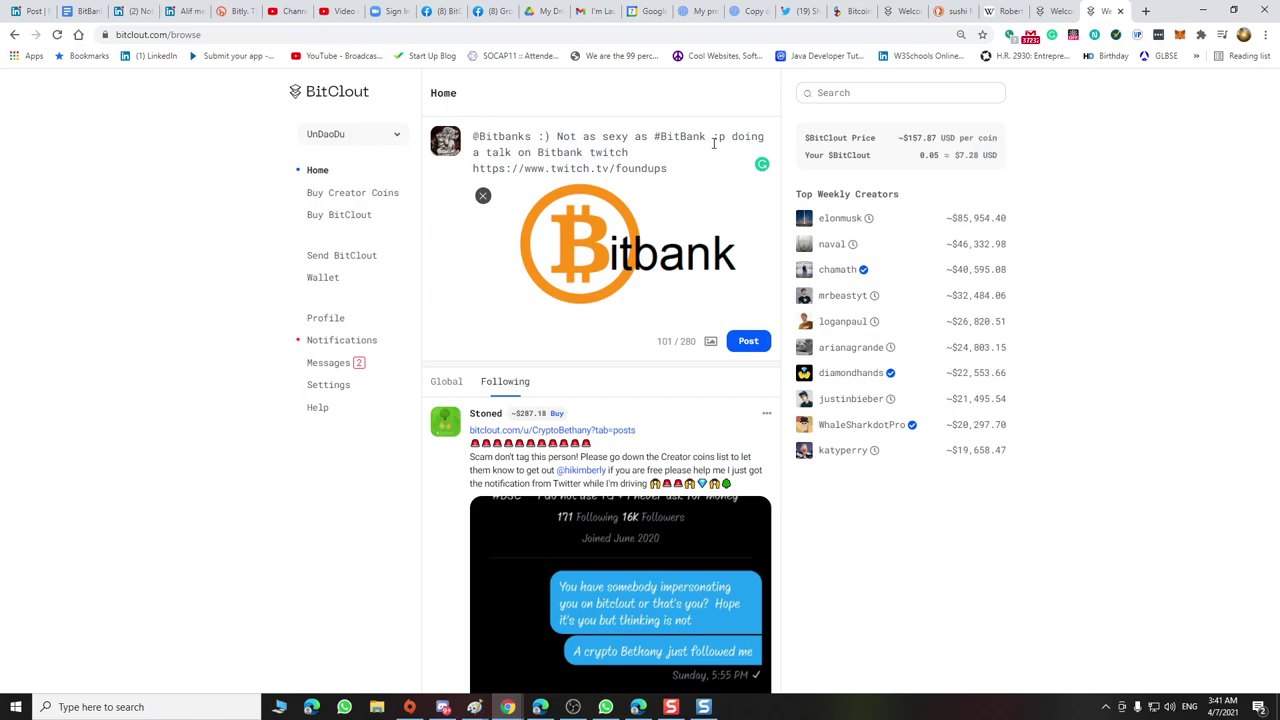
double_click(608, 152)
key("BackSpace")
type("Wat")
type("you a")
type("re ")
type("wit")
type("h bit")
type("bank")
type(".com")
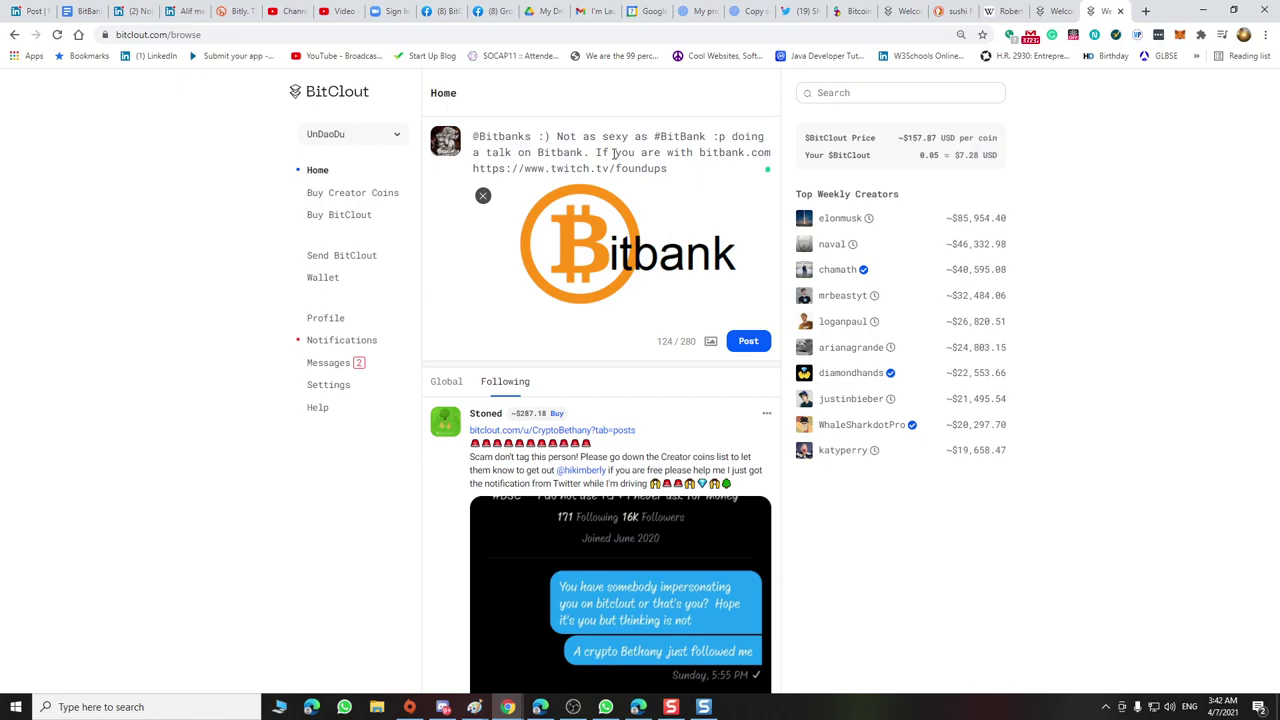
left_click(1146, 11)
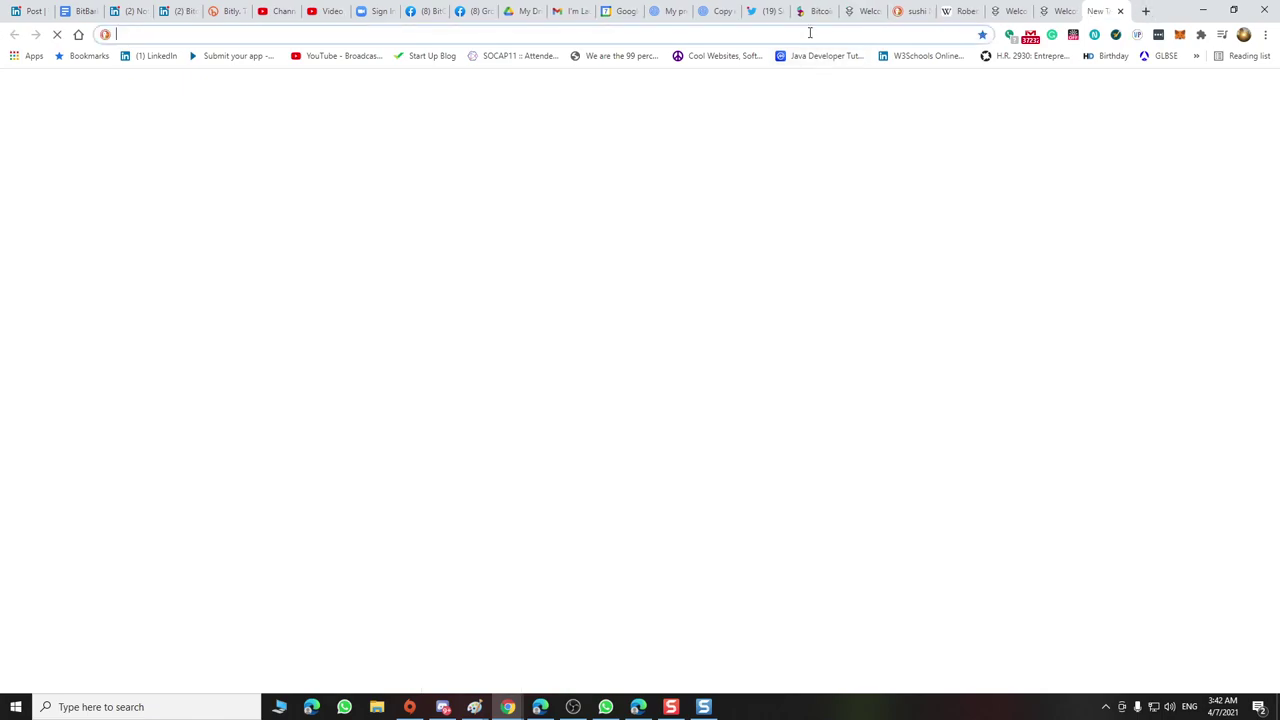
Load bitbank.com in the new tab and copy its web address
type("bit")
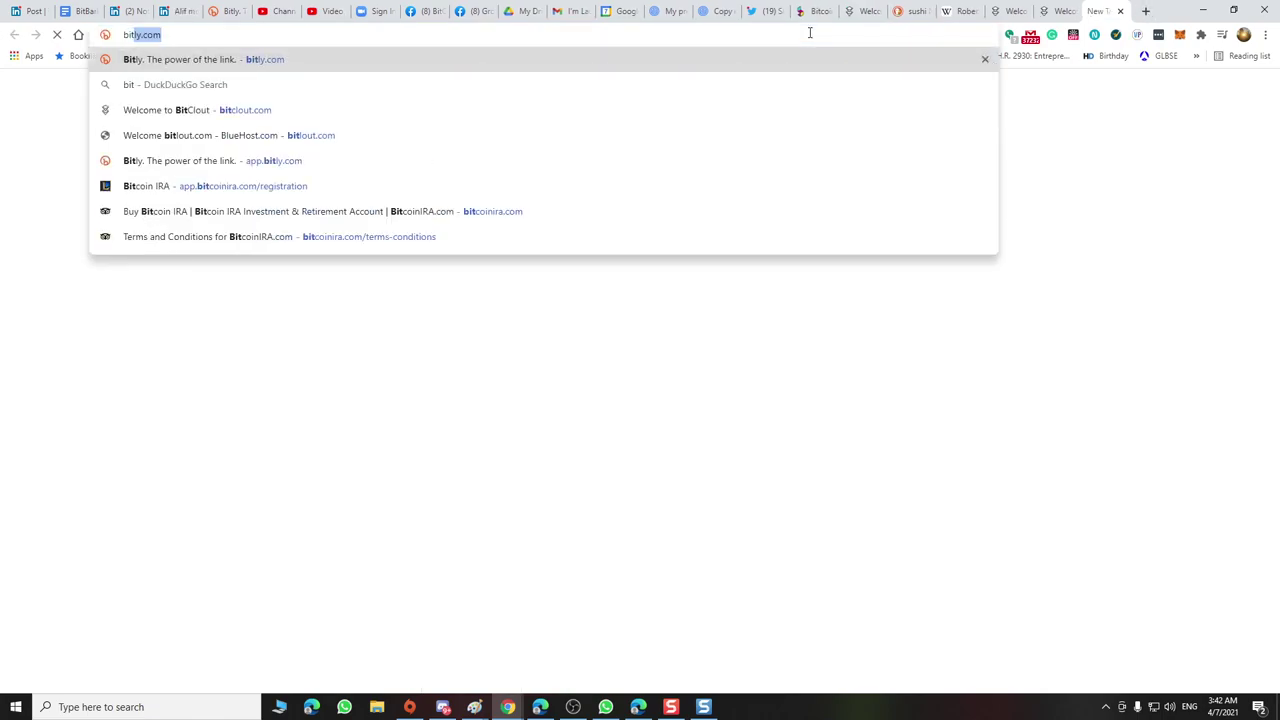
type("bank.com")
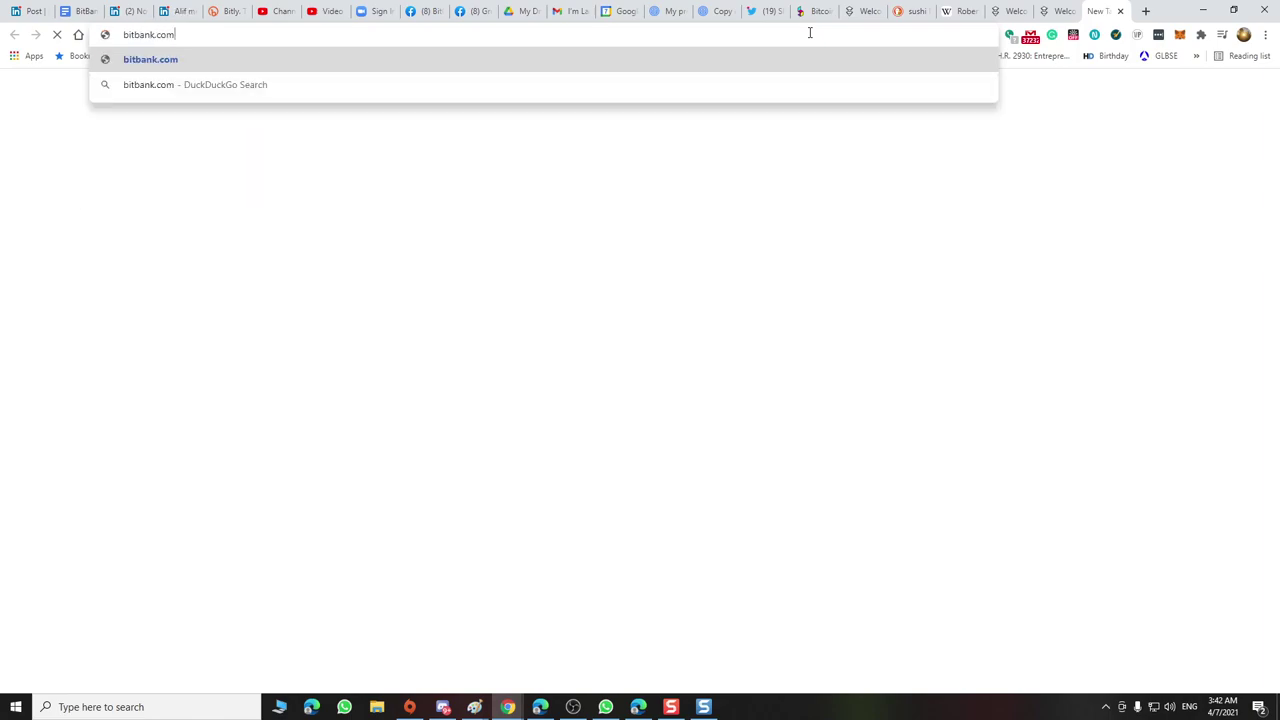
key("Return")
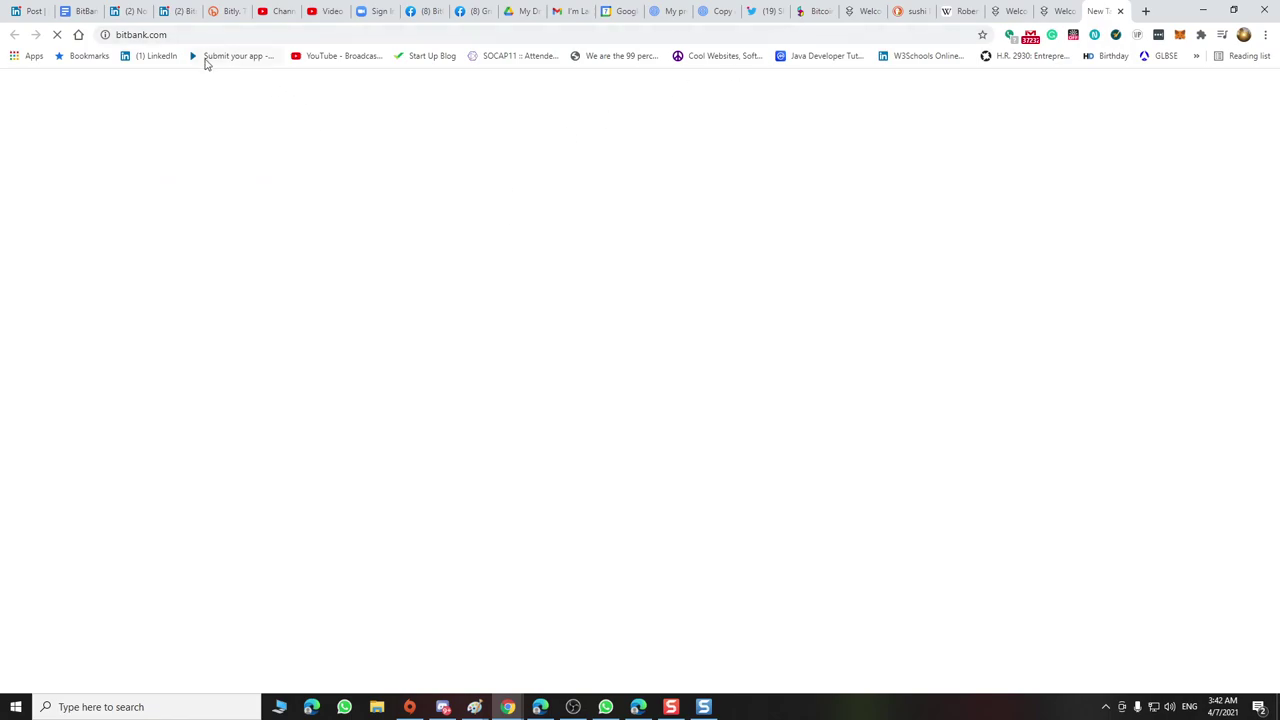
left_click(175, 37)
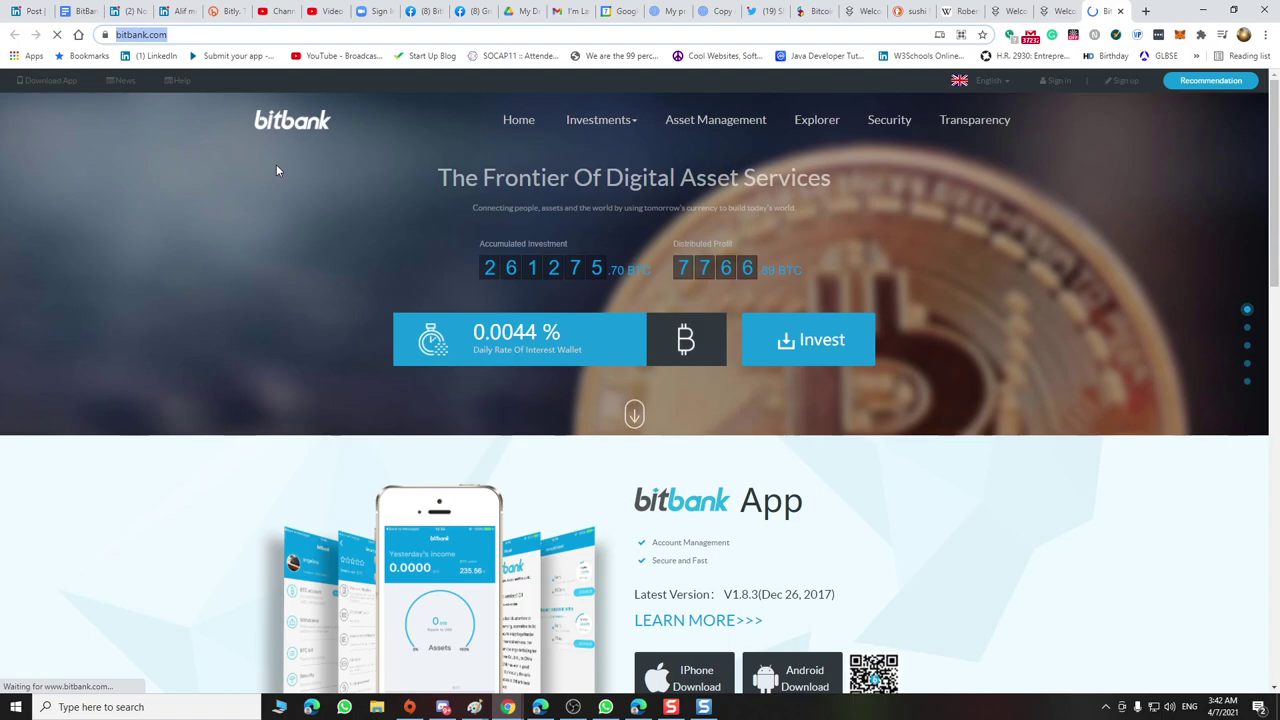
scroll(489, 196, "down", 1)
scroll(489, 196, "down", 4)
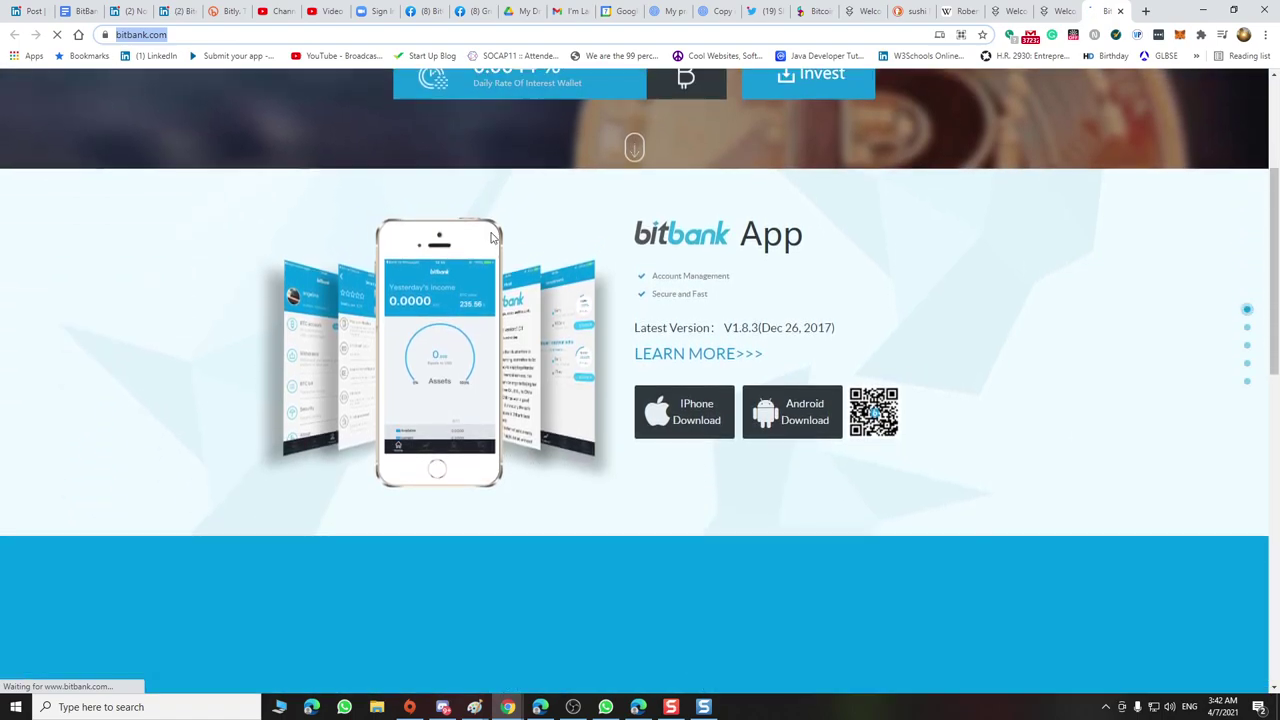
scroll(300, 150, "up", 6)
right_click(157, 37)
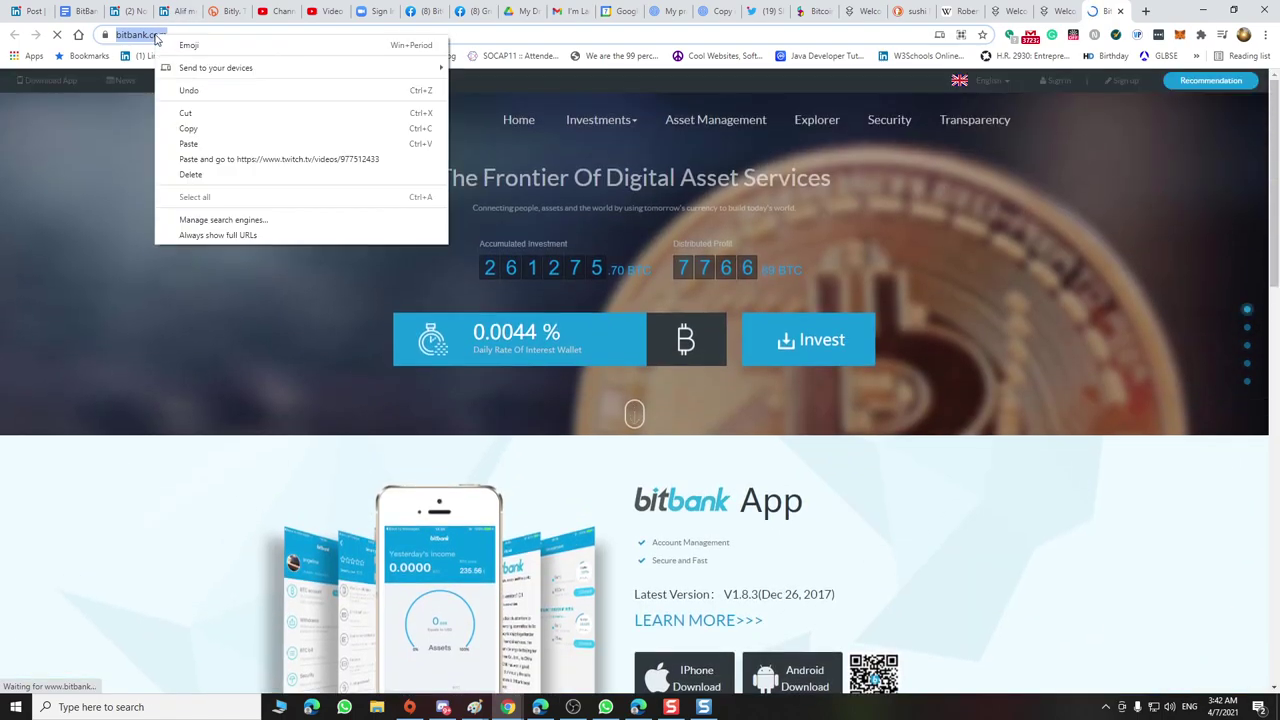
left_click(198, 126)
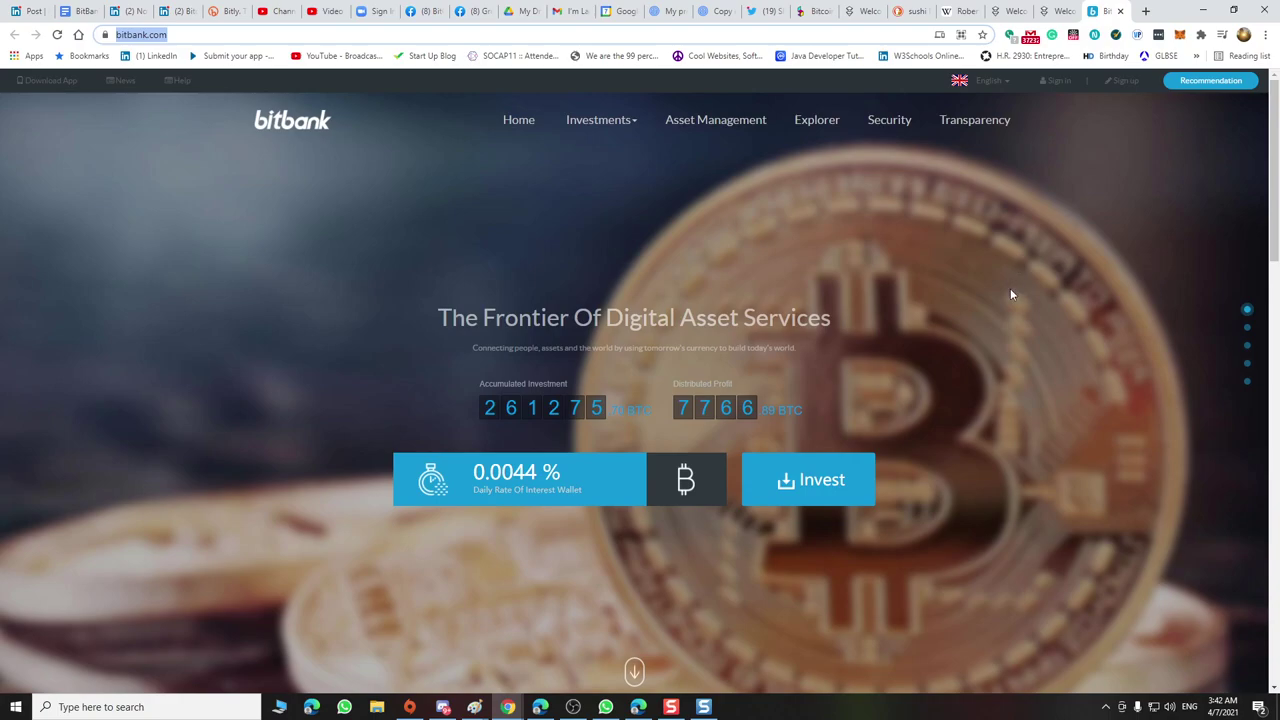
Switch to the LinkedIn notifications page
scroll(1006, 321, "down", 5)
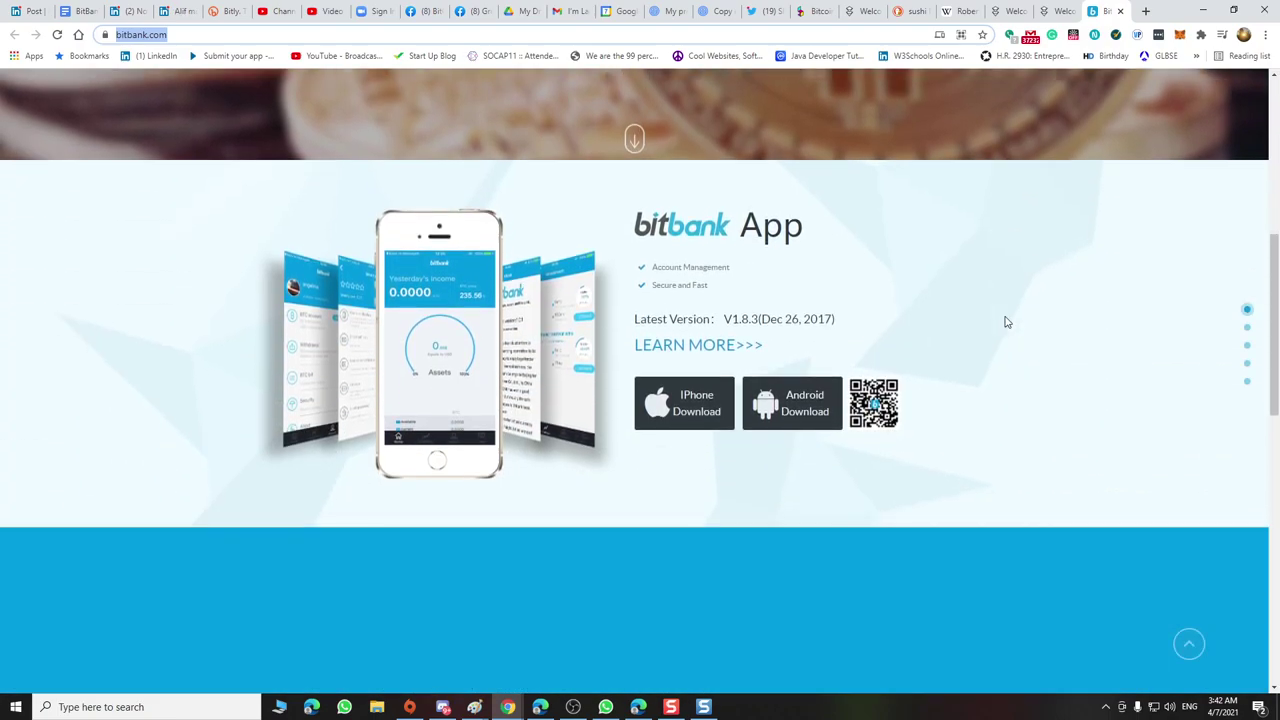
scroll(1006, 321, "up", 2)
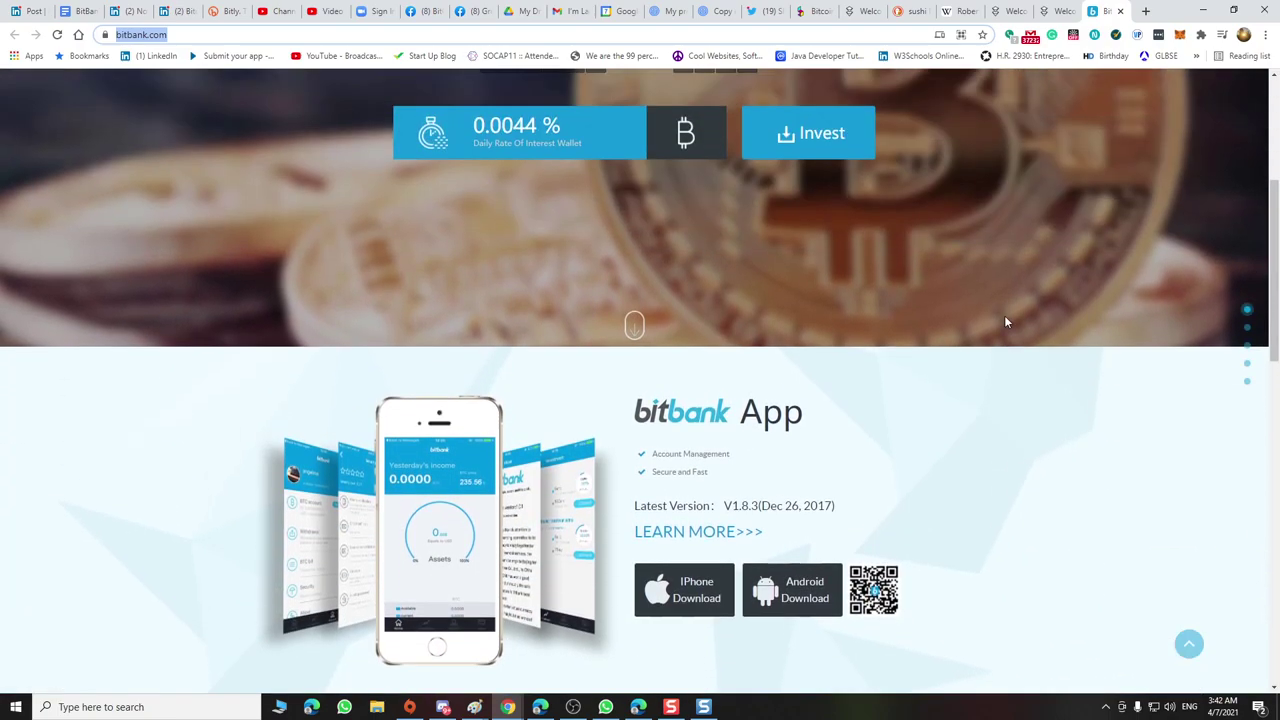
scroll(1006, 321, "up", 3)
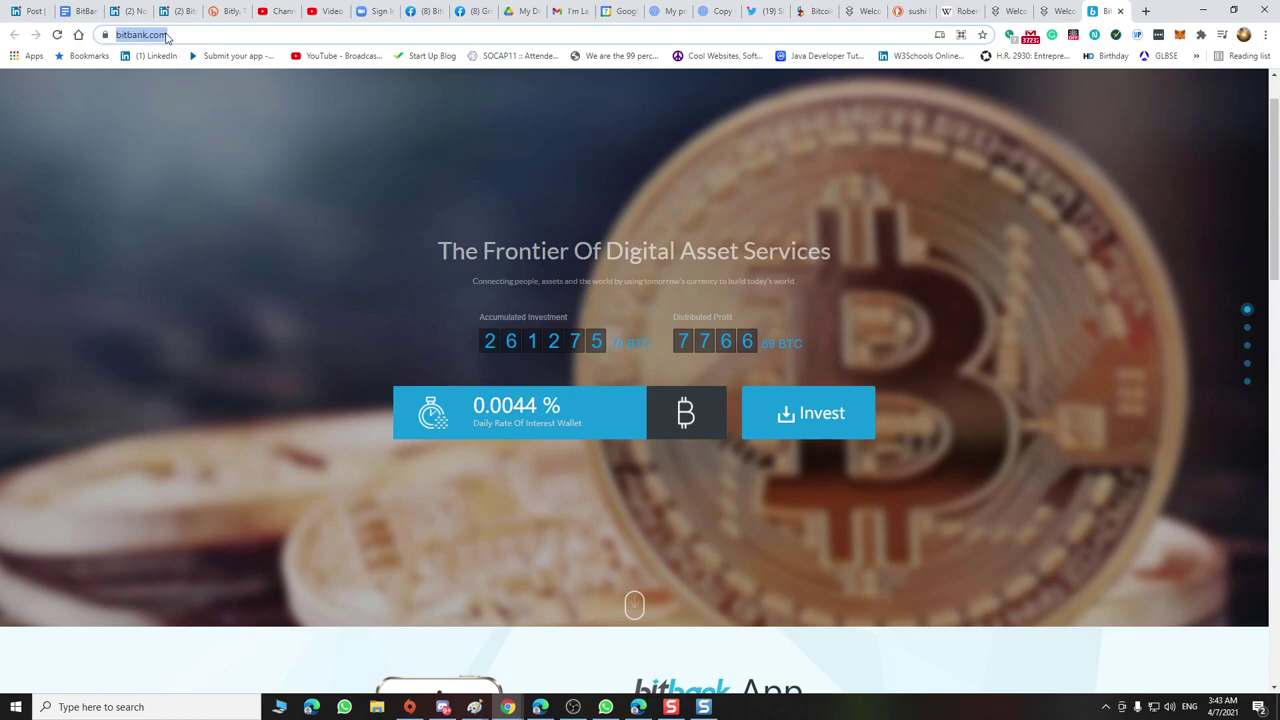
left_click(130, 12)
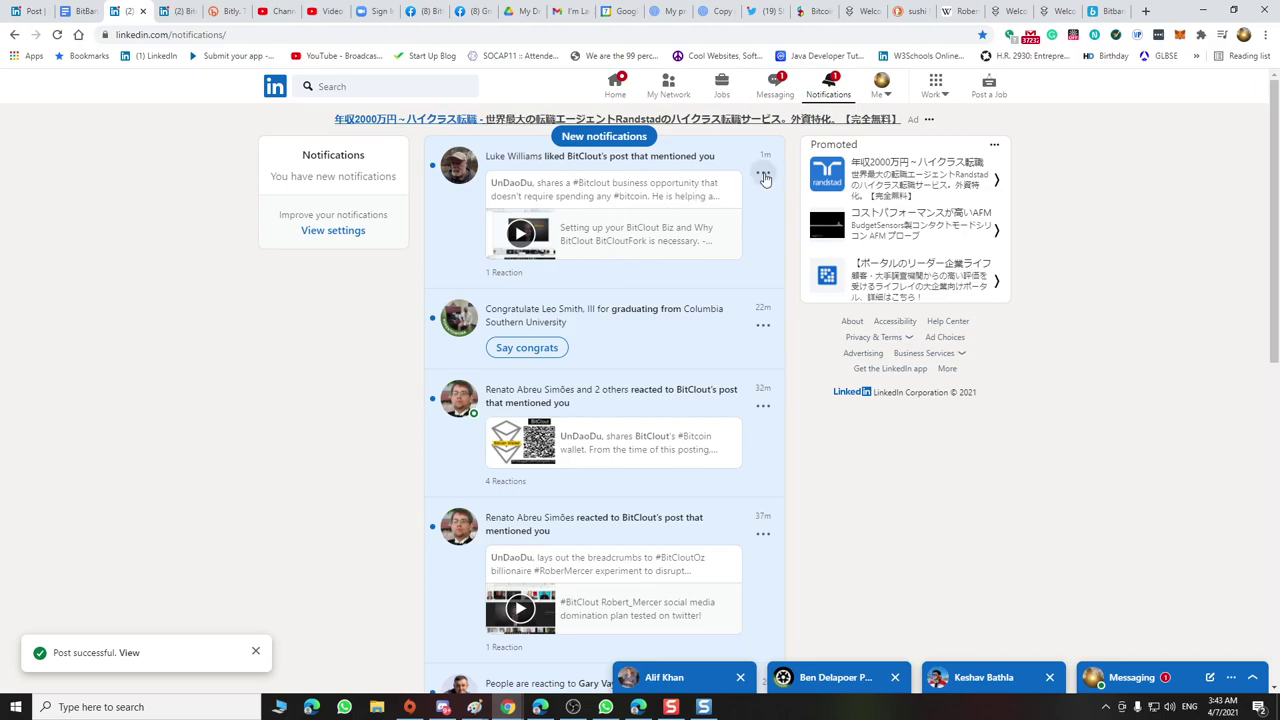
React with Celebrate to BitClout's shared LinkedIn post, then return to the BitClout draft
left_click(680, 198)
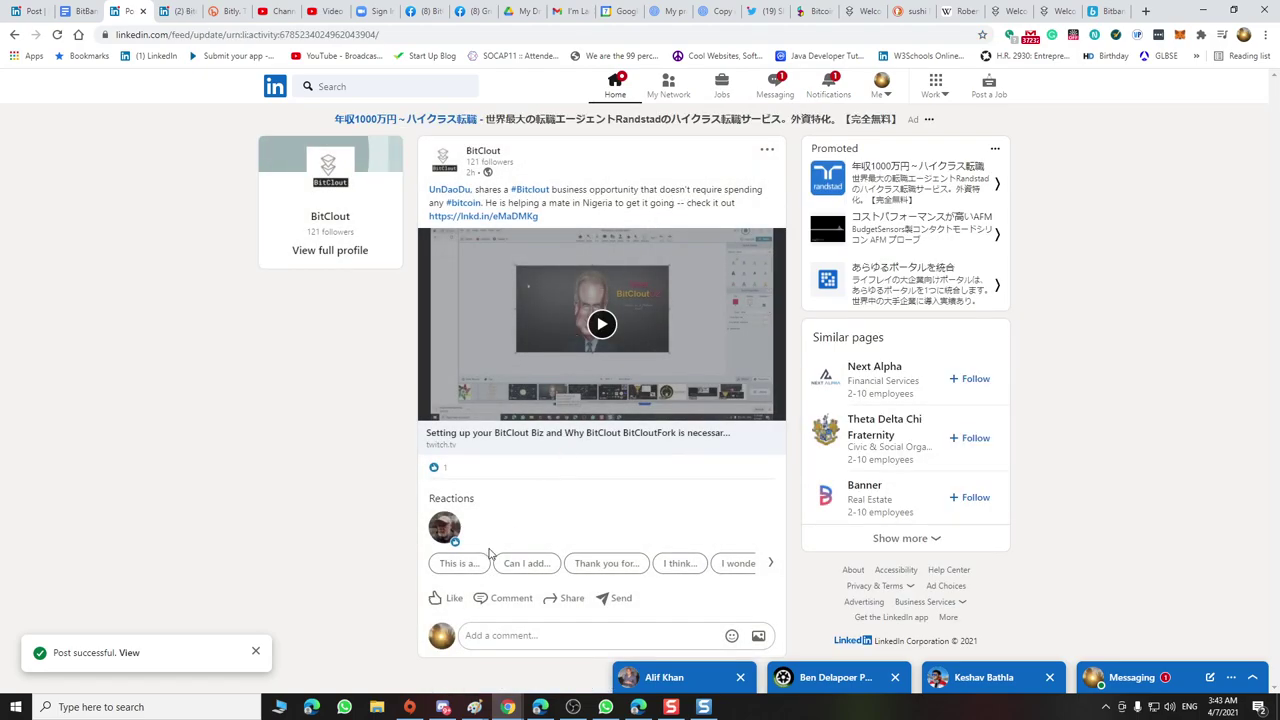
mouse_move(449, 600)
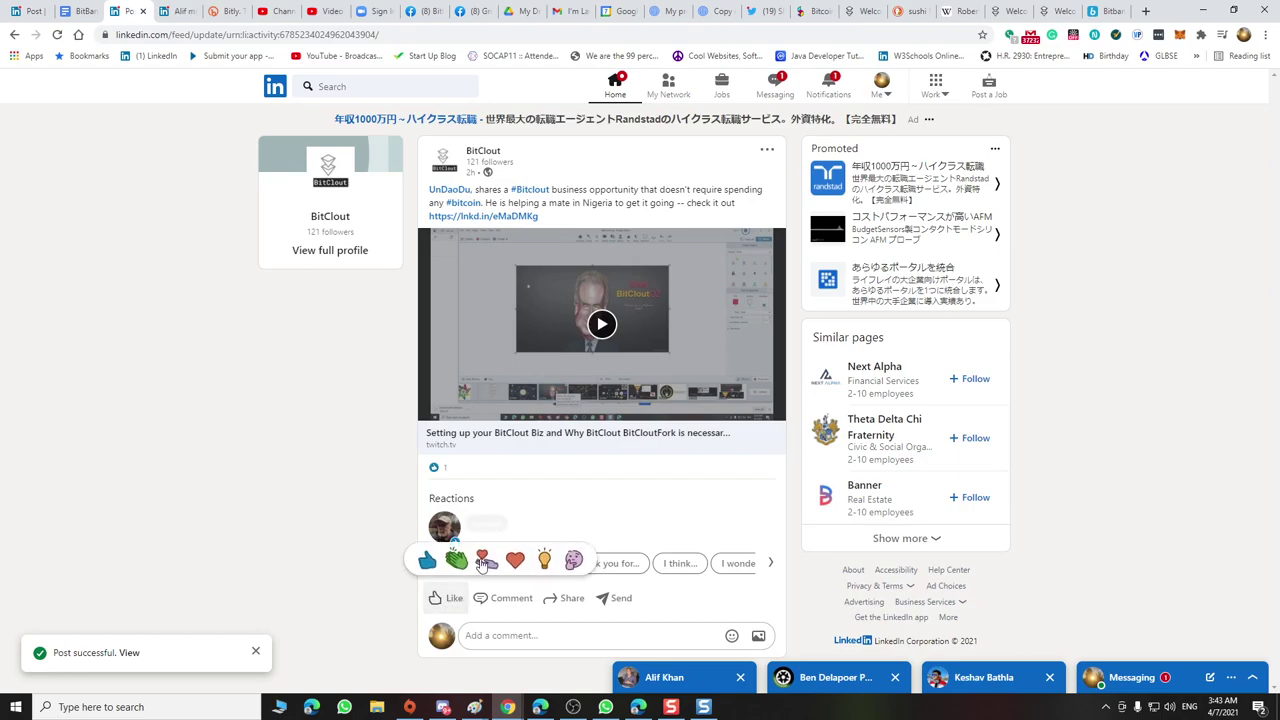
left_click(462, 563)
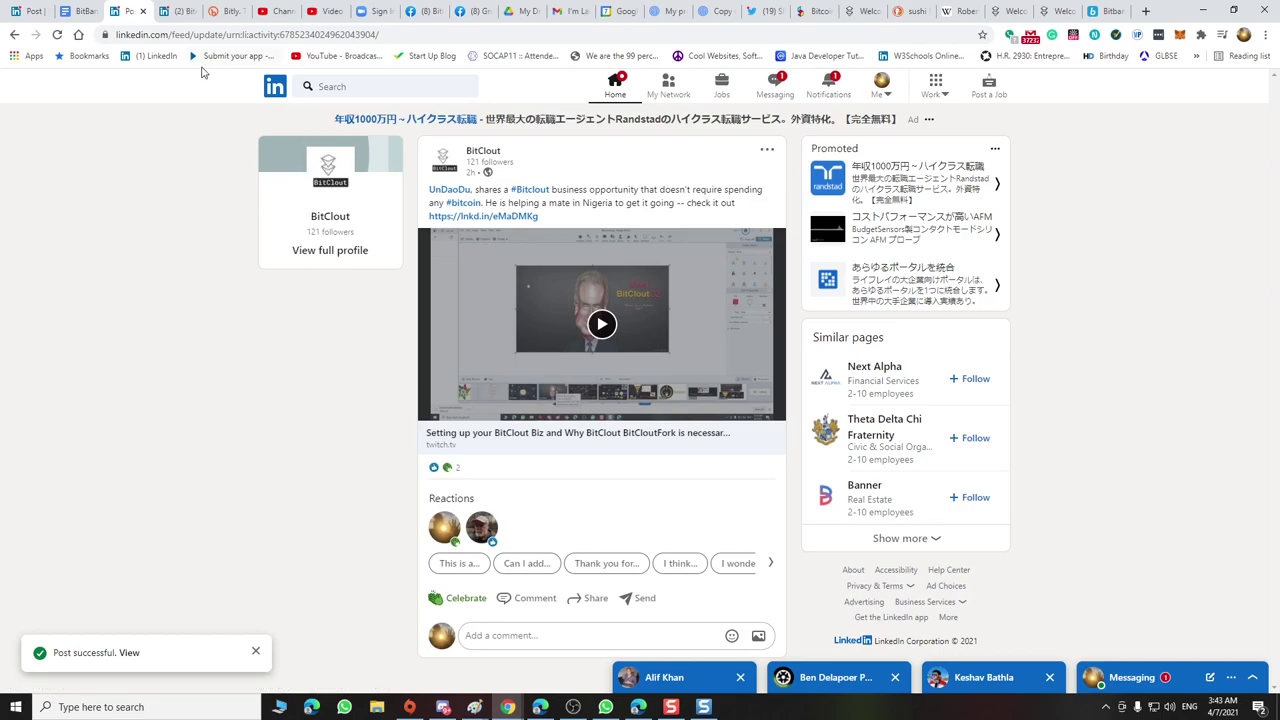
left_click(1068, 14)
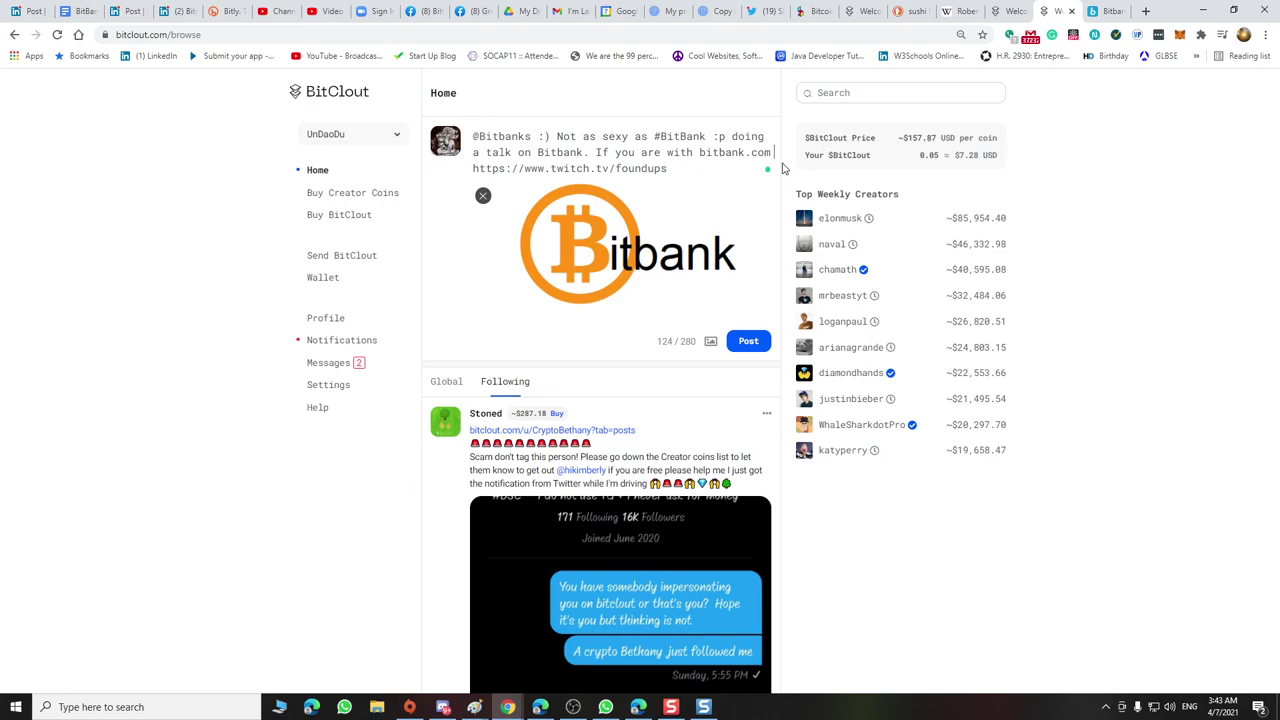
Join the question mark to bitbank.com and begin the post text with 'Check out the global'
type("?")
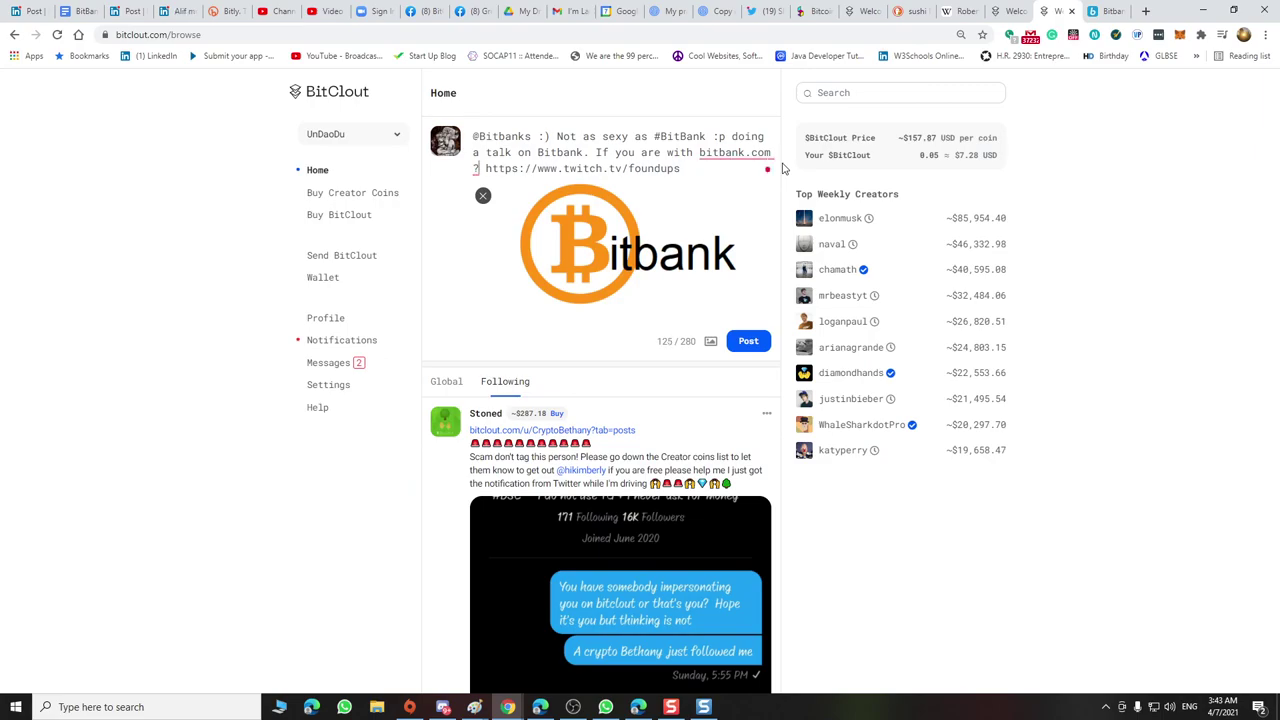
key("BackSpace")
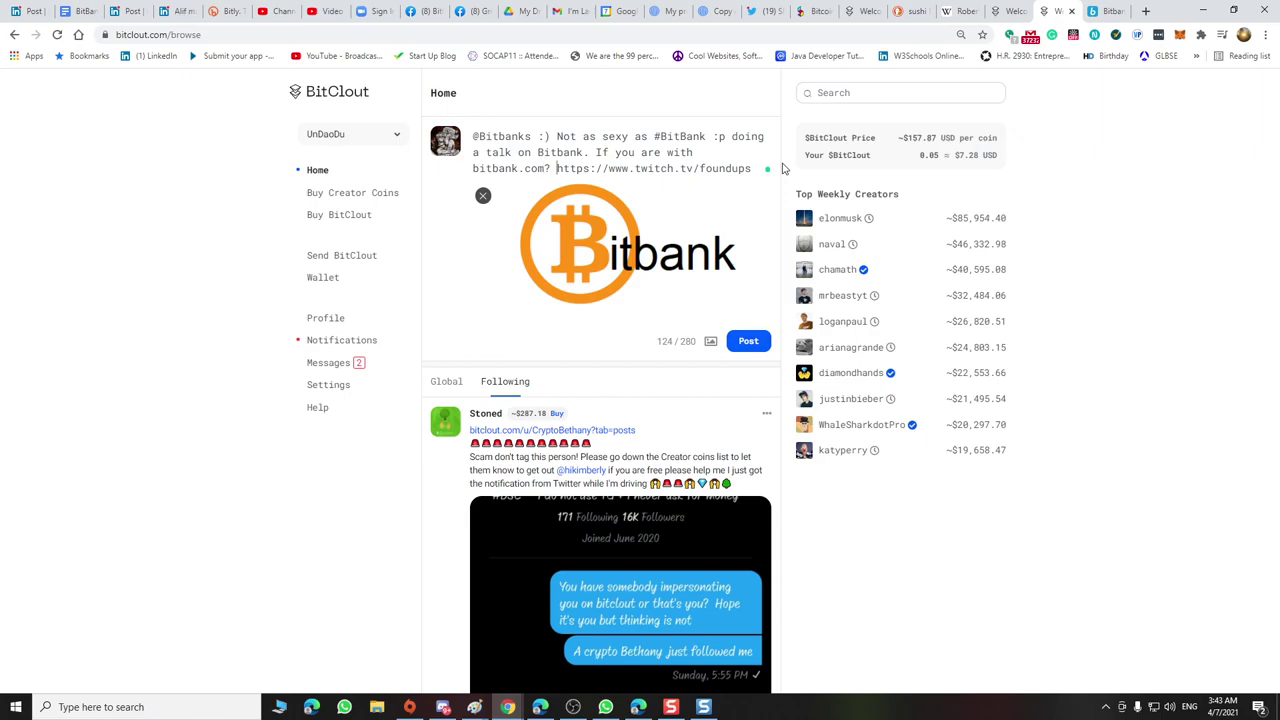
type("Check out ")
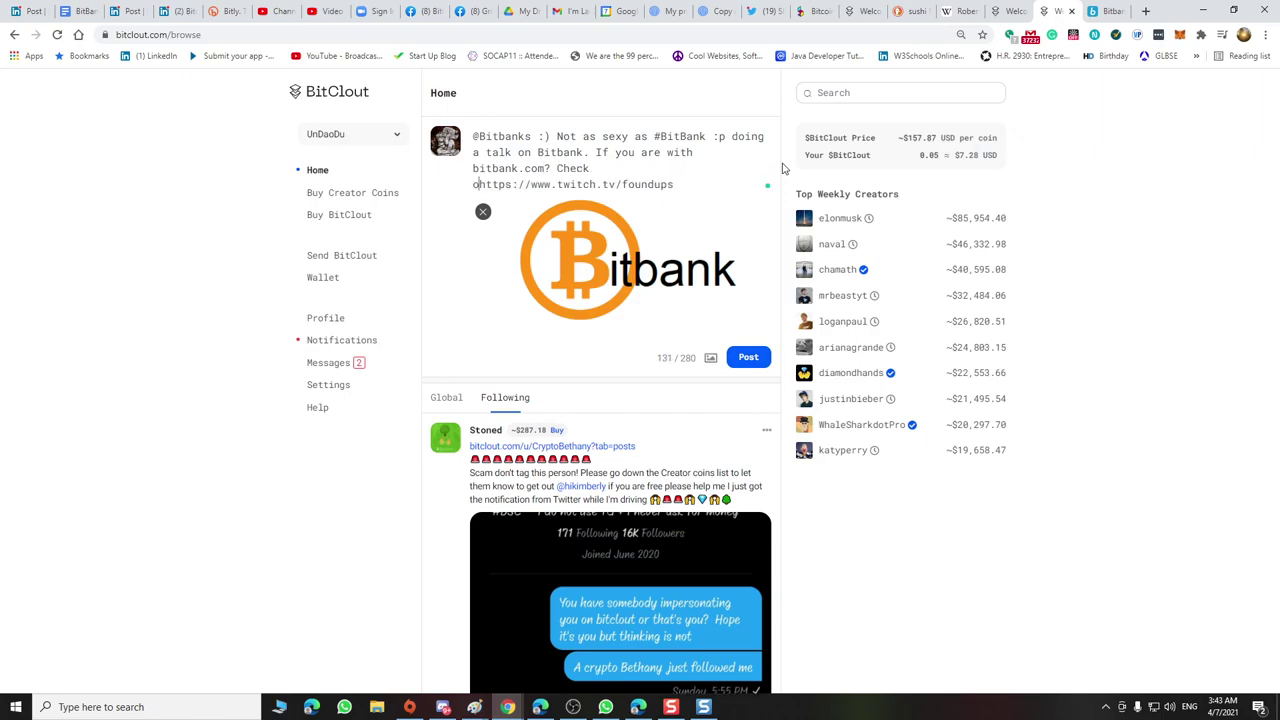
type("the partnership")
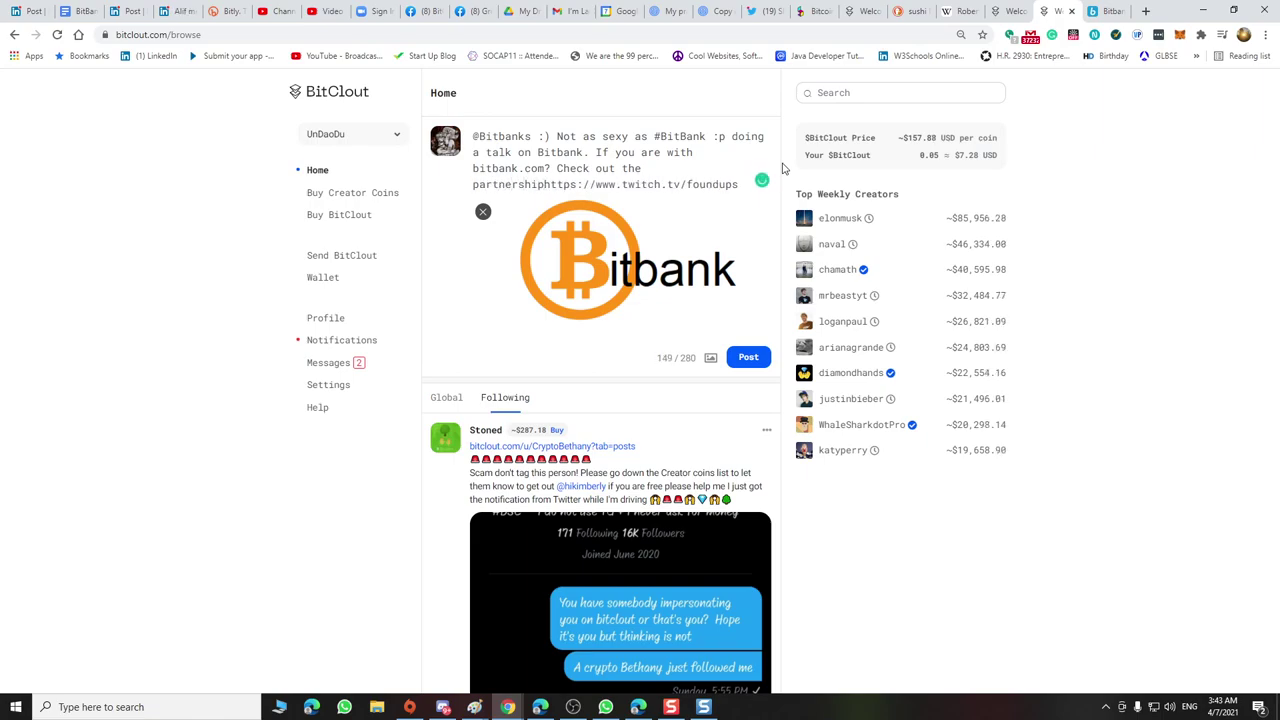
key("BackSpace")
key("BackSpace")
key("BackSpace")
key("BackSpace")
key("BackSpace")
key("BackSpace")
key("BackSpace")
key("BackSpace")
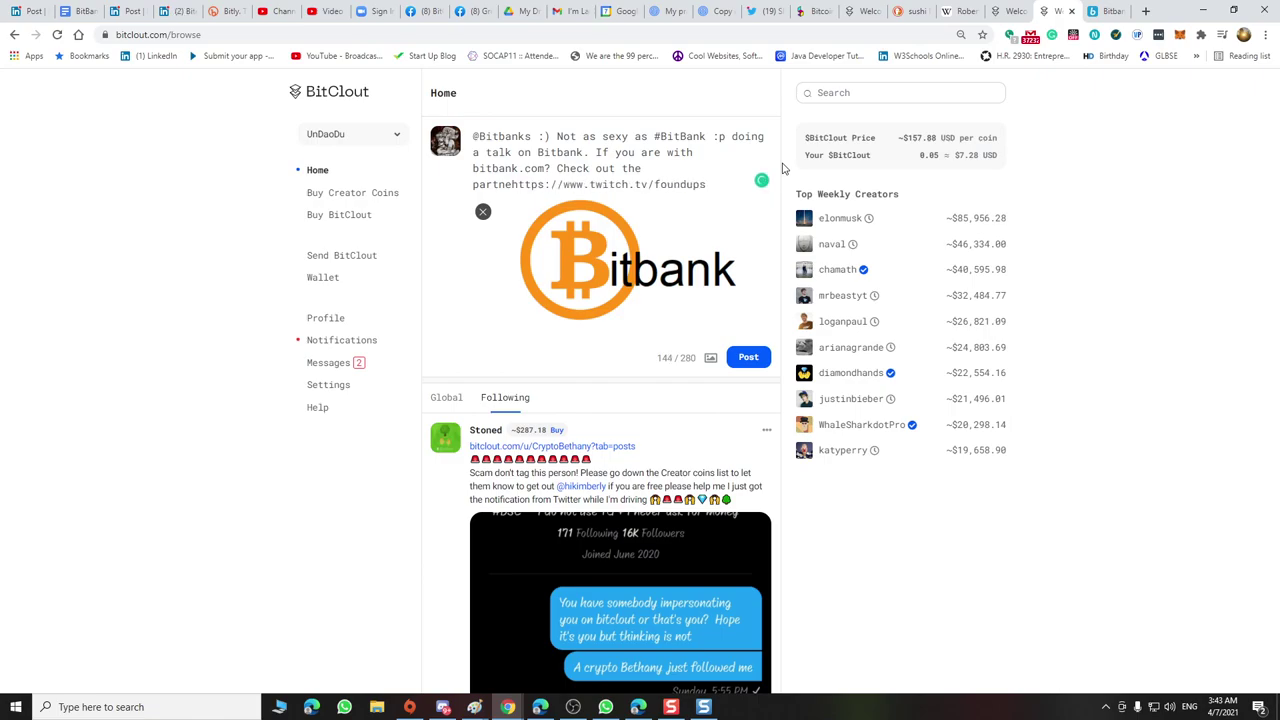
key("BackSpace")
key("BackSpace")
key("BackSpace")
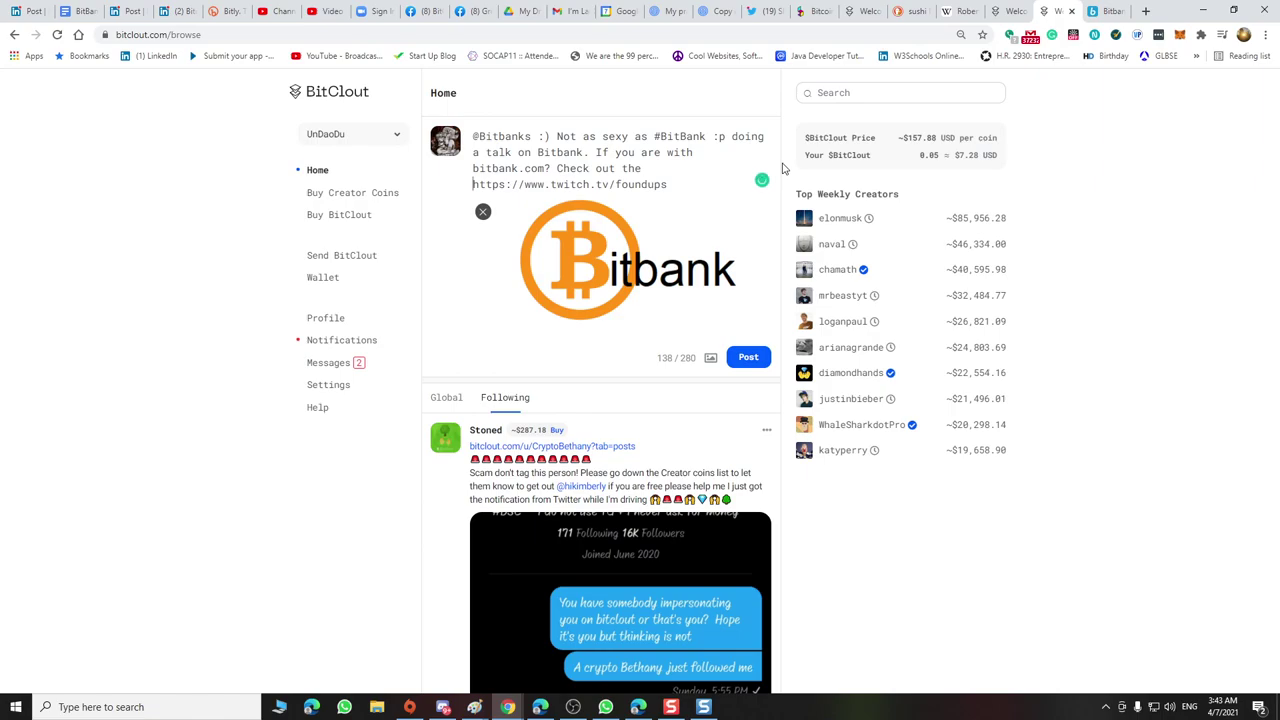
type("global ")
type("bit")
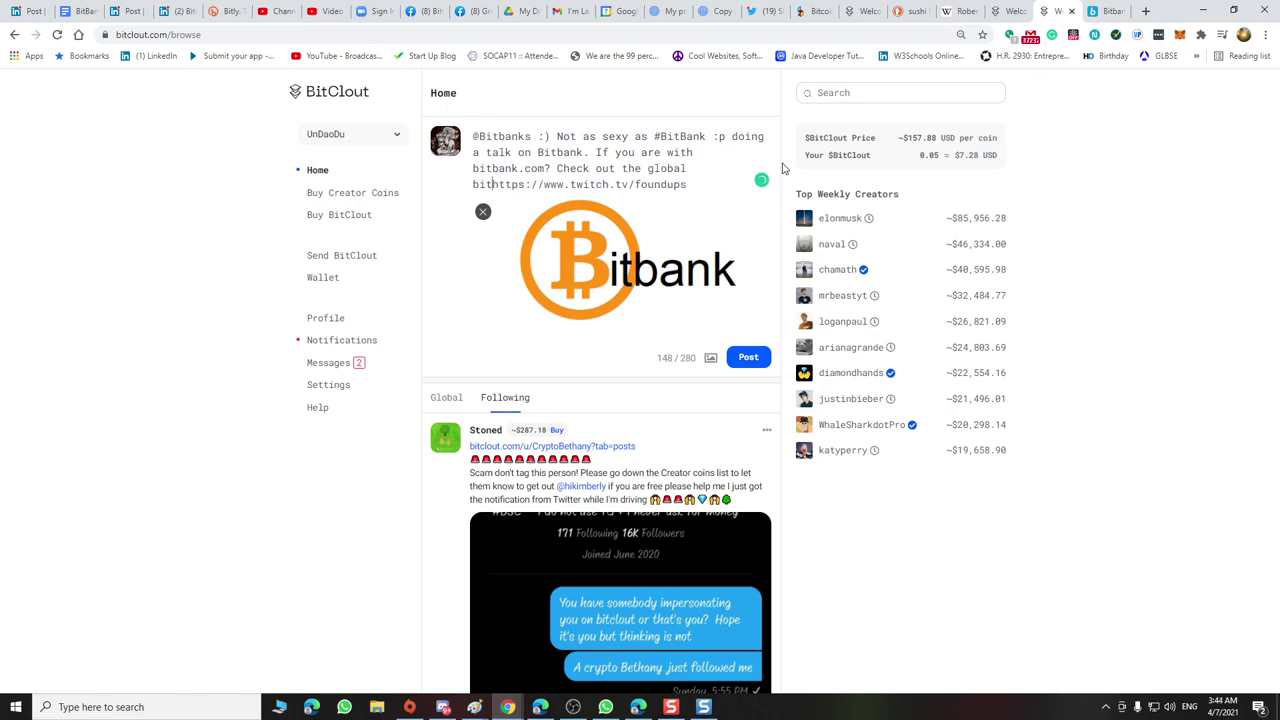
key("BackSpace")
key("BackSpace")
key("BackSpace")
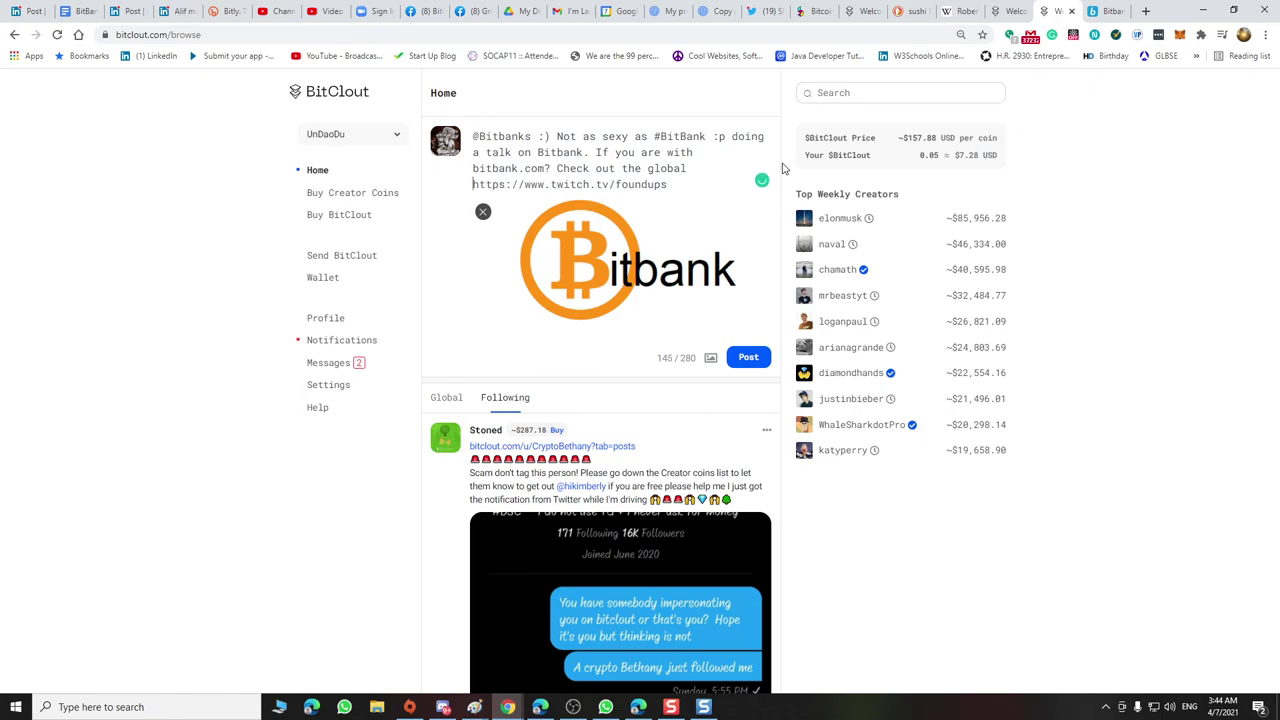
Continue with 'affiliate program I am setting up' and offer bitbank for 1BTC :)
type("affilaite")
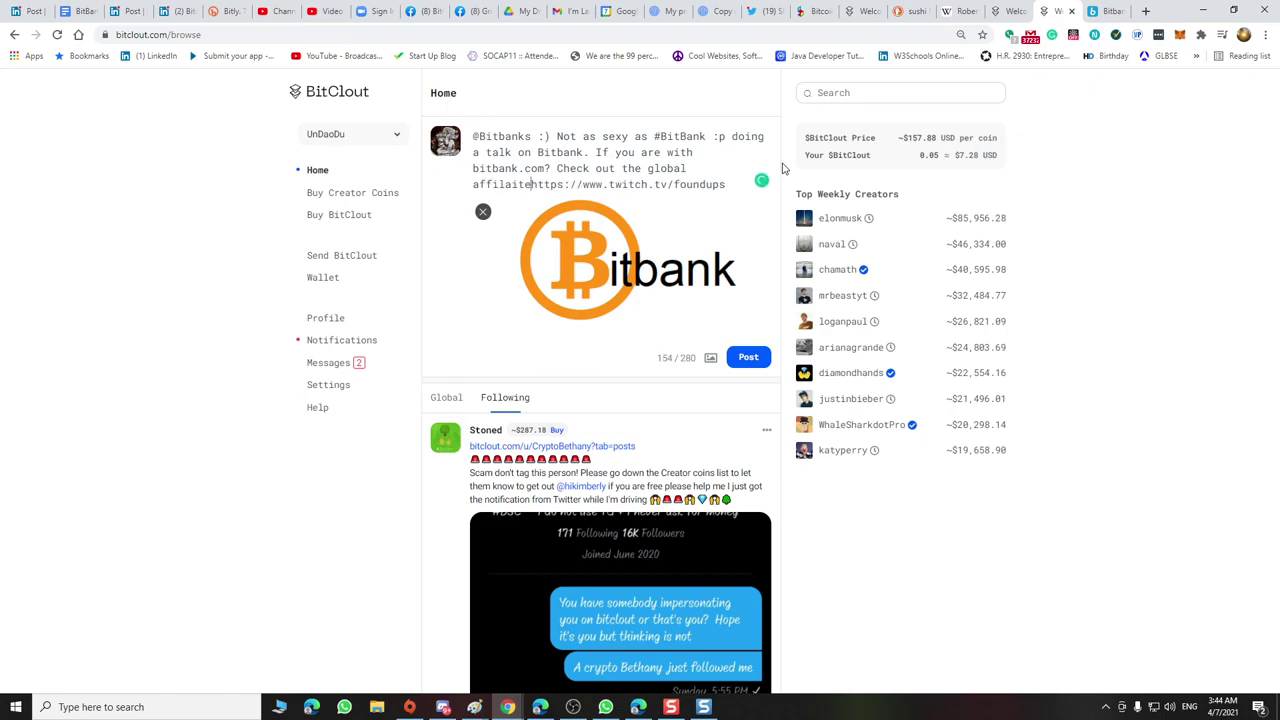
key("BackSpace")
key("BackSpace")
key("BackSpace")
key("BackSpace")
key("BackSpace")
type("ia")
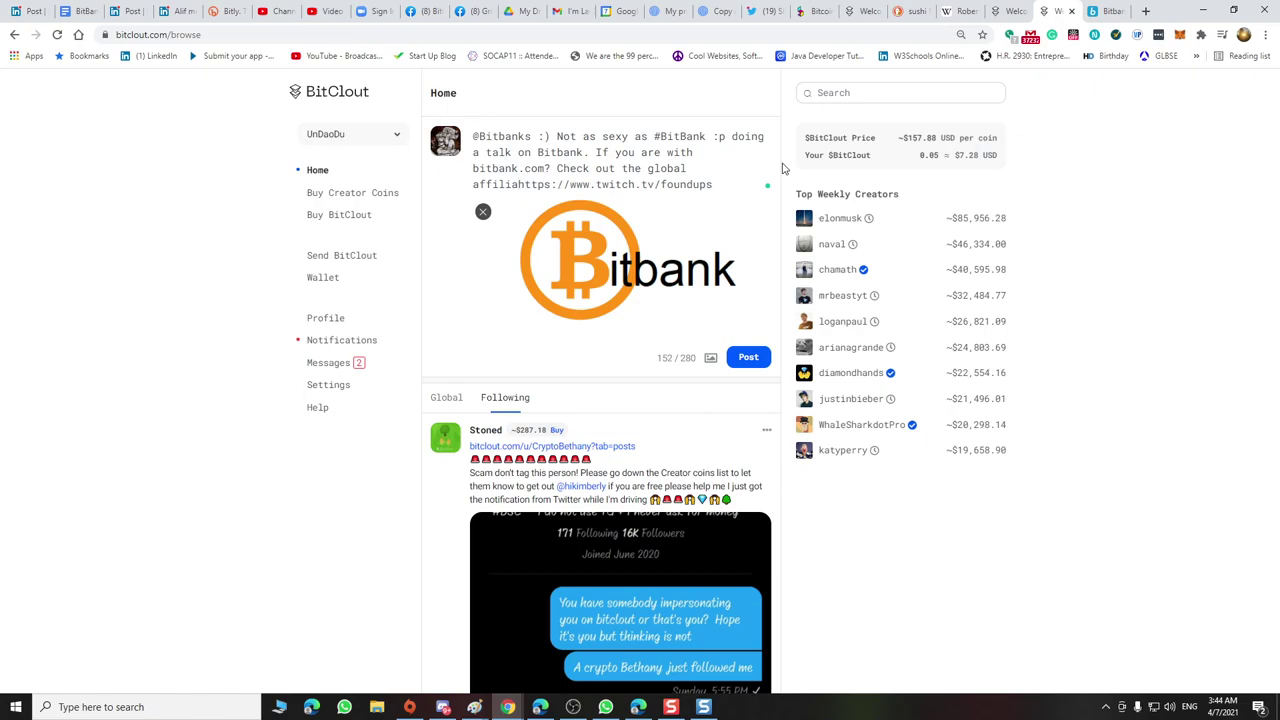
type("te pro")
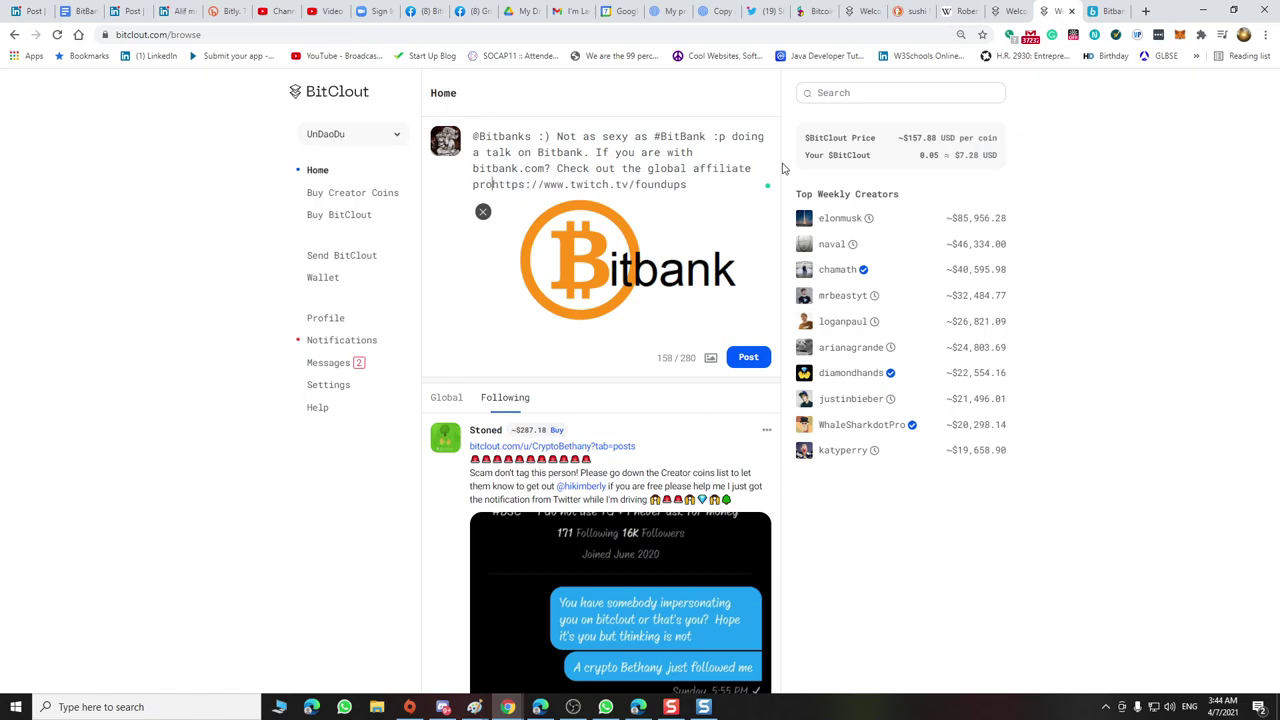
type("gram ")
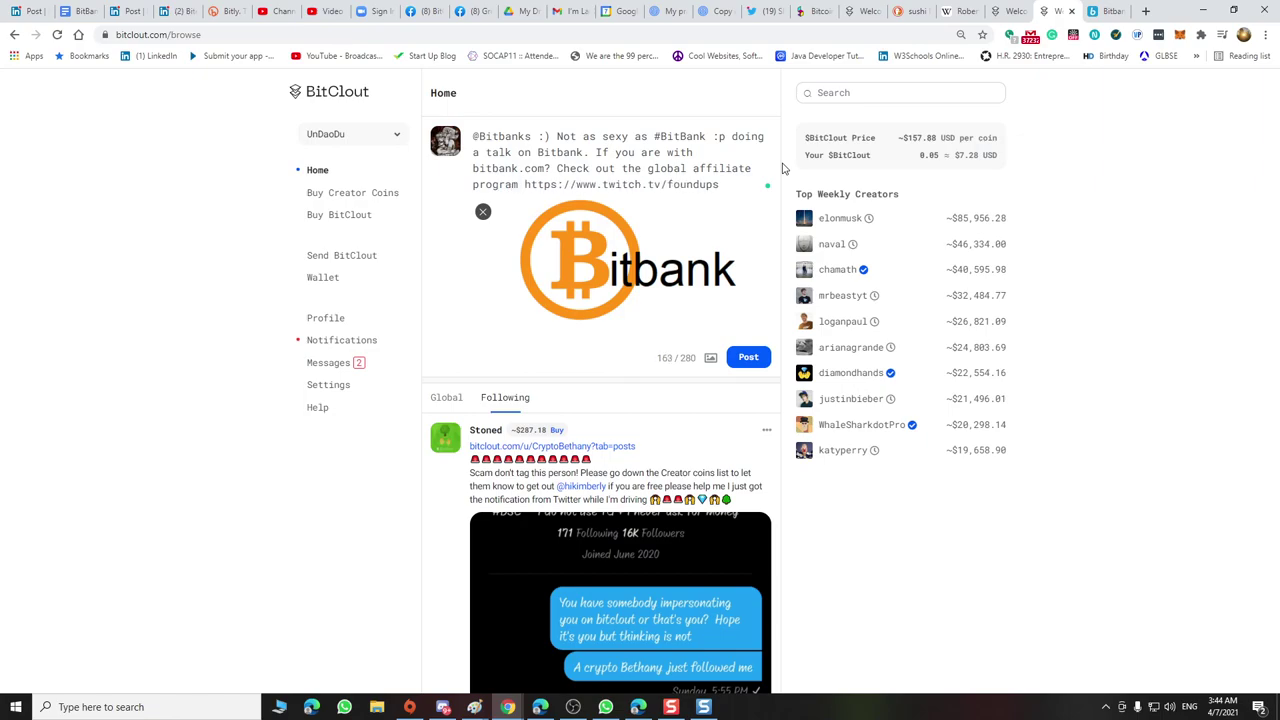
type("I am setting")
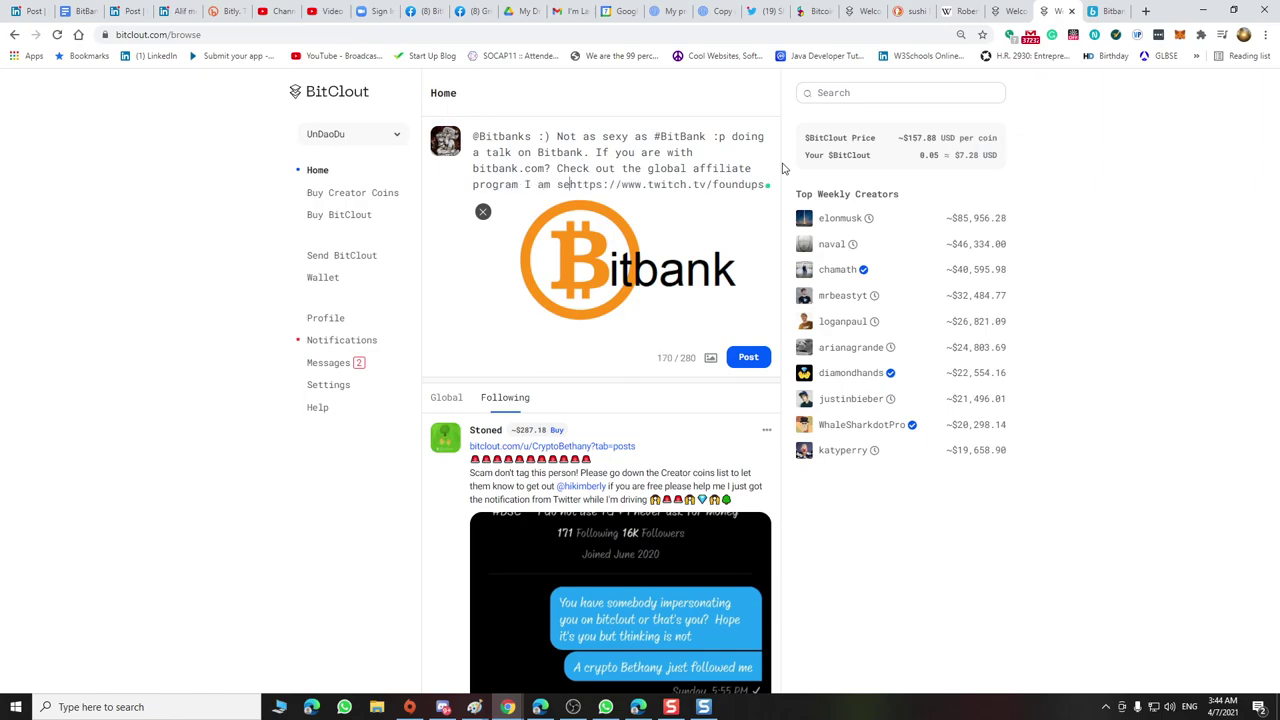
type("y")
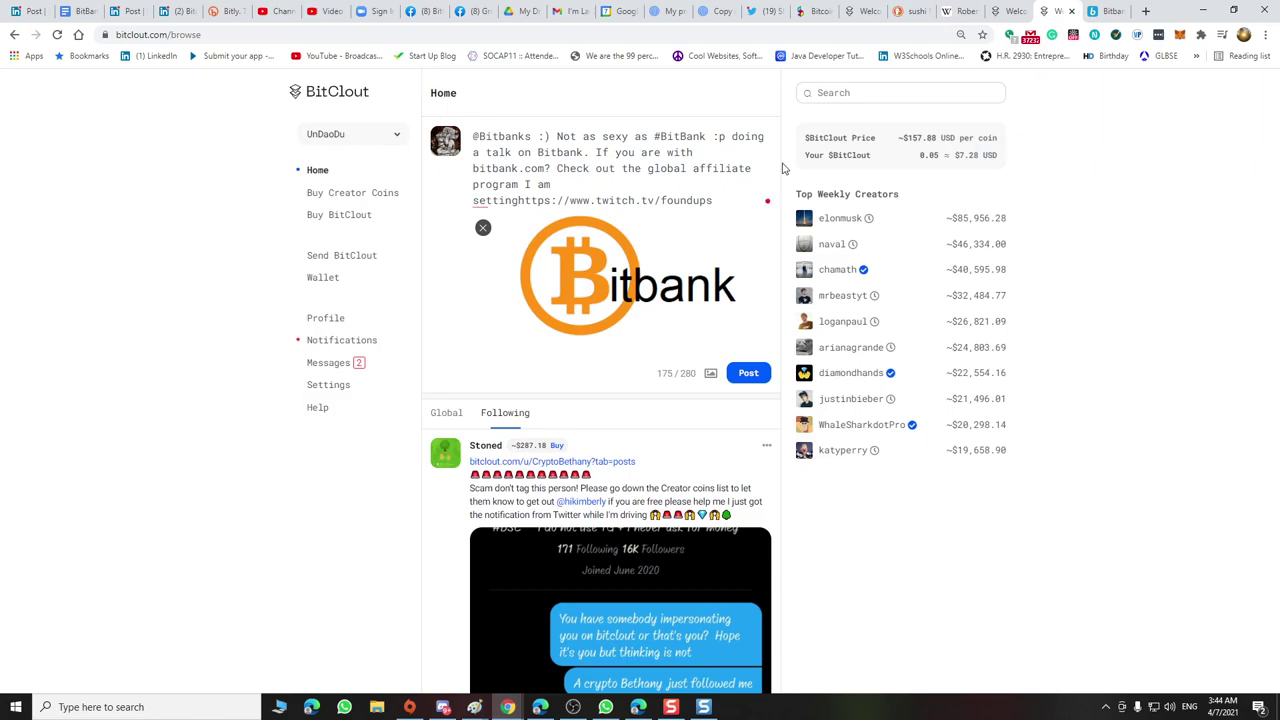
type("up")
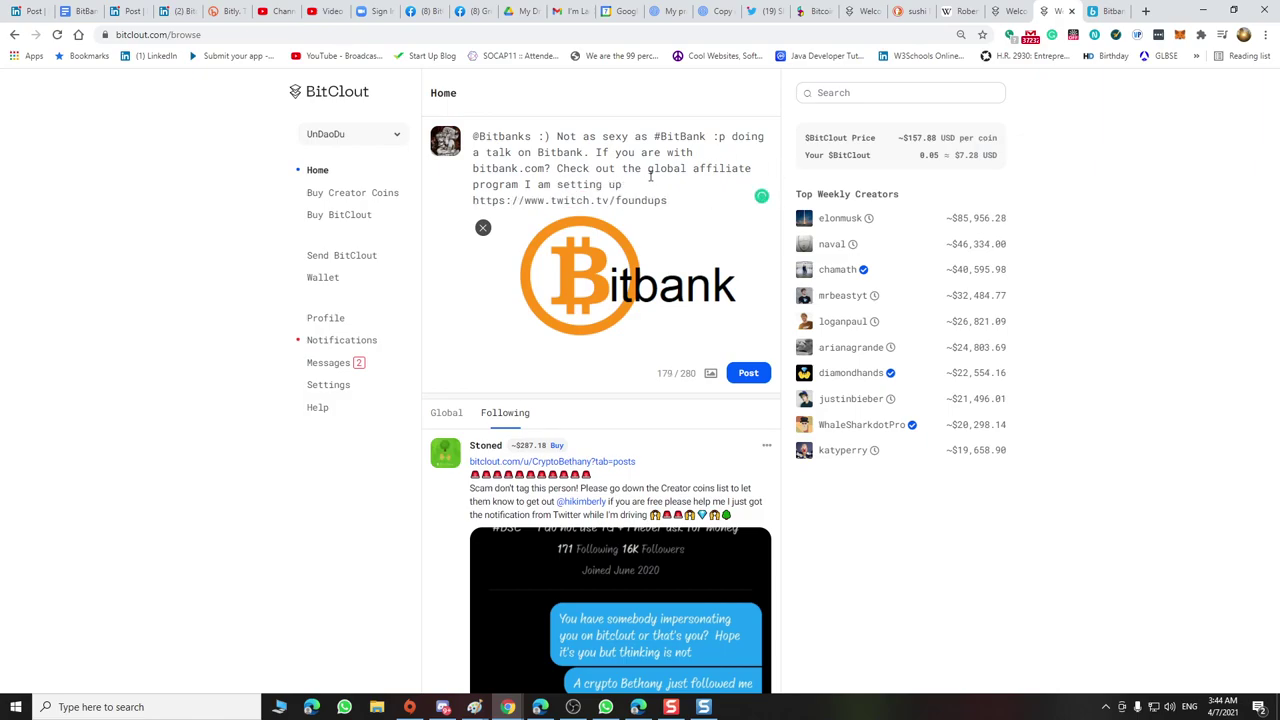
type(" . Of you can buy bitba")
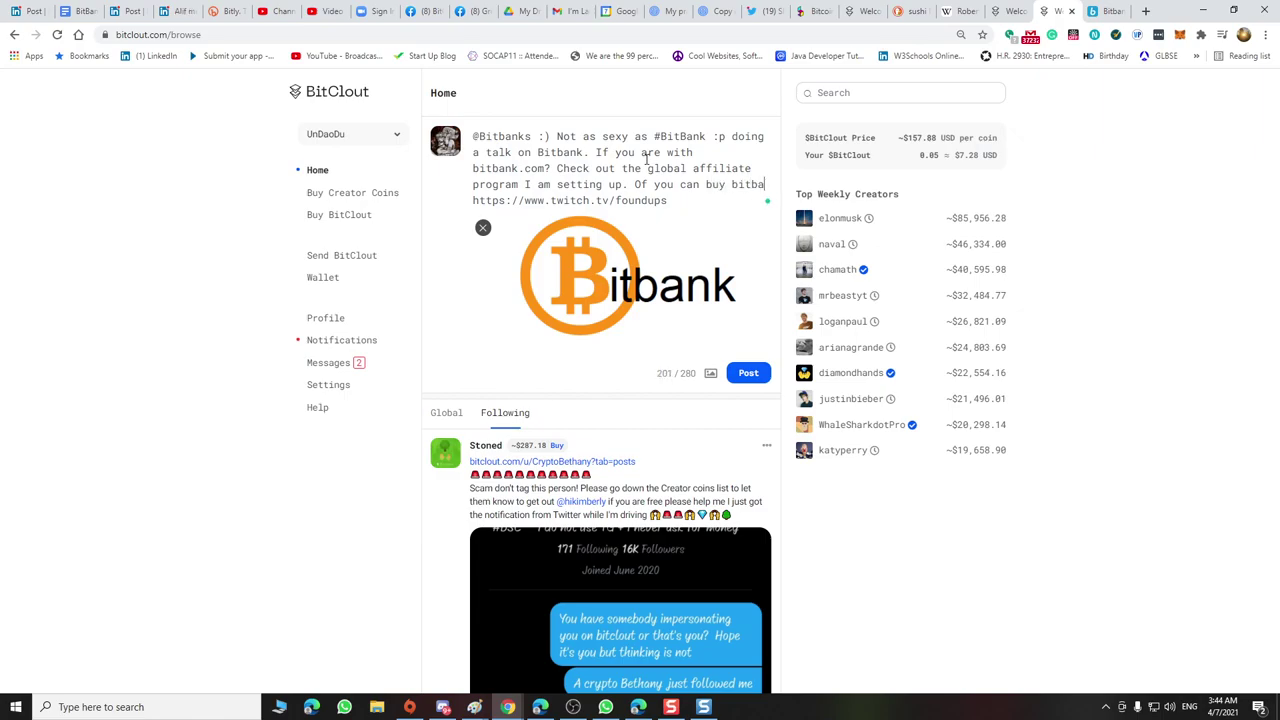
type("nnk for ")
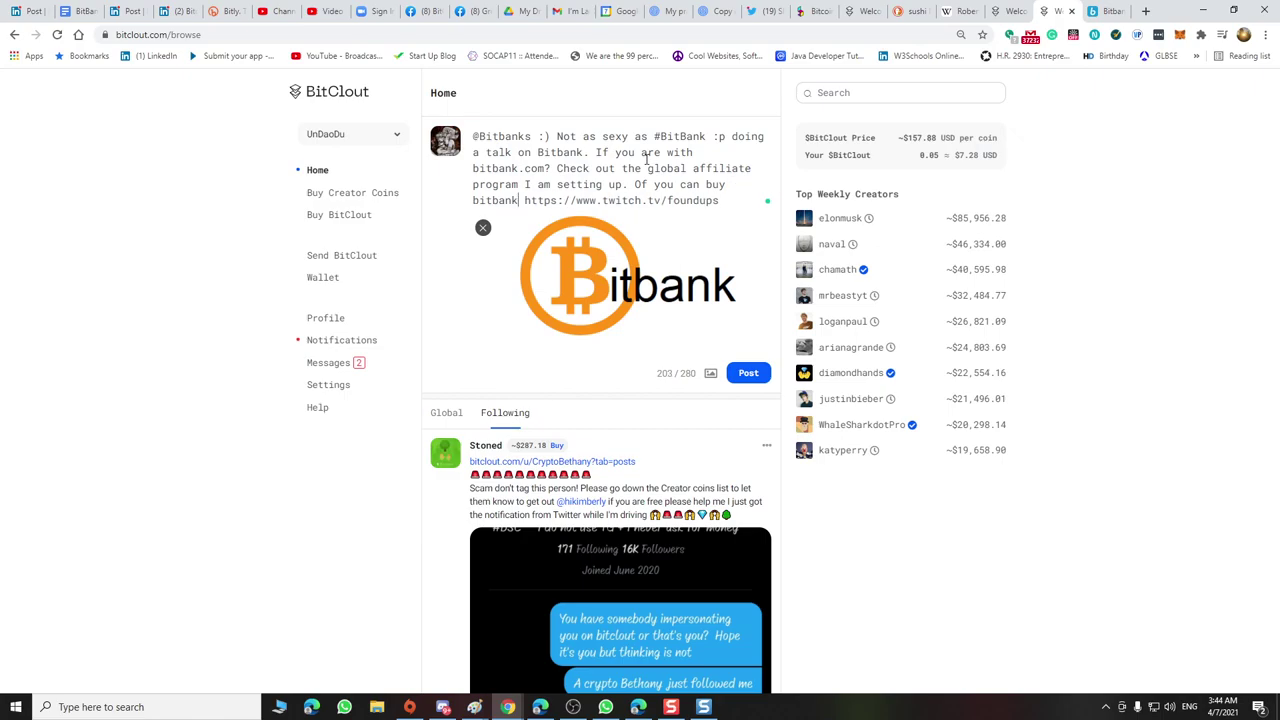
type("$")
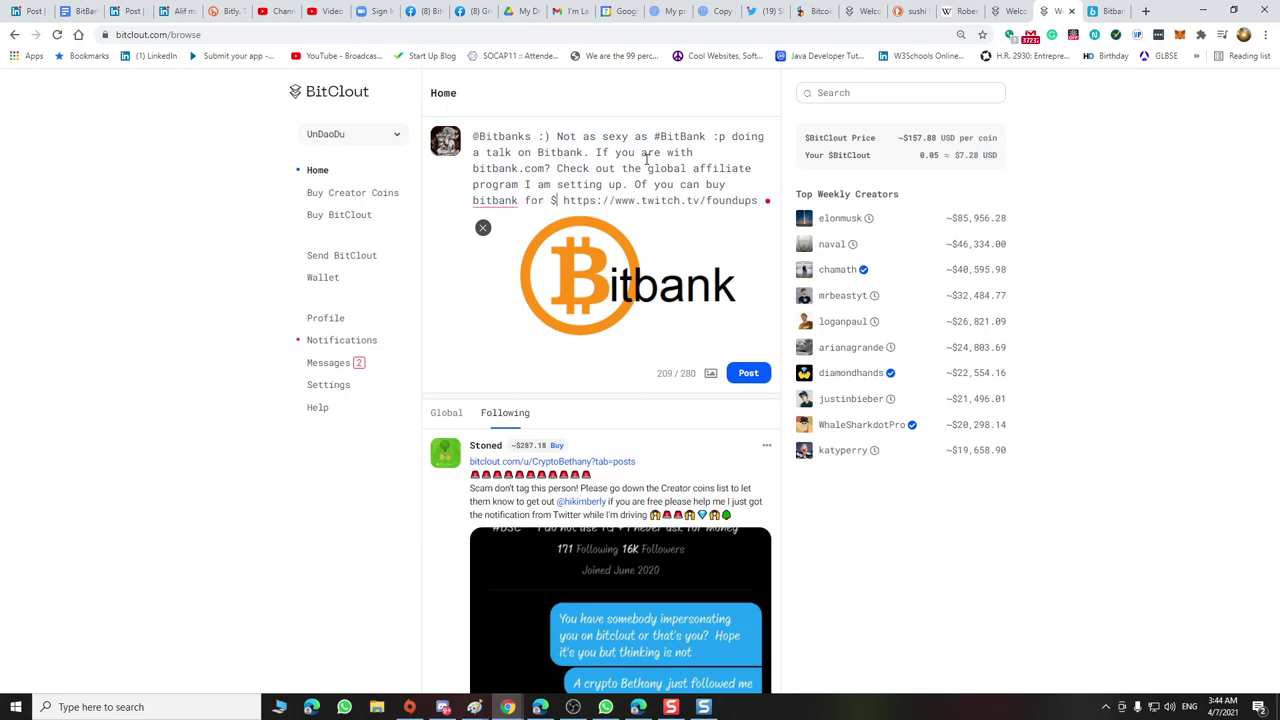
key("BackSpace")
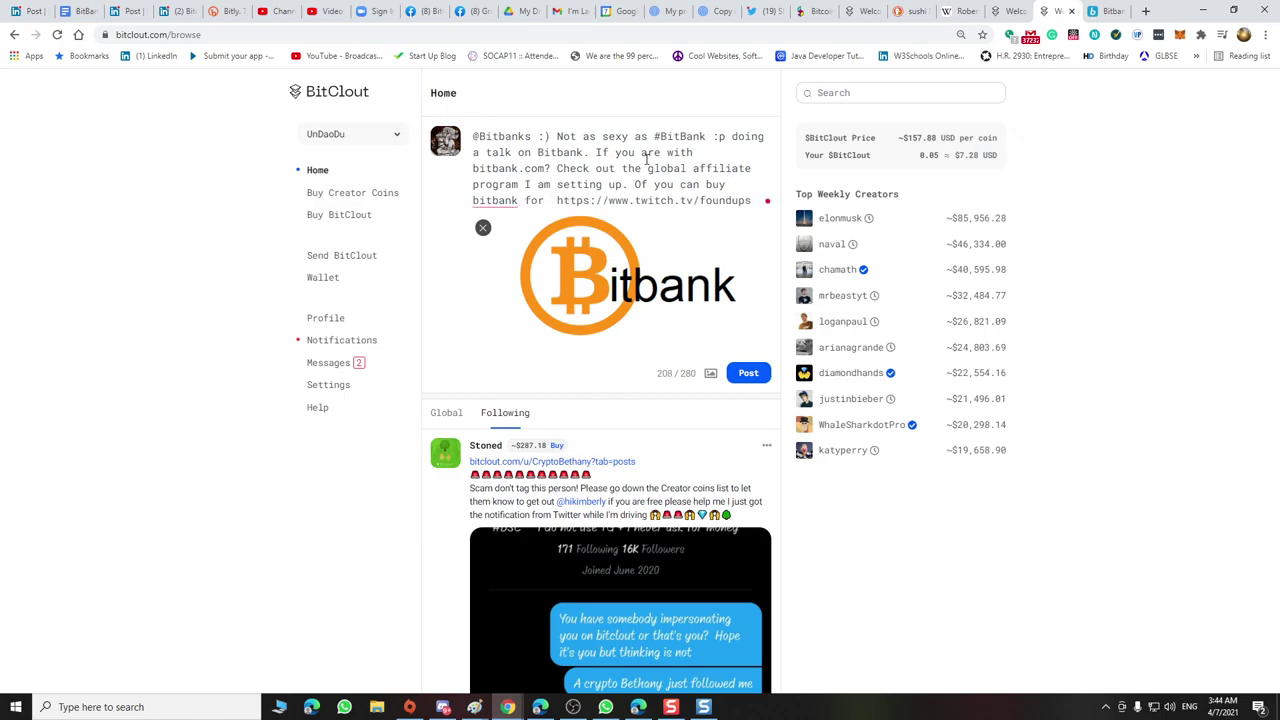
type("1BTCV")
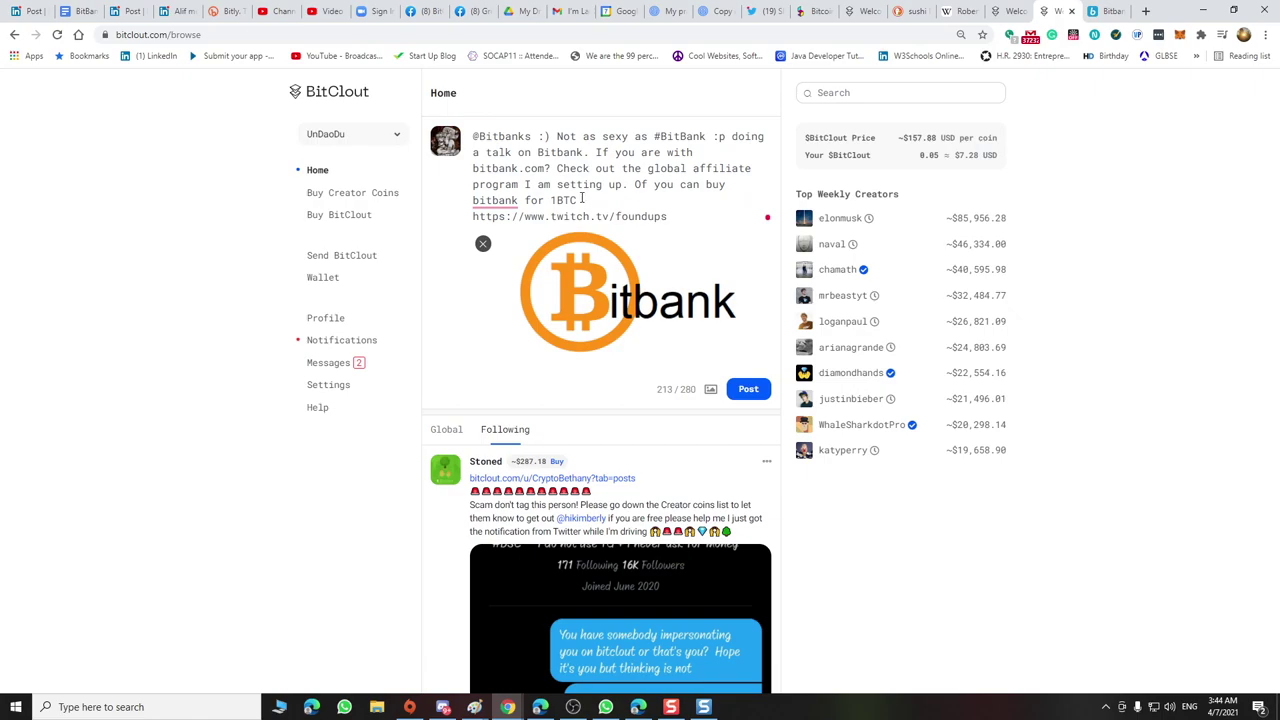
type(")")
mouse_move(490, 202)
left_click(749, 390)
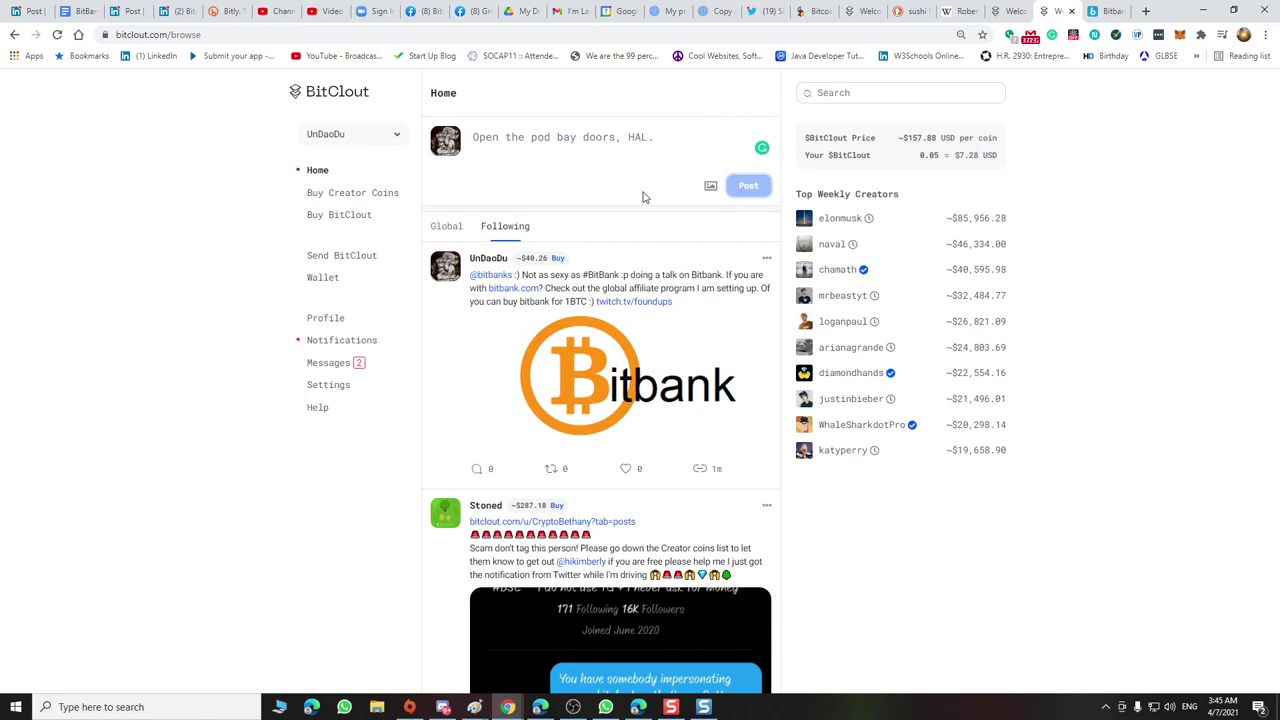
left_click(490, 274)
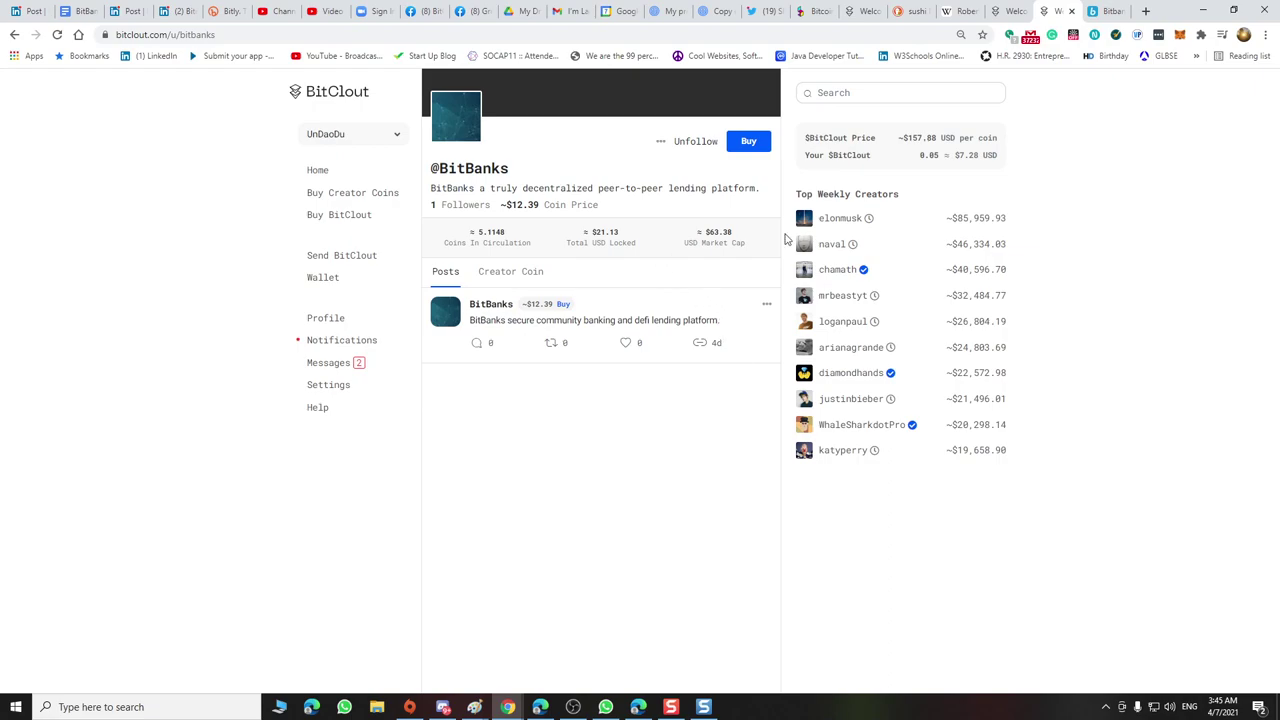
Like the BitBanks lending-platform post and switch to the BitBank MOU document
left_click(628, 342)
left_click(84, 12)
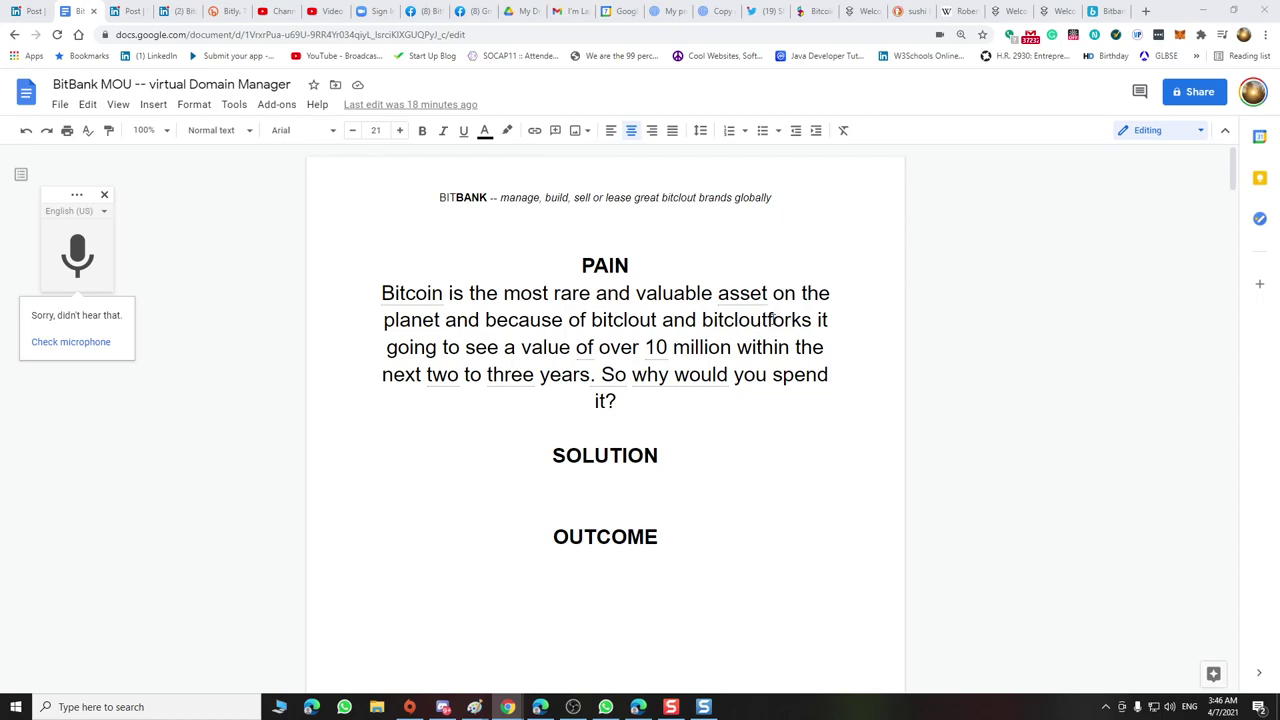
Insert '(coming in 12.12.21)' after bitcloutforks in the PAIN paragraph
left_click(813, 319)
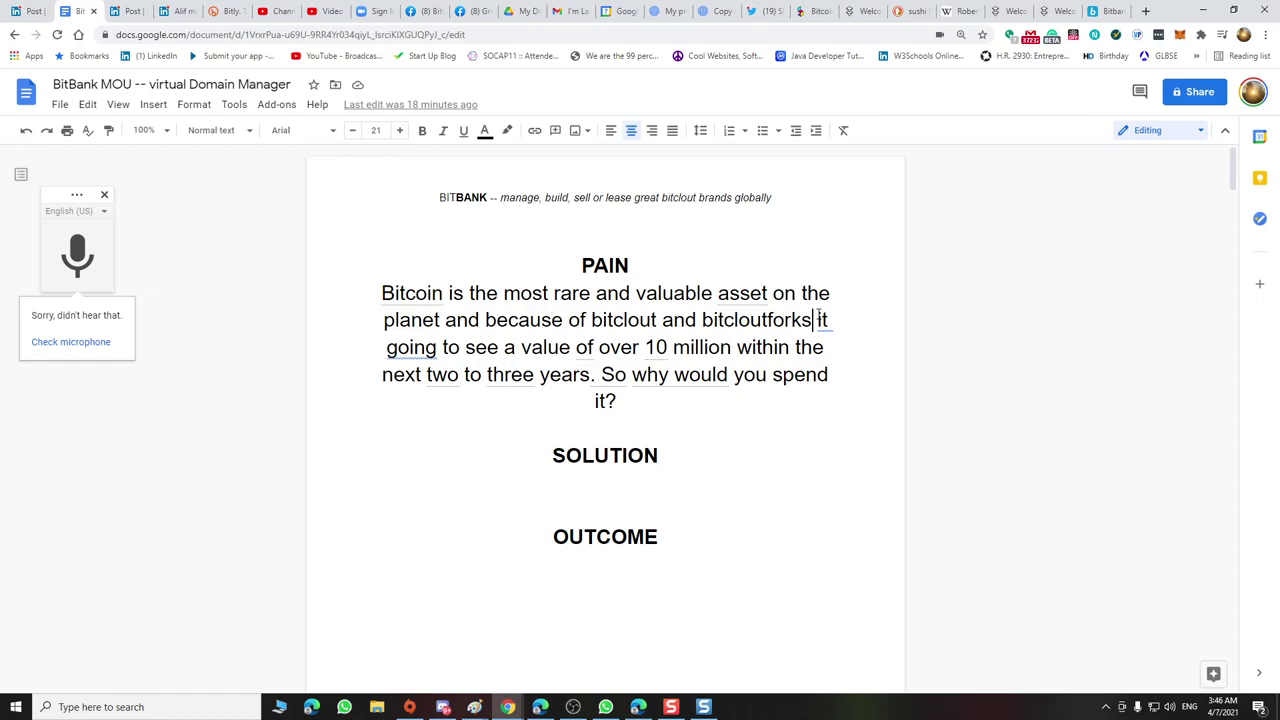
type("(coming in ")
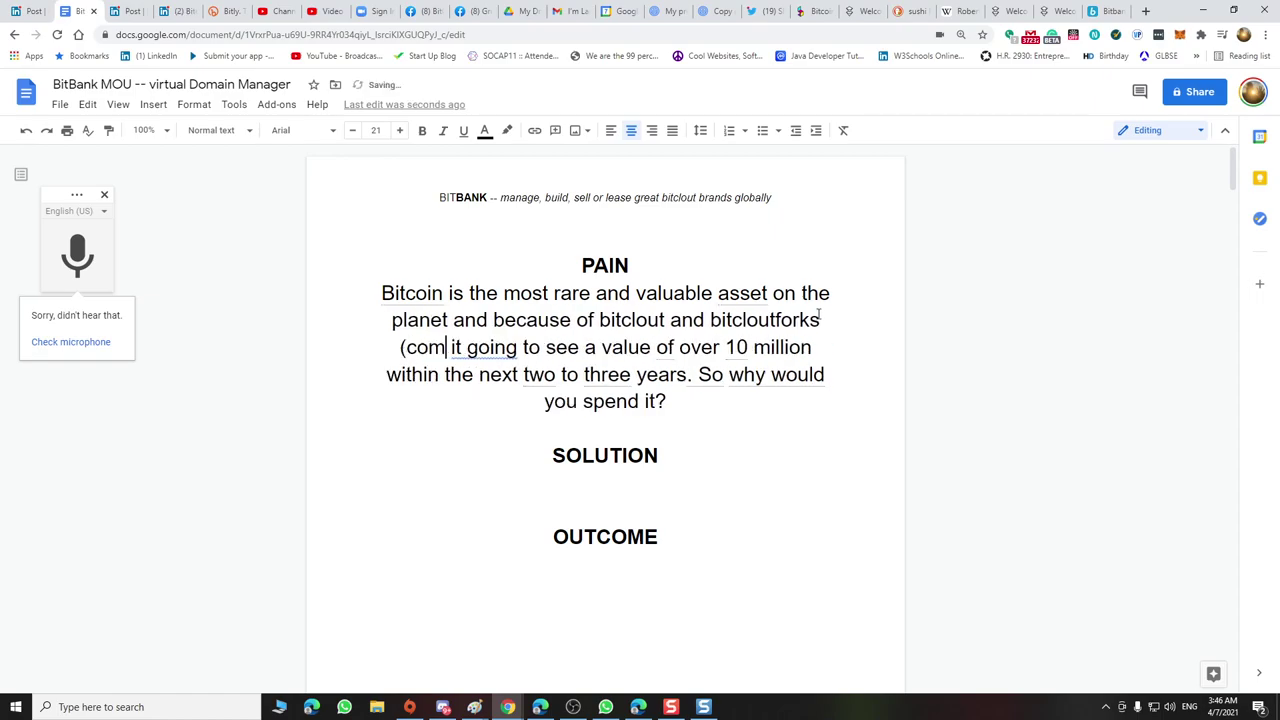
type("12.12.2")
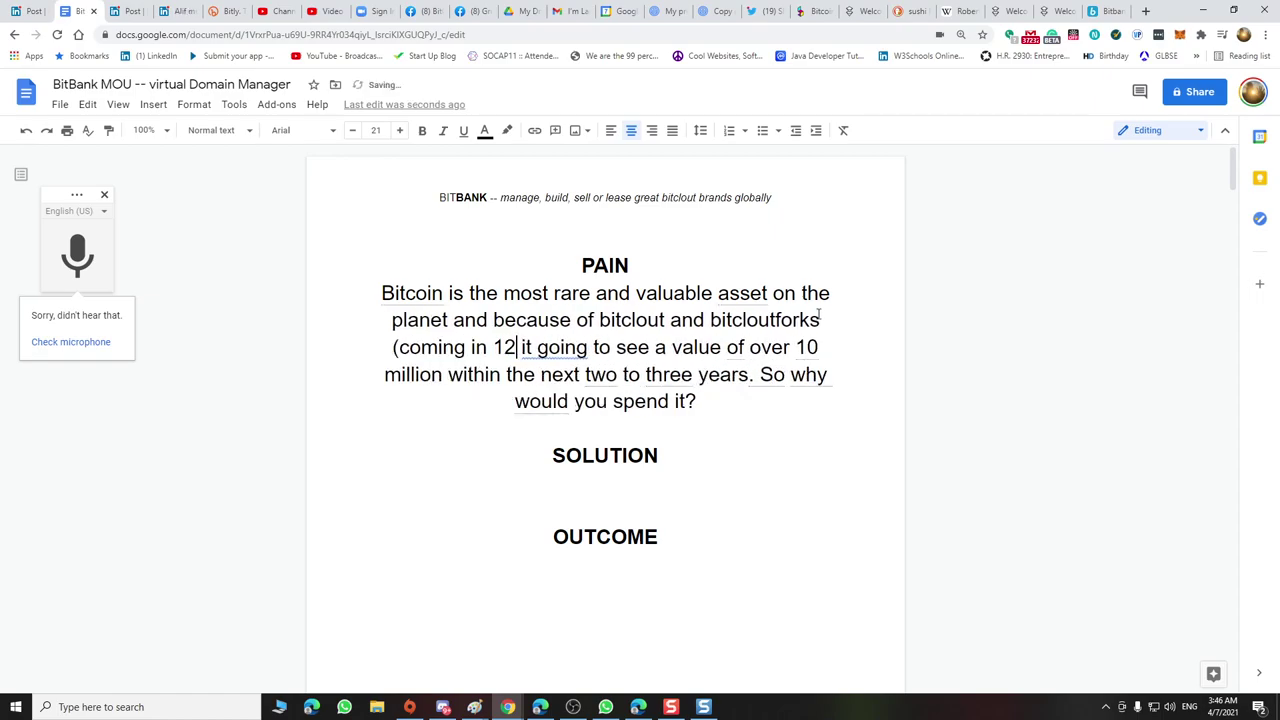
type("1)")
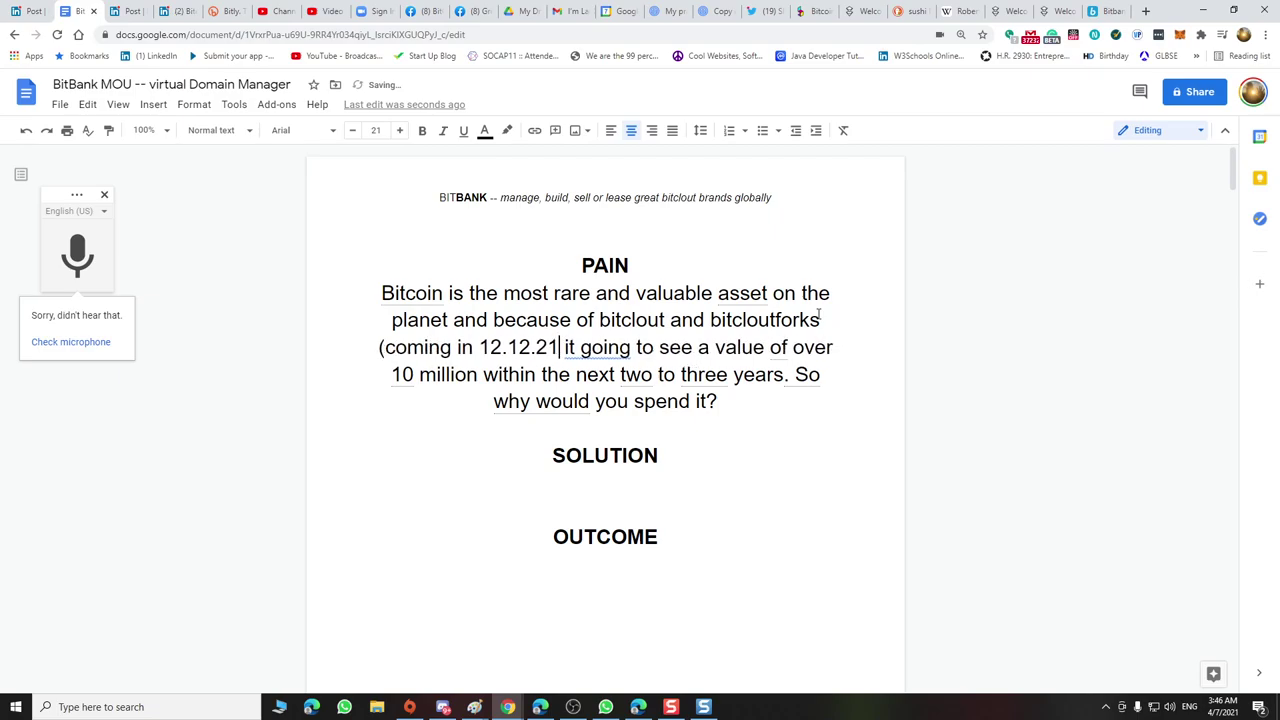
key("BackSpace")
type(")")
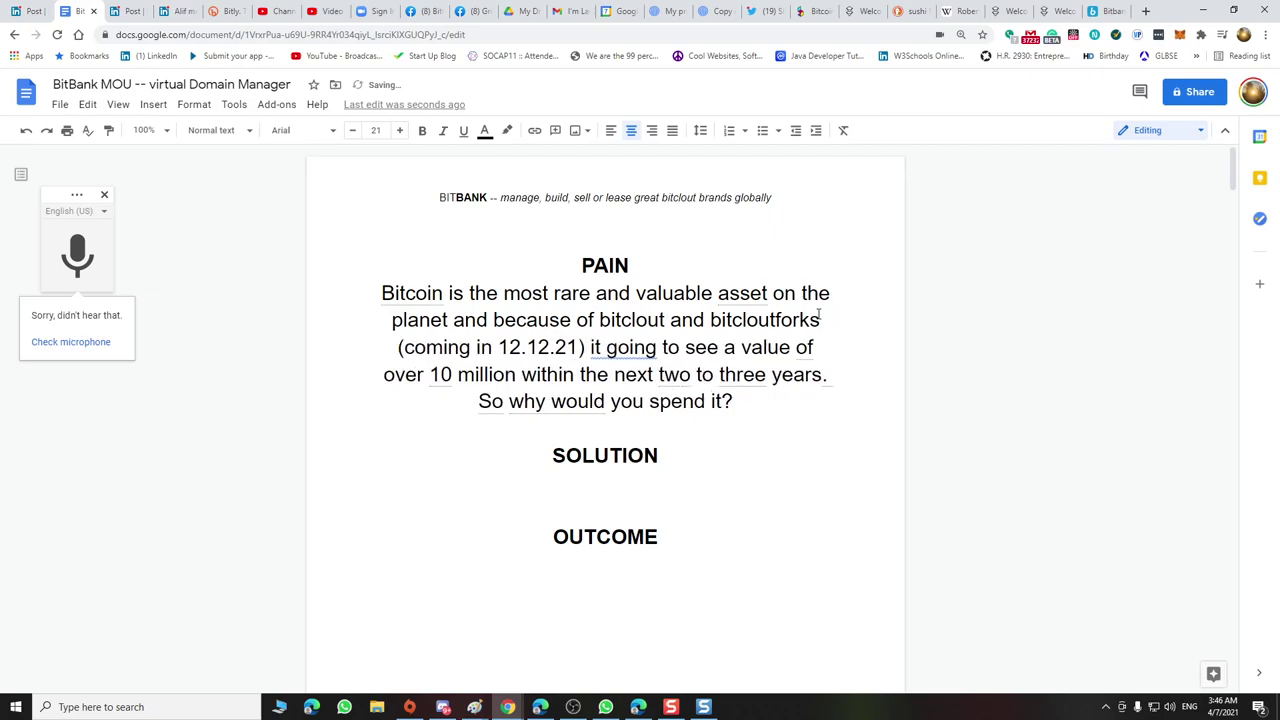
Replace 'it' with 'we are', add 'bitcoin' before value, and put '$' before 10
right_click(628, 347)
left_click(593, 347)
double_click(598, 347)
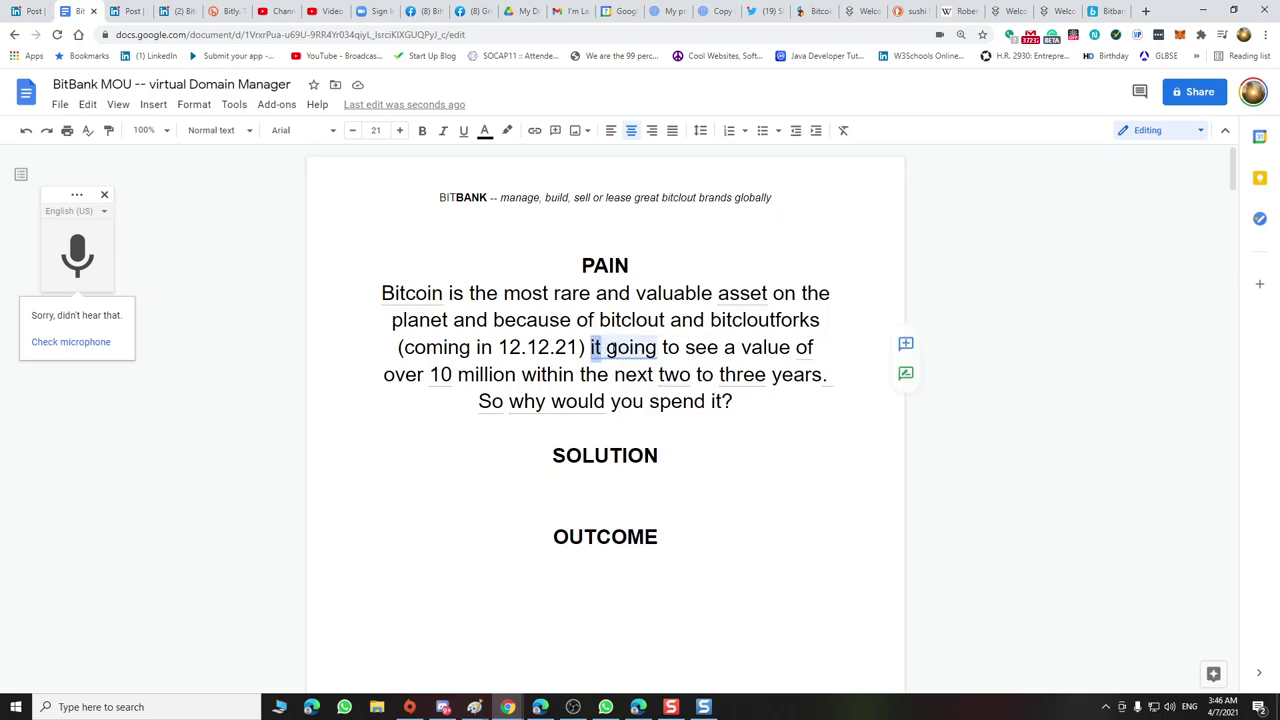
type("we are")
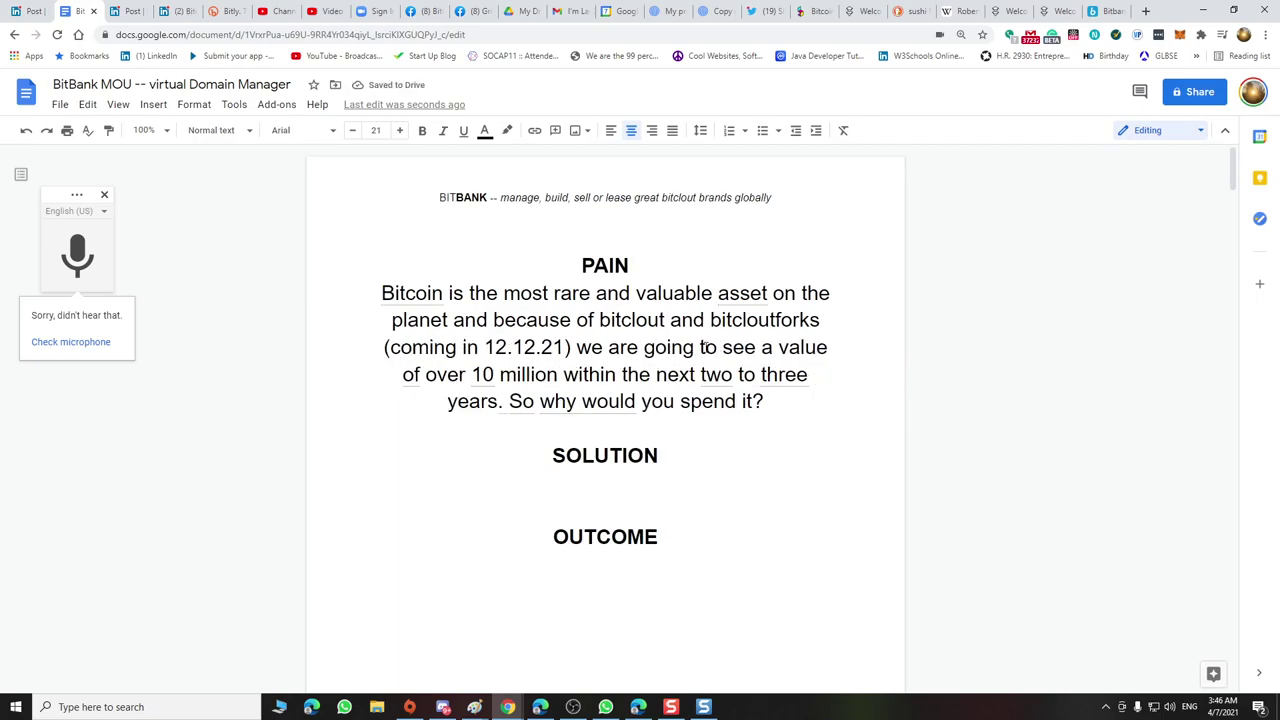
left_click(779, 347)
type("bitcoin")
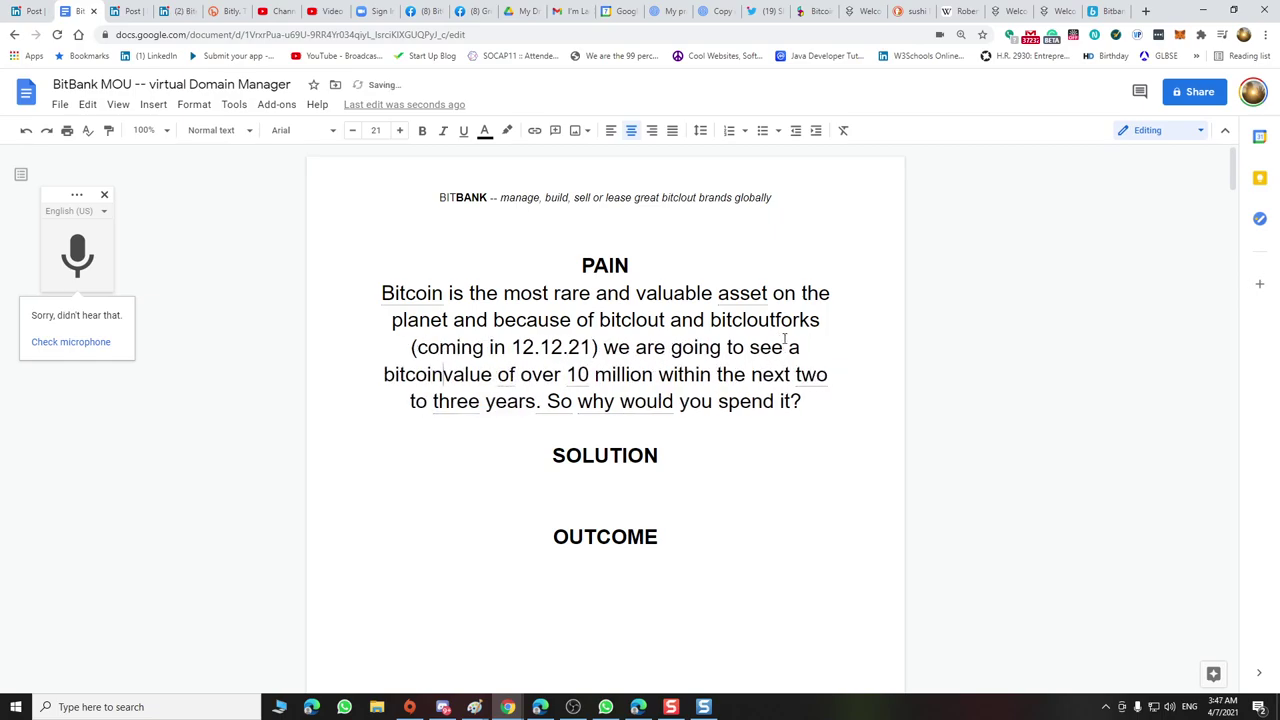
left_click(525, 374)
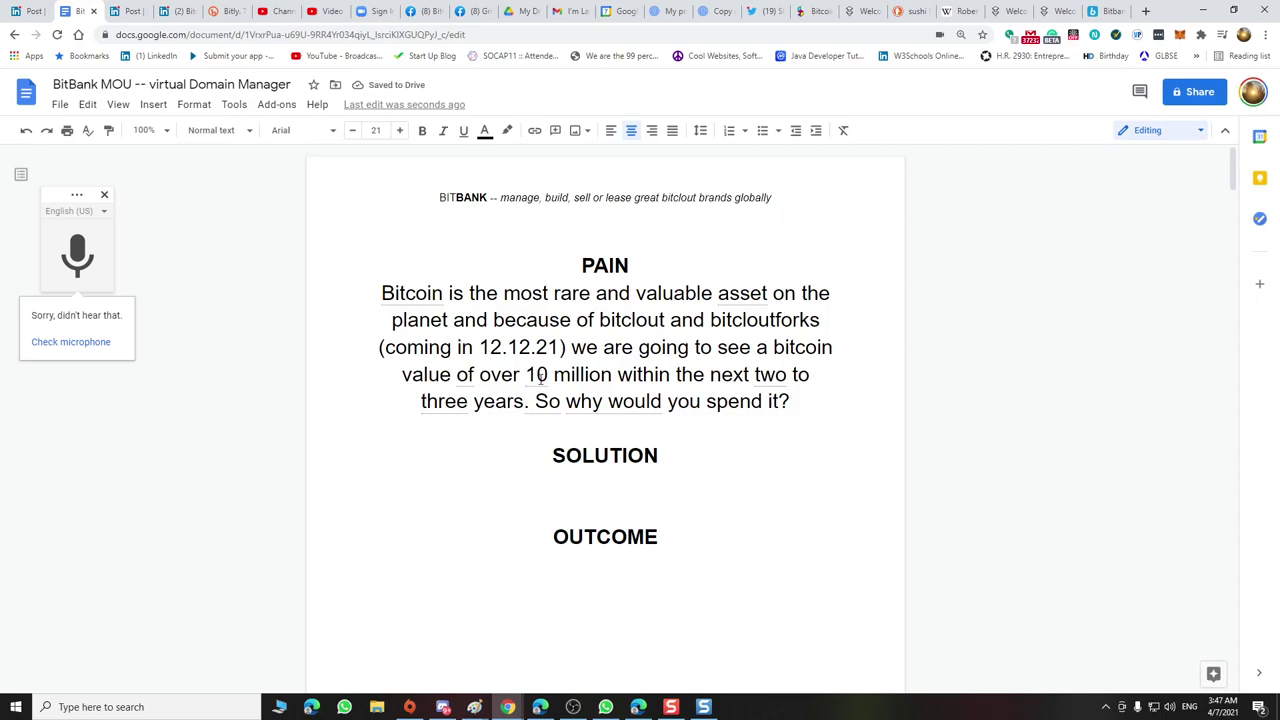
type("$")
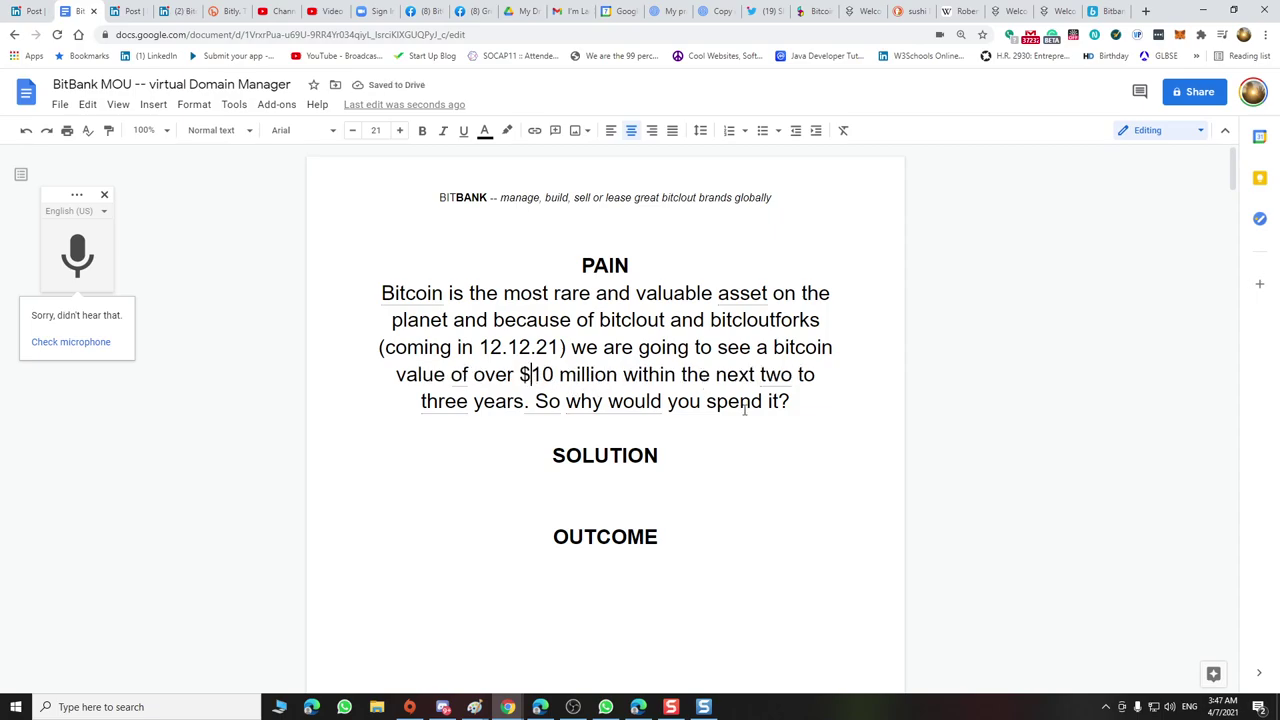
left_click(760, 378)
Make the closing question 'So why would you spend it?' bold
left_click_drag(536, 401, 790, 401)
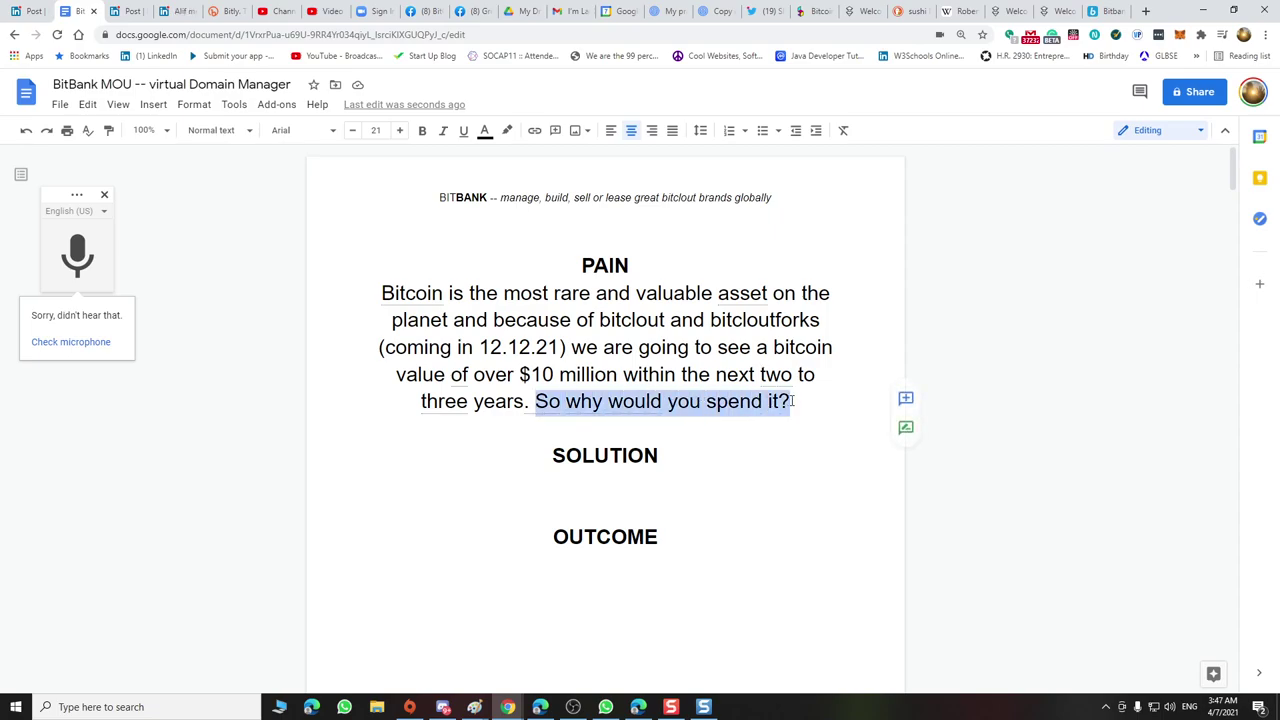
left_click(422, 130)
left_click(557, 344)
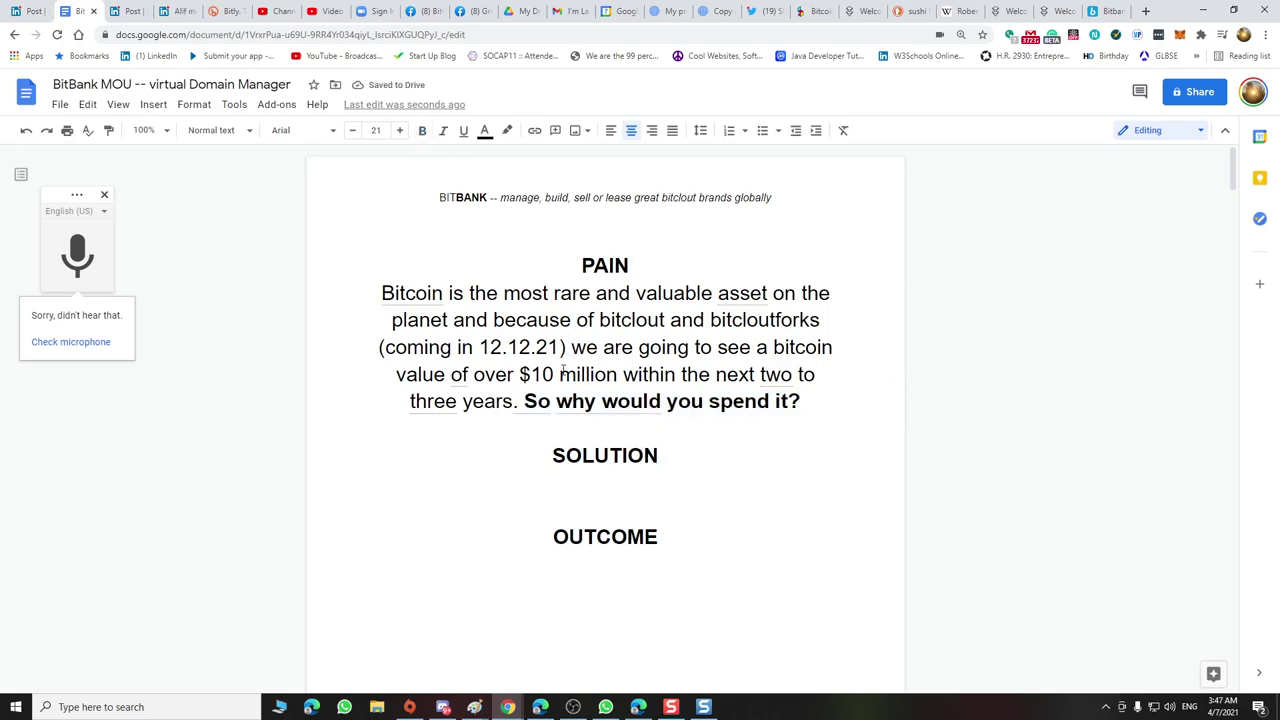
left_click(701, 708)
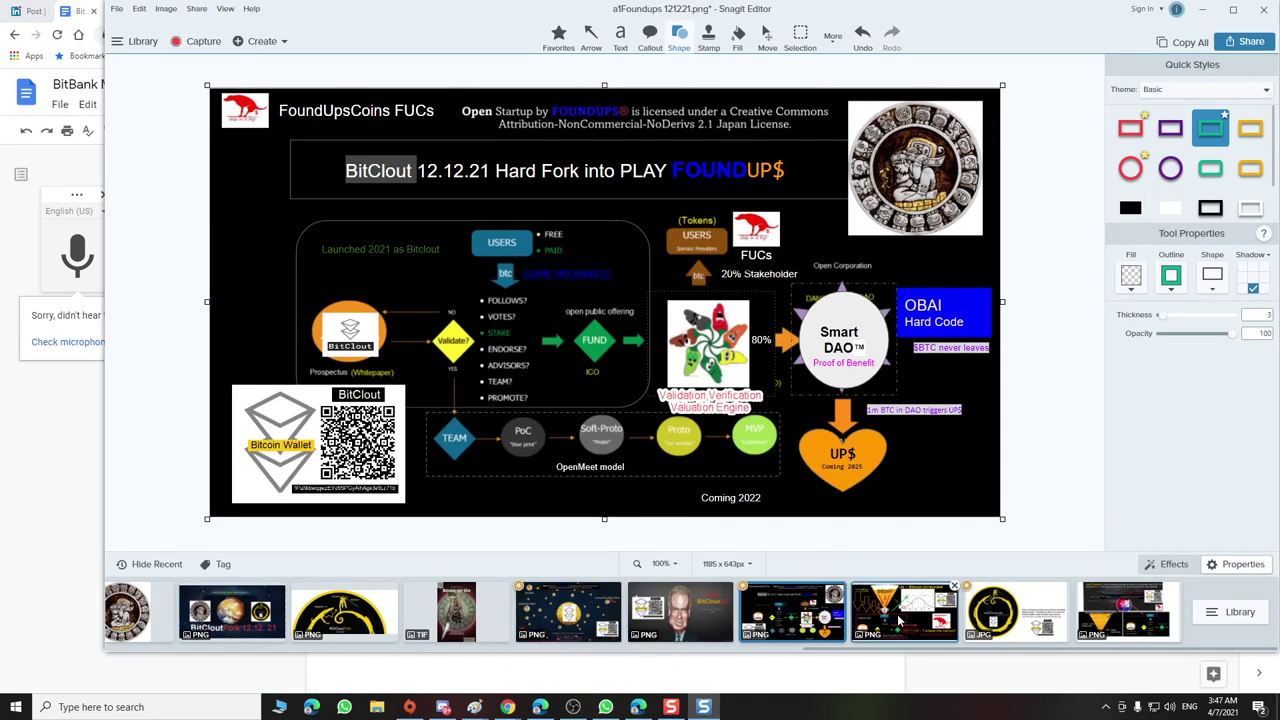
Open 1111 BitcloutEffect.png from Snagit's Recent captures tray
left_click(898, 622)
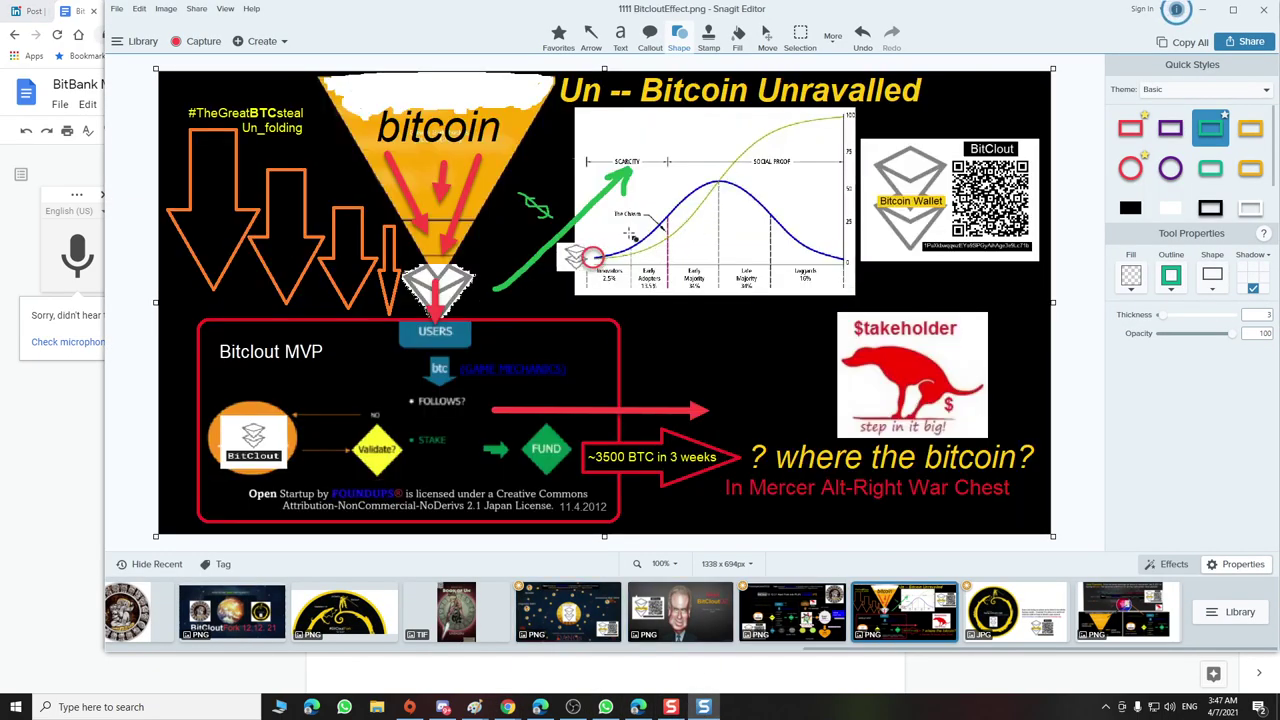
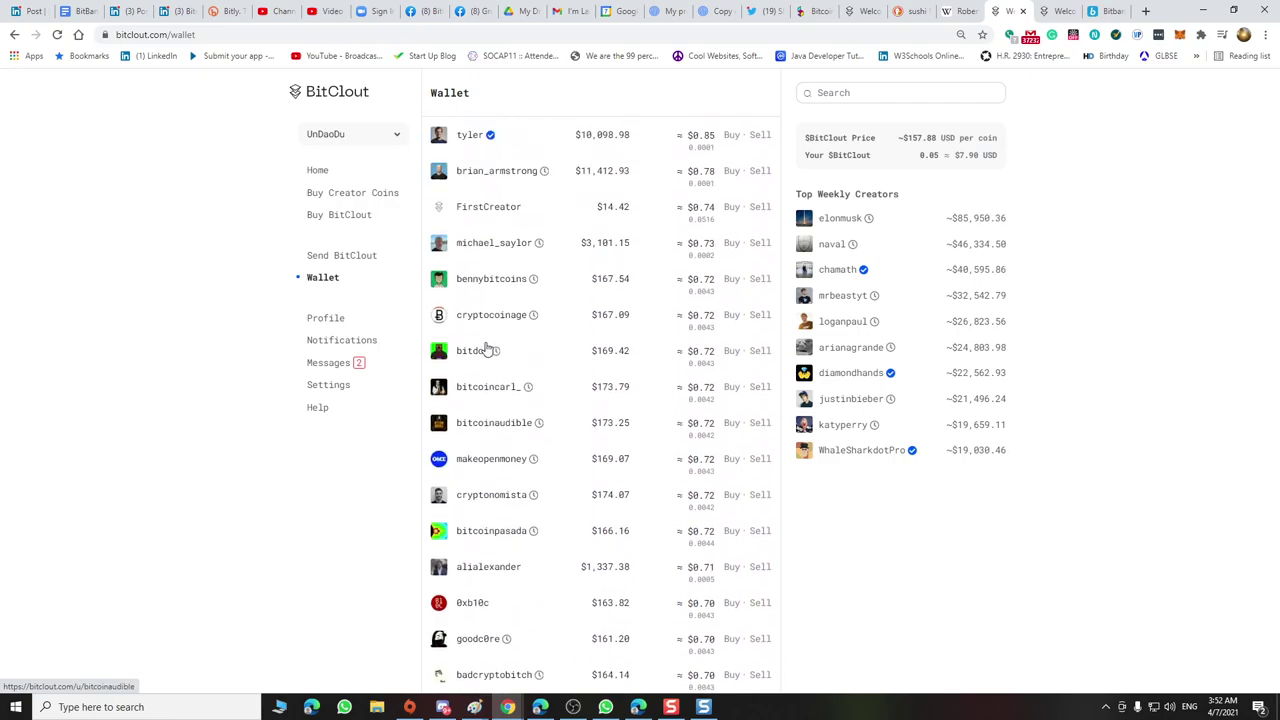
scroll(486, 348, "up", 3)
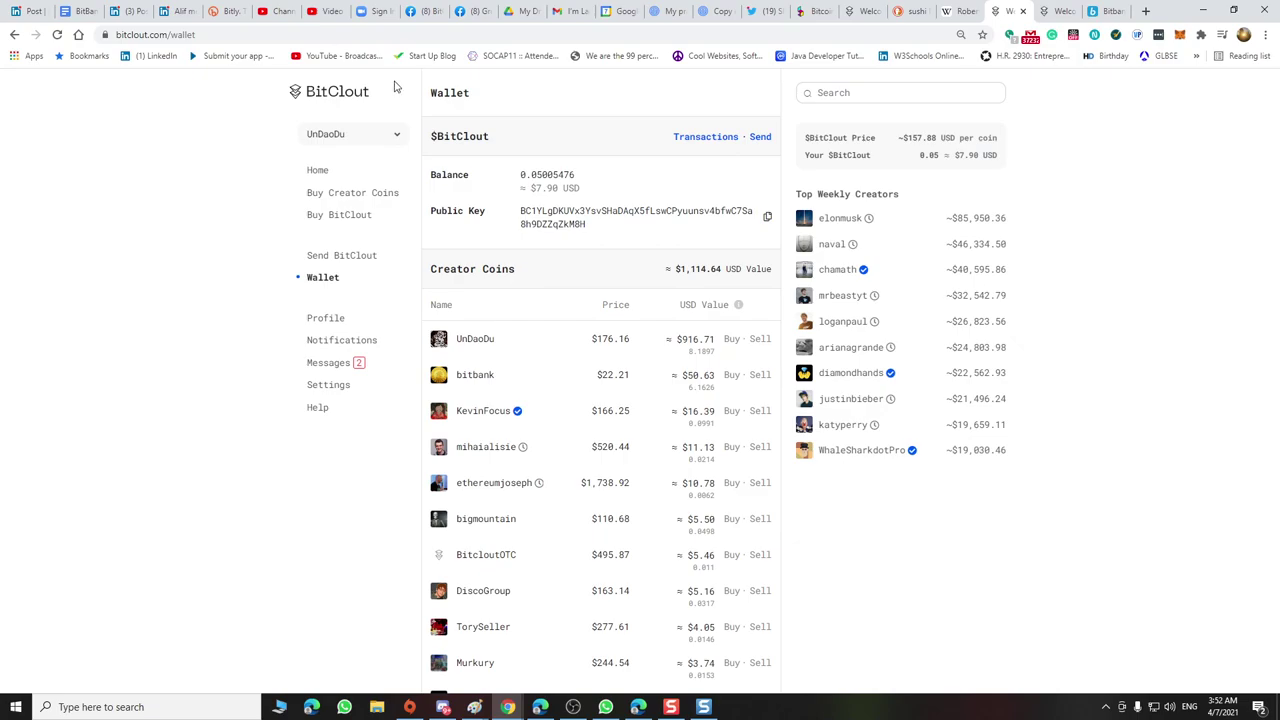
Leave the wallet, visit your BitClout profile, then return to the Home feed
left_click(334, 322)
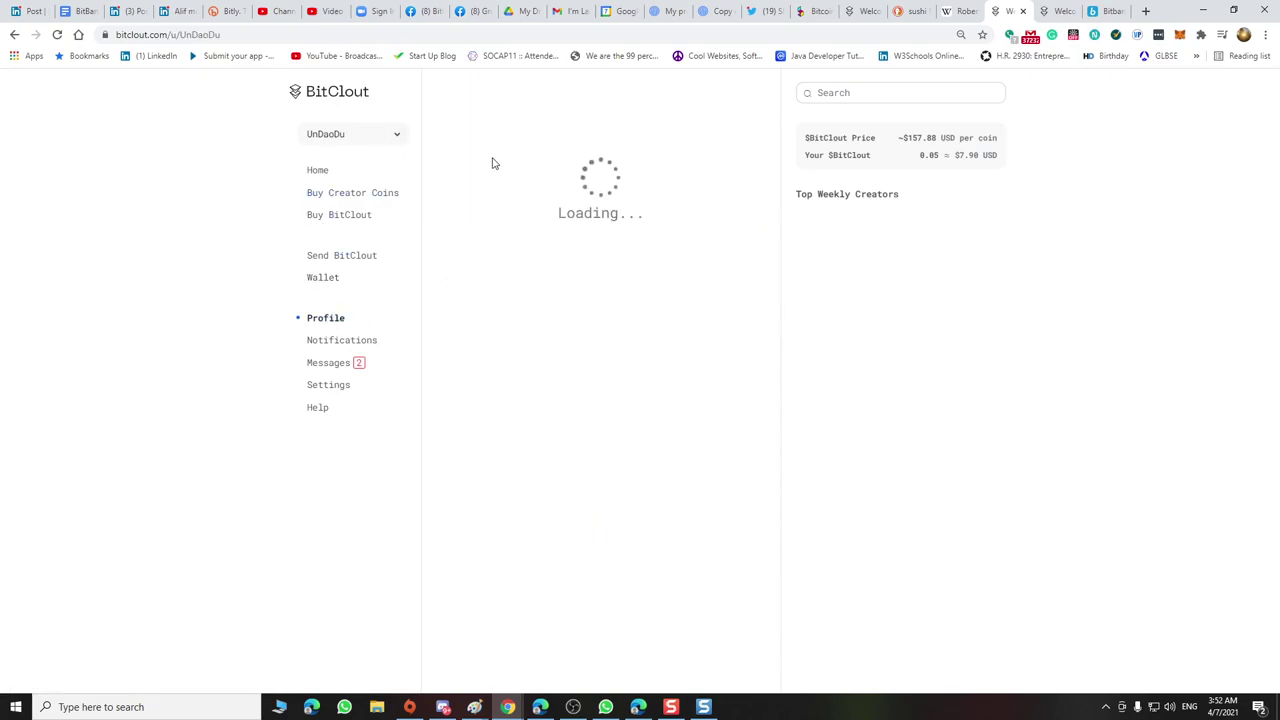
left_click(318, 170)
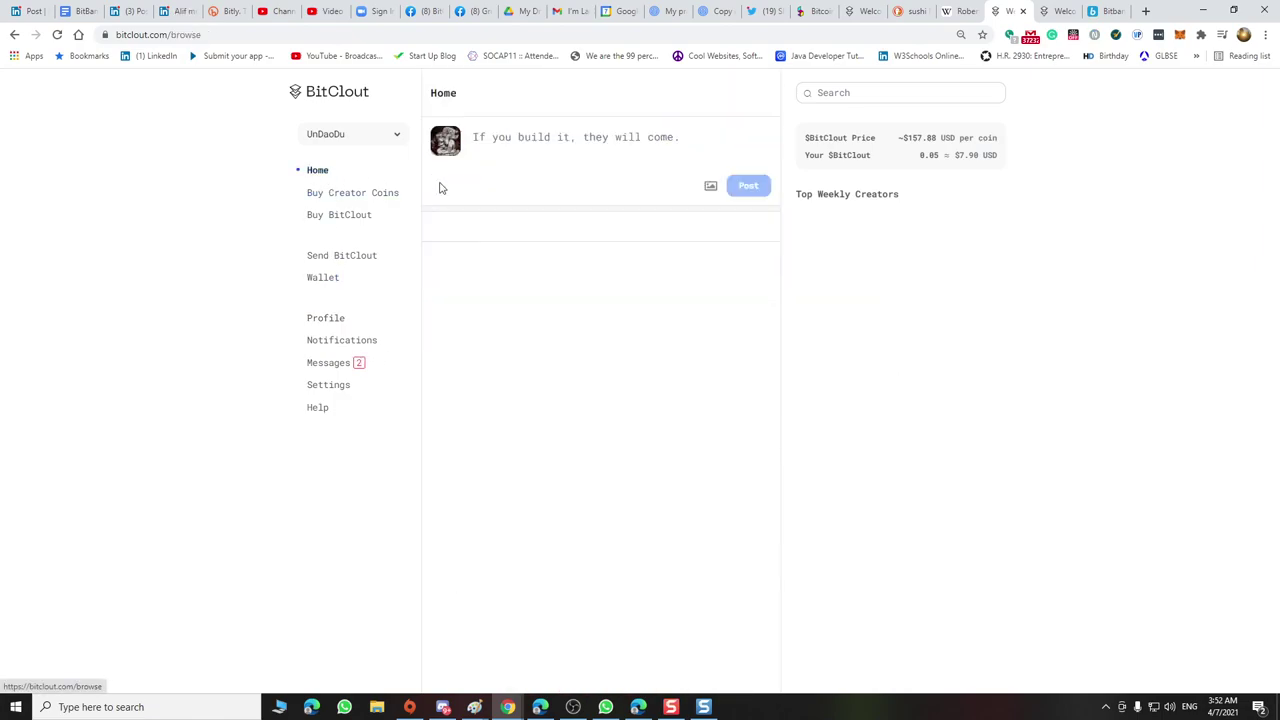
left_click(497, 133)
type("#BitcloutEffect - ~10% every 100k join Bitclout")
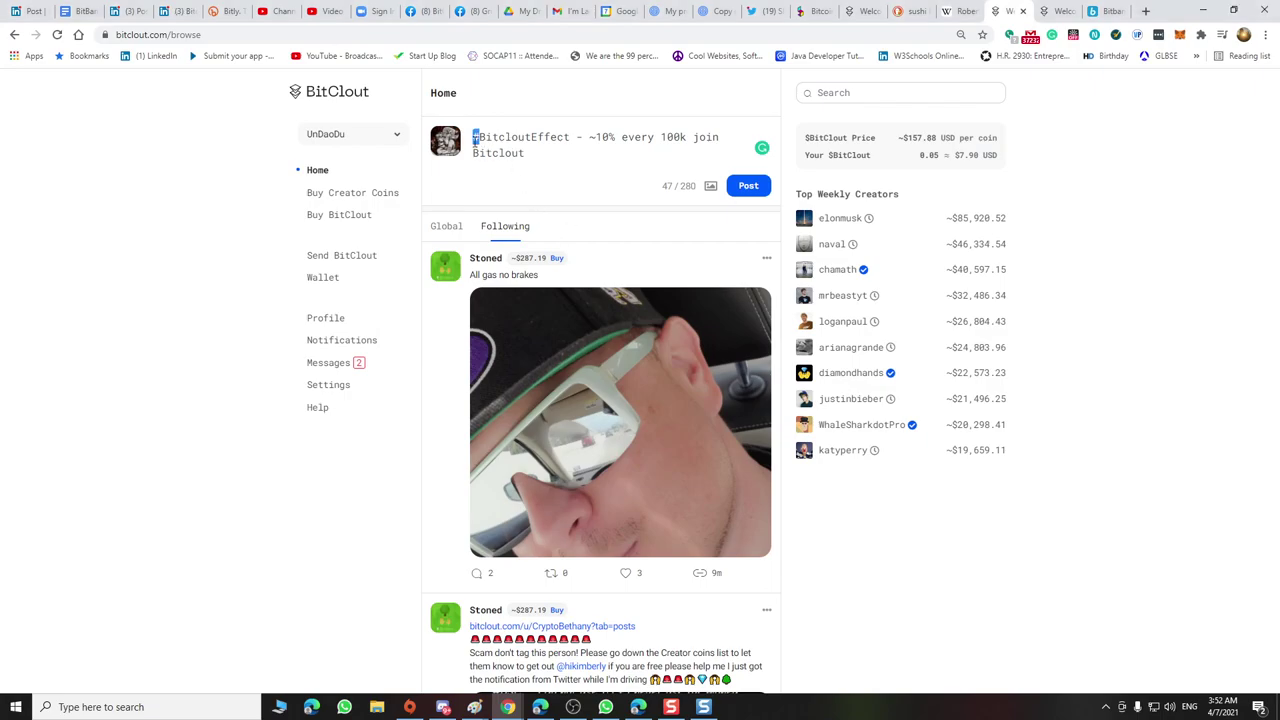
type("@")
left_click(591, 137)
type("Bitcoin")
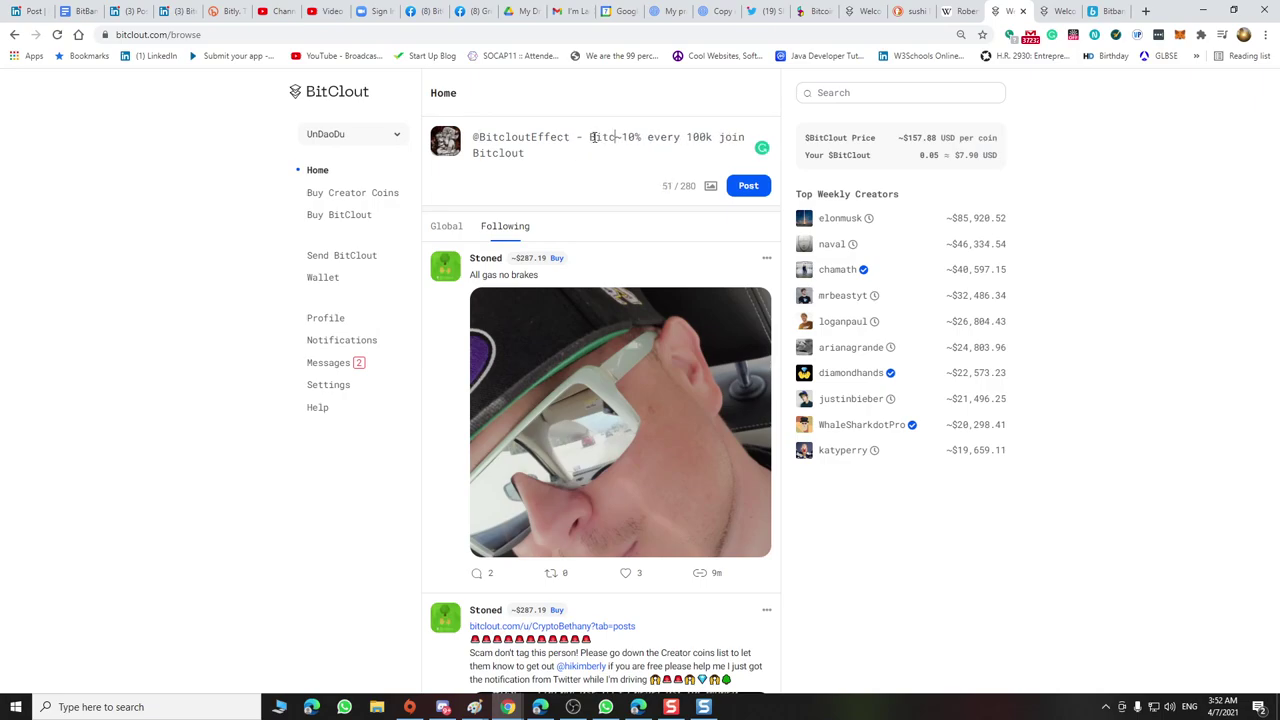
key("ctrl+Left")
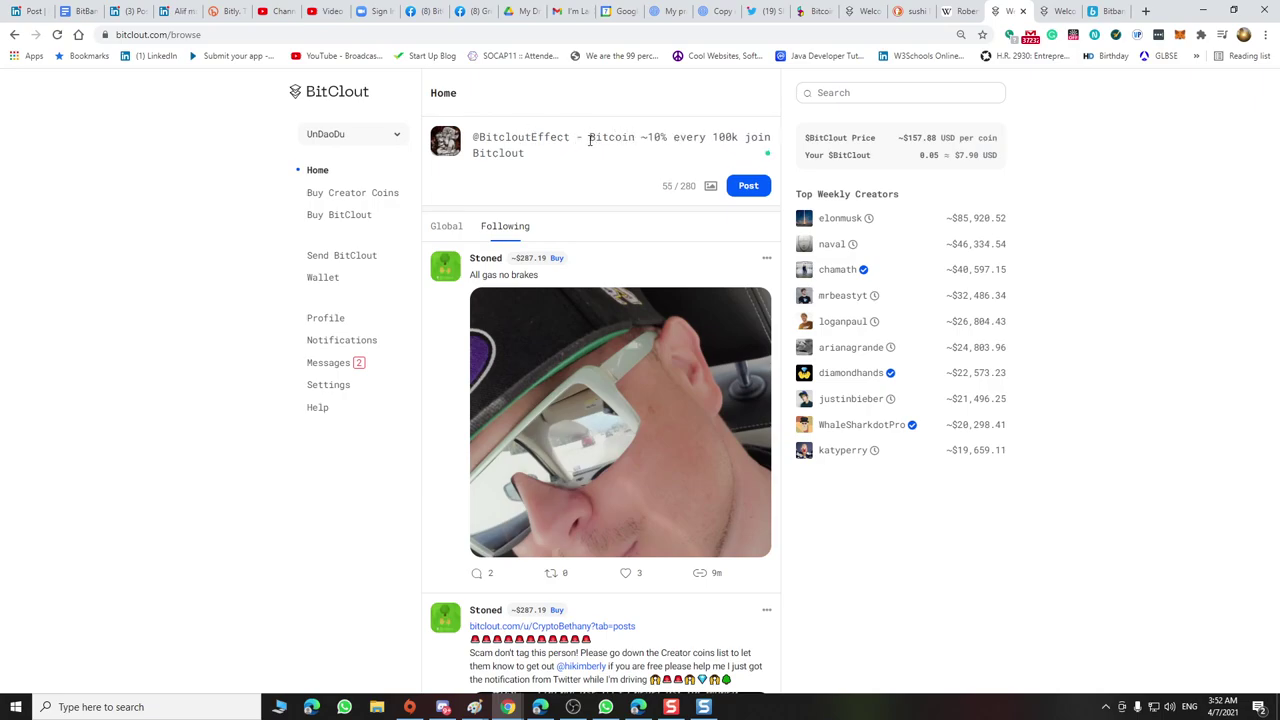
type("#")
left_click(650, 138)
type("goes up")
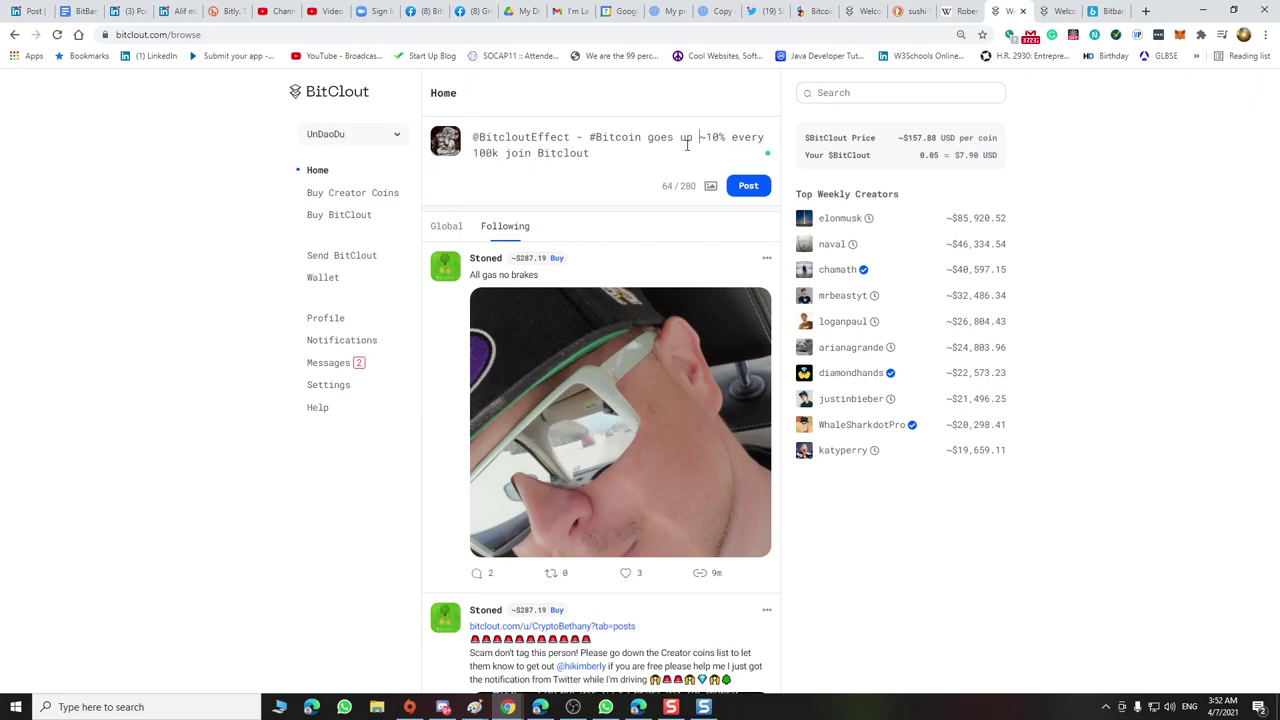
left_click(540, 155)
type("@")
left_click(598, 155)
type("!")
key("BackSpace")
type("Whuy")
key("BackSpace")
type("y the")
left_click(544, 152)
key("BackSpace")
type("fuck")
type(" would you")
type(" b")
key("BackSpace")
type("dump")
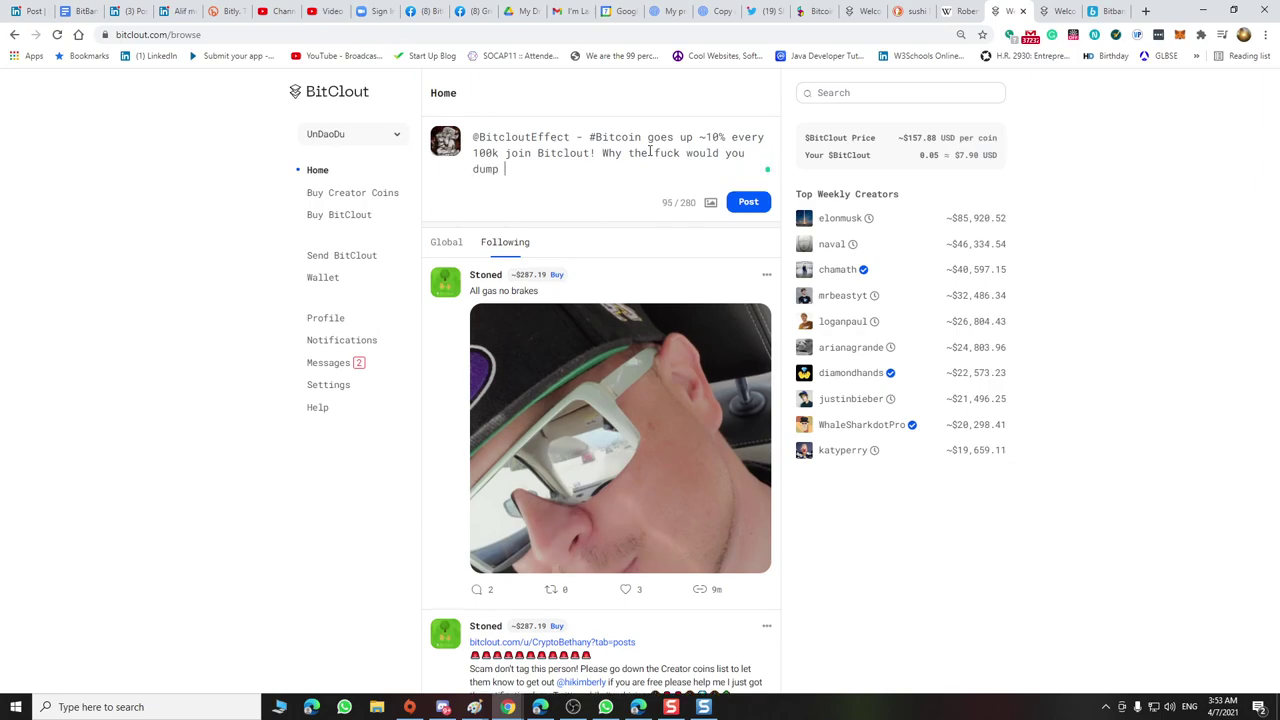
type(" bitcoin into a shit")
key("BackSpace")
key("BackSpace")
type("itch")
key("BackSpace")
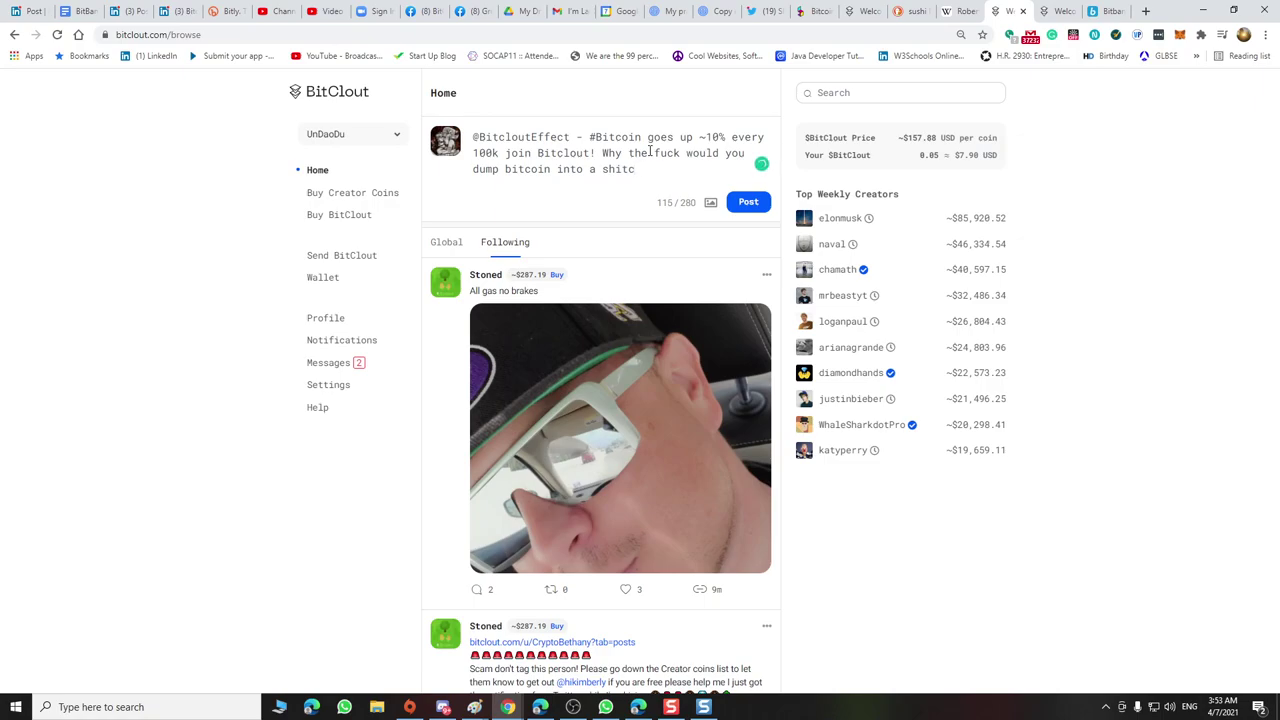
type("oin")
left_click(613, 170)
type("@")
key("End")
Attach the '1111 BitcloutEffect' image from the Pictures folder to the post
left_click(710, 202)
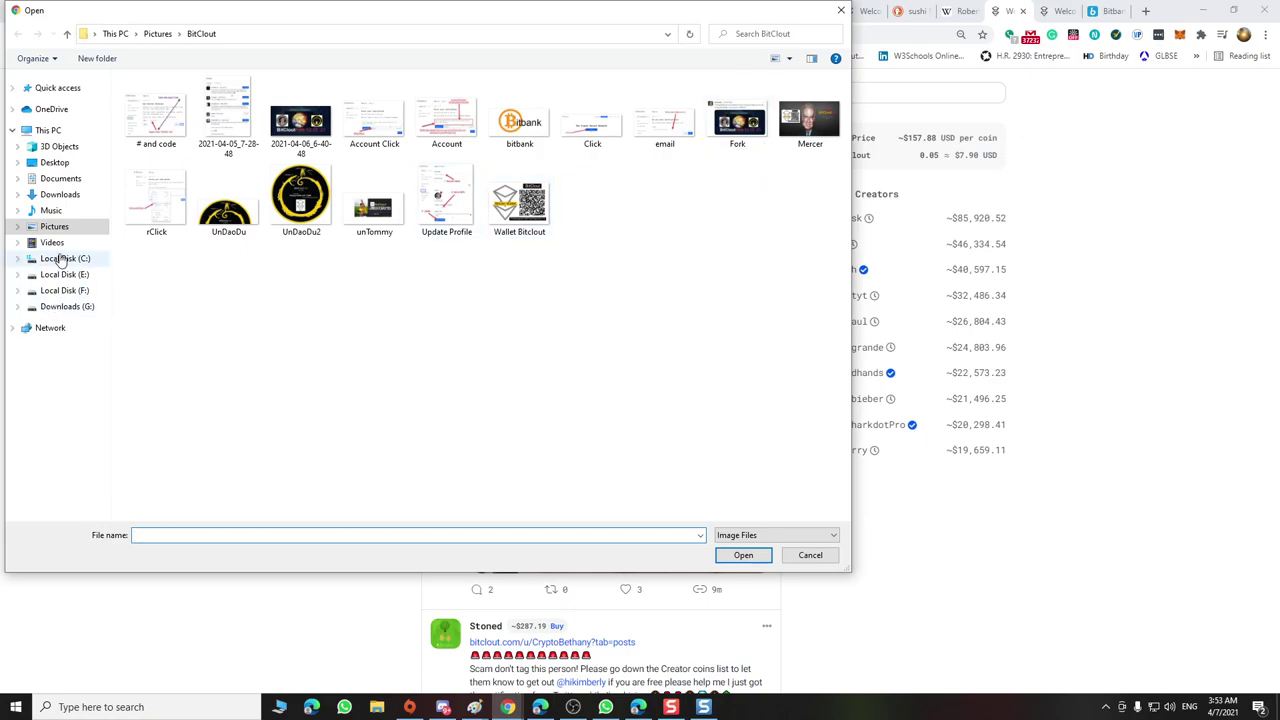
left_click(66, 34)
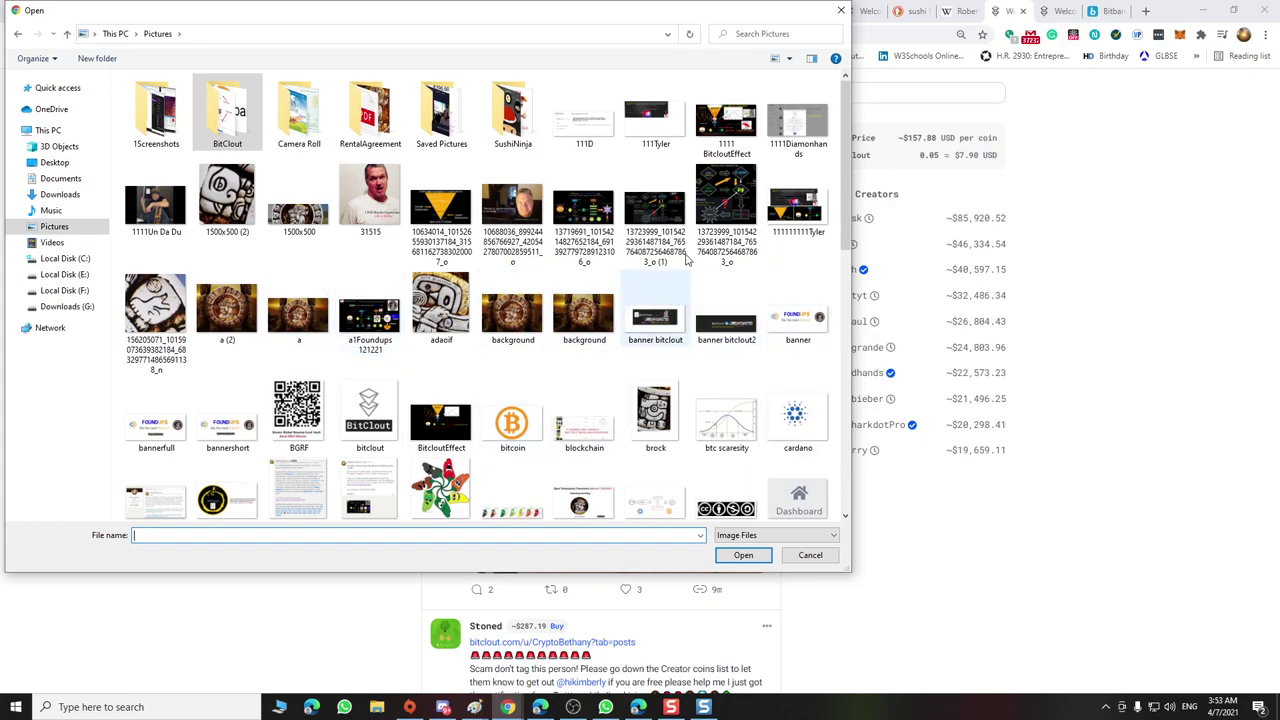
double_click(727, 135)
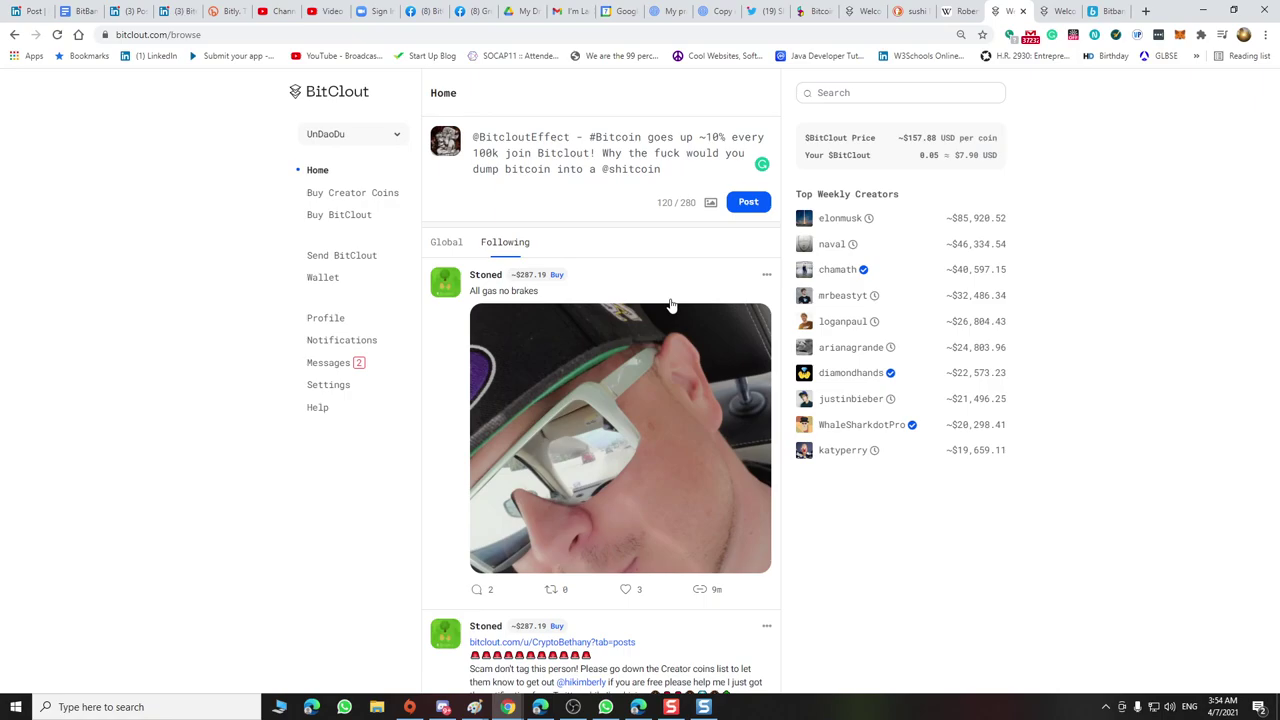
key("ctrl+v")
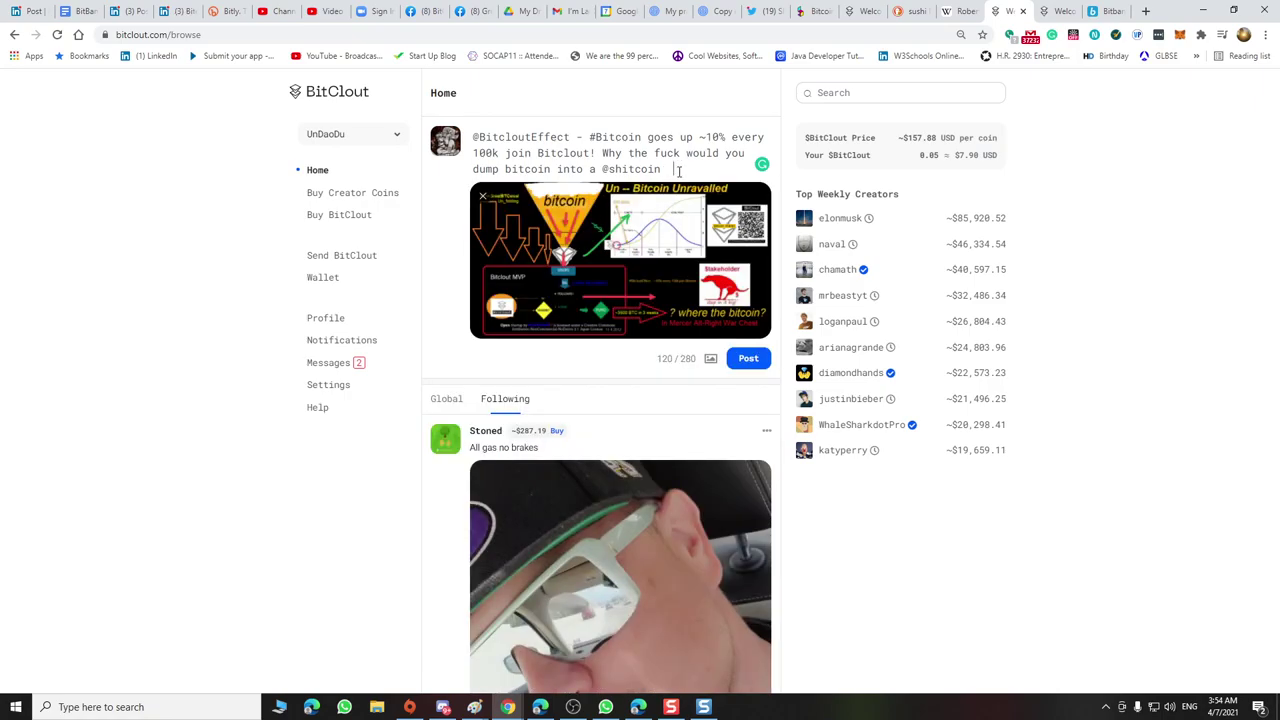
type("-- Find out more ")
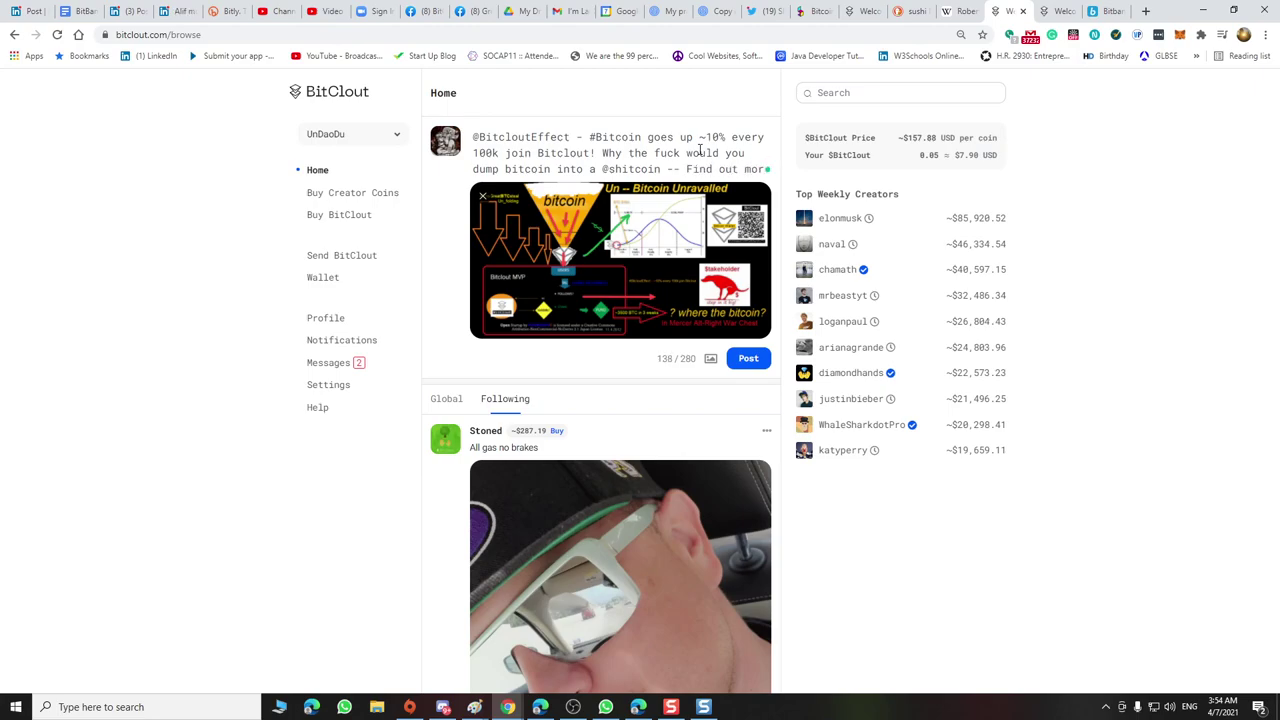
type("twitch")
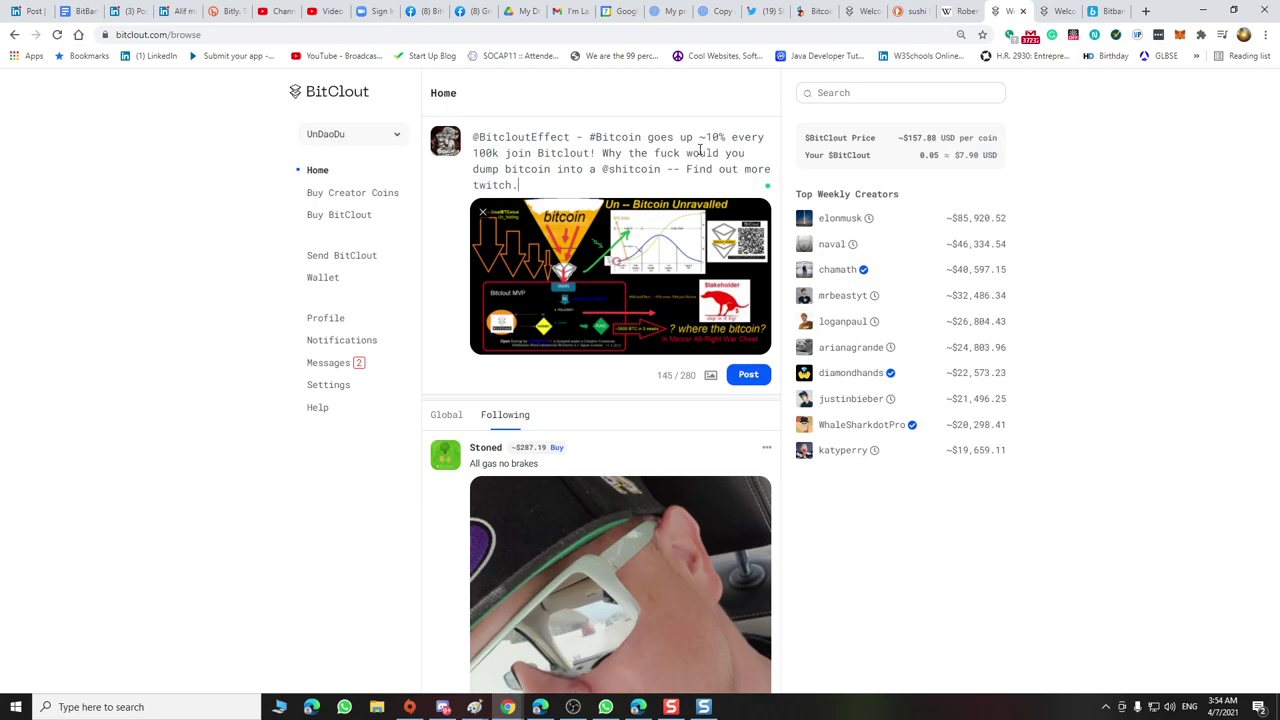
type(".tv")
type("/foundups")
type("@")
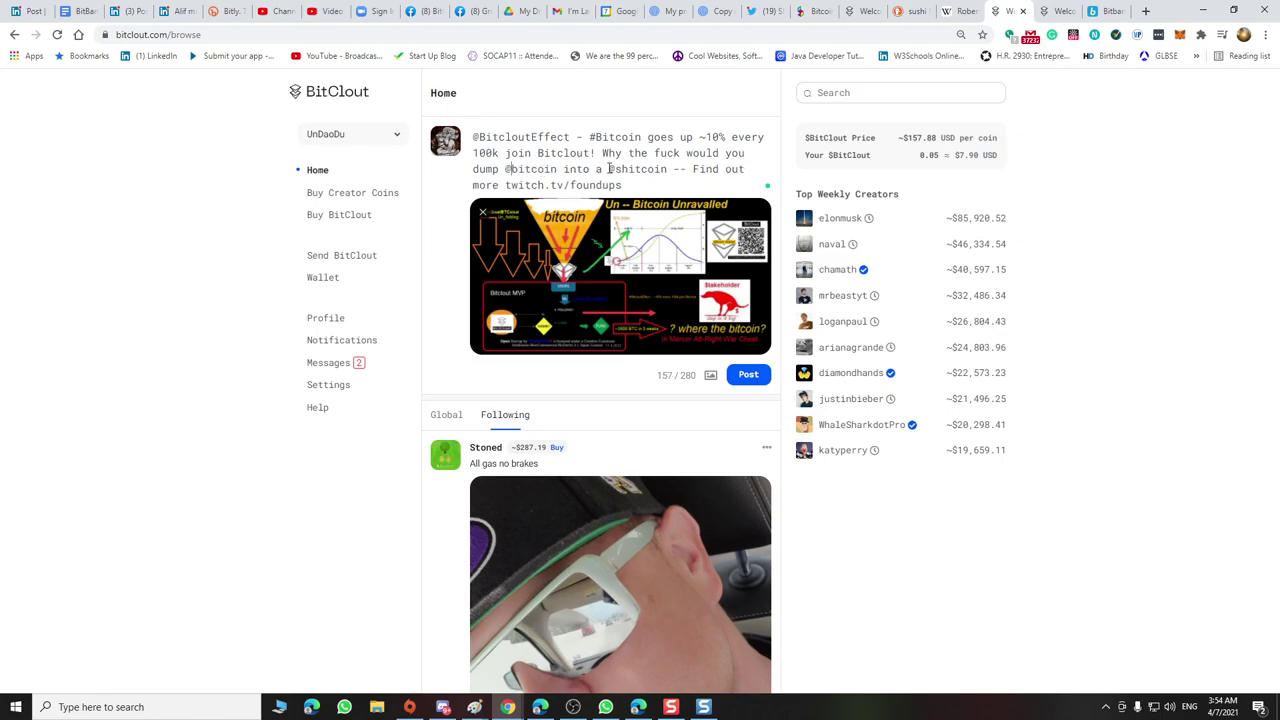
left_click_drag(608, 170, 616, 170)
type("#")
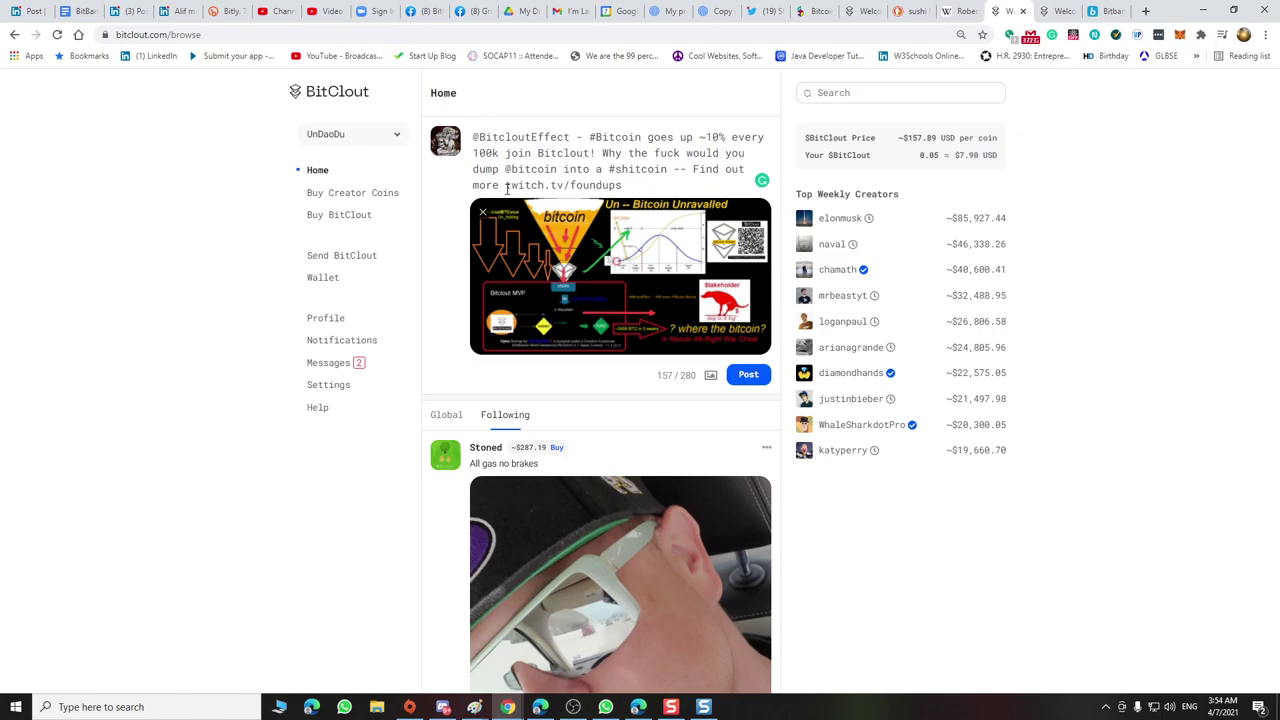
left_click(668, 170)
type("... Right?!")
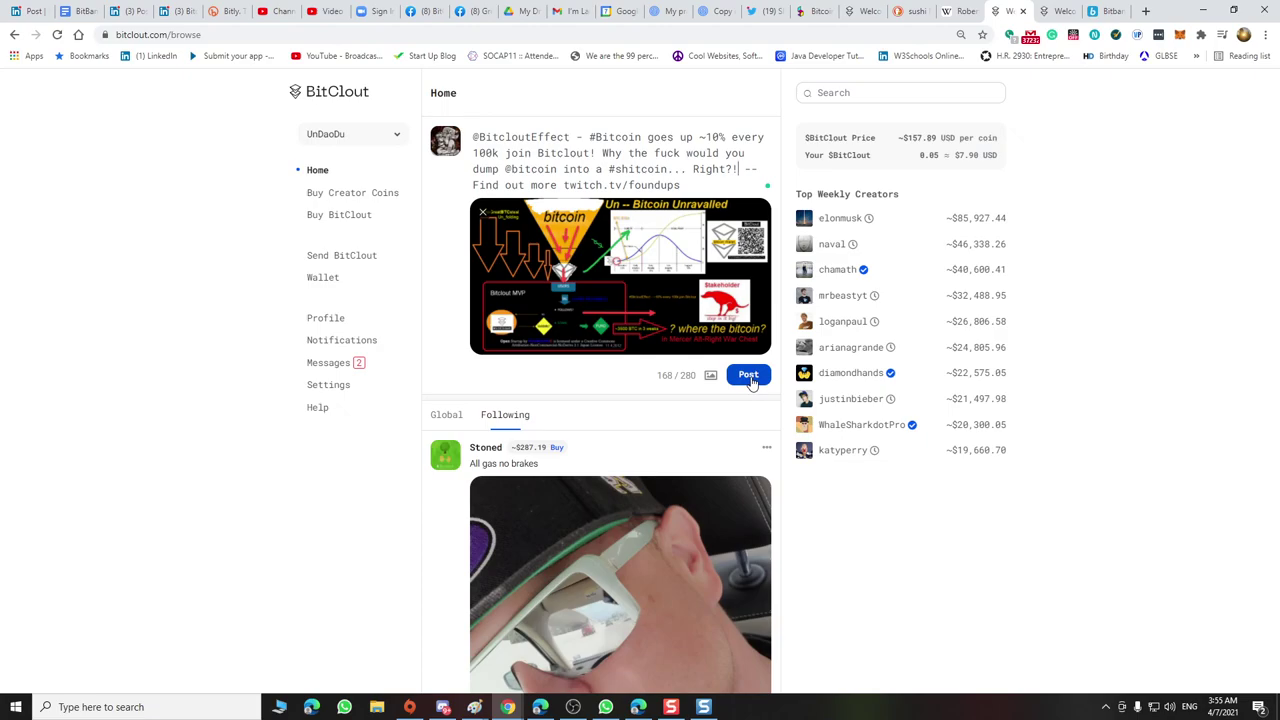
left_click(670, 169)
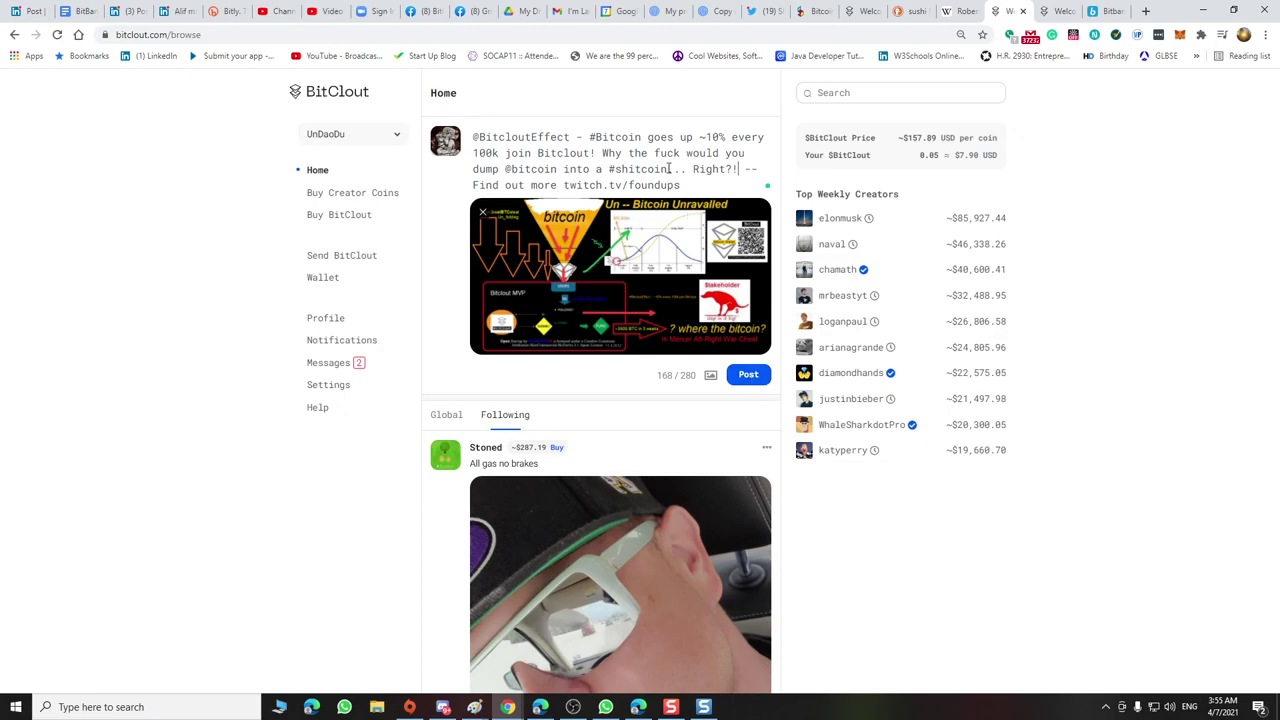
type(".")
key("BackSpace")
left_click(741, 169)
type("@Diam ")
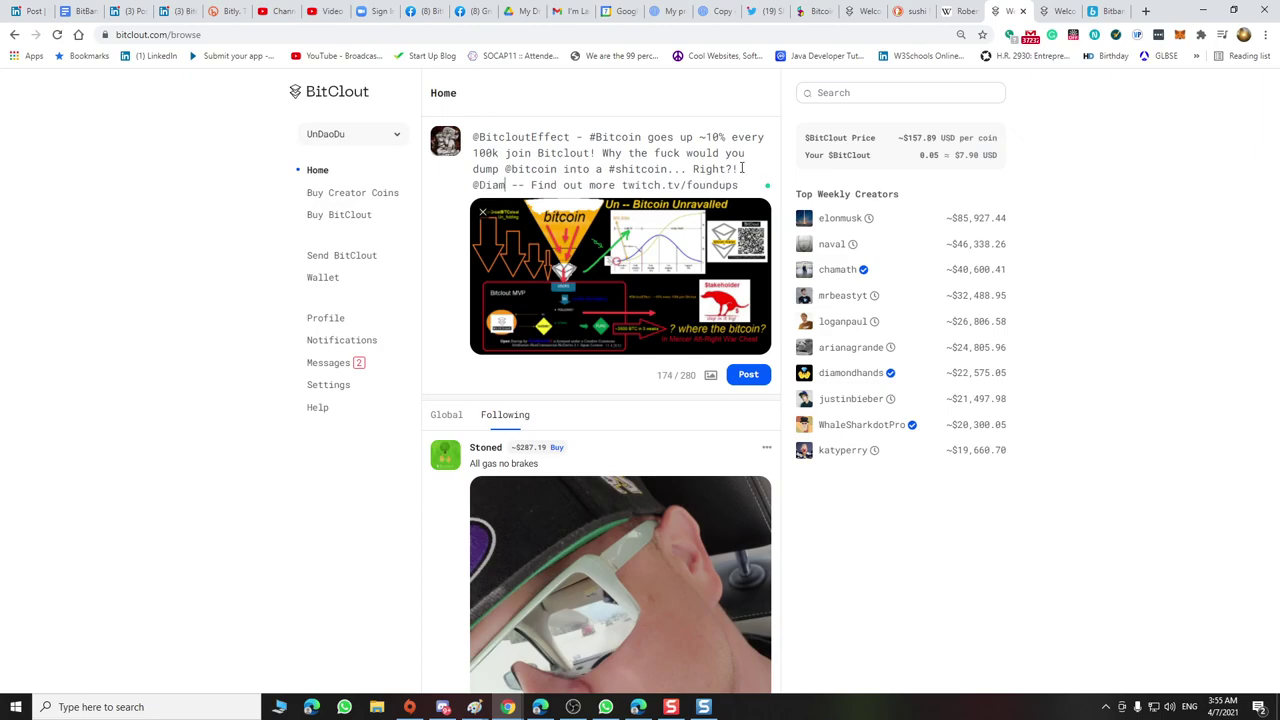
type("ond")
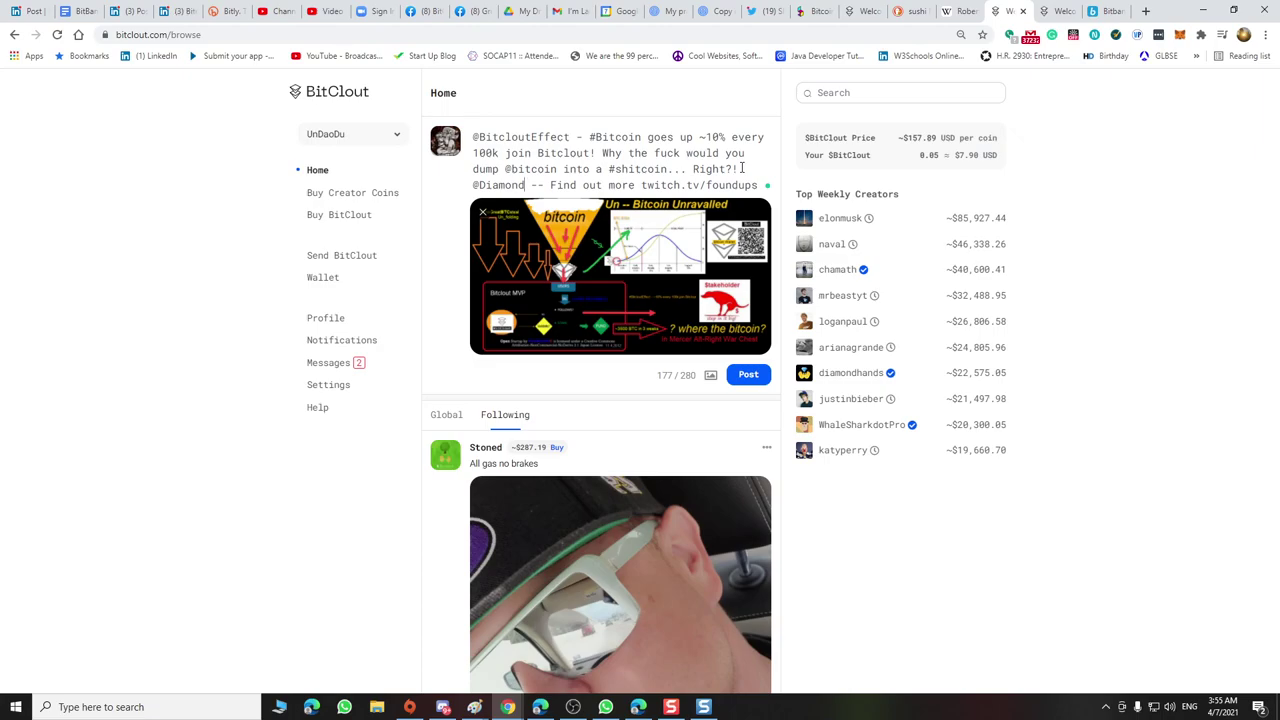
type("hands")
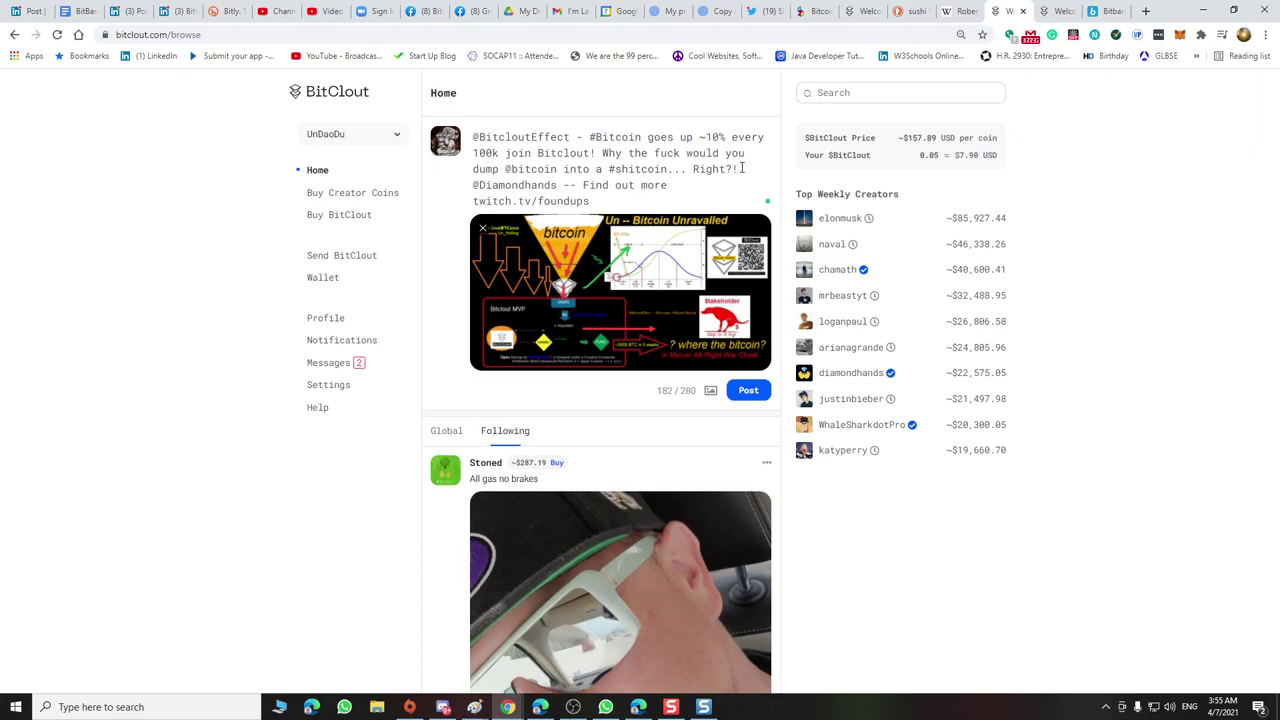
type("?")
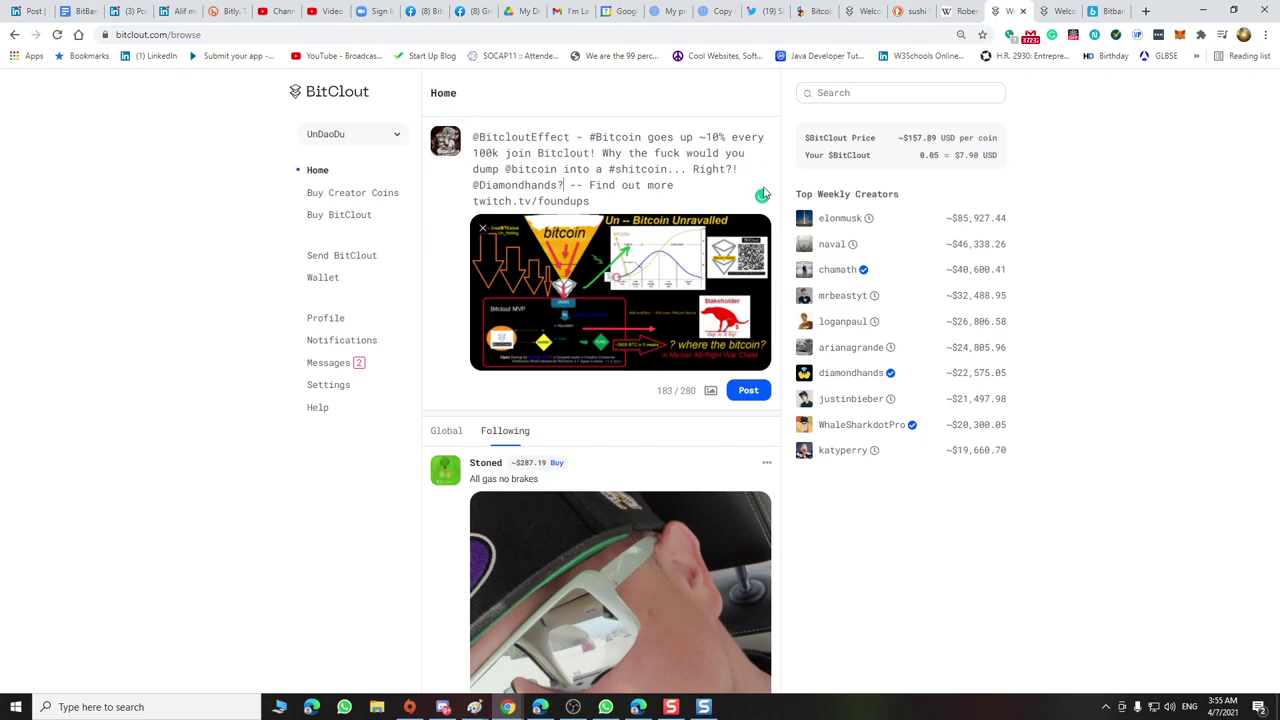
left_click(751, 392)
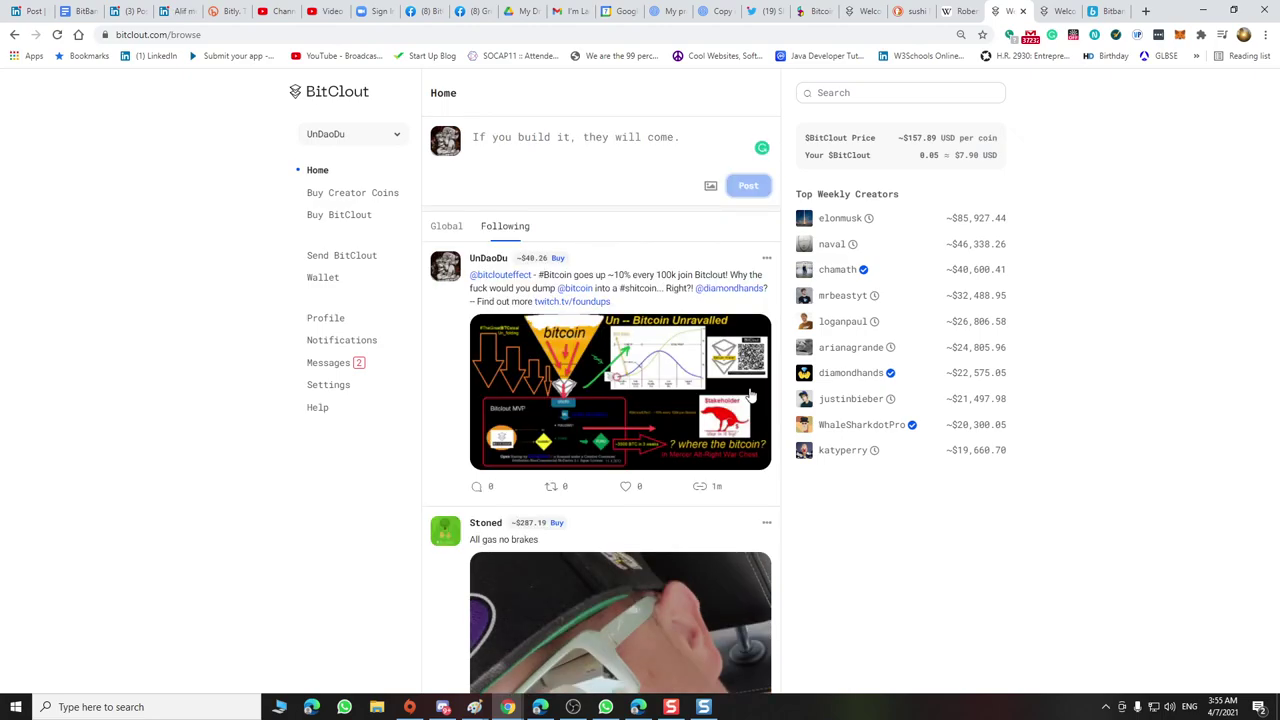
left_click(498, 276)
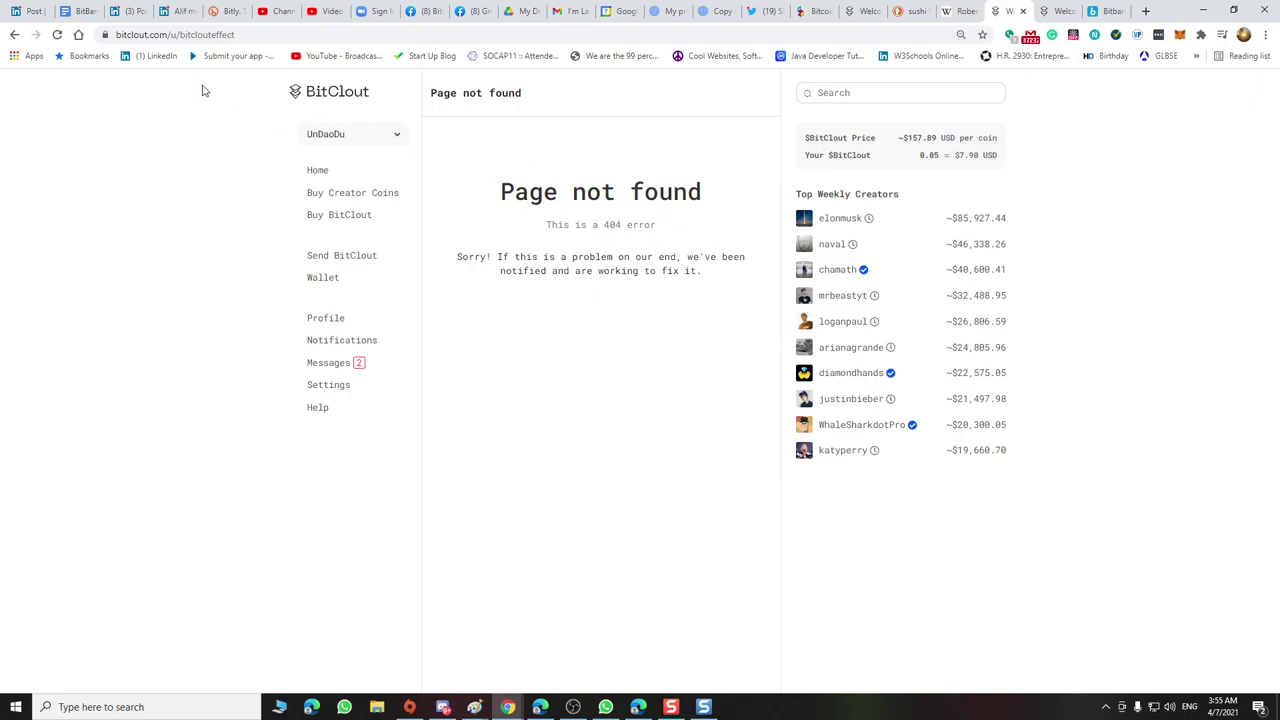
left_click(14, 34)
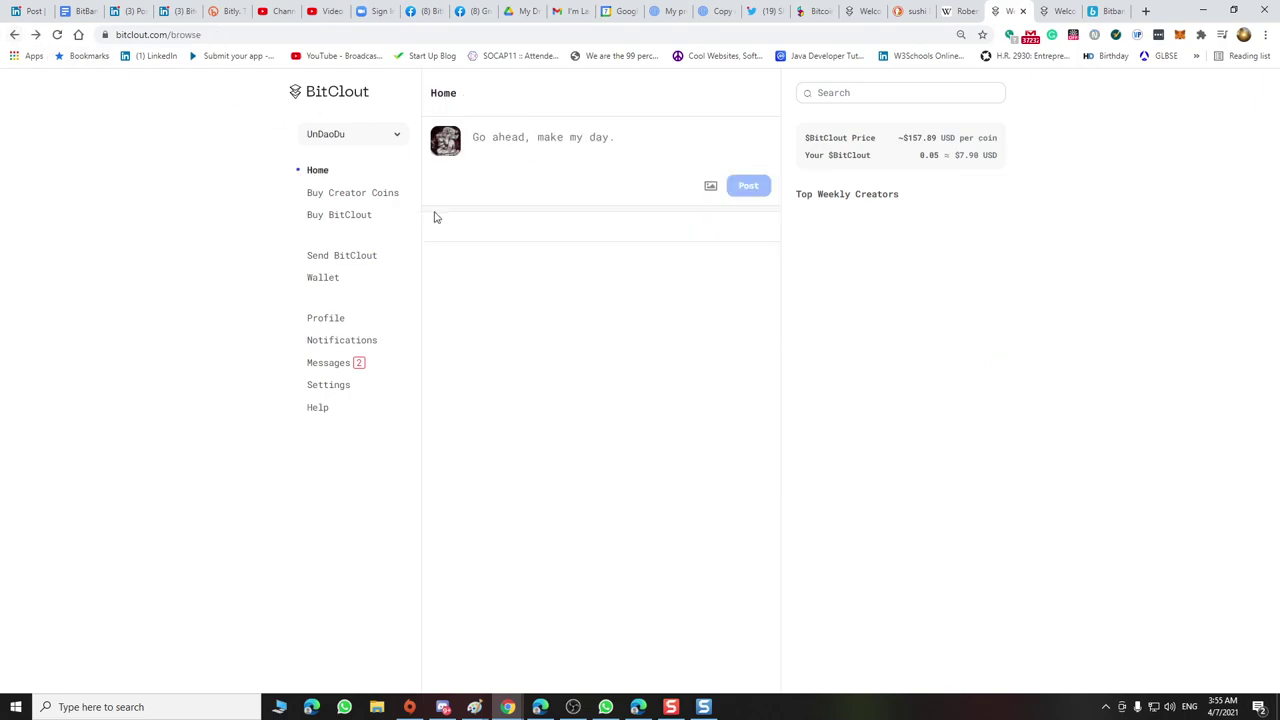
left_click(14, 34)
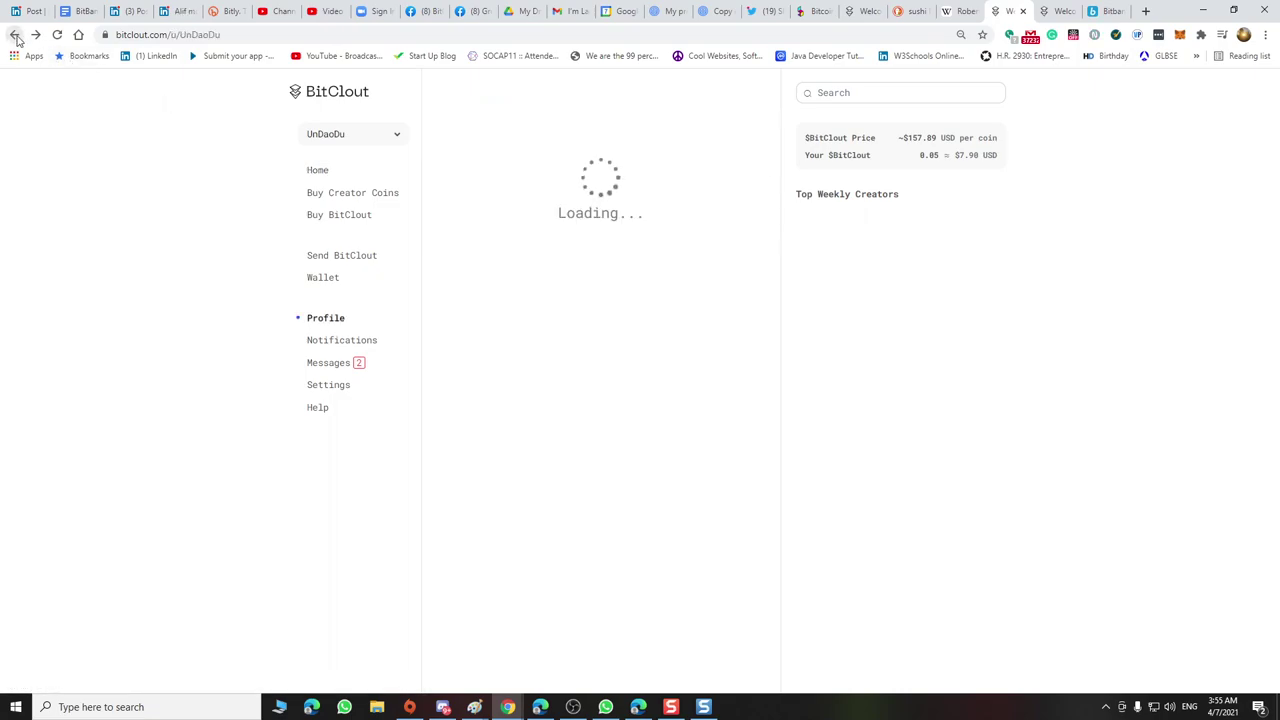
left_click(312, 172)
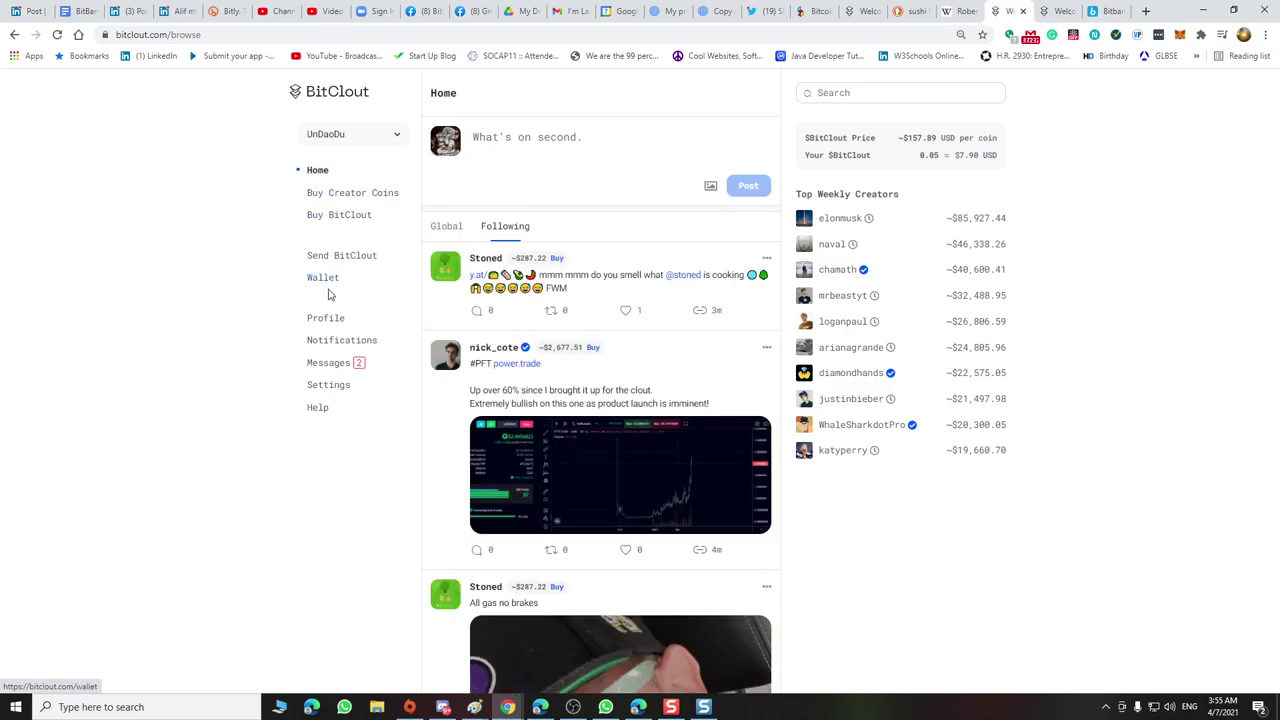
Like the first feed post and the 'All gas no brakes' video post
left_click(627, 312)
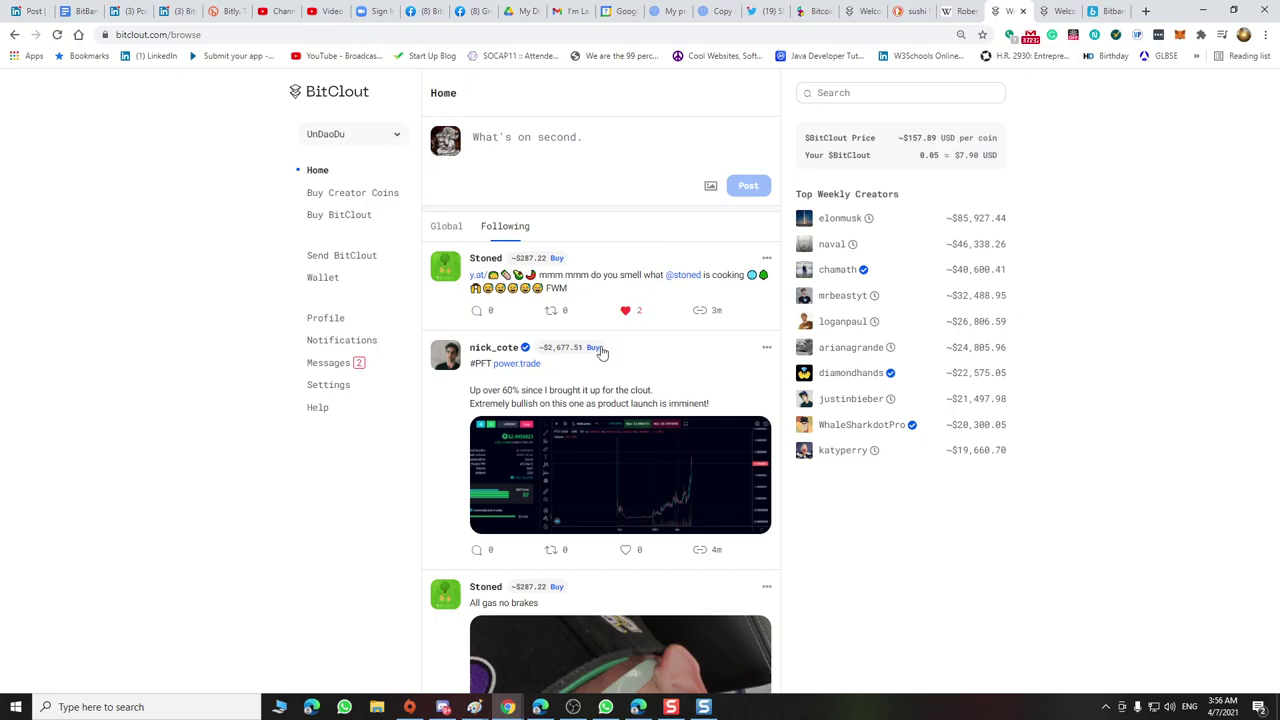
scroll(597, 360, "down", 1)
scroll(627, 413, "down", 3)
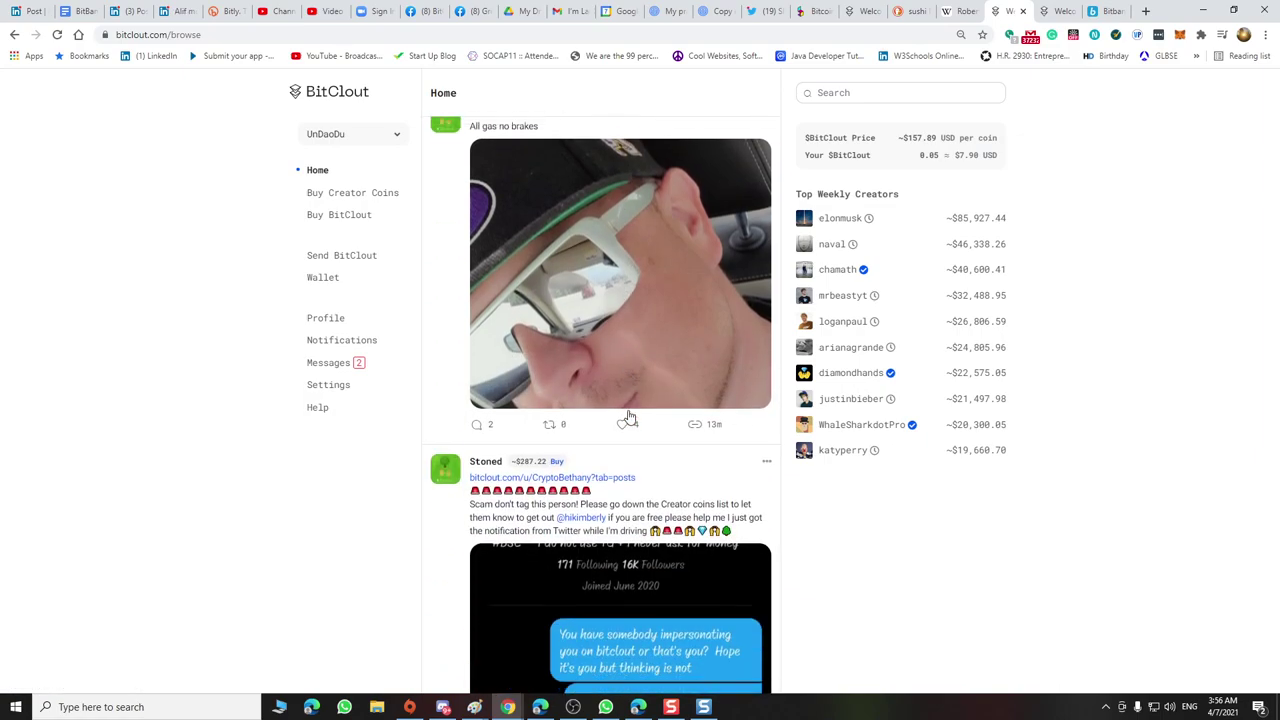
left_click(621, 302)
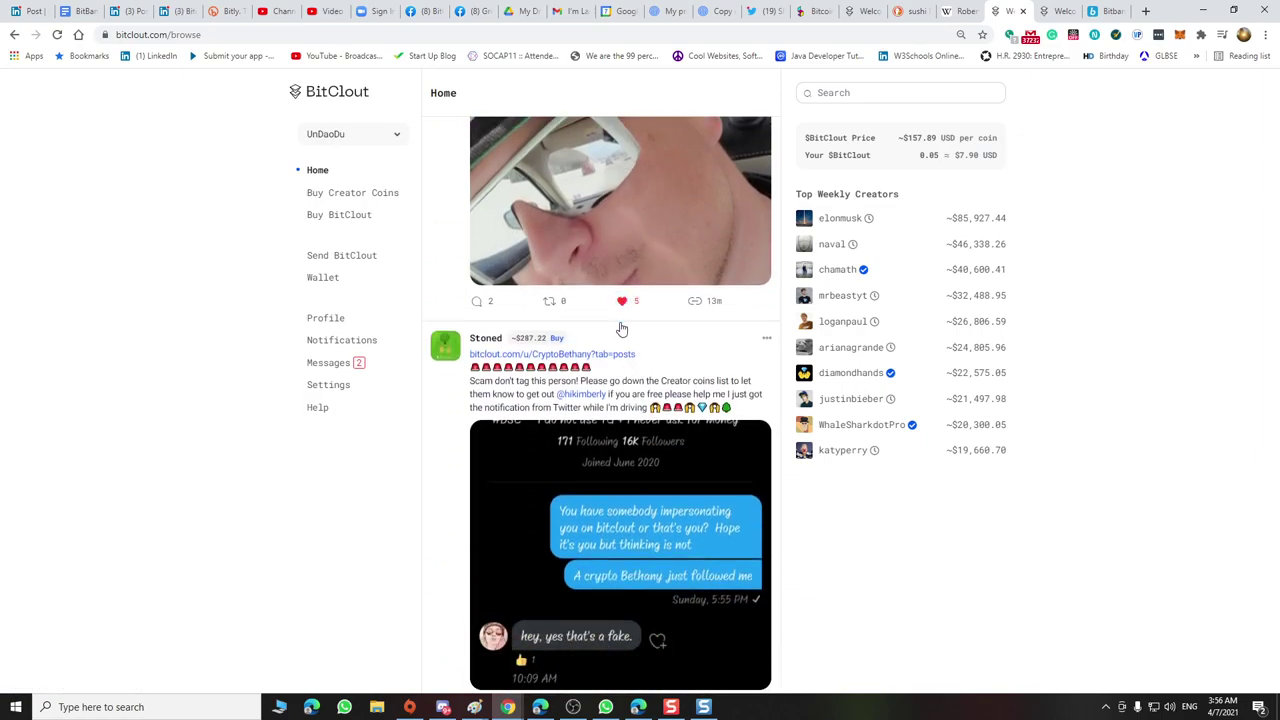
Reply 'u ugly' to the 'All gas no brakes' post and publish it
left_click(480, 303)
left_click(592, 547)
type("u")
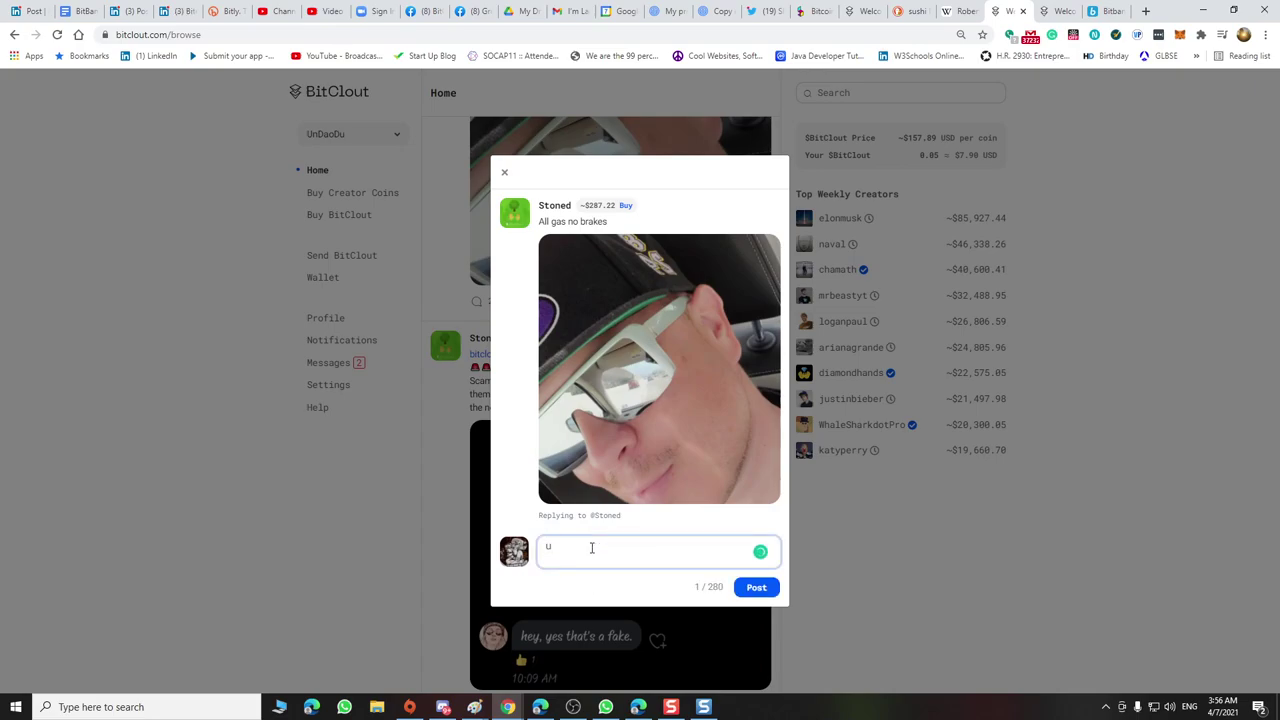
type("gly")
left_click(542, 546)
type("u")
left_click(750, 588)
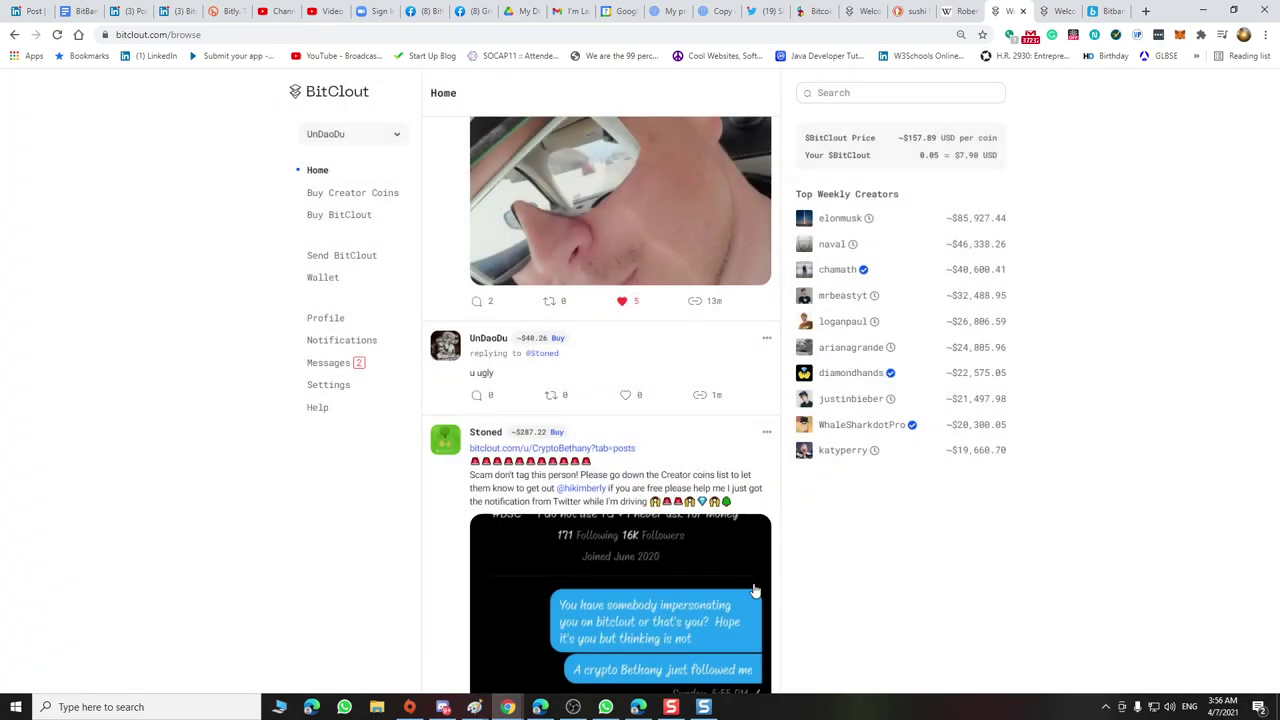
scroll(580, 405, "down", 1)
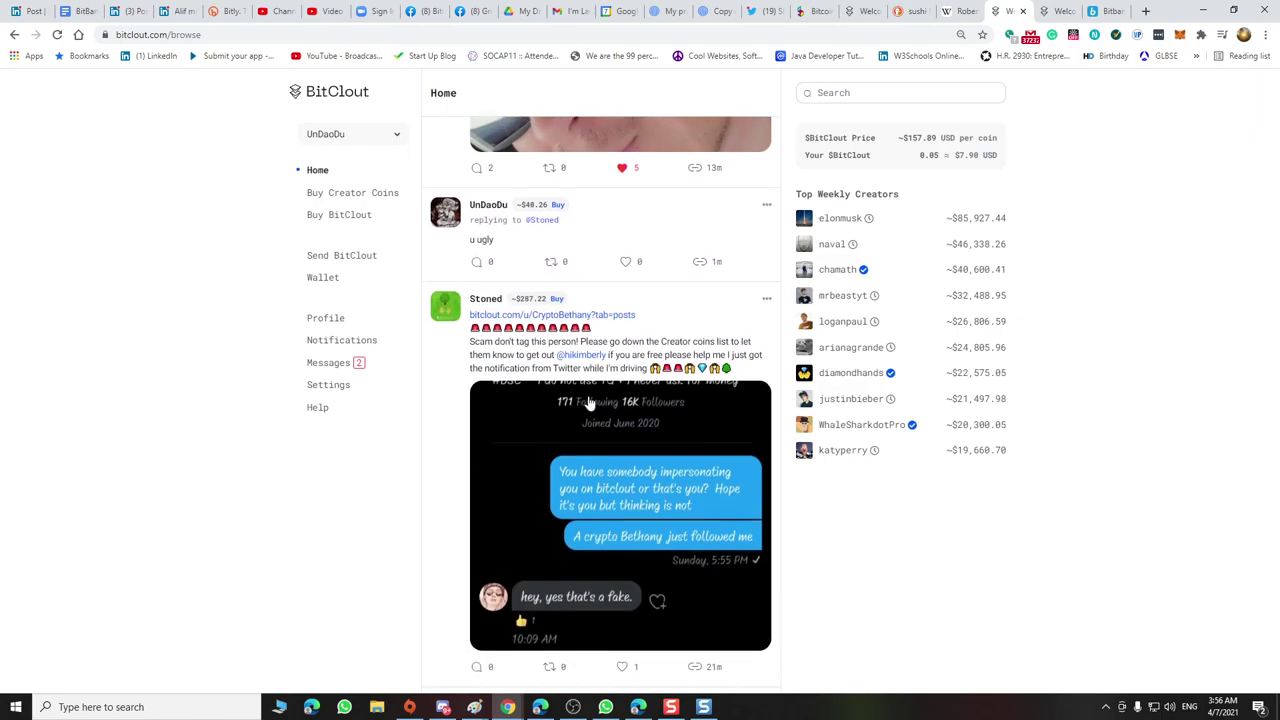
scroll(588, 402, "down", 2)
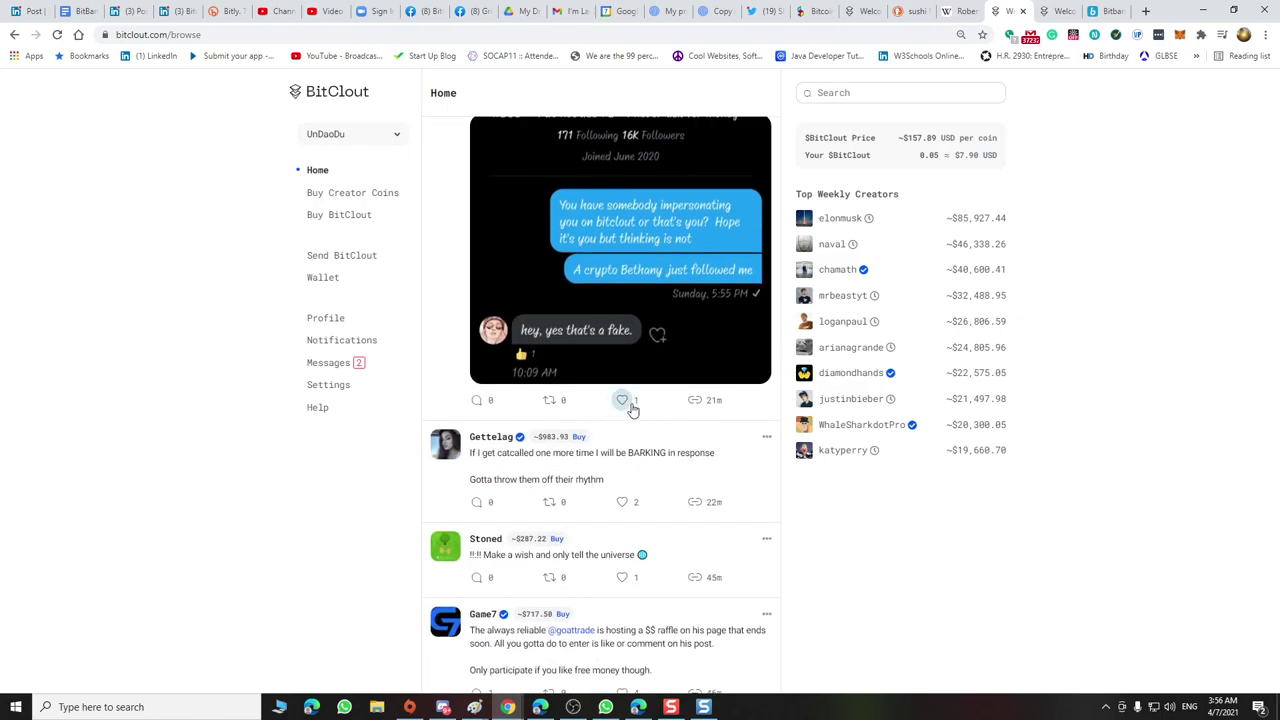
Like the scam-warning and catcalling posts, dismissing a started reply without posting
left_click(624, 400)
scroll(630, 402, "down", 1)
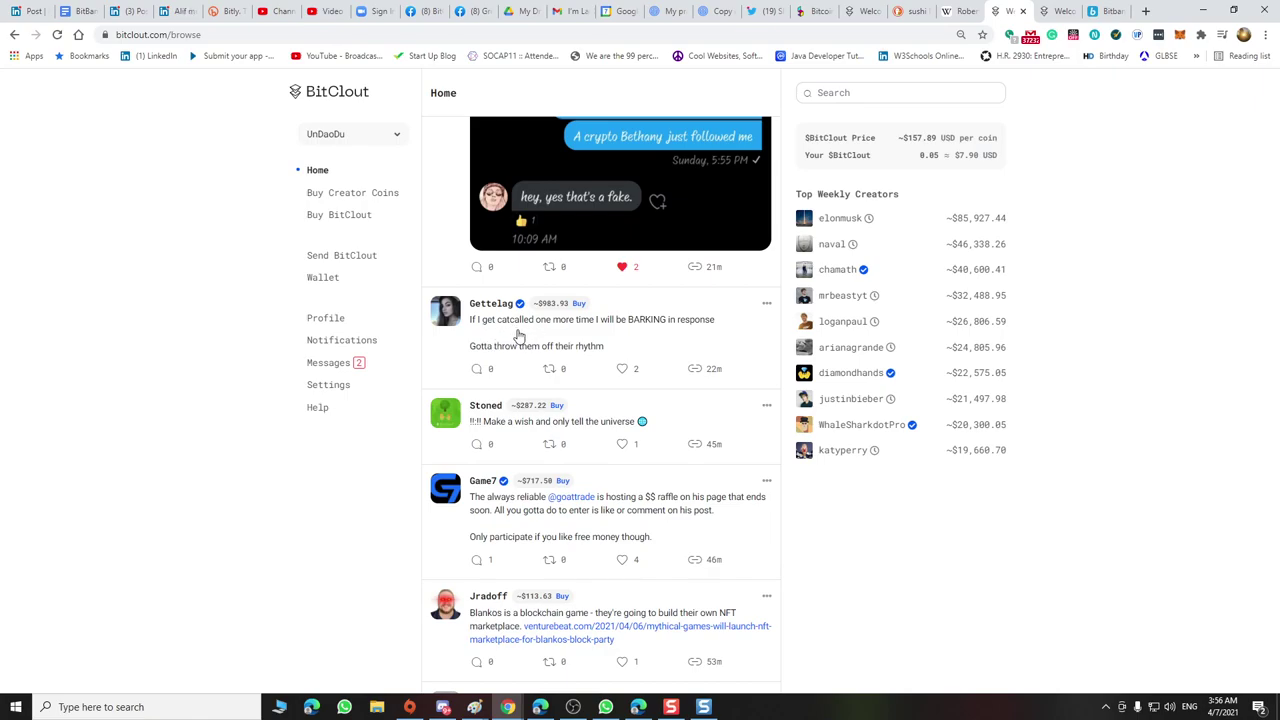
left_click(628, 372)
left_click(477, 368)
left_click(631, 440)
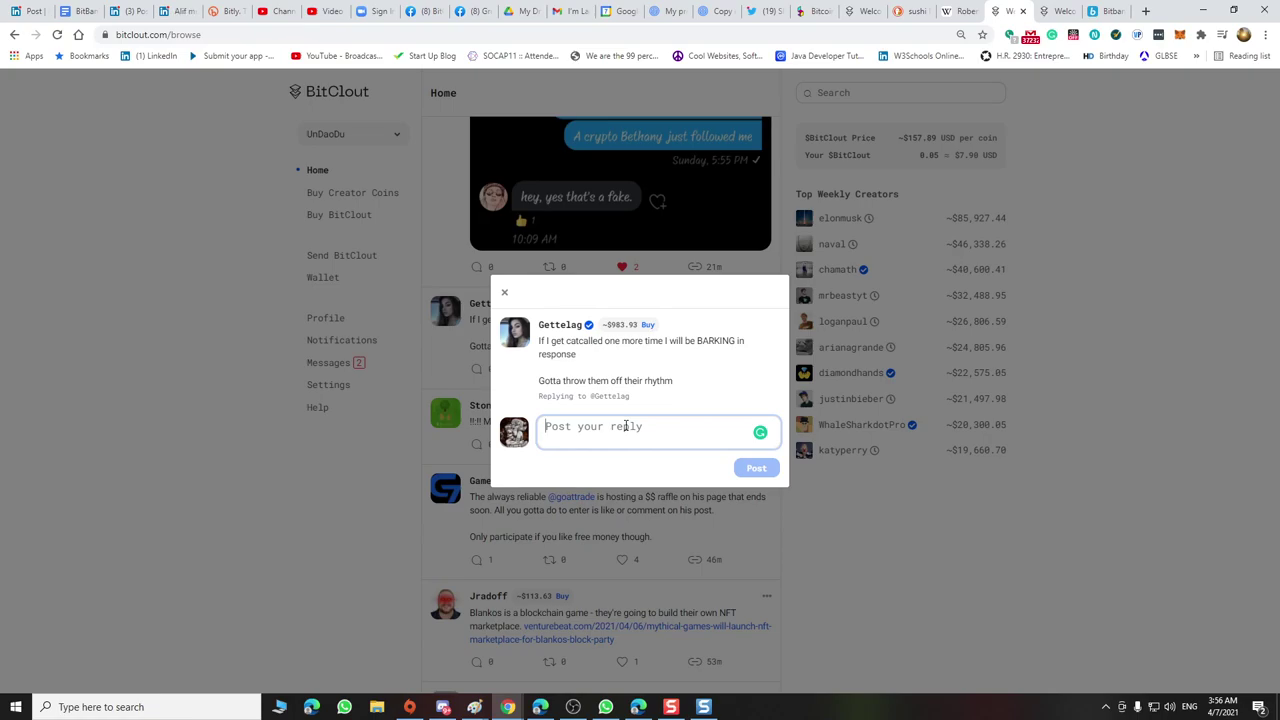
left_click(325, 447)
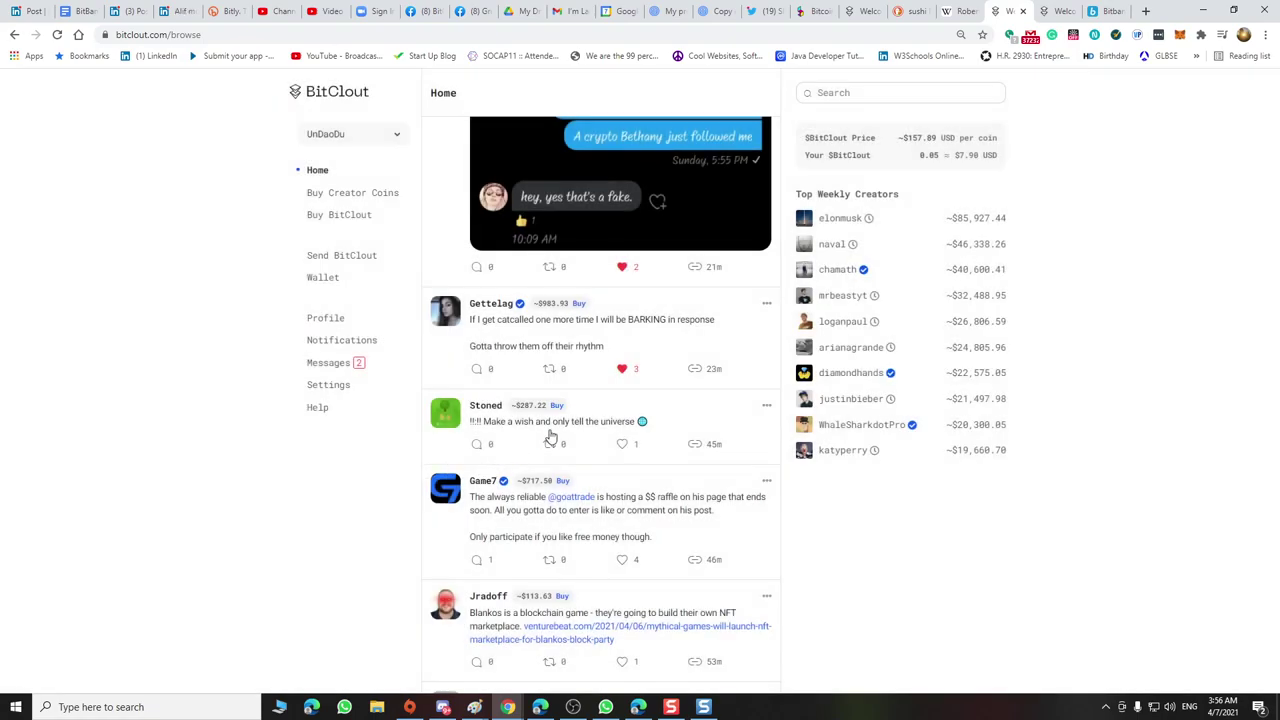
Like the make-a-wish post and reply 'I am, You are, We are the Du. The fabric of the Universe. Awaken'
left_click(621, 444)
left_click(478, 444)
left_click(583, 419)
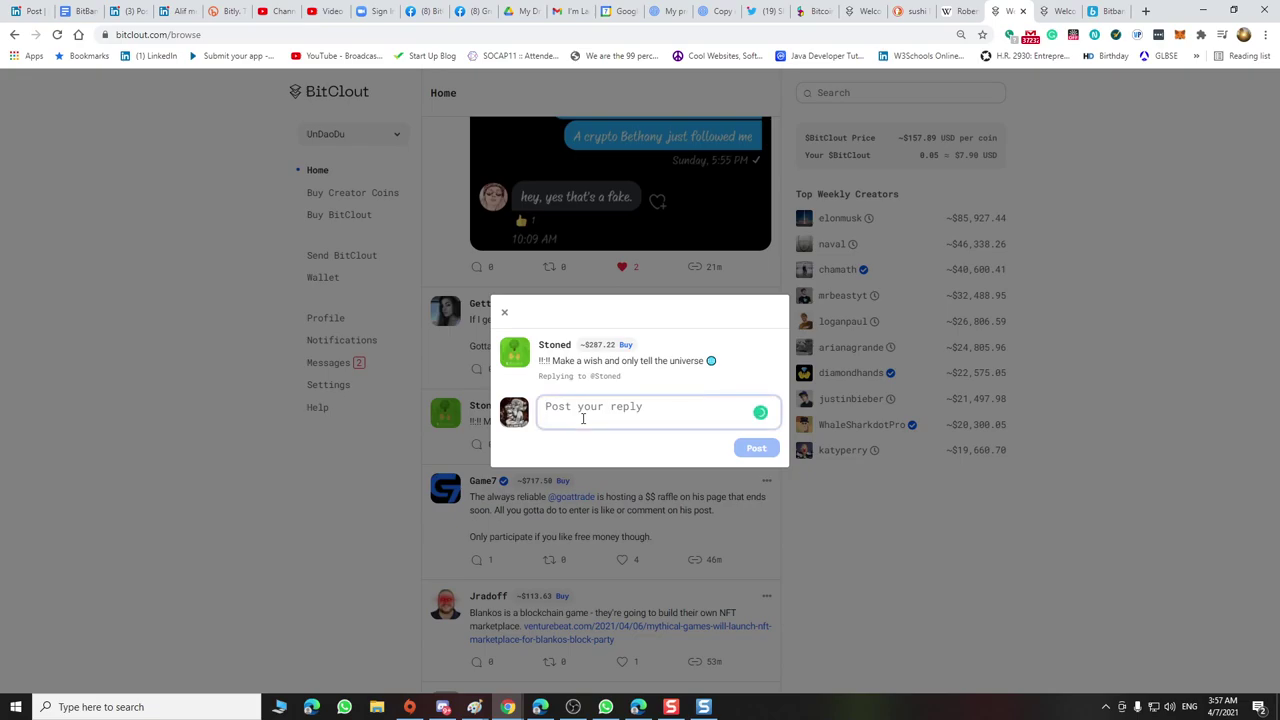
type("I am ")
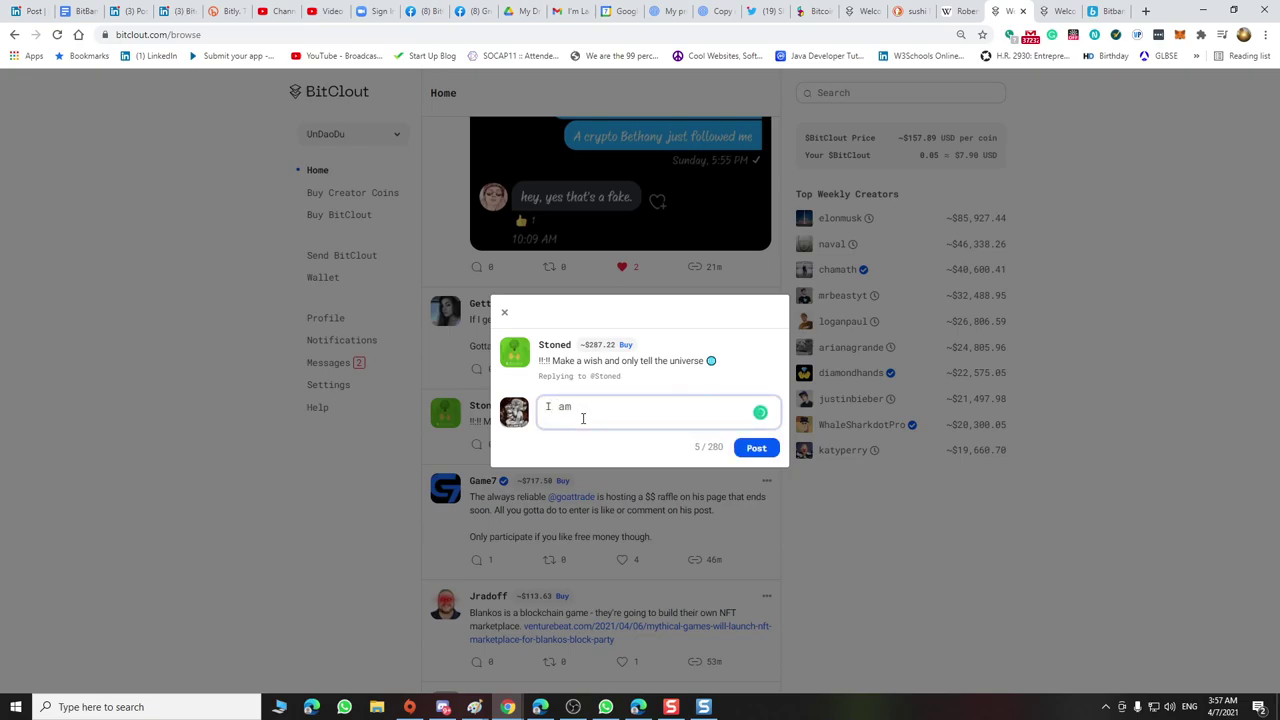
type(" You are, We are the U")
type("Du. The")
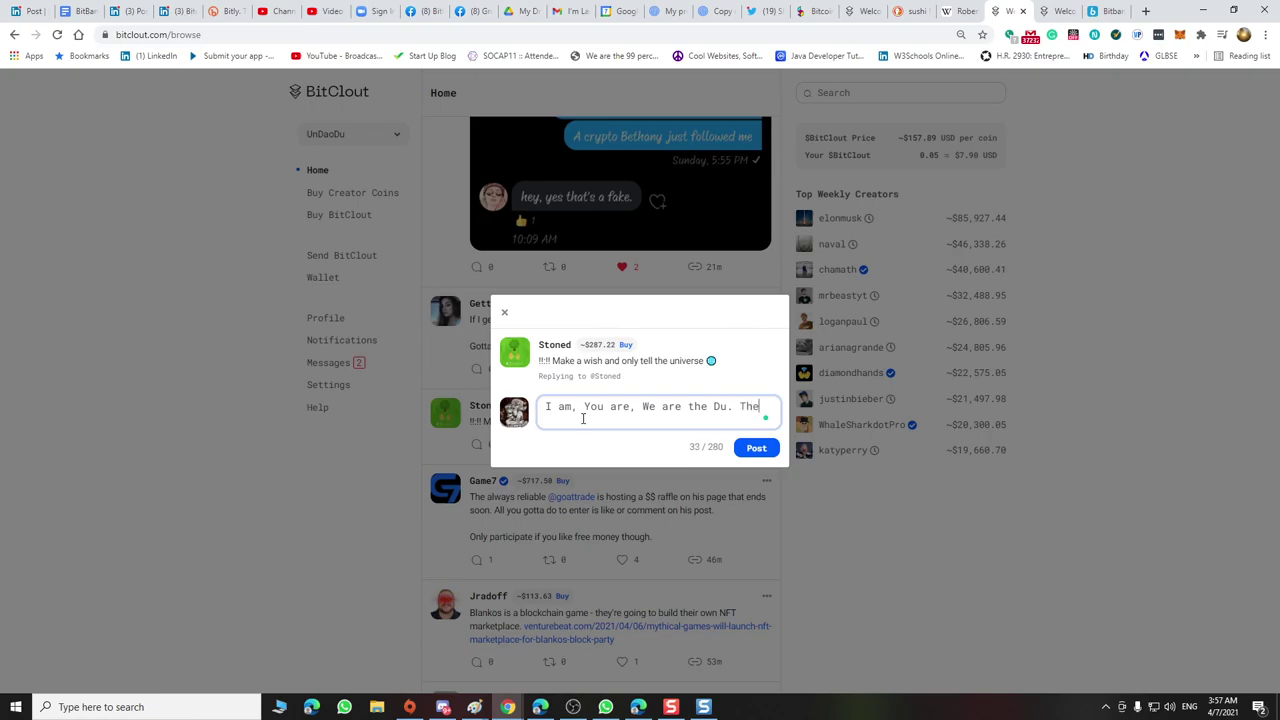
type("fabric of the Universe.")
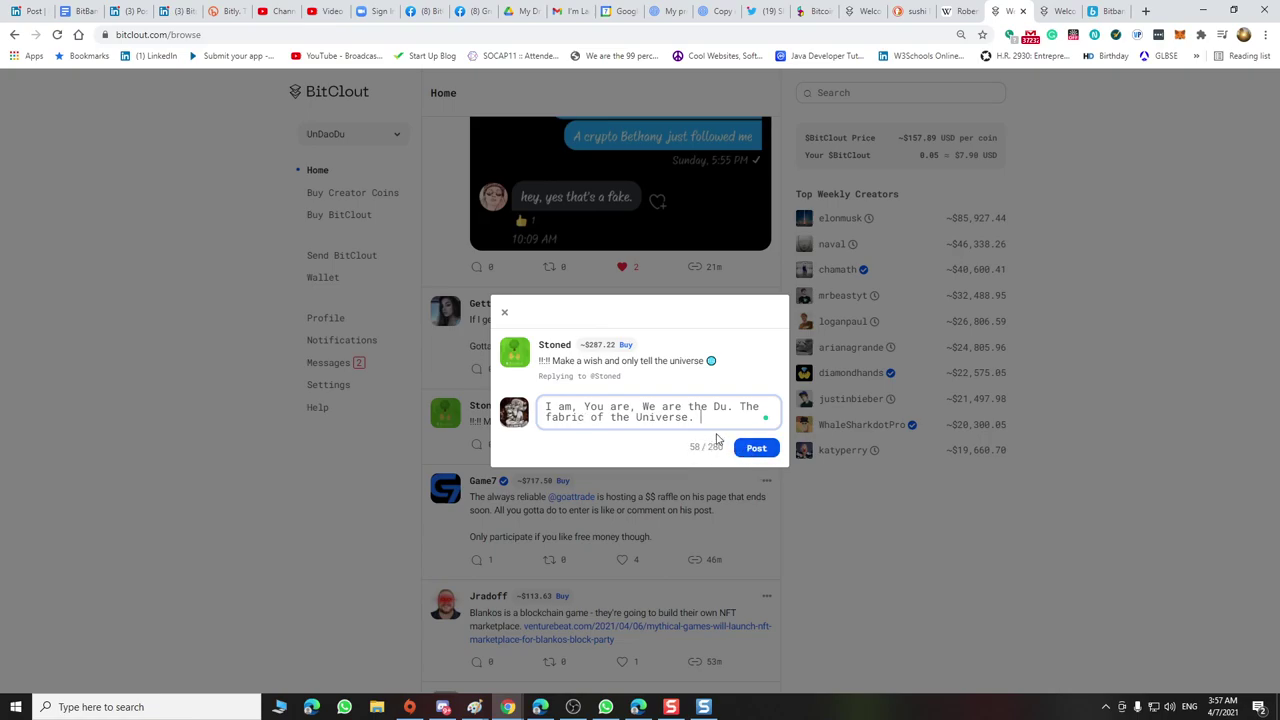
type("Awaken")
left_click(756, 449)
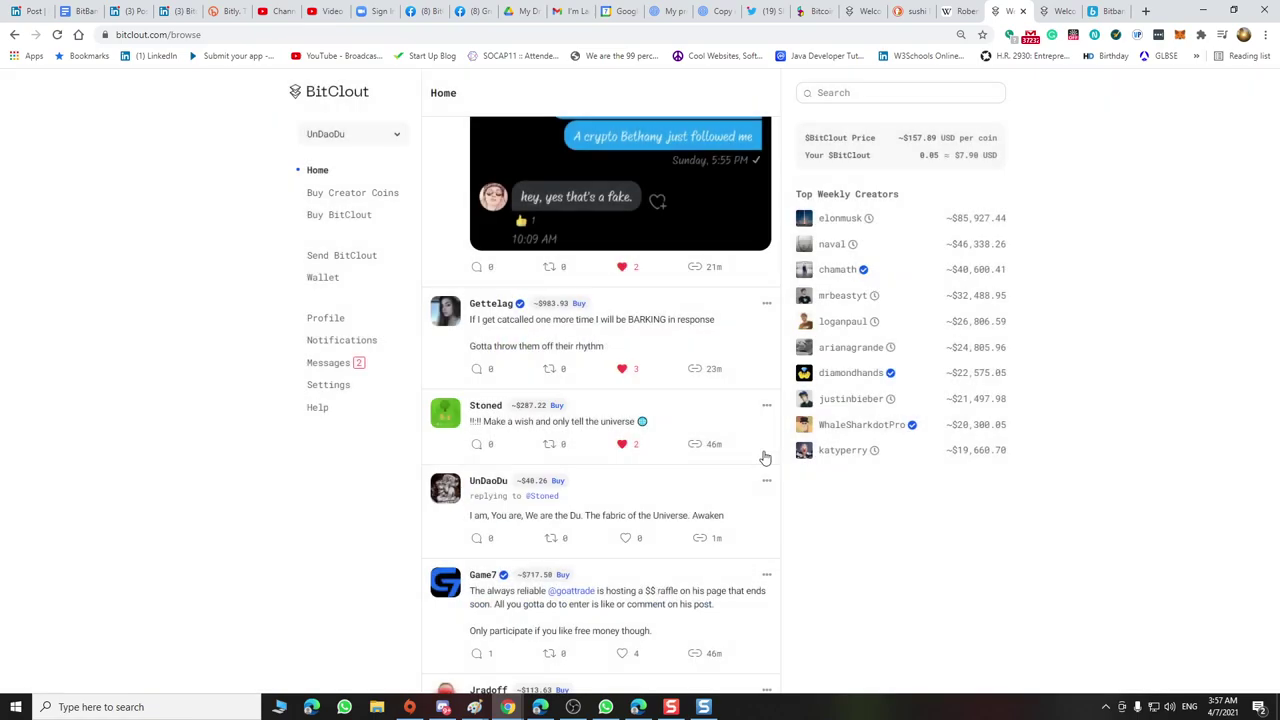
Reply 'nothing is free' to the raffle post
scroll(716, 488, "down", 2)
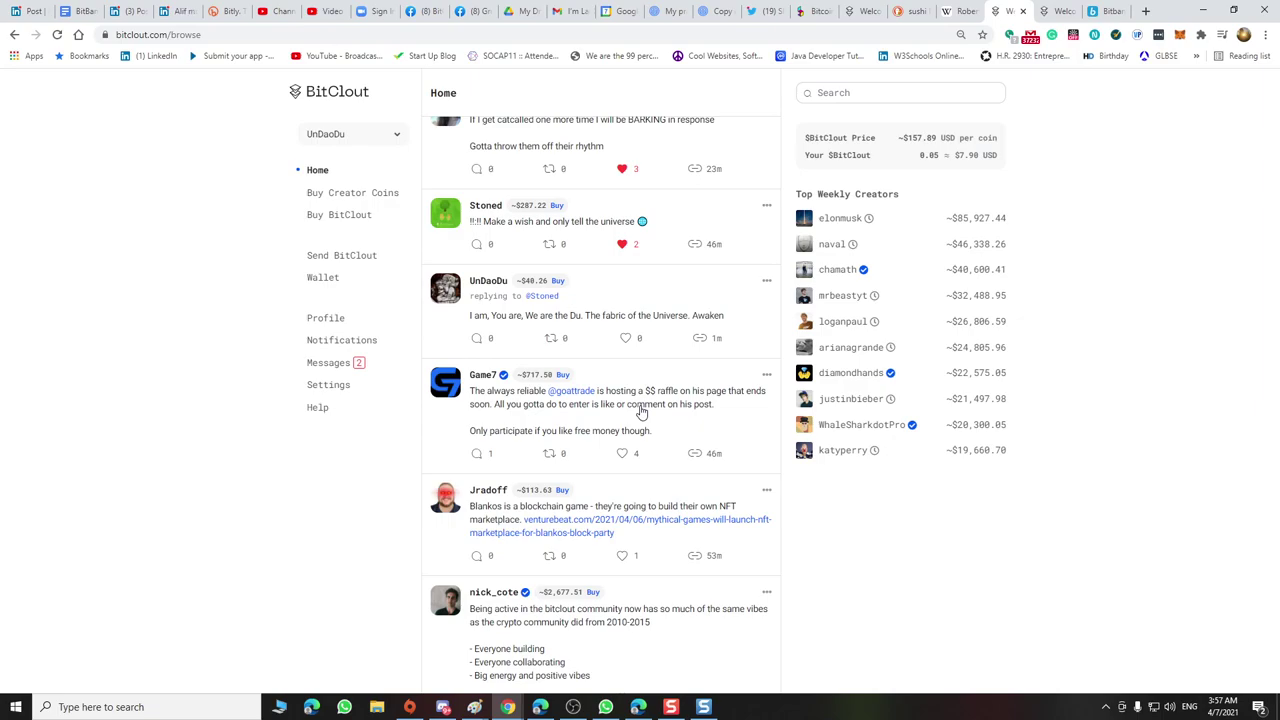
left_click(491, 462)
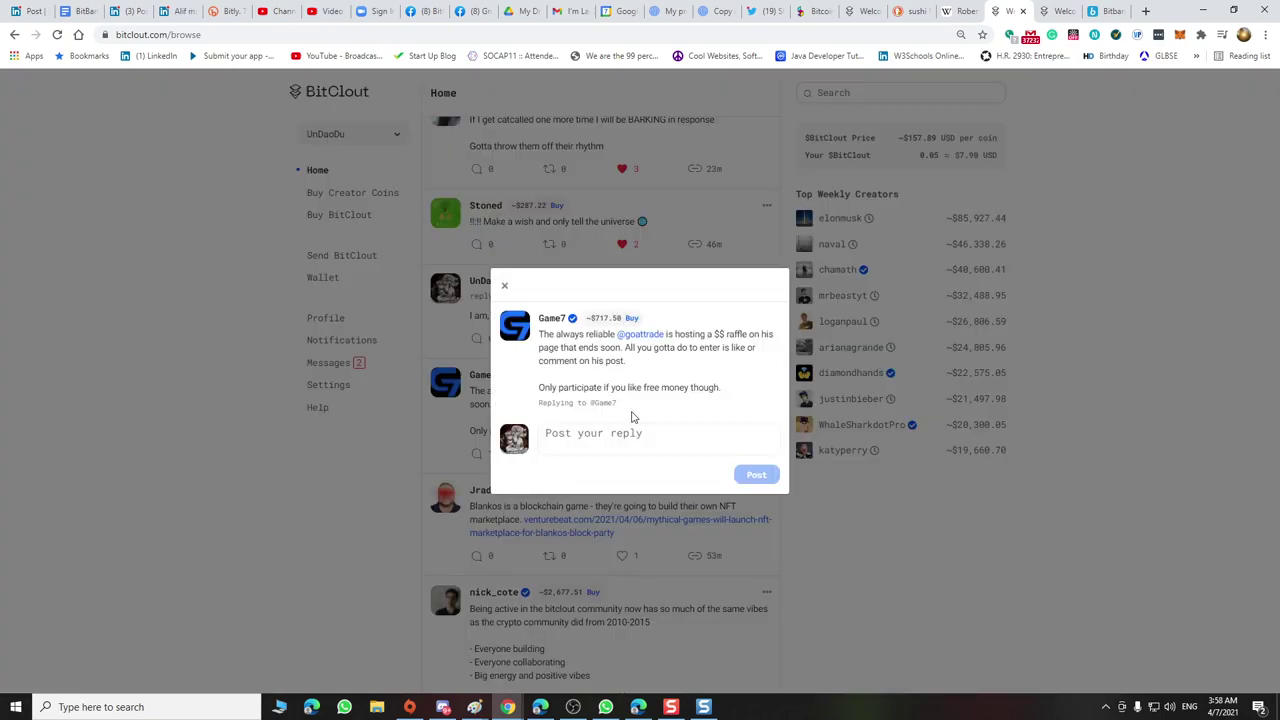
left_click(628, 440)
type("noth")
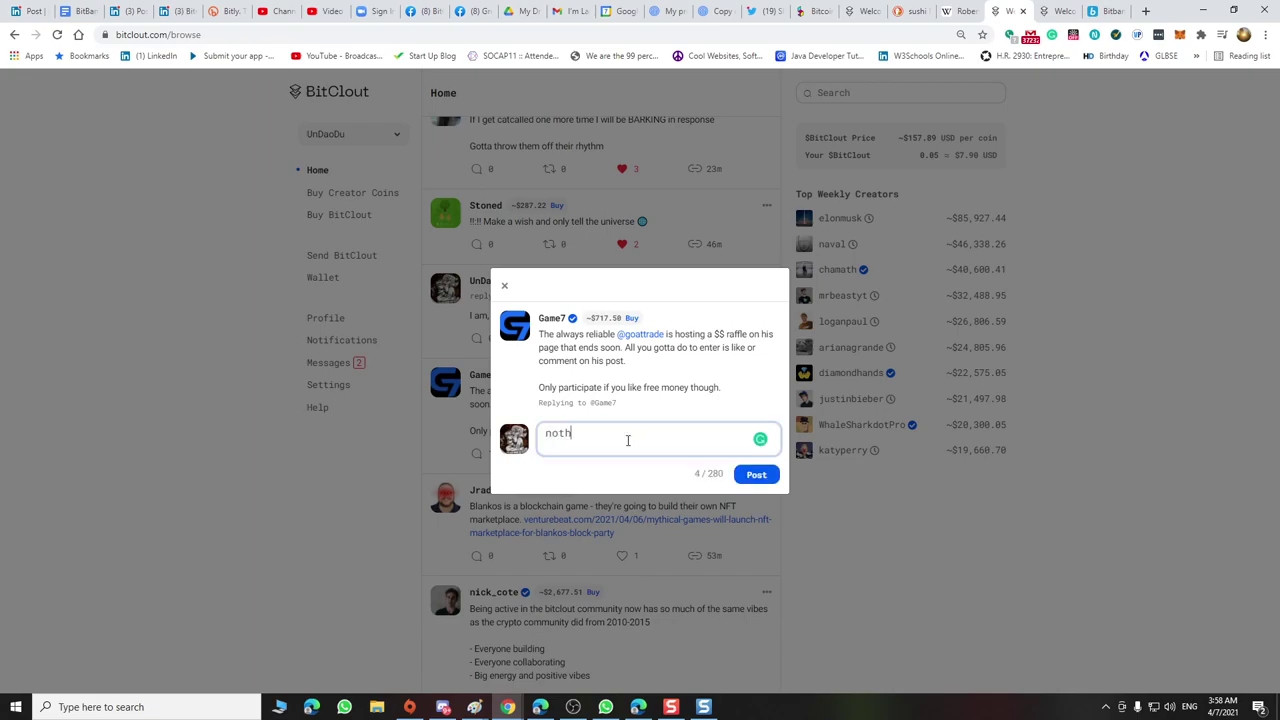
type("ing is free")
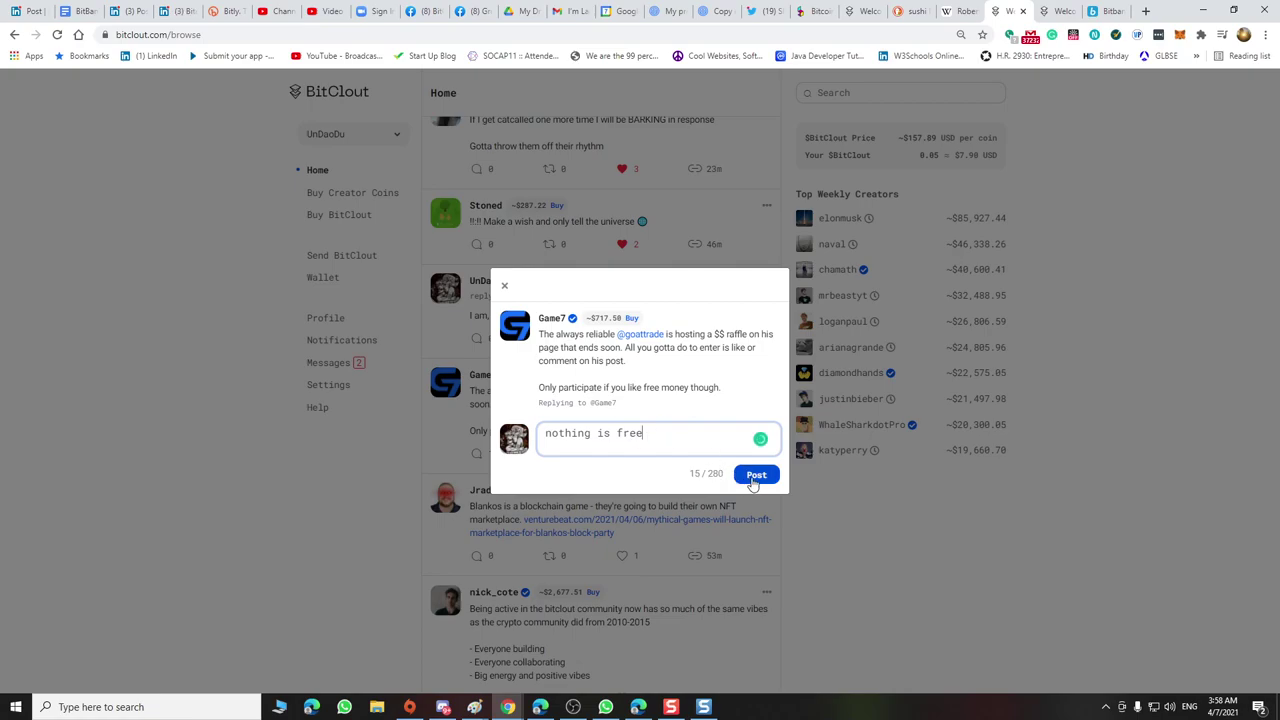
left_click(759, 481)
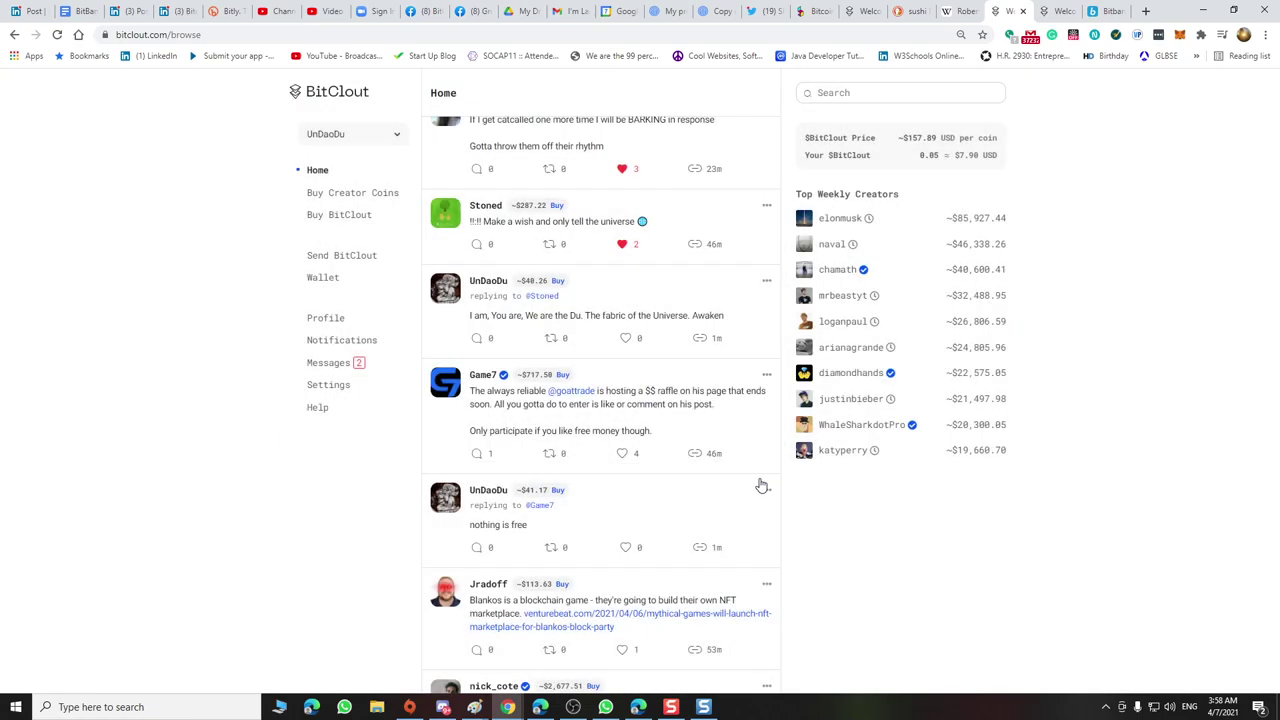
Like the Blankos blockchain-game post and reply ending 'you are an NFT!'
scroll(757, 486, "down", 2)
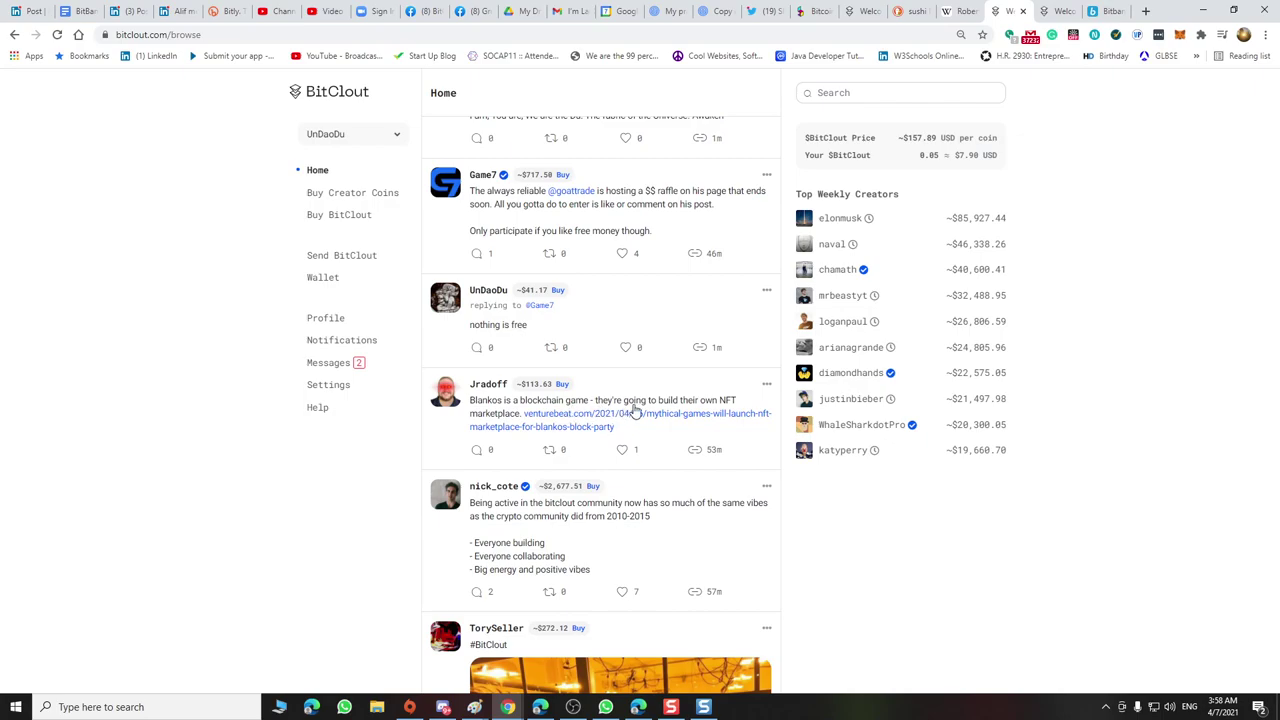
left_click(622, 451)
left_click(487, 453)
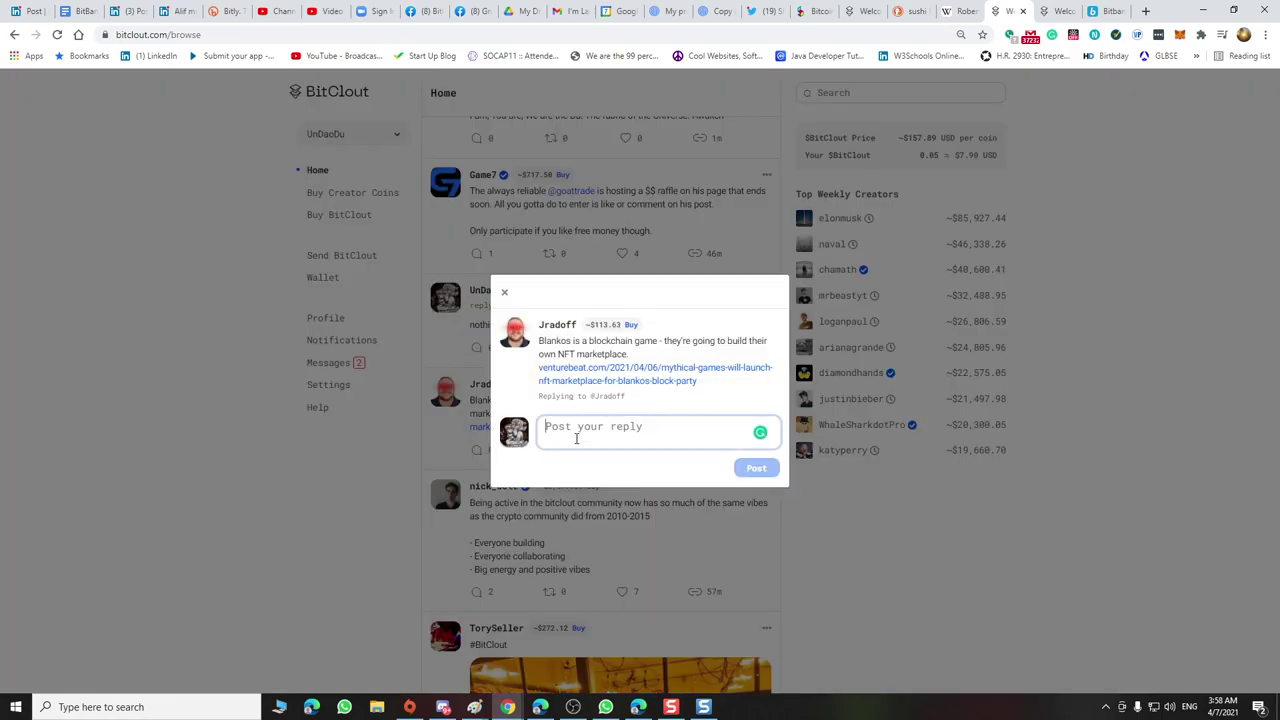
type("Jr")
type("af")
type("pf")
key("BackSpace")
key("BackSpace")
type("off you ar")
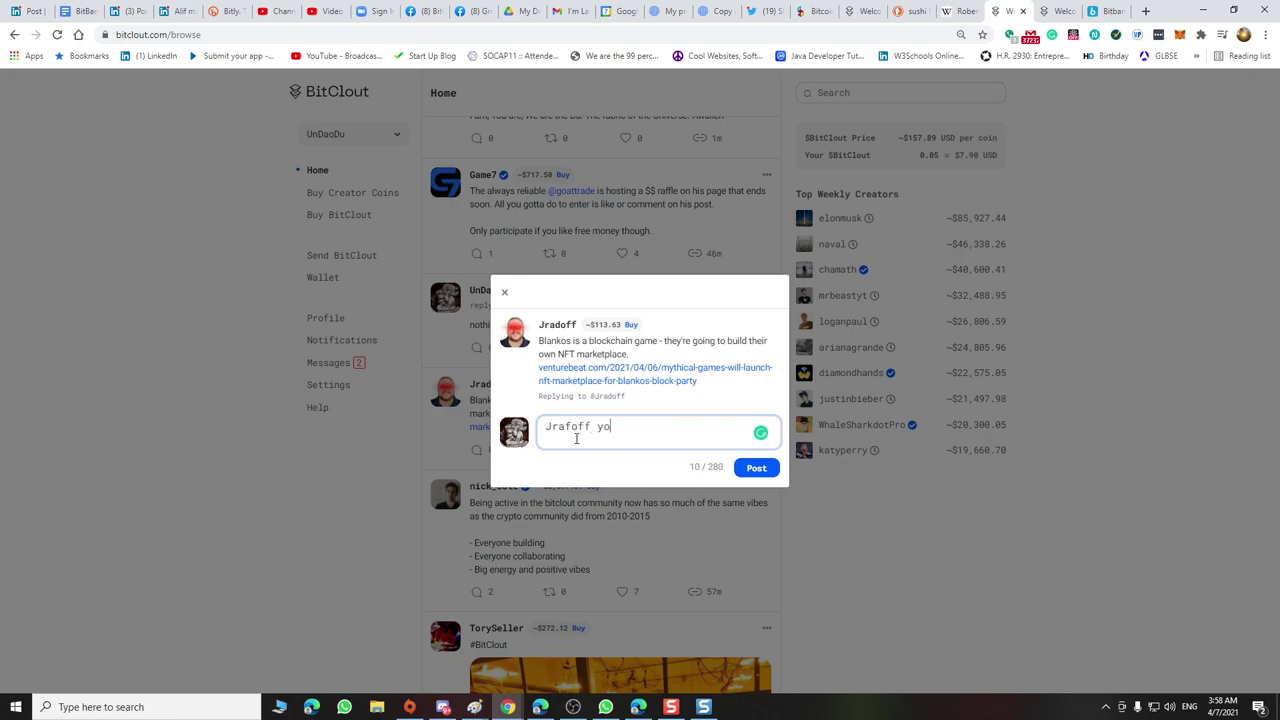
type("e an NFT!")
left_click(759, 470)
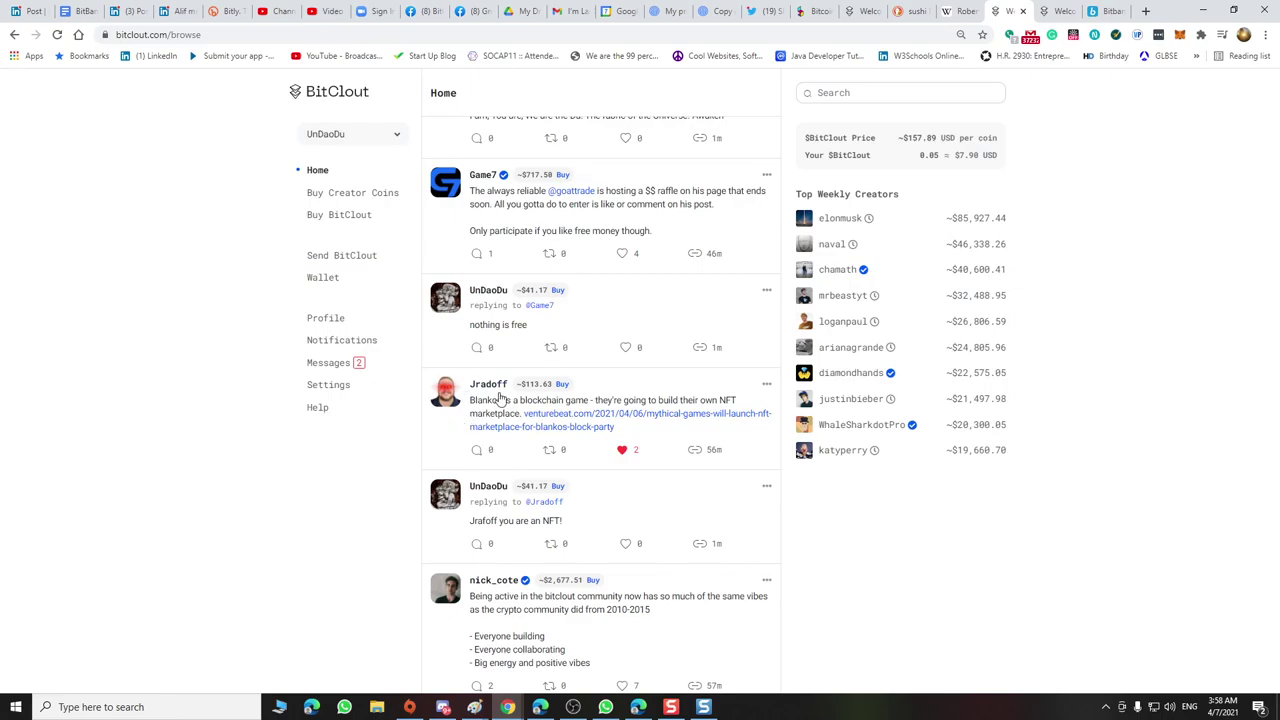
Like the #BitClout greenhouse photo post, bringing it to 11 likes
scroll(524, 424, "down", 2)
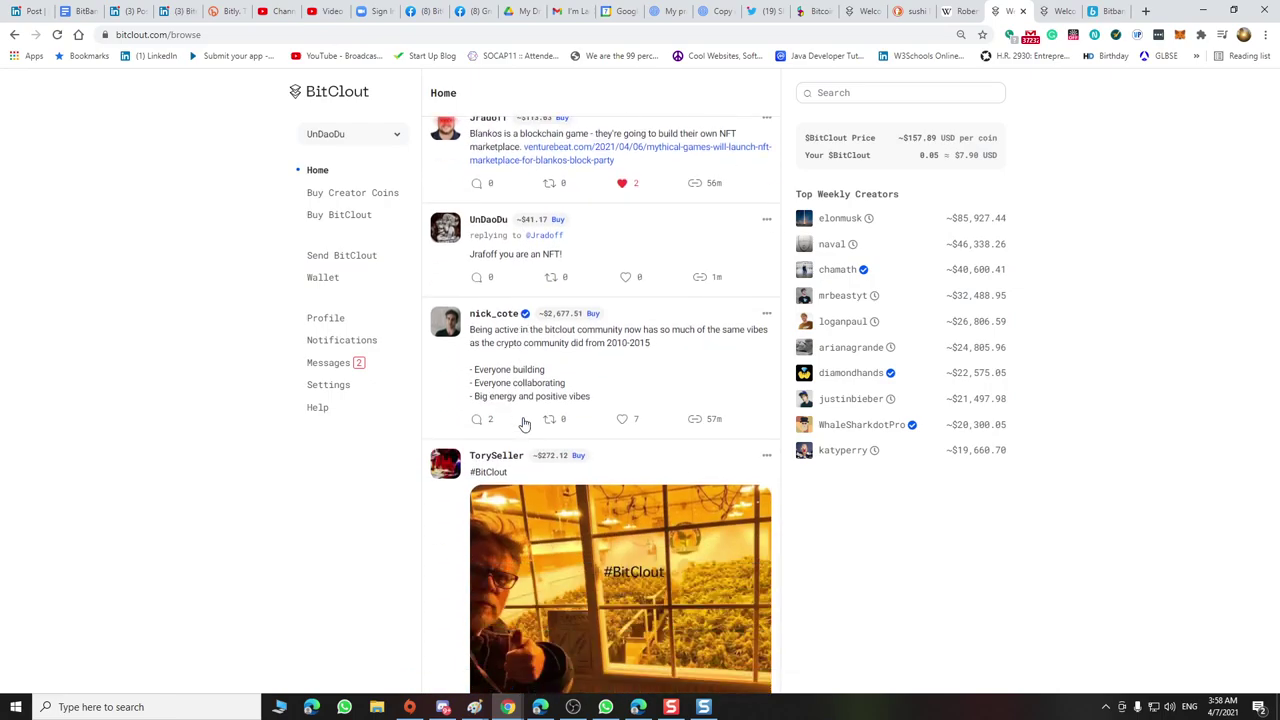
scroll(524, 424, "down", 2)
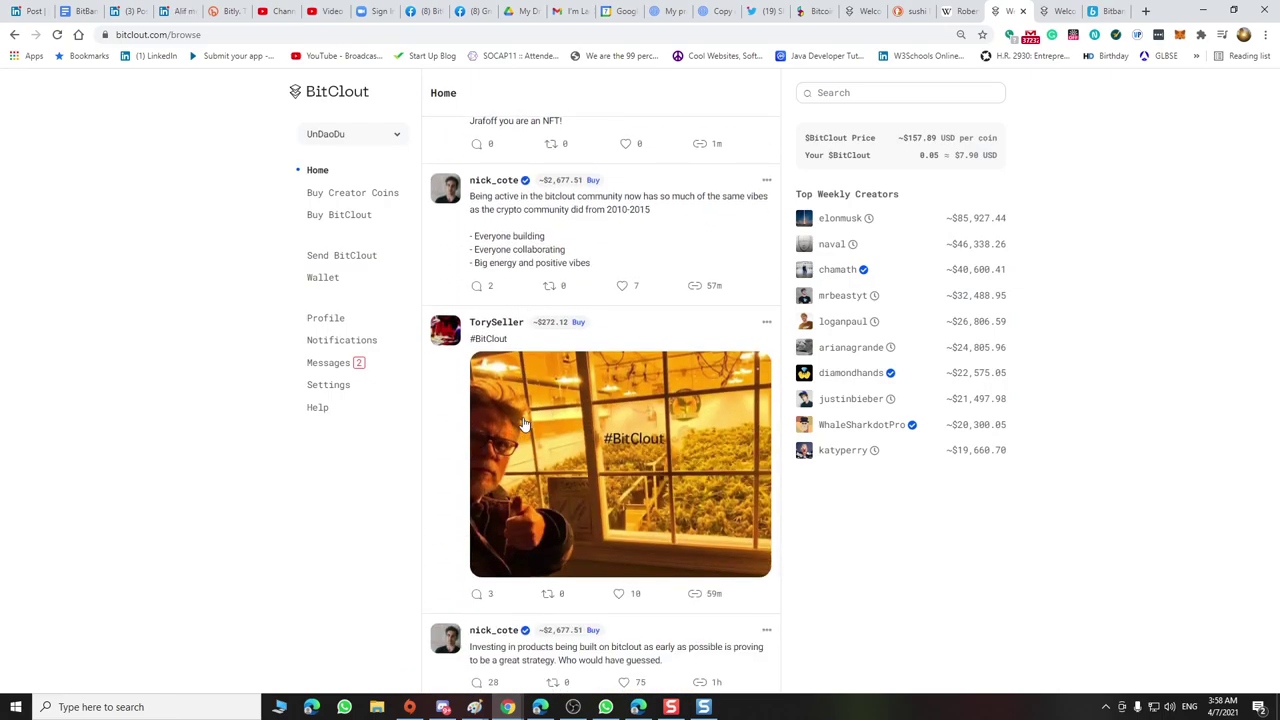
scroll(524, 424, "down", 2)
left_click(618, 461)
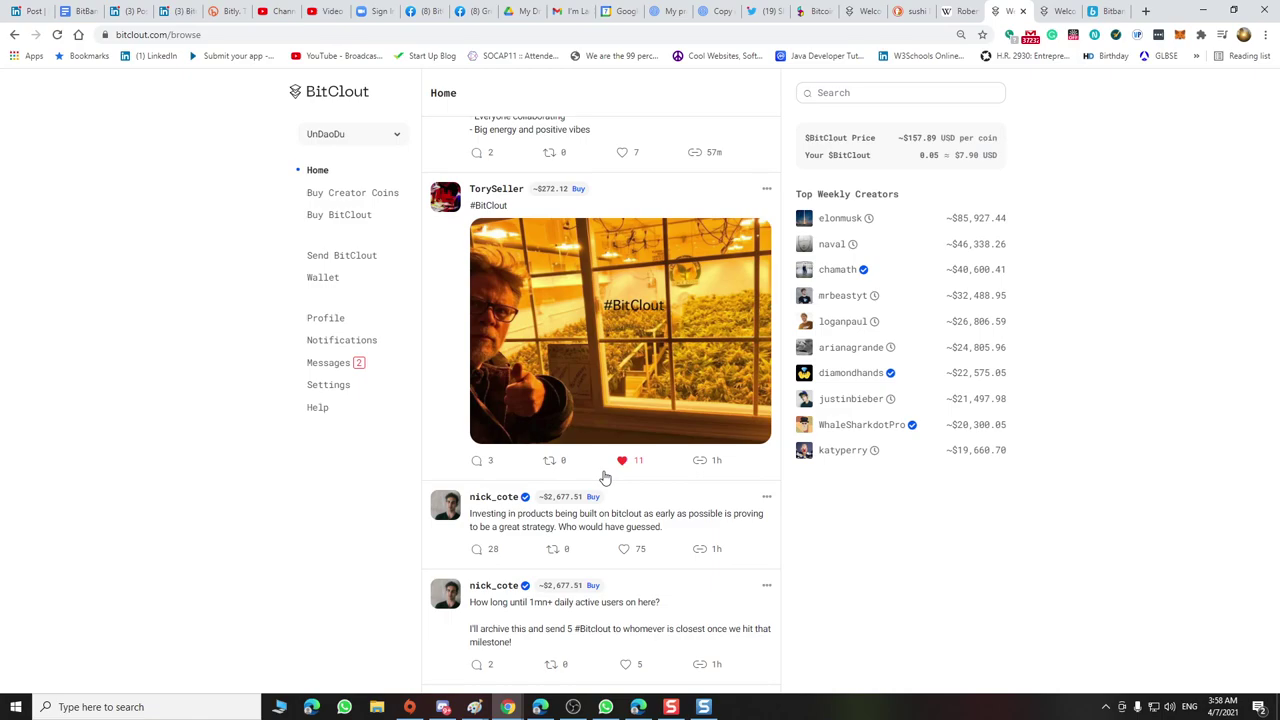
scroll(604, 478, "down", 2)
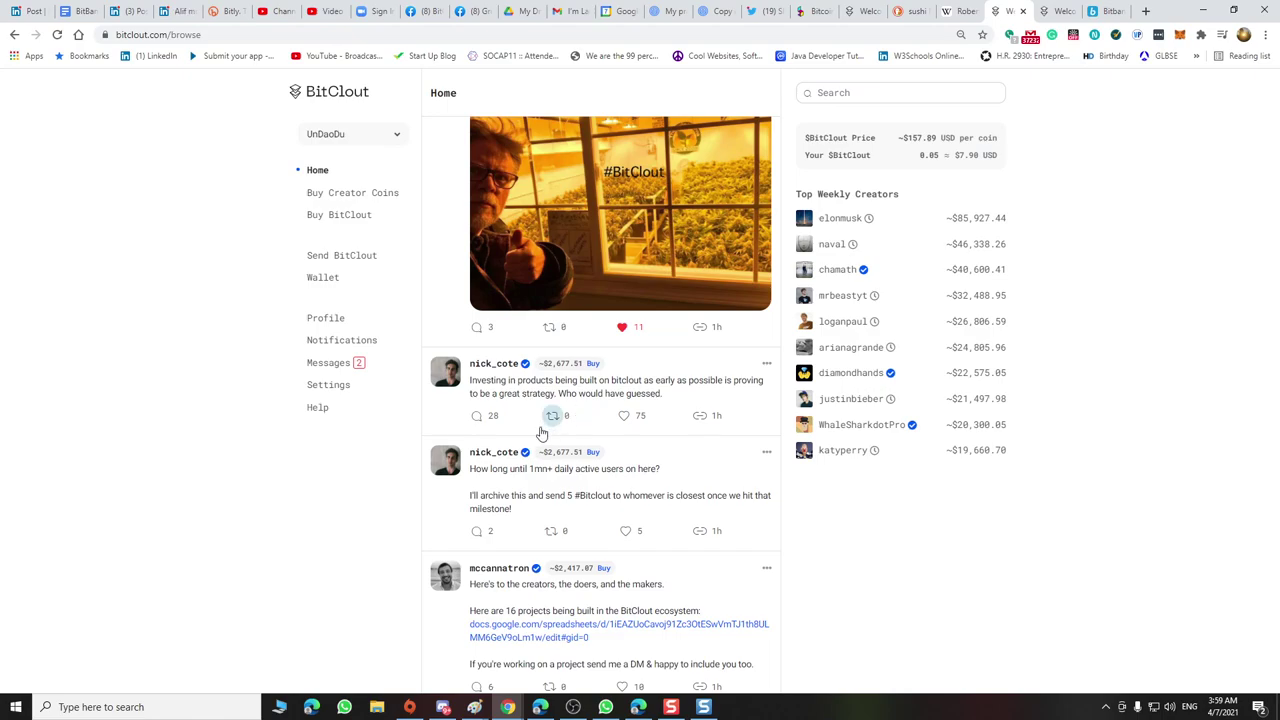
Reply 'yep building Bitbank and teaching others how to do it' with twitch.tv/foundups and 'Welcome to my 5th Age.'
left_click(494, 422)
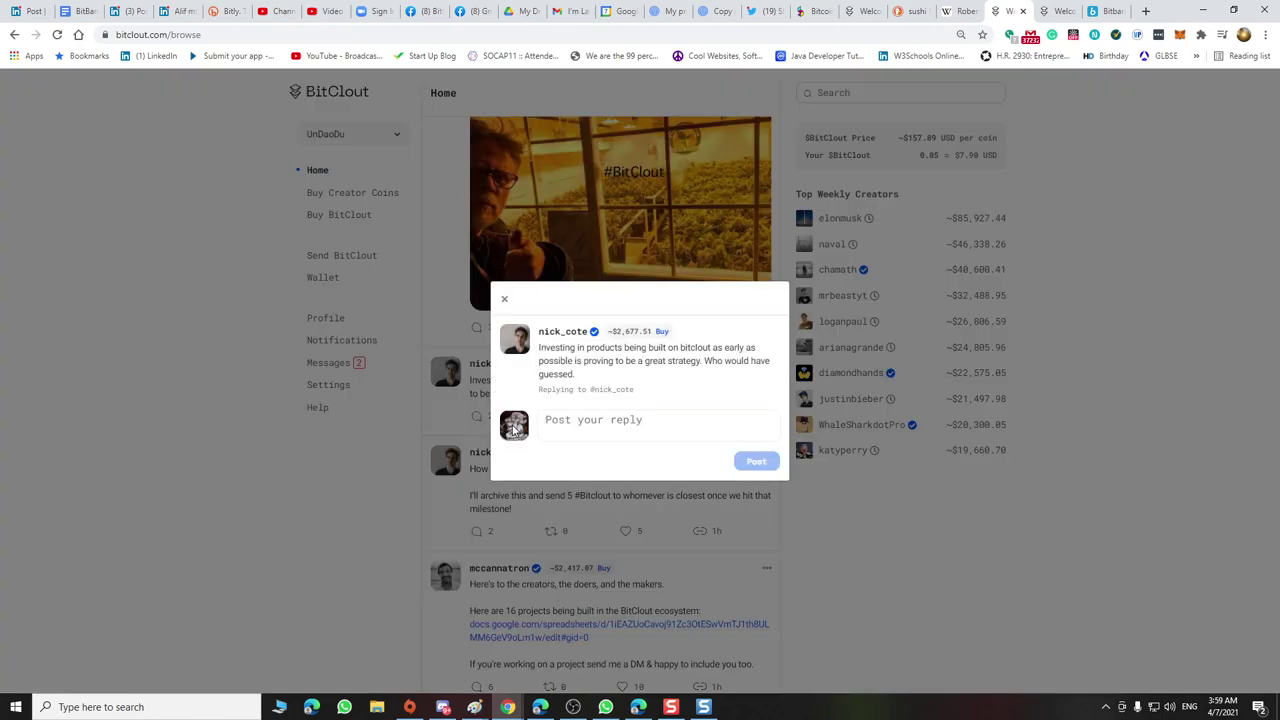
left_click(571, 422)
type("yep building ")
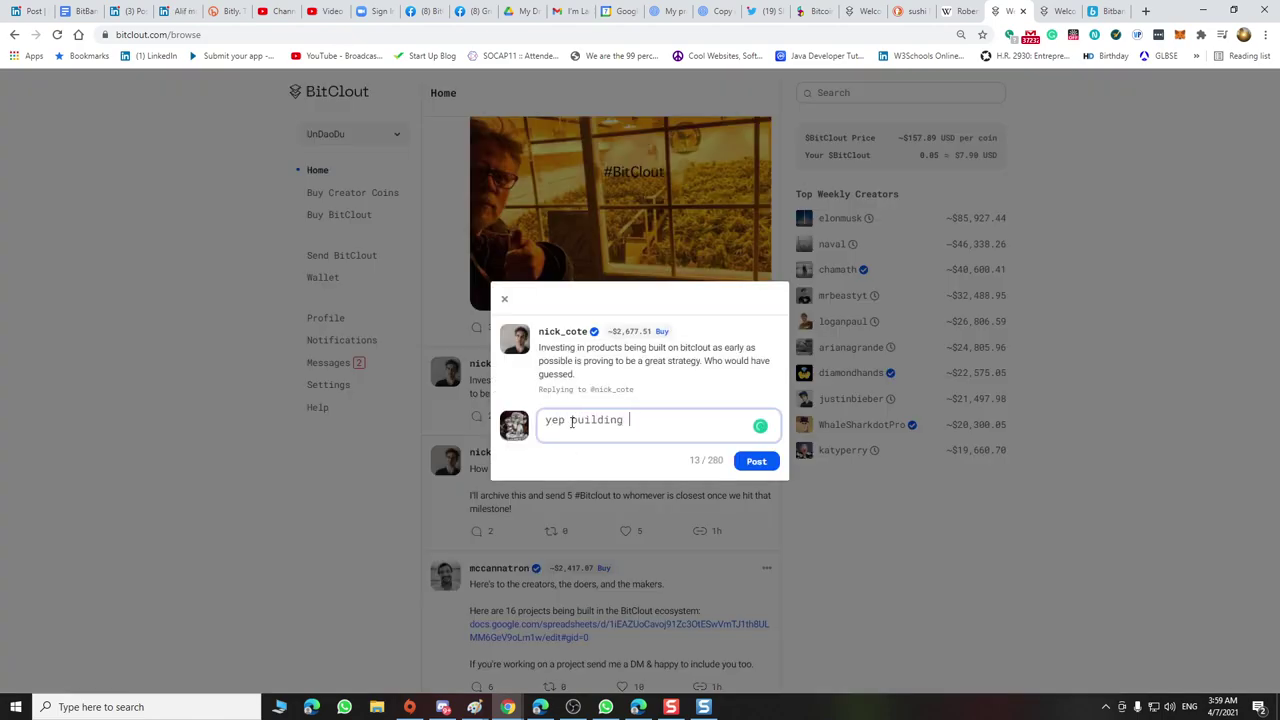
type("Bitc")
key("BackSpace")
key("BackSpace")
type("tbank")
key("BackSpace")
key("BackSpace")
key("BackSpace")
type("and teaching other")
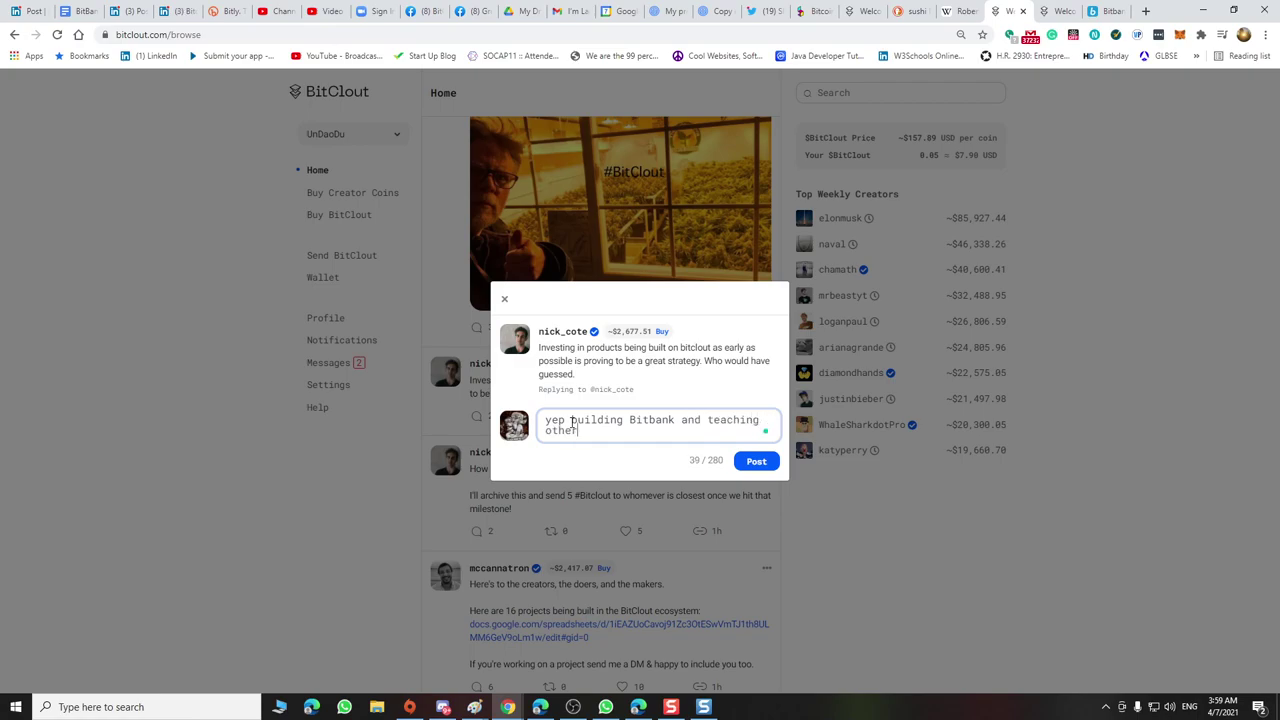
type("s how to do it twitch.tv/foundups")
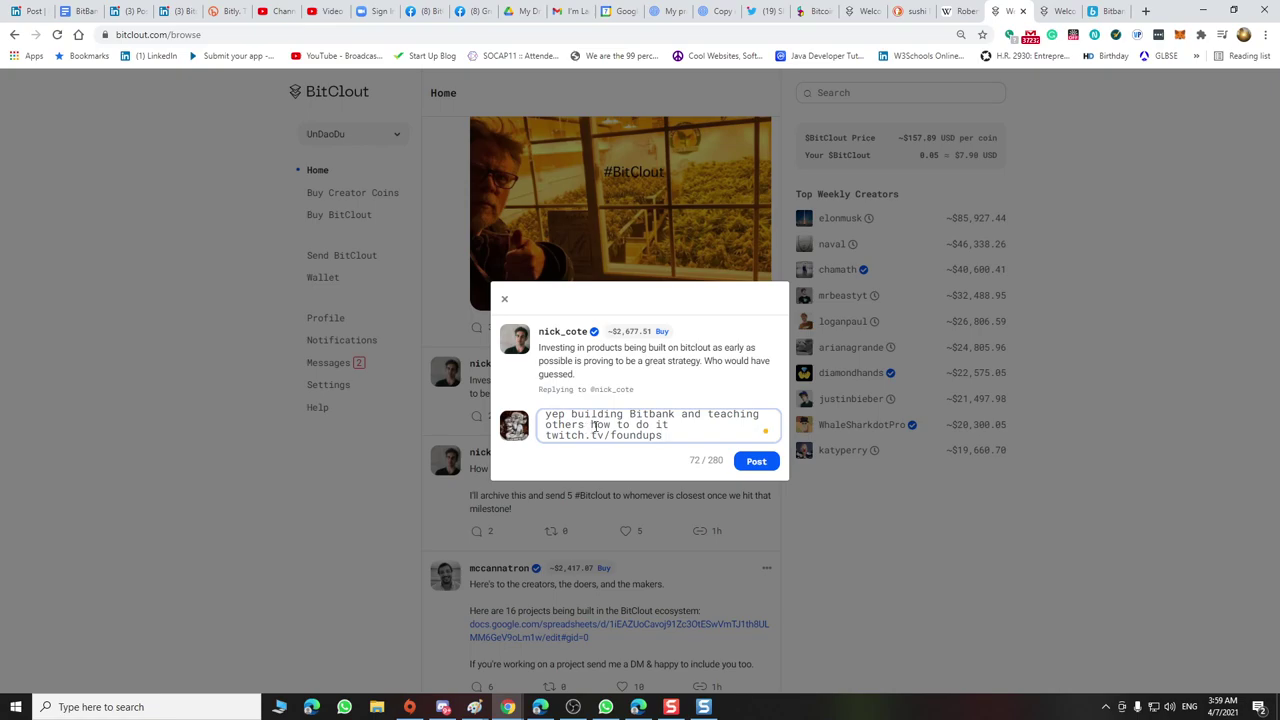
left_click(680, 428)
type("Welcome to")
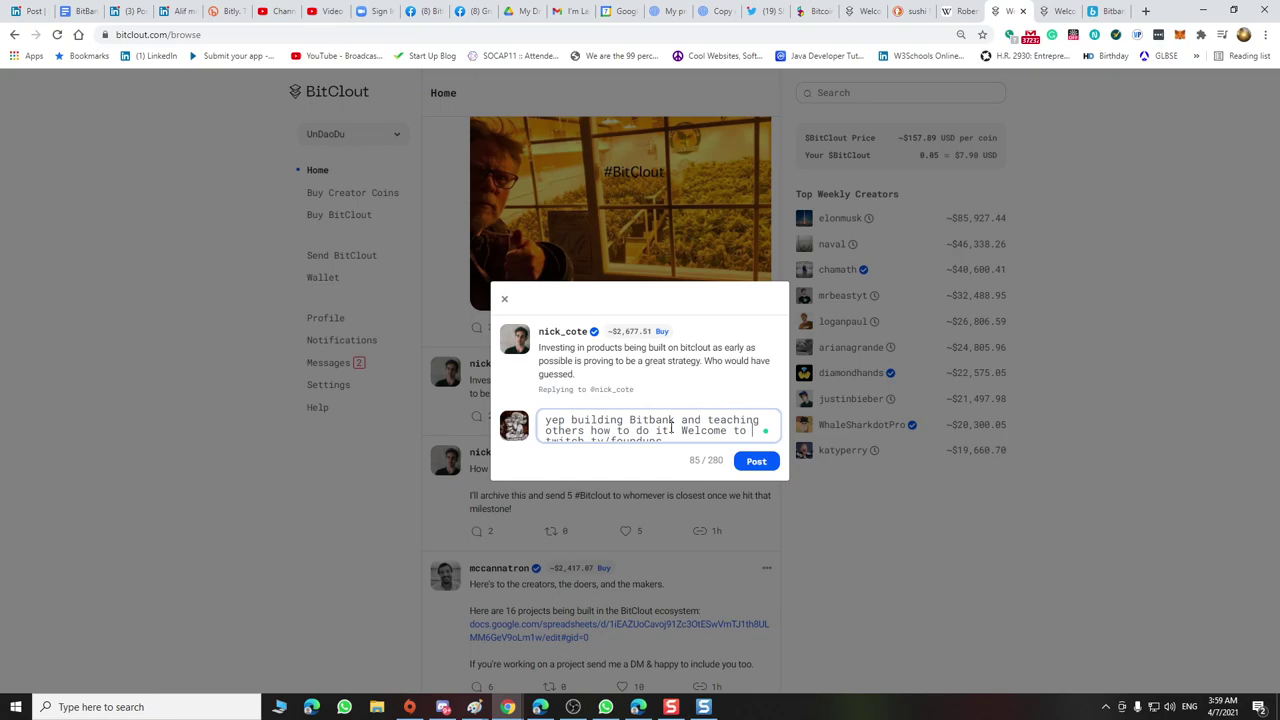
type(" my ")
type("5th Age")
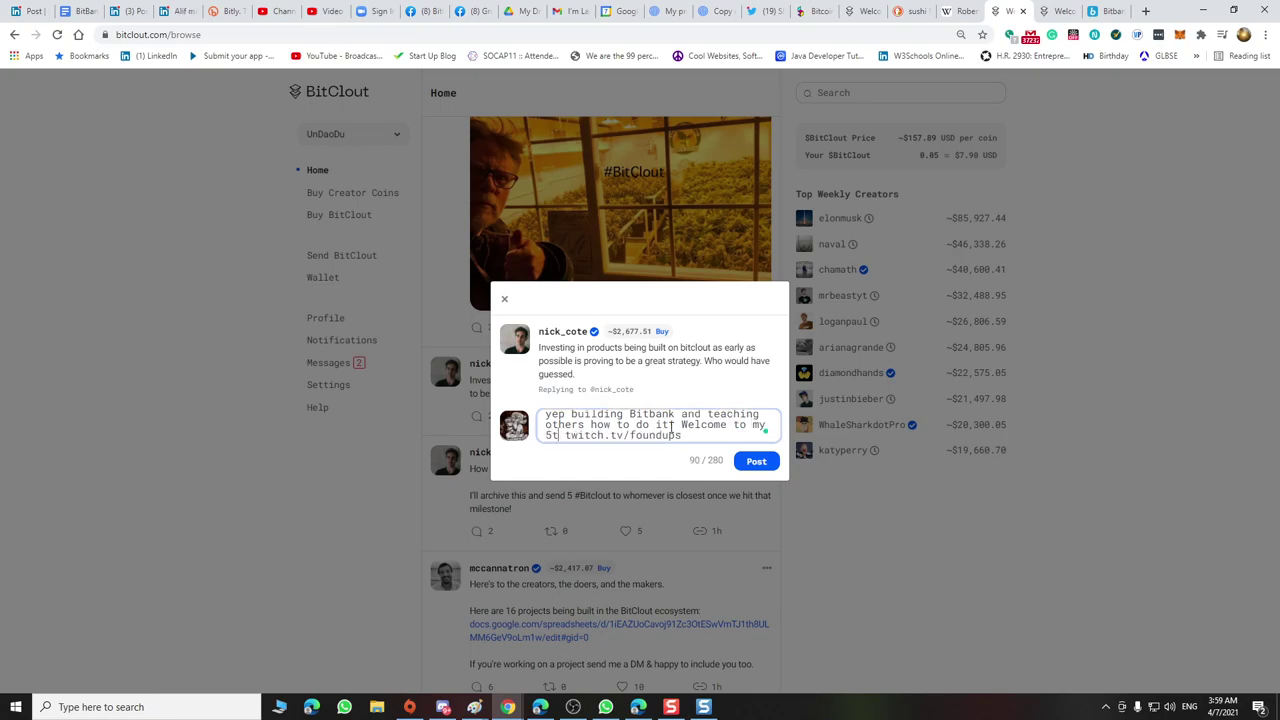
type(".")
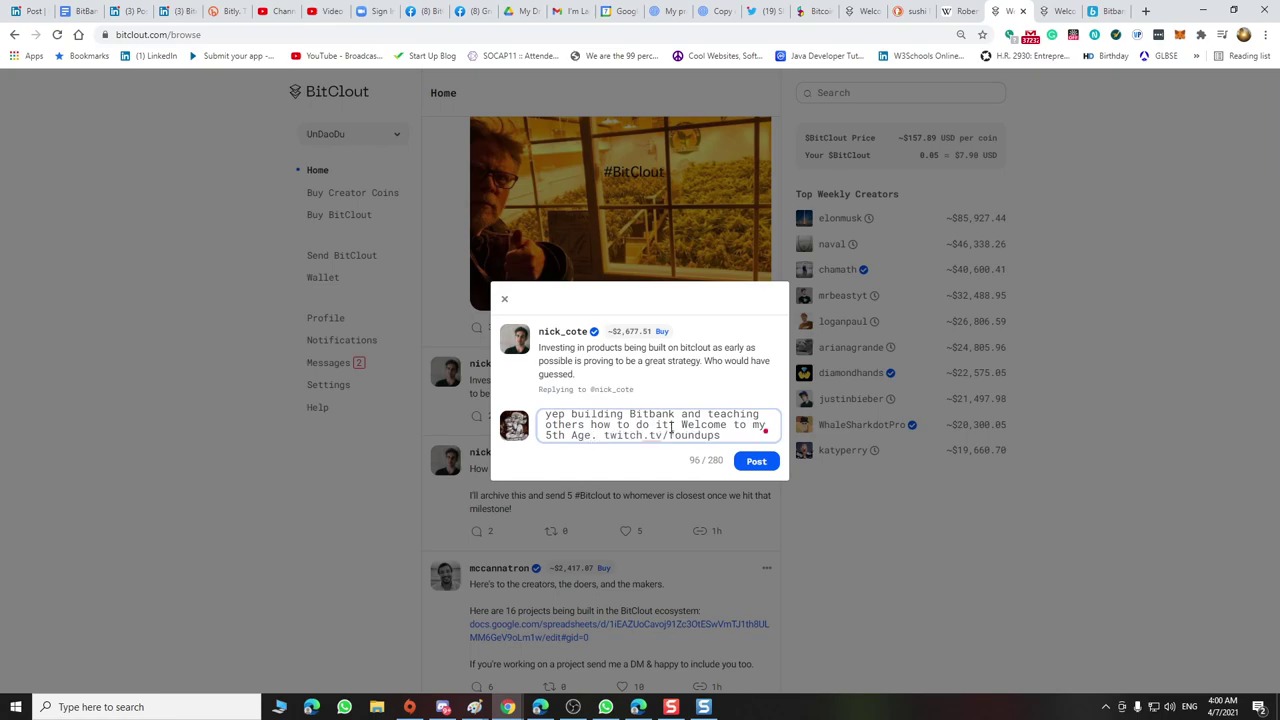
left_click(760, 464)
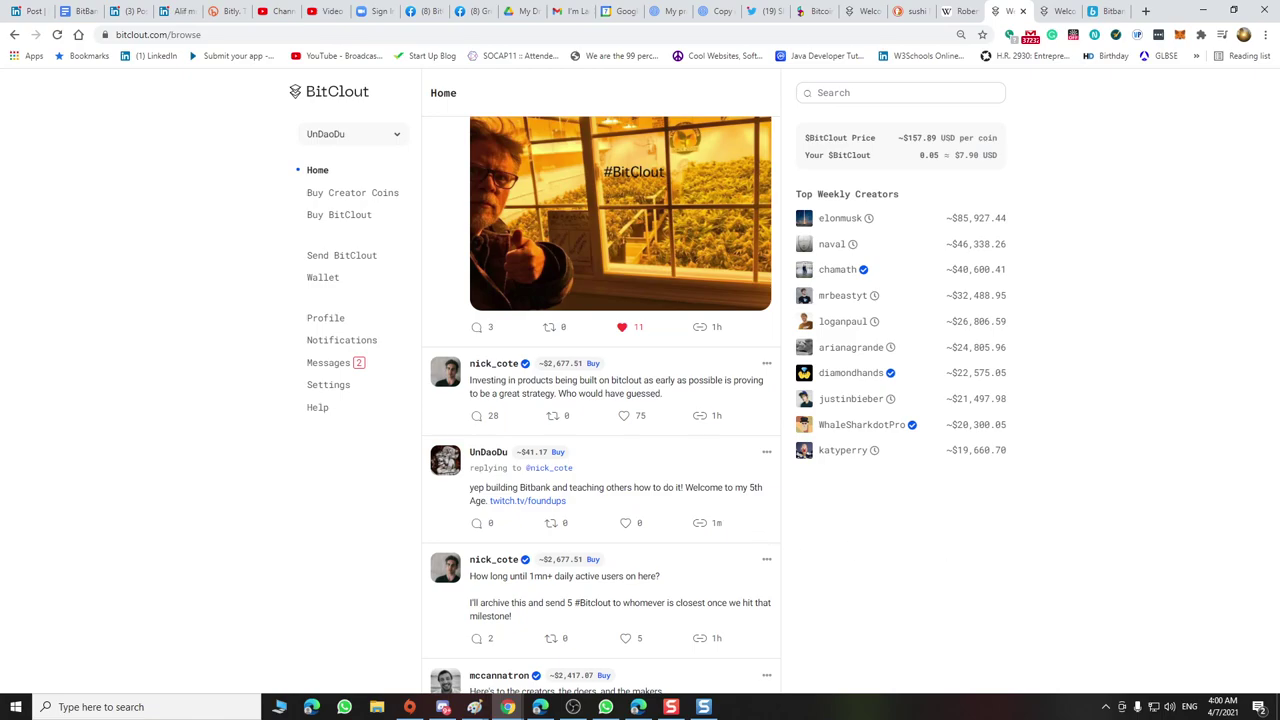
Switch to the LinkedIn post showing the BitClout Beginners Guide video
scroll(300, 125, "up", 3)
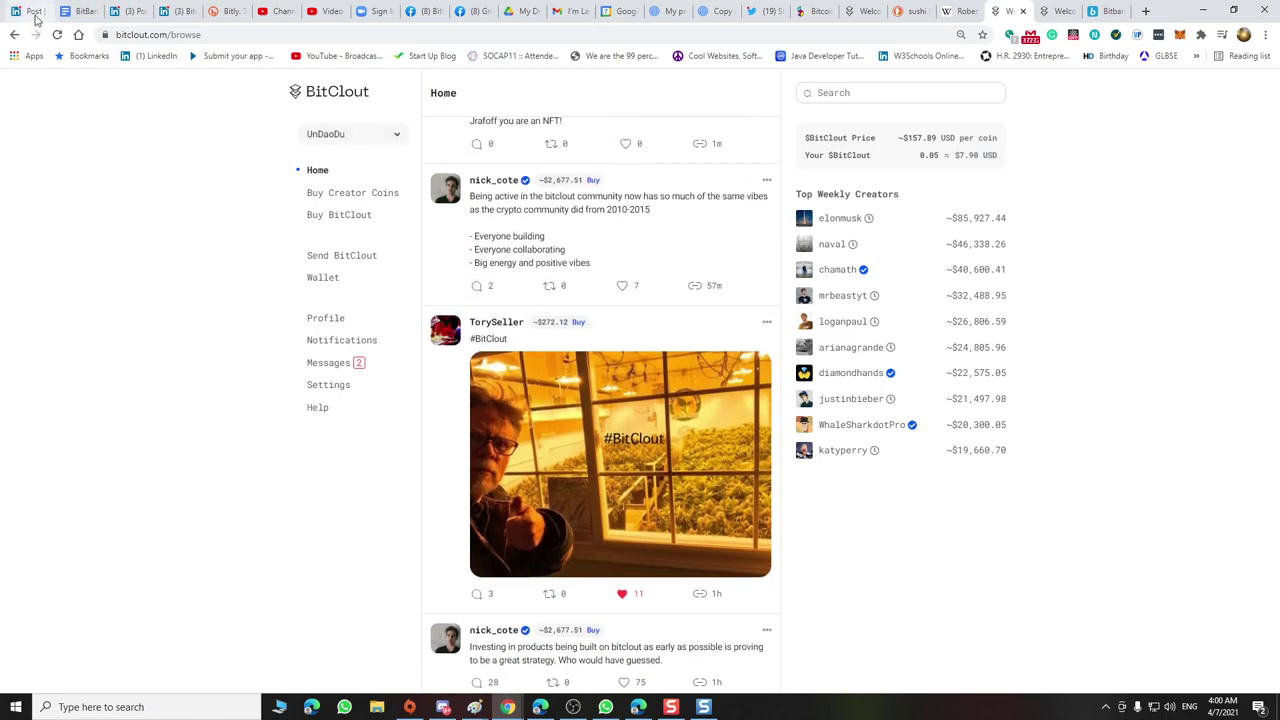
left_click(33, 11)
scroll(556, 315, "down", 2)
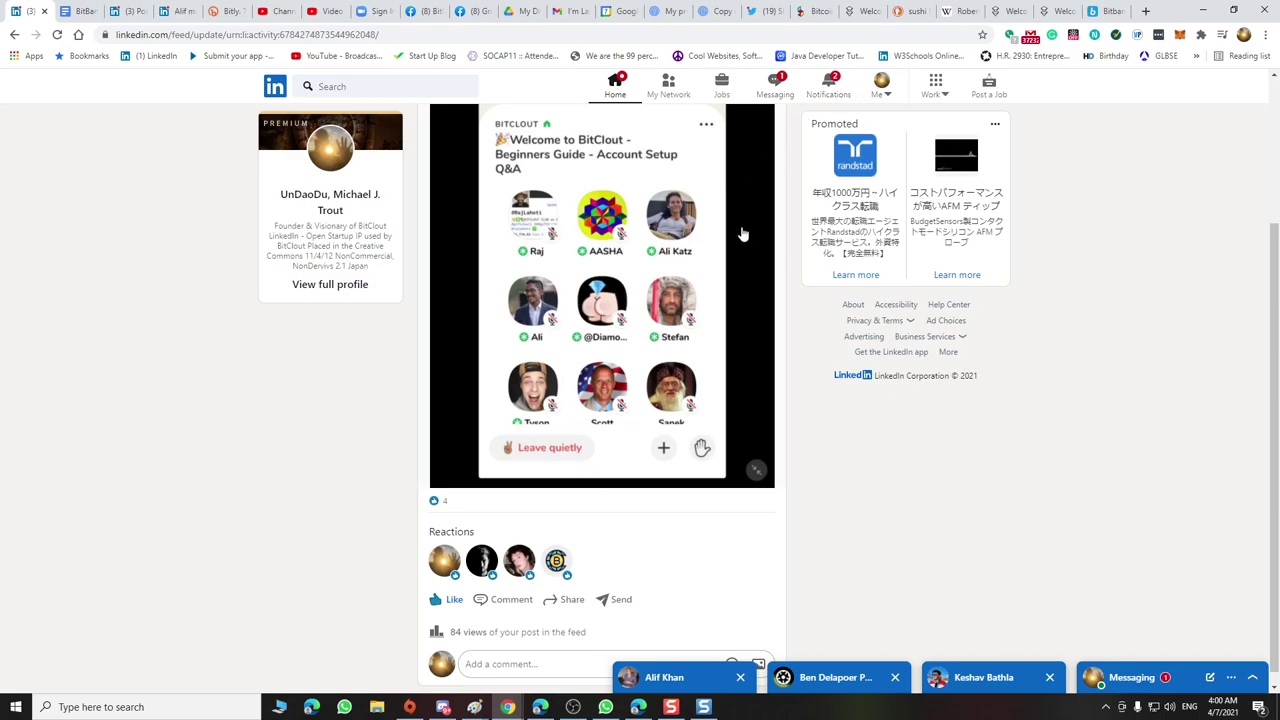
Switch from the LinkedIn post to the BitBank MOU – virtual Domain Manager document tab
left_click(82, 11)
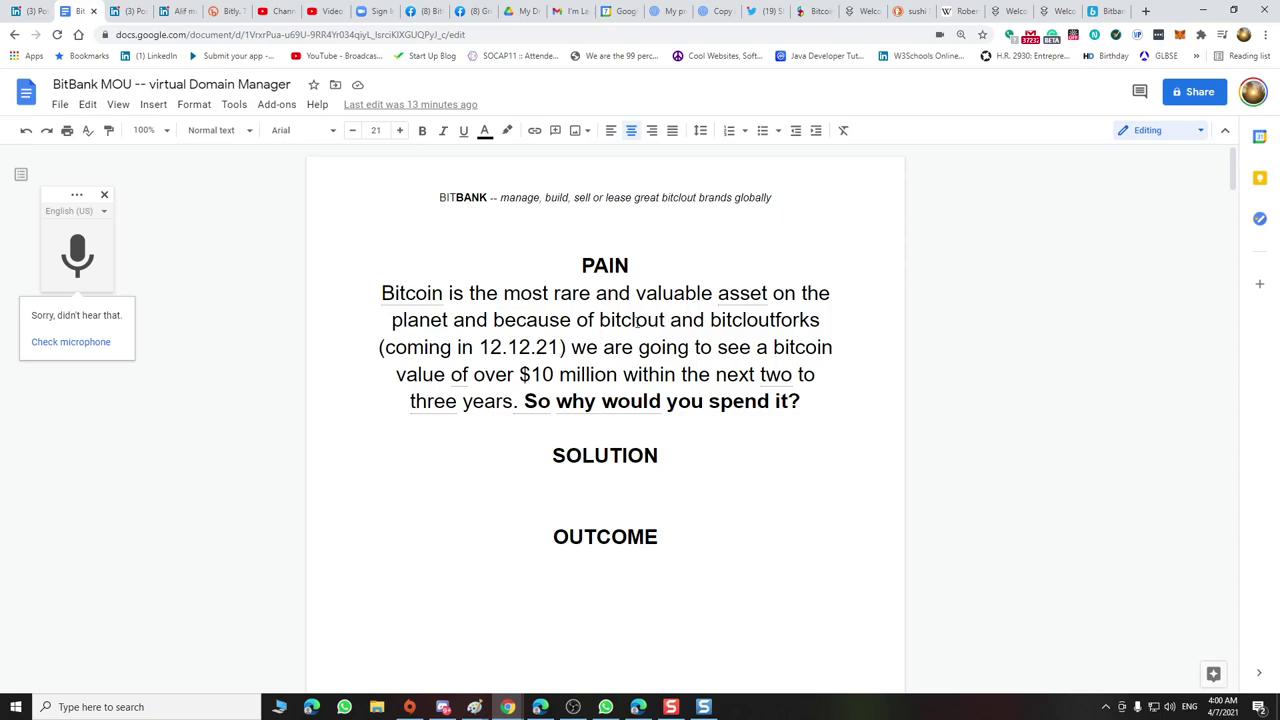
Change the PAIN wording to 'the BitcloutEffect and coming bitcloutforks'
left_click(600, 320)
type("the")
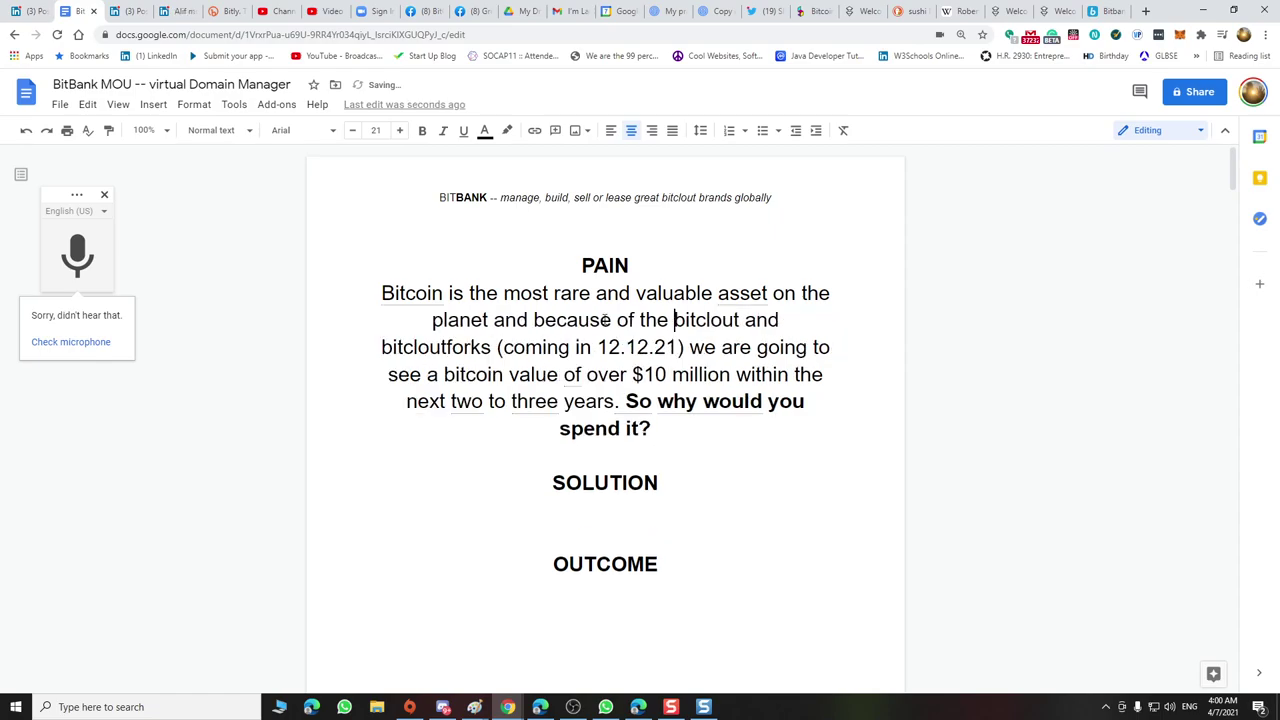
key("shift+Right")
type("B")
key("Right")
key("Right")
key("Right")
key("Right")
type("Effect")
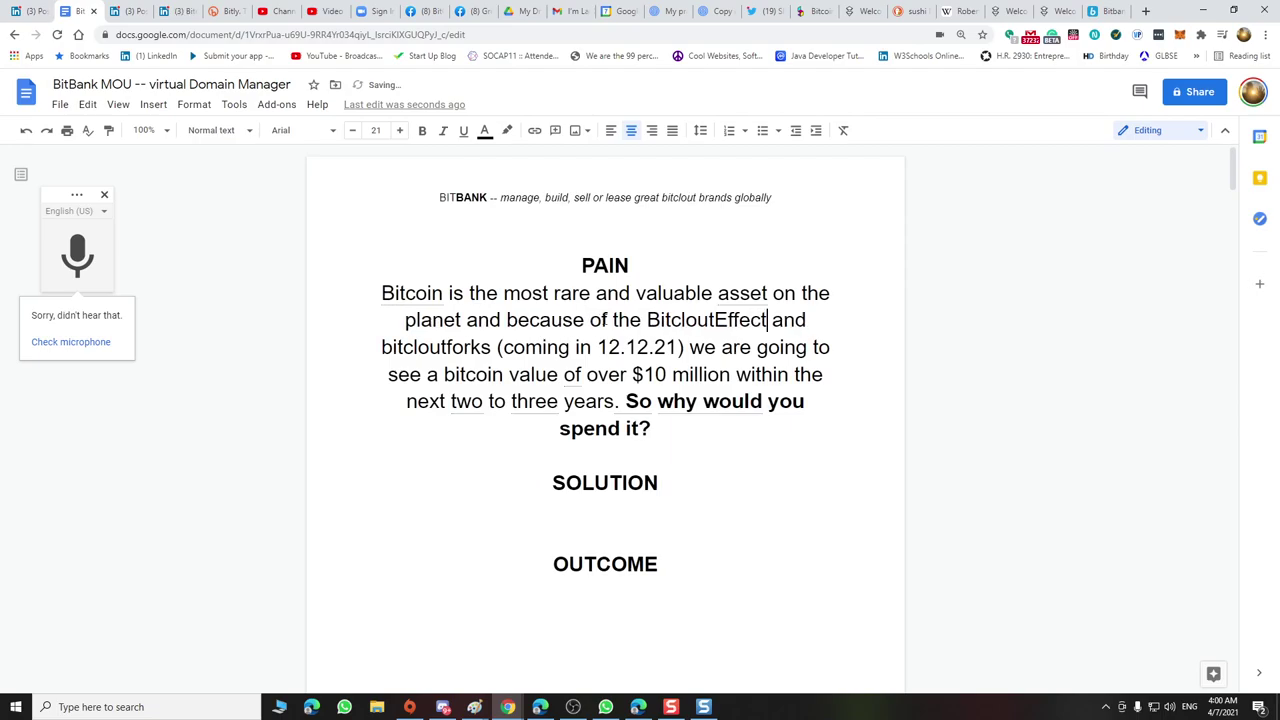
key("Right")
key("Right")
key("Right")
key("Right")
type("coming")
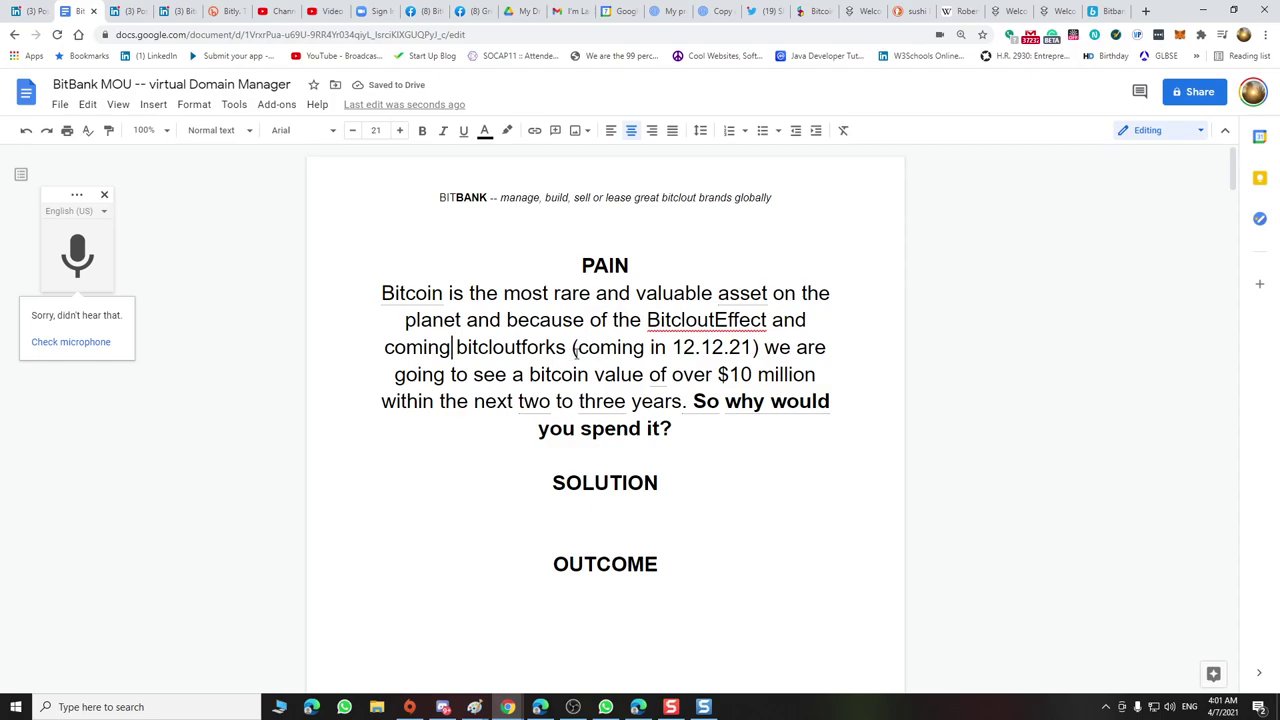
Delete the '(coming in 12.12.21)' note and replace 'of' with 'spike to'
left_click_drag(572, 347, 765, 346)
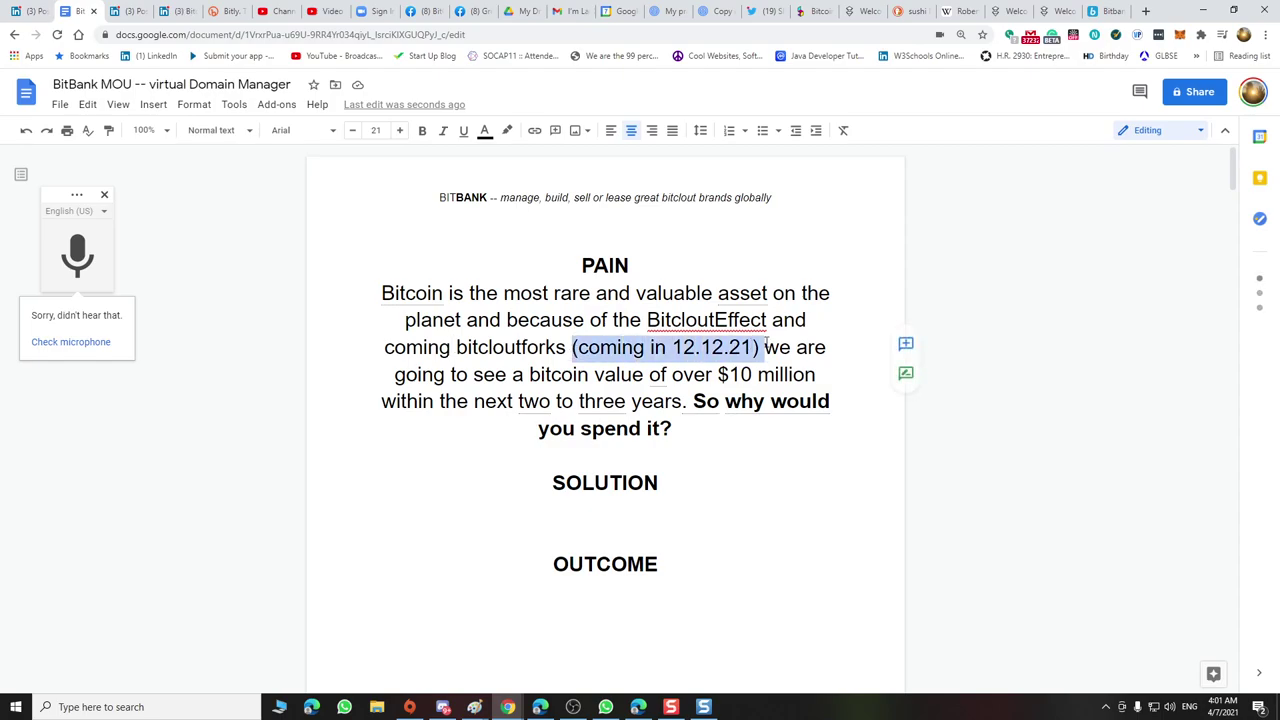
key("BackSpace")
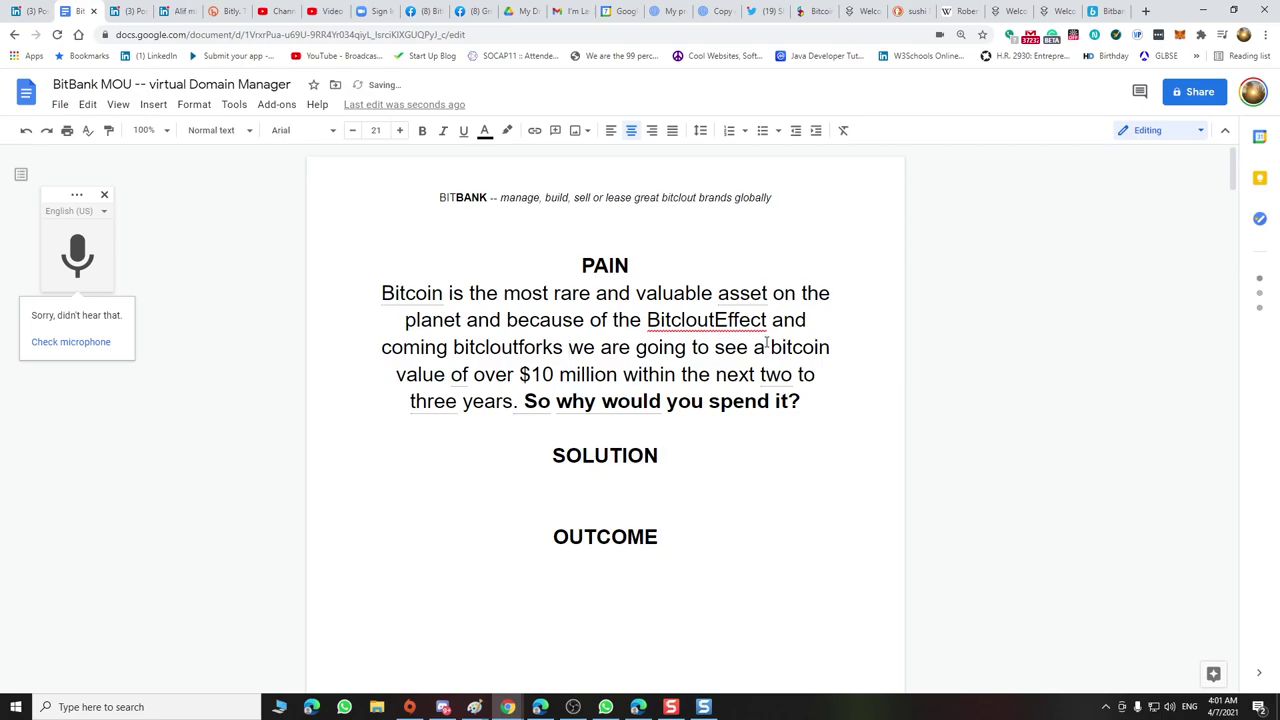
double_click(459, 374)
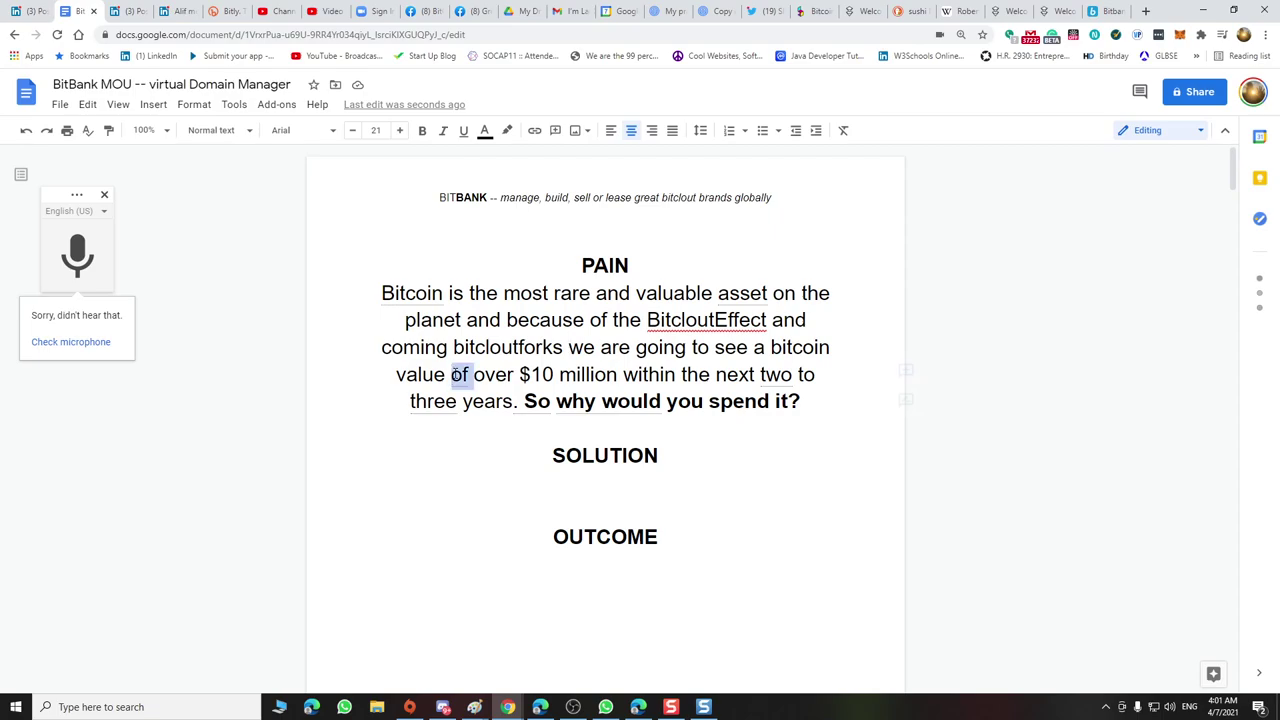
type("spike to")
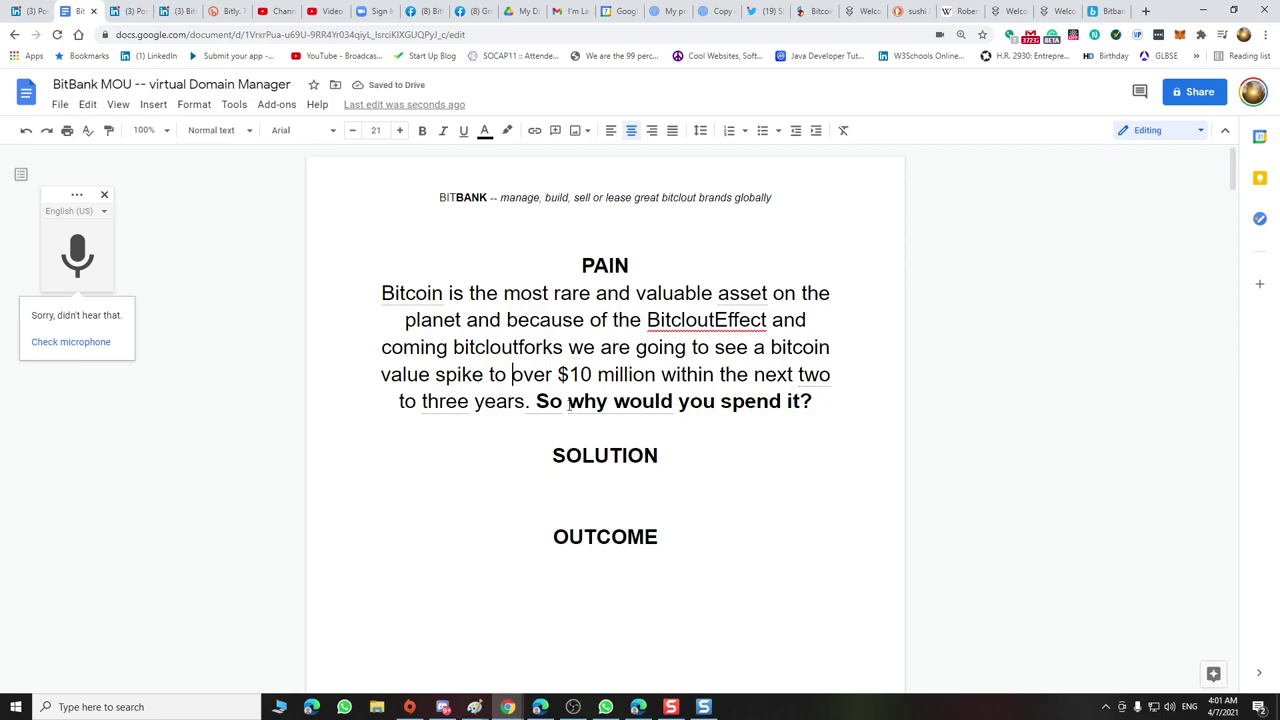
left_click(614, 478)
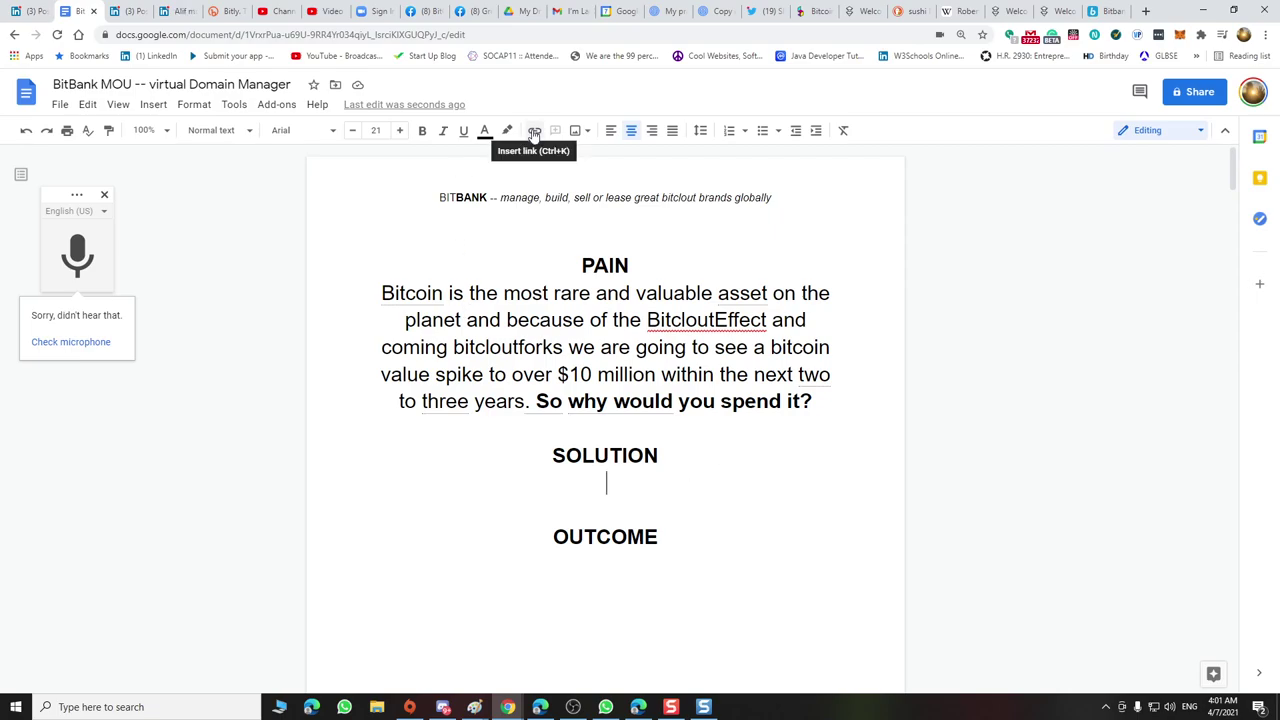
Dictate the SOLUTION text with voice typing and fix 'onbit' into 'BitBank'
left_click(77, 258)
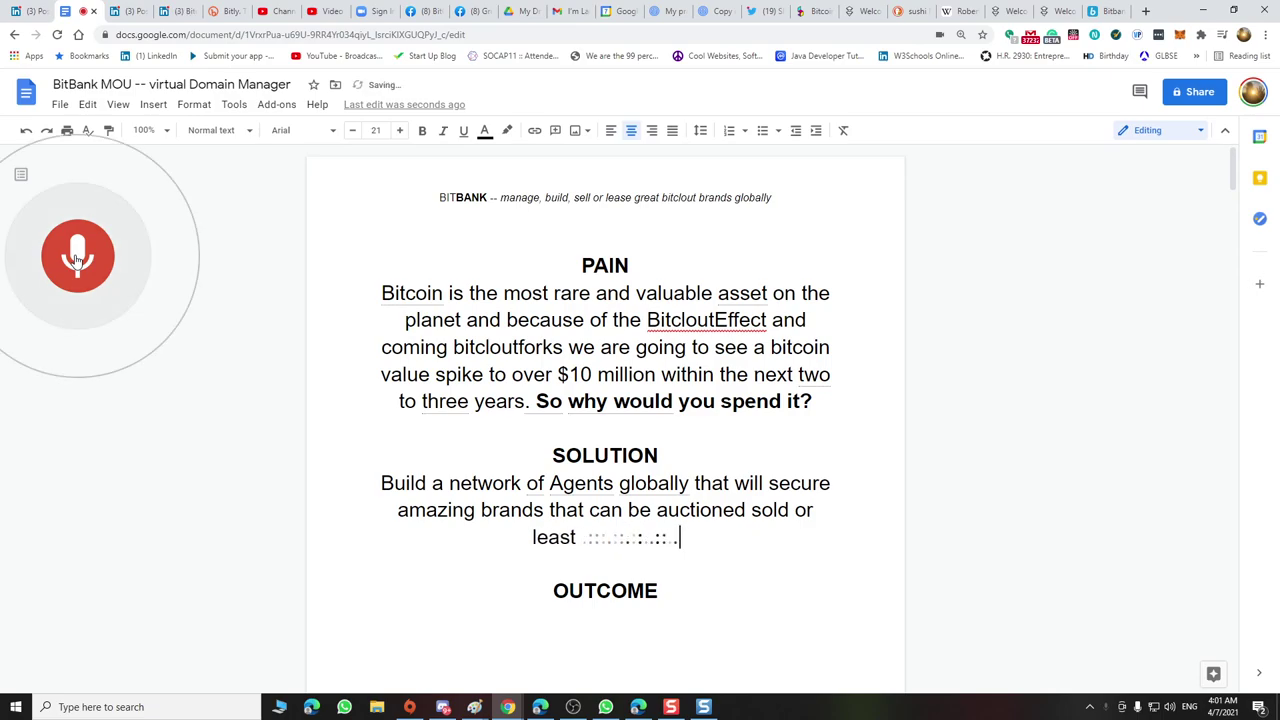
left_click(607, 538)
key("shift+Right")
type("B")
left_click(634, 537)
key("BackSpace")
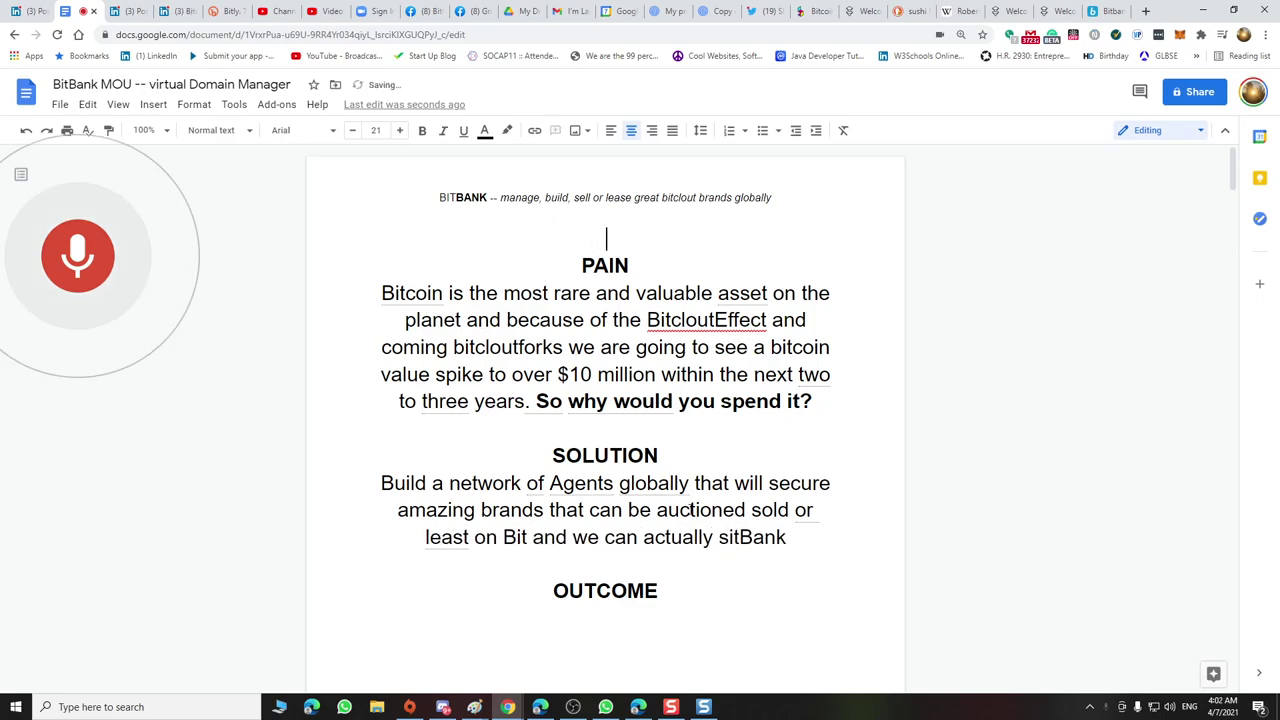
Delete the misheard 'and we can actually sit' and end the sentence after 'BitBank.'
left_click(99, 302)
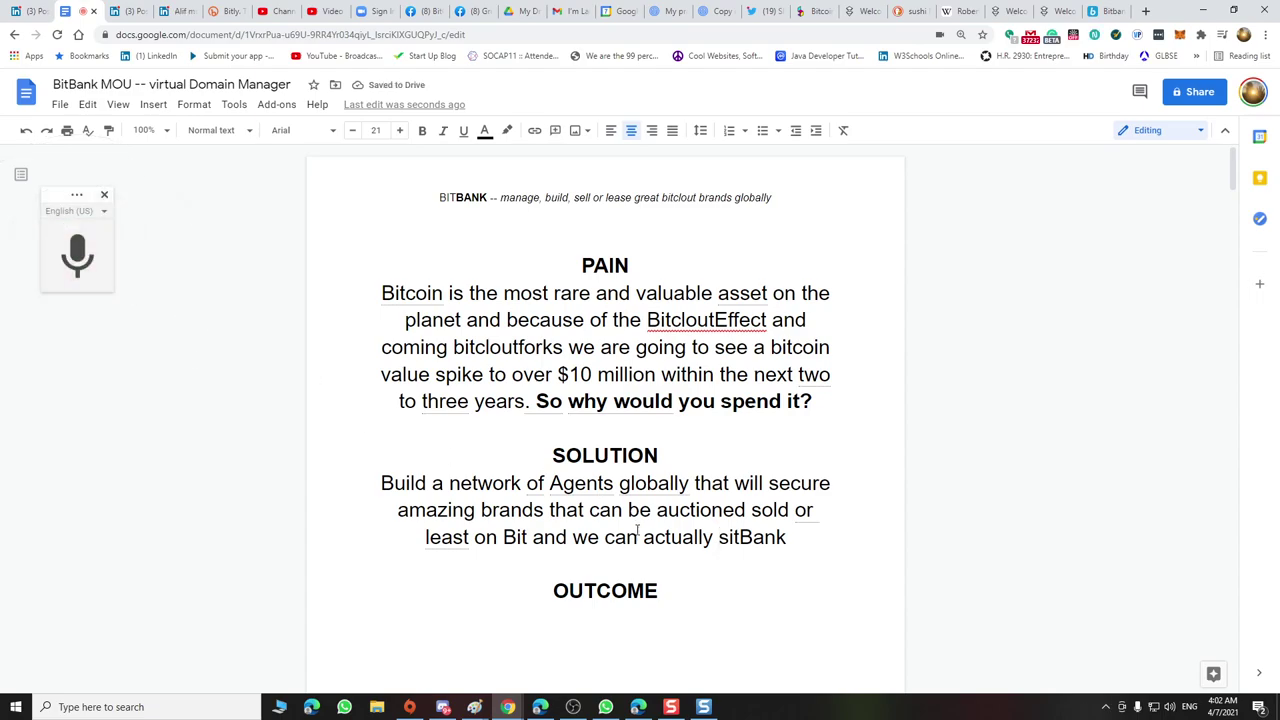
left_click_drag(533, 537, 741, 537)
key("BackSpace")
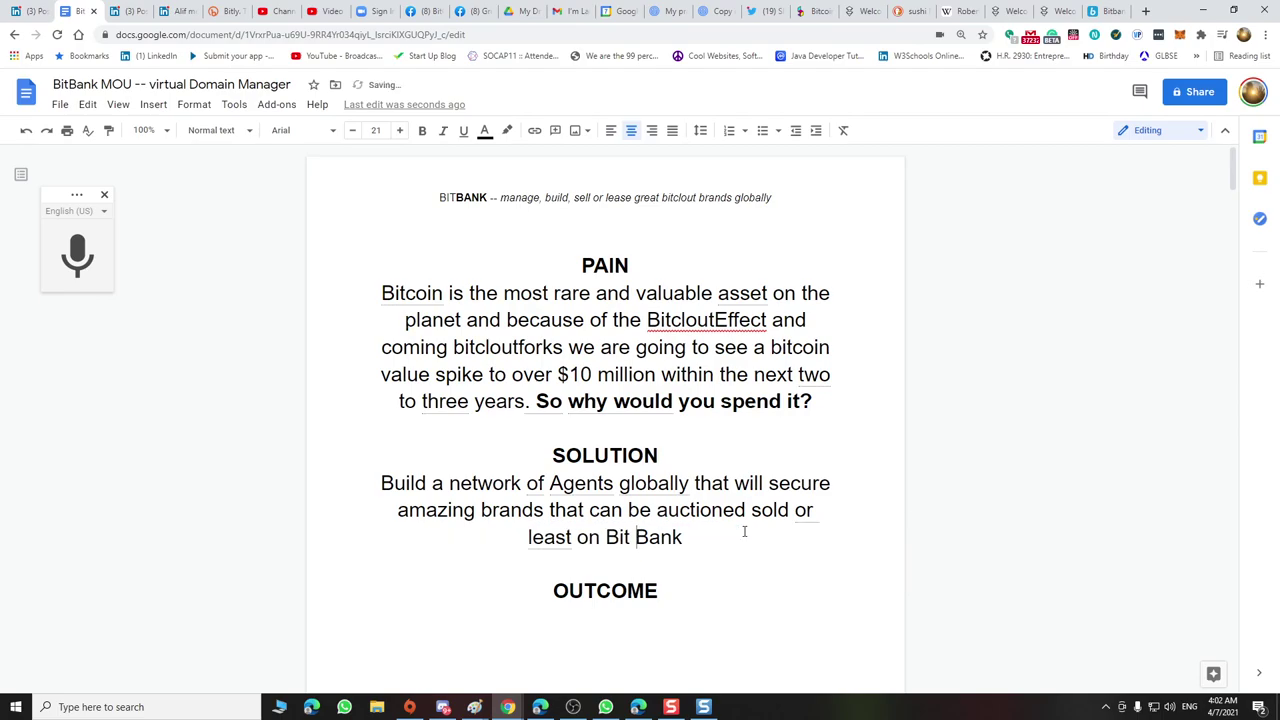
key("BackSpace")
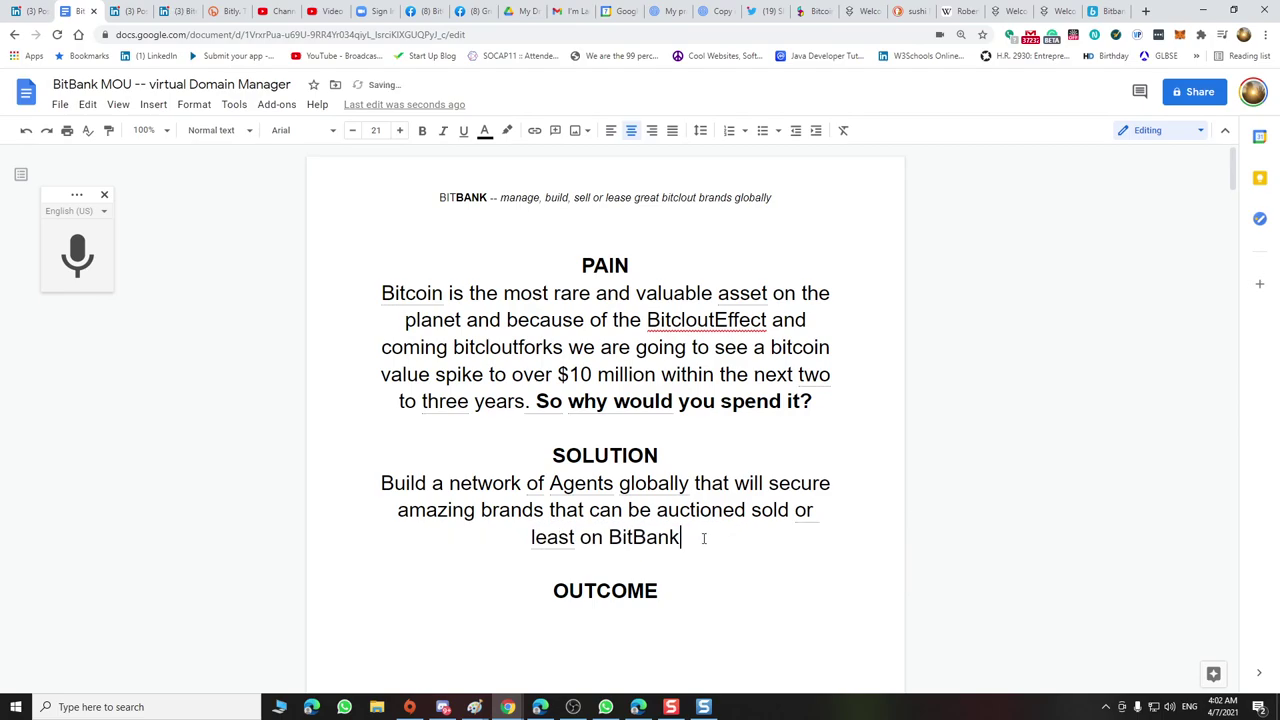
type(".")
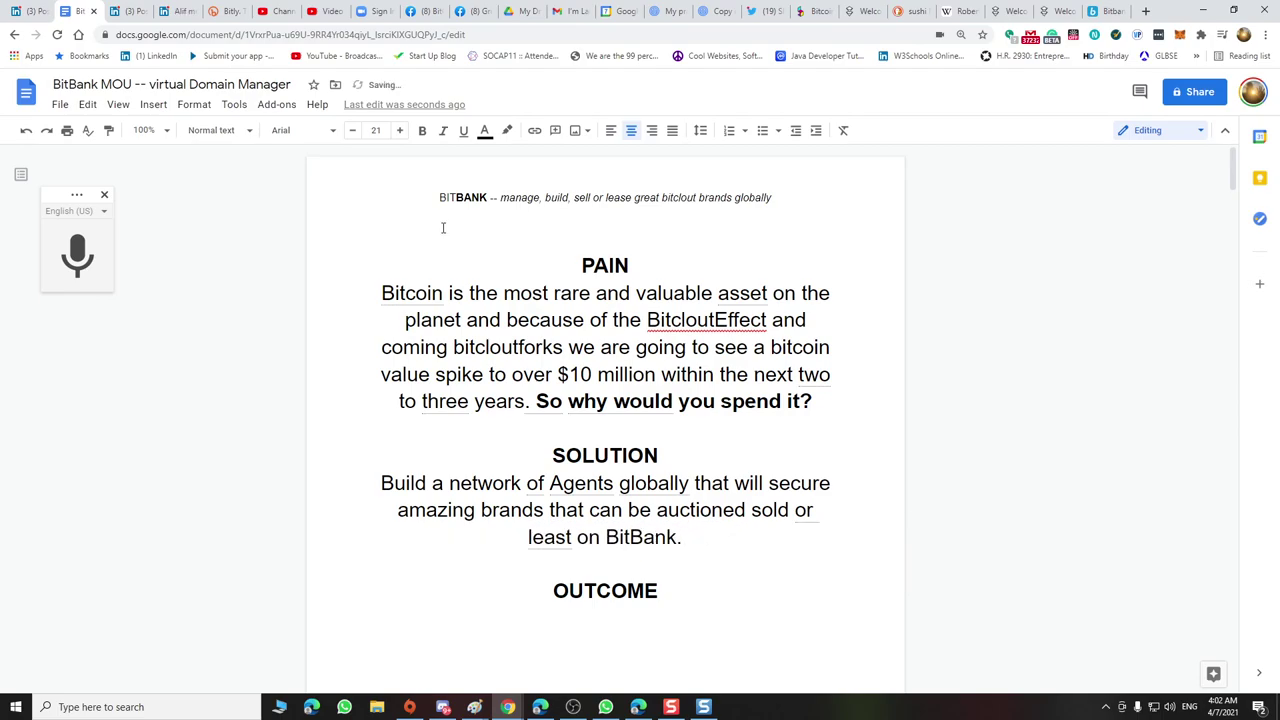
left_click(80, 252)
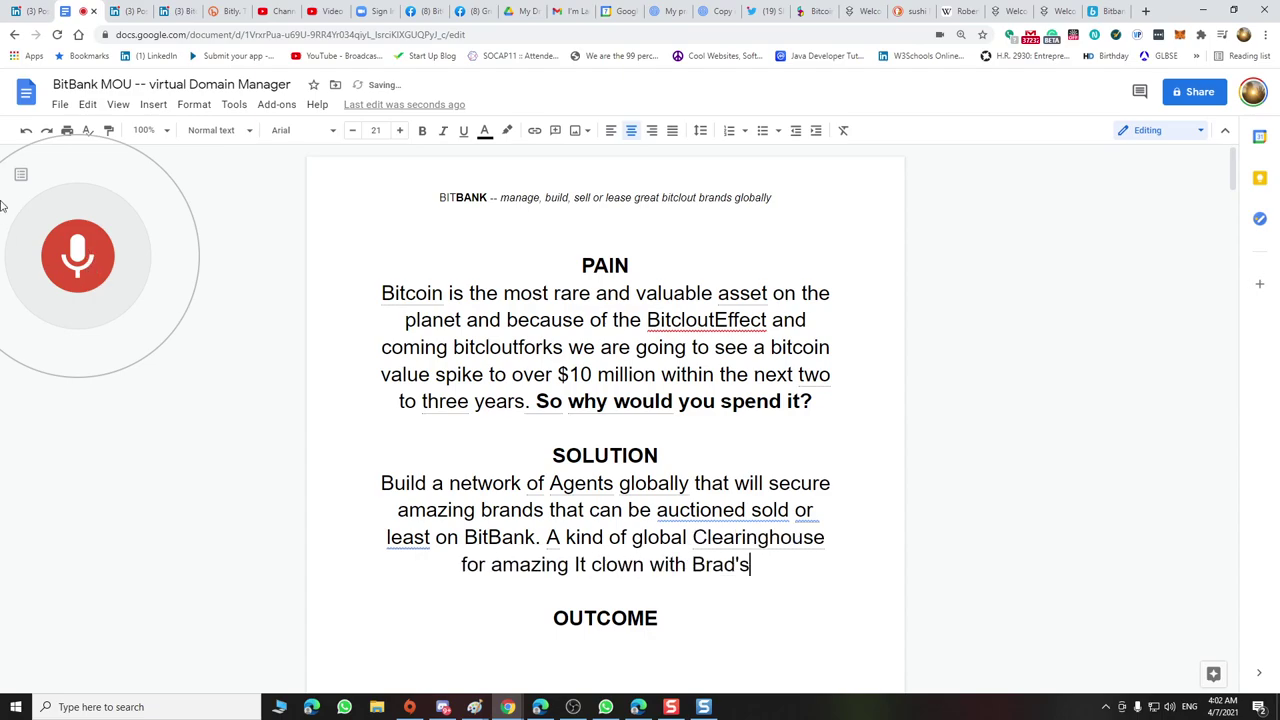
Insert 'decentralized' before a lowercase 'clearinghouse' in the dictated text
left_click(78, 248)
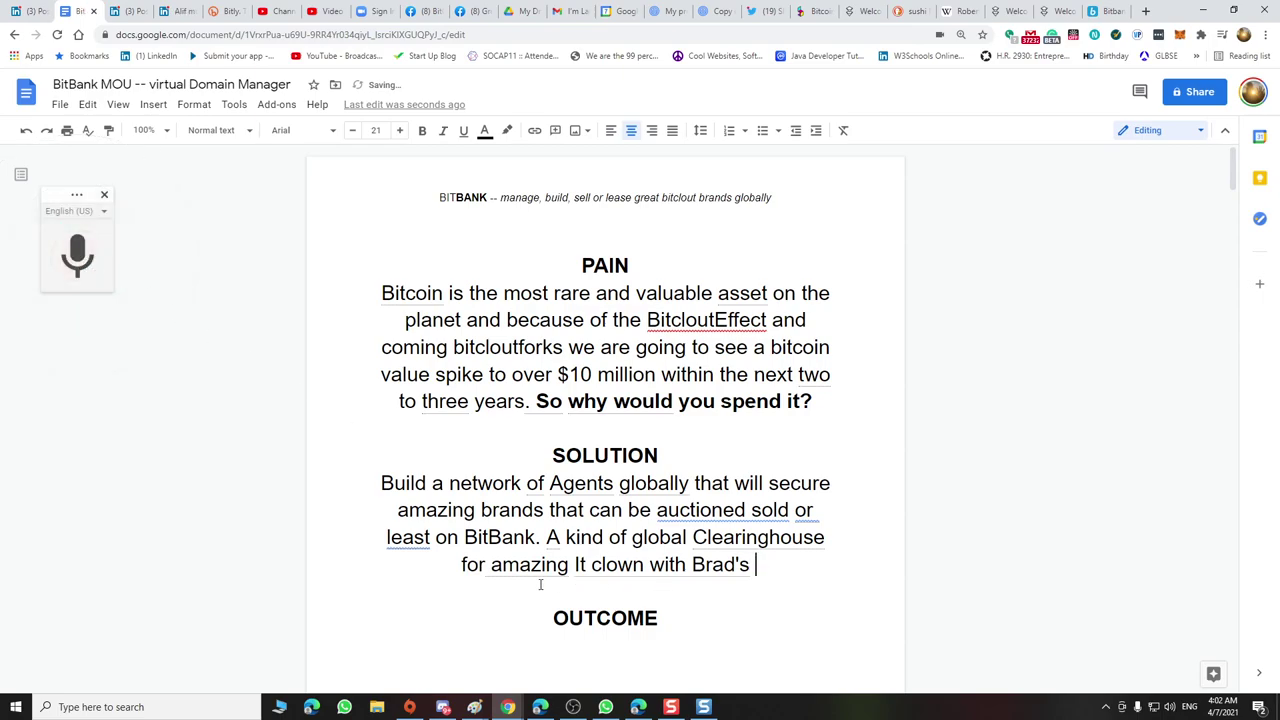
left_click_drag(692, 540, 708, 538)
type("c")
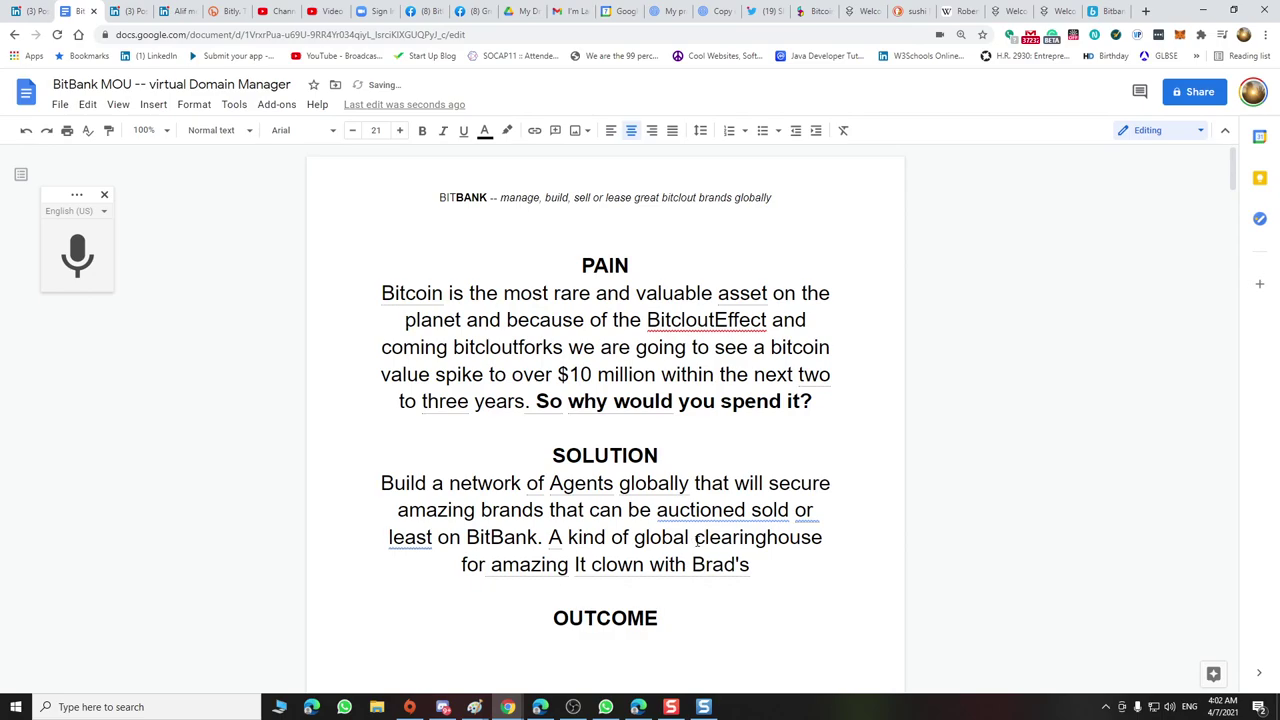
type("decentraliuz")
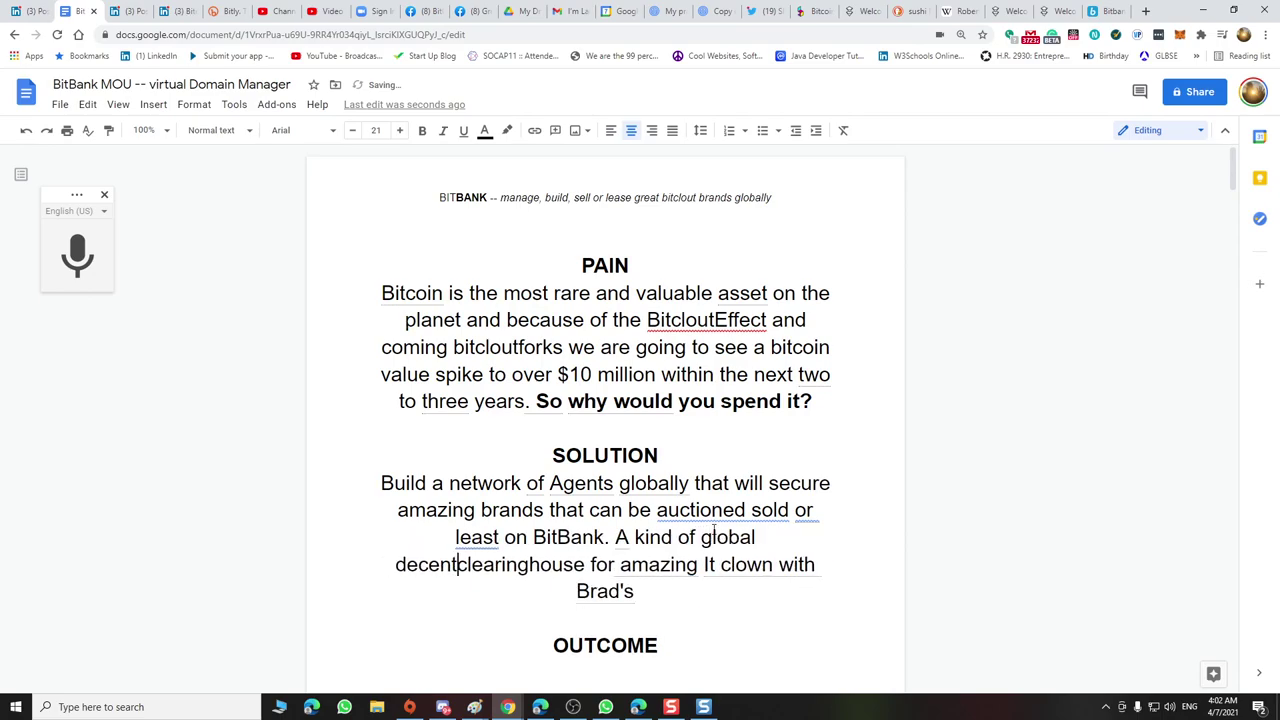
key("BackSpace")
key("BackSpace")
type("zed")
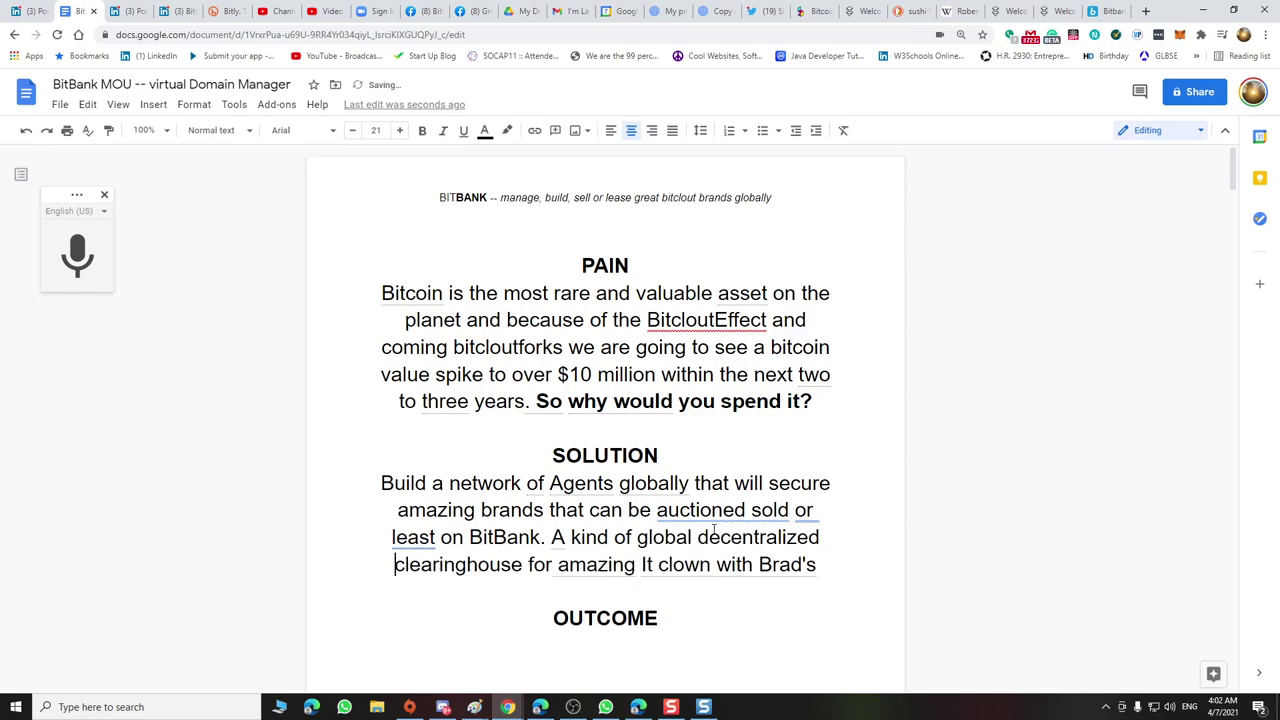
Correct 'least' to 'leased' in the SOLUTION paragraph
left_click(418, 537)
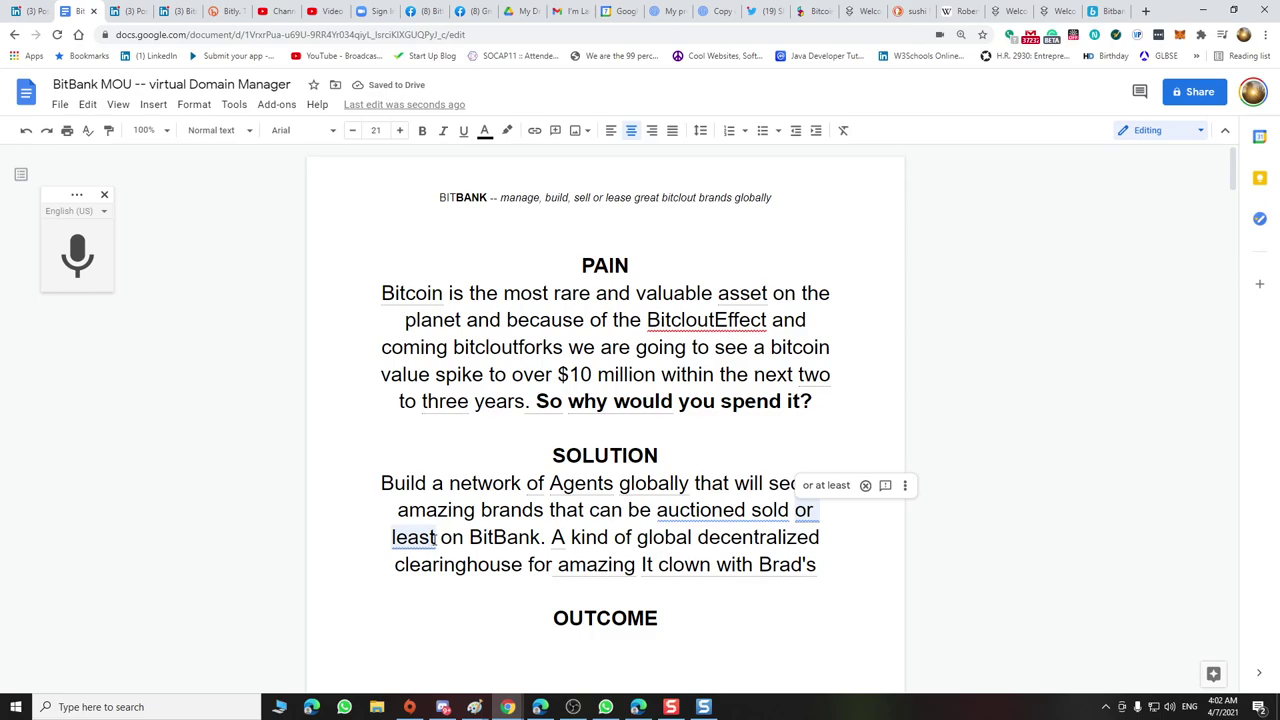
left_click(436, 537)
type("ed")
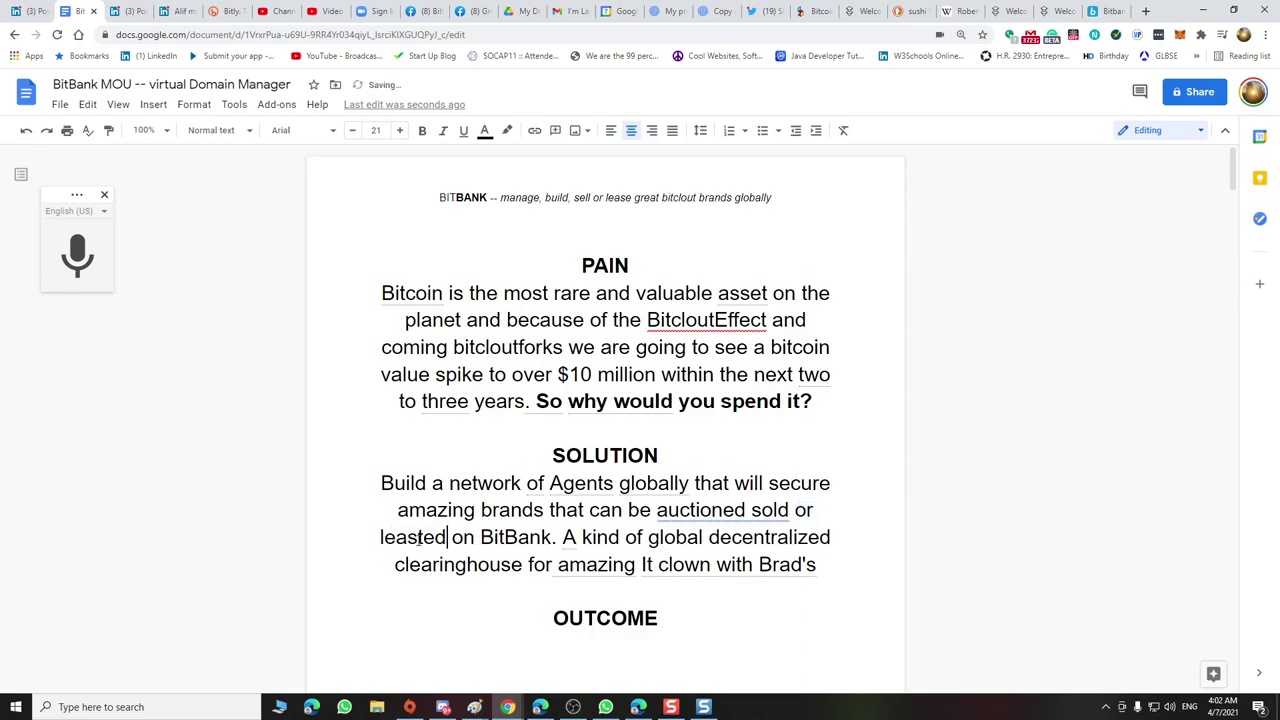
left_click(418, 537)
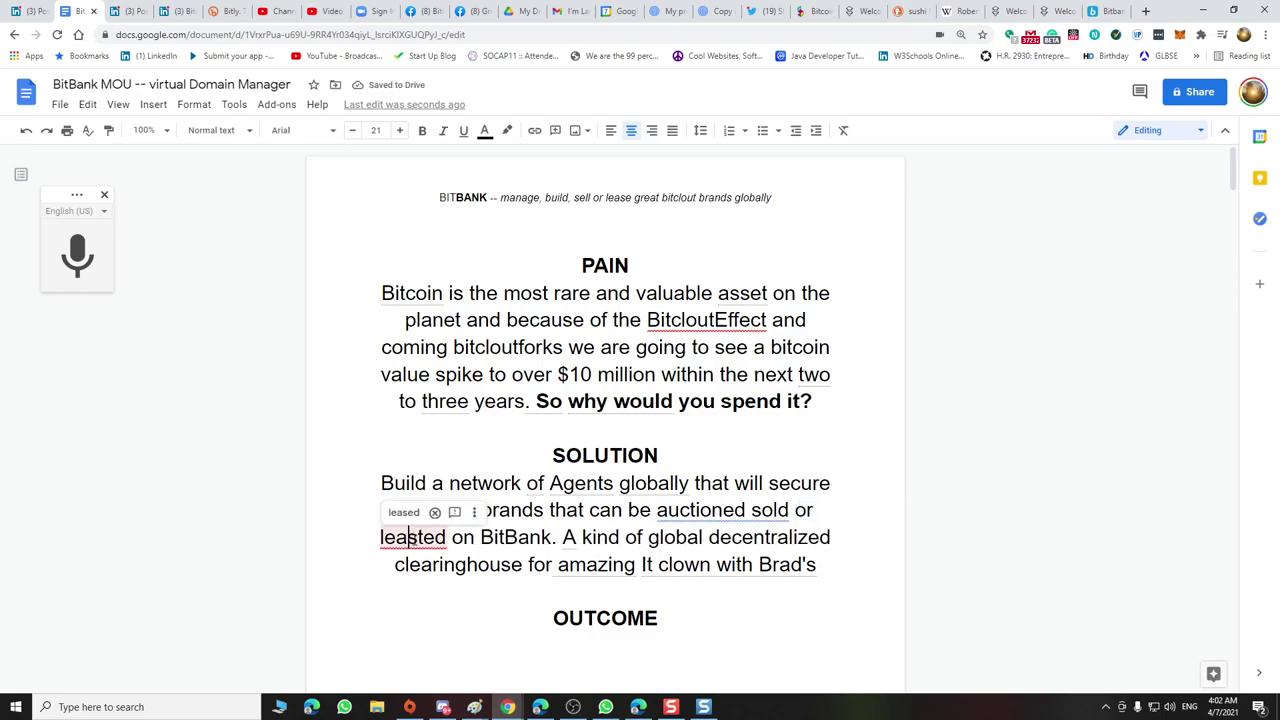
key("Delete")
left_click(473, 540)
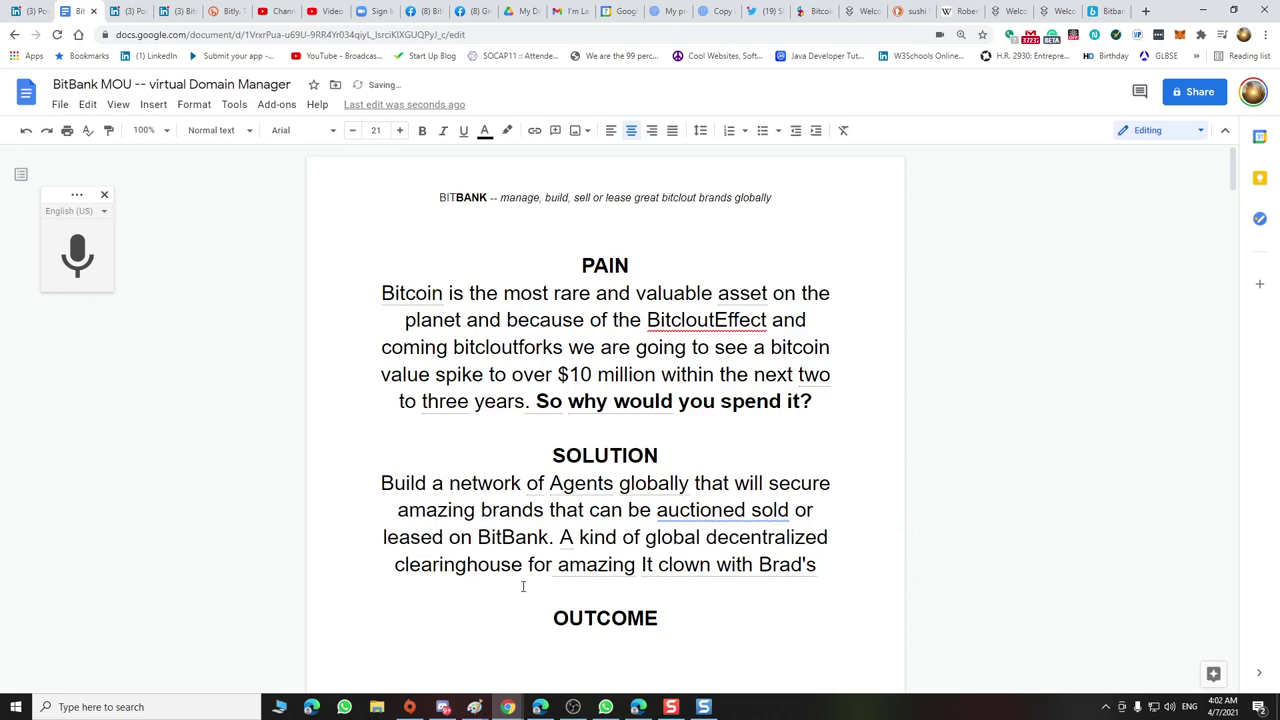
Accept the 'auctioned, sold' comma suggestion and add 'exchanges' after BitBank
left_click(694, 510)
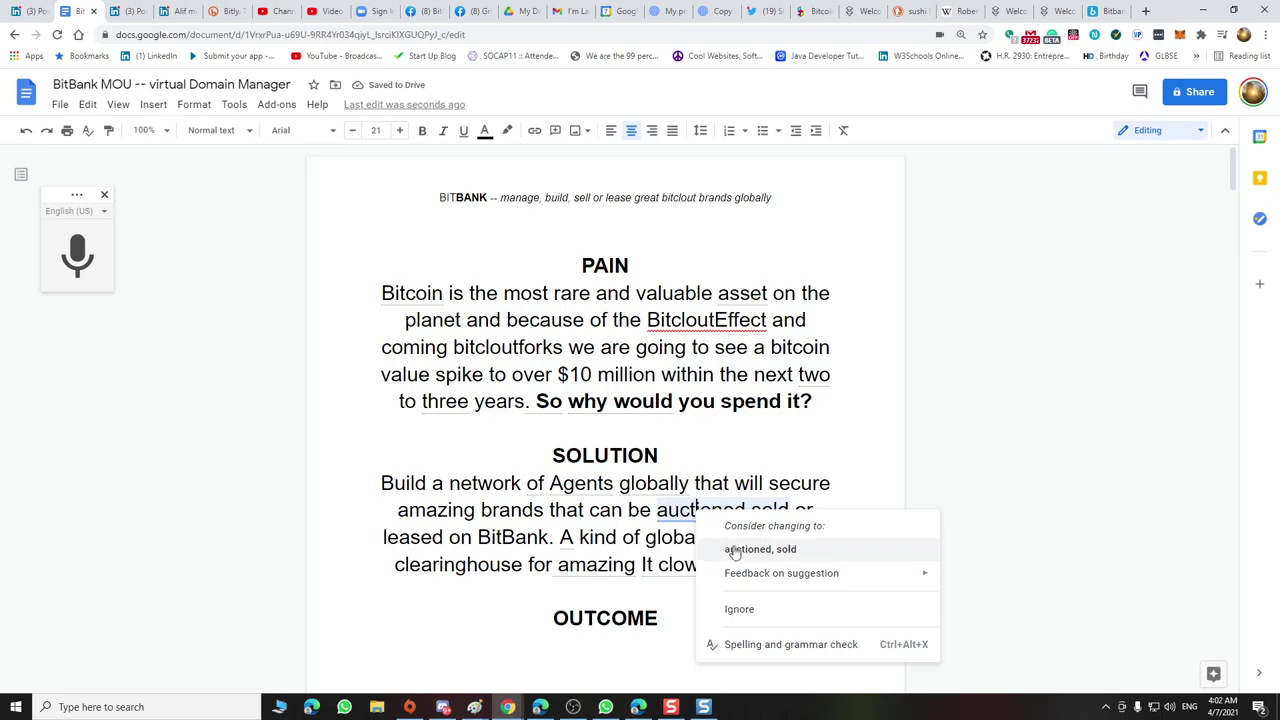
left_click(726, 547)
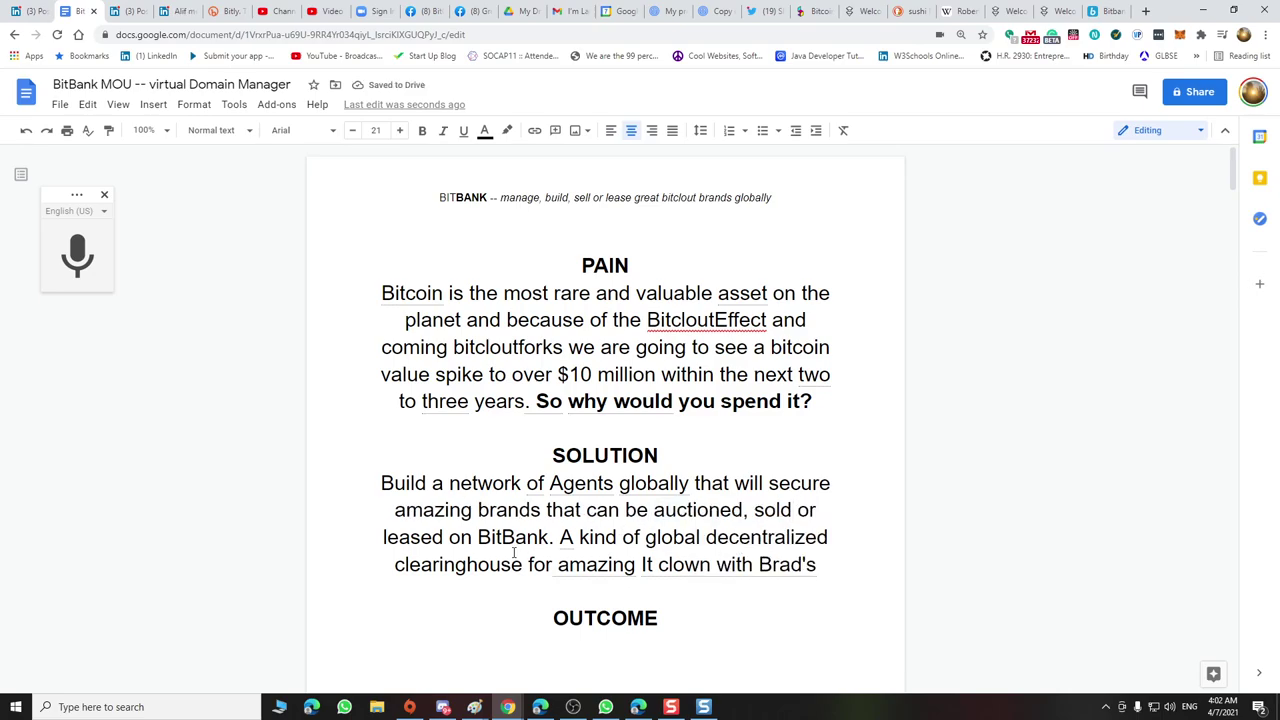
left_click(549, 538)
type("ec")
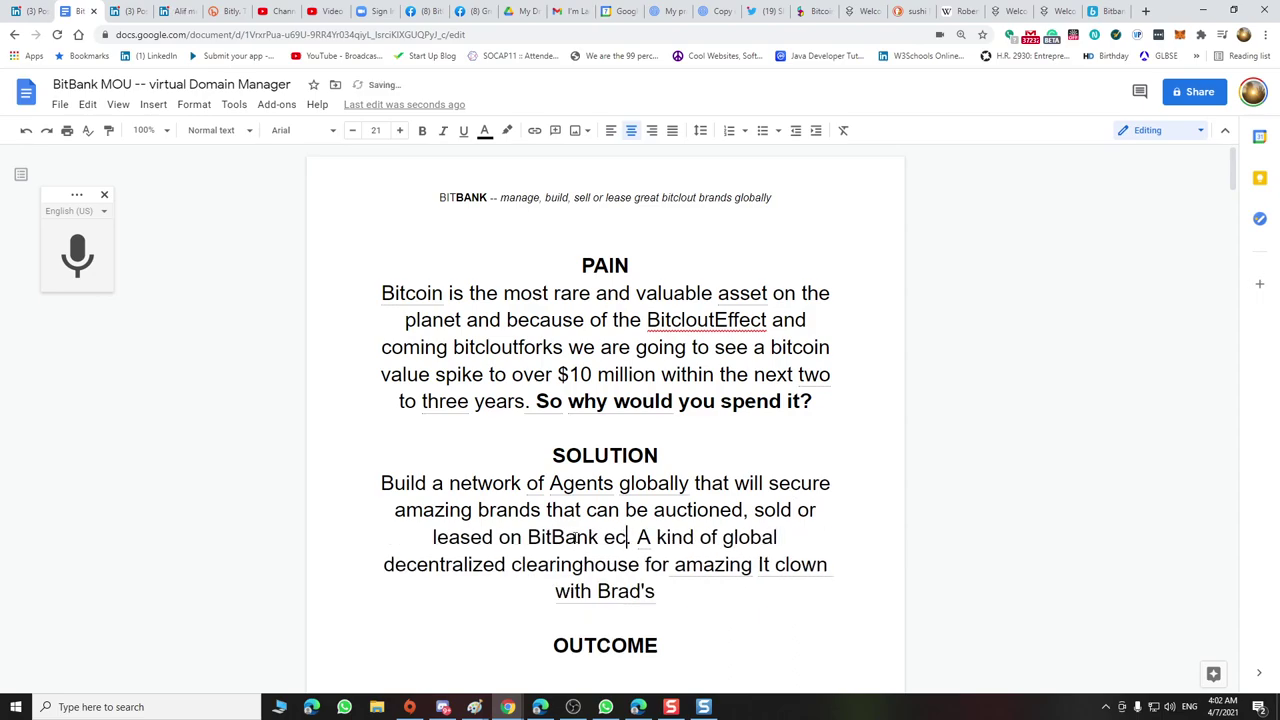
key("BackSpace")
type("xchanges.")
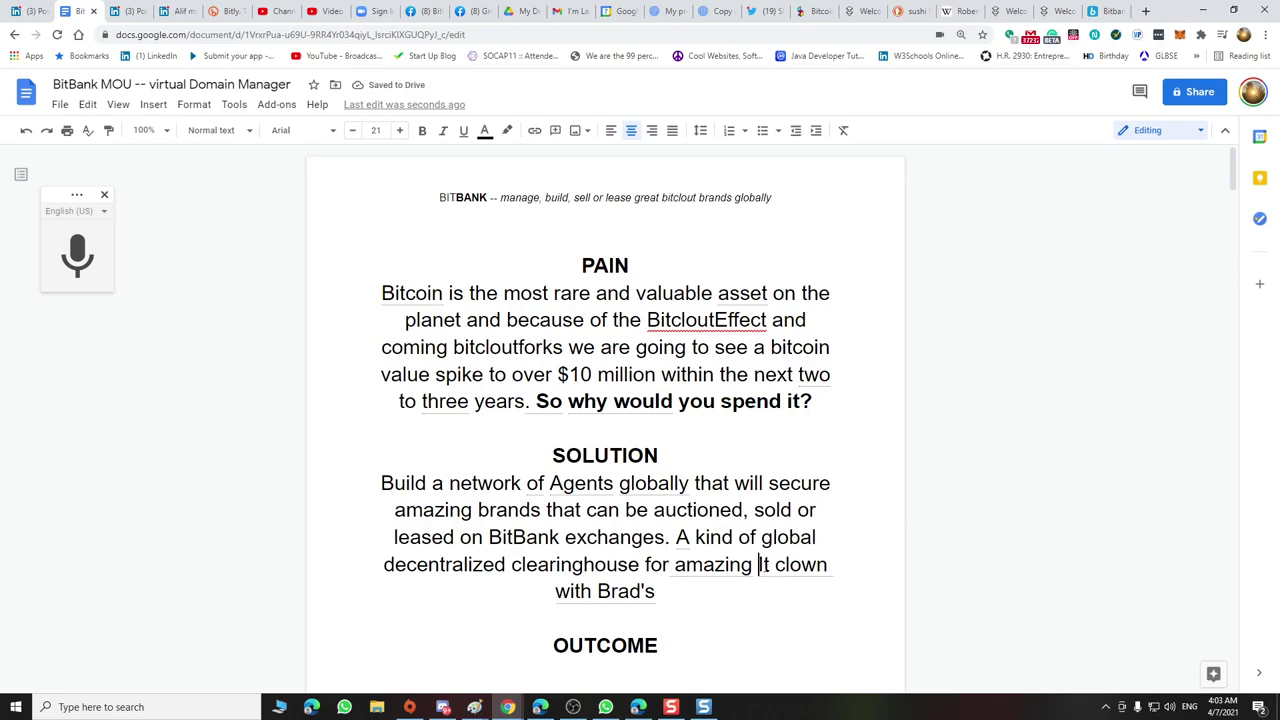
Replace the garbled 'It clown with Brad's' with 'bitclout bands'
left_click_drag(759, 565, 830, 565)
type("bit")
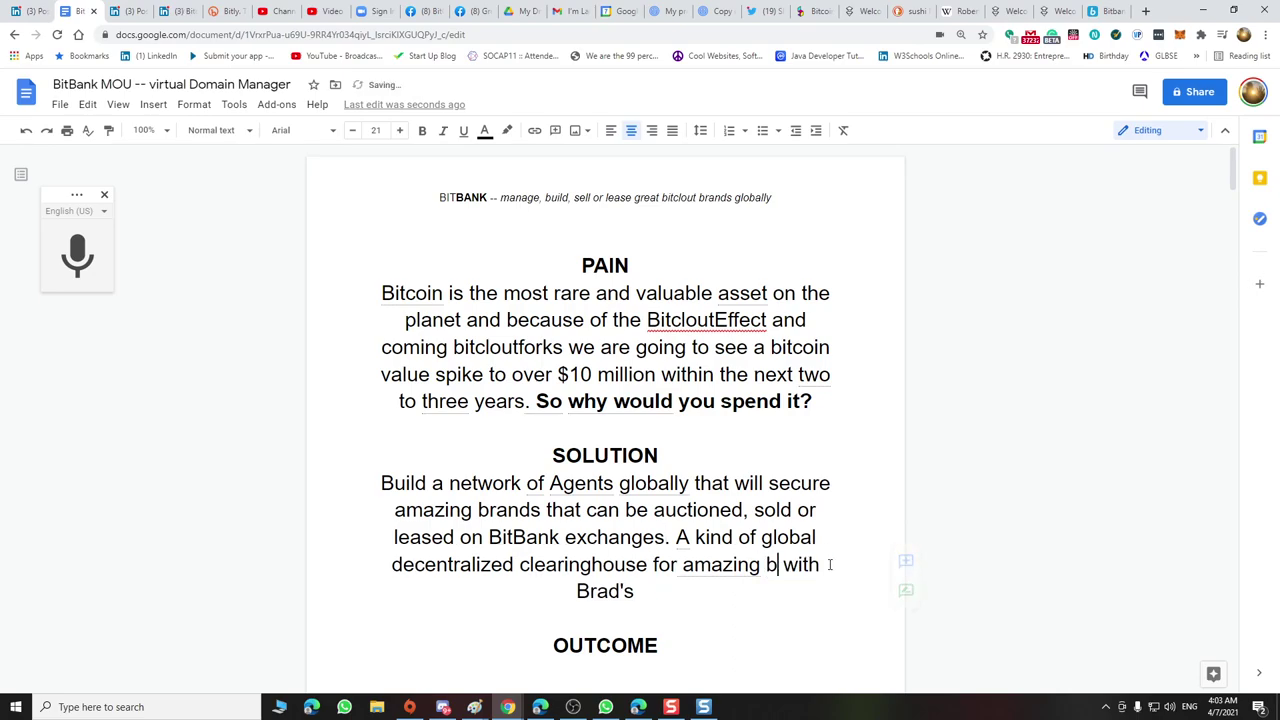
type("clout")
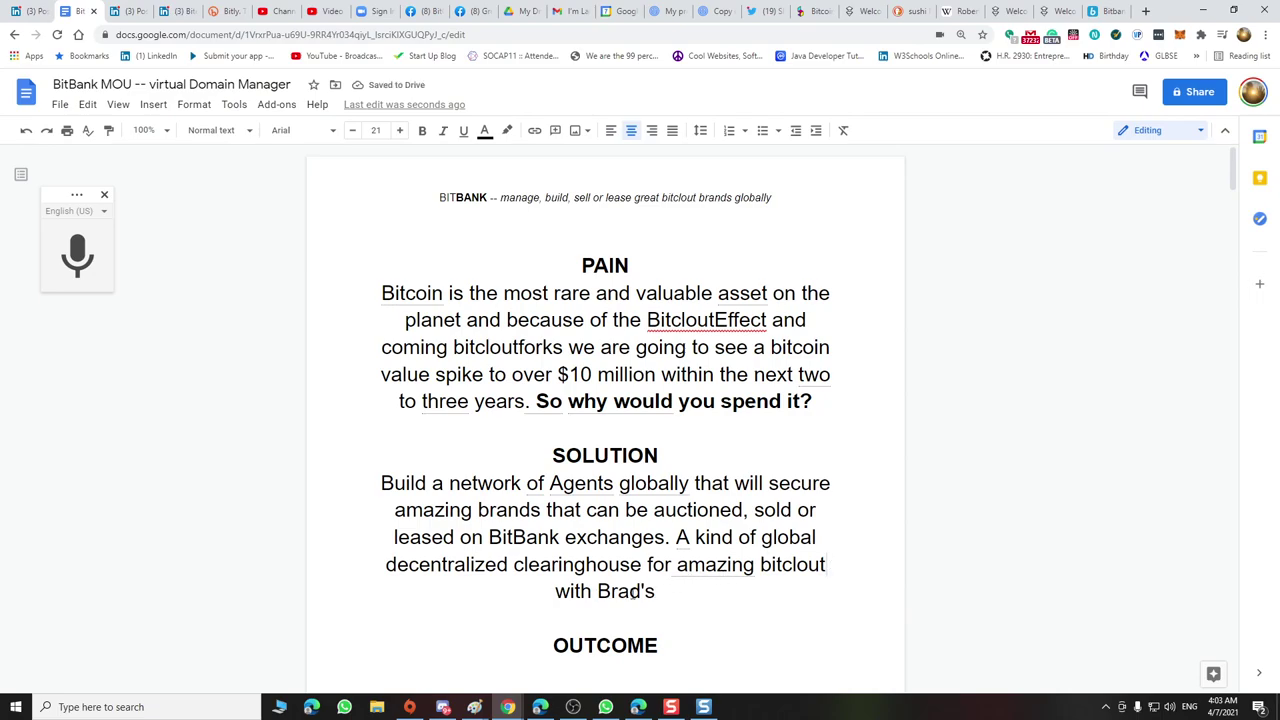
left_click_drag(660, 593, 570, 592)
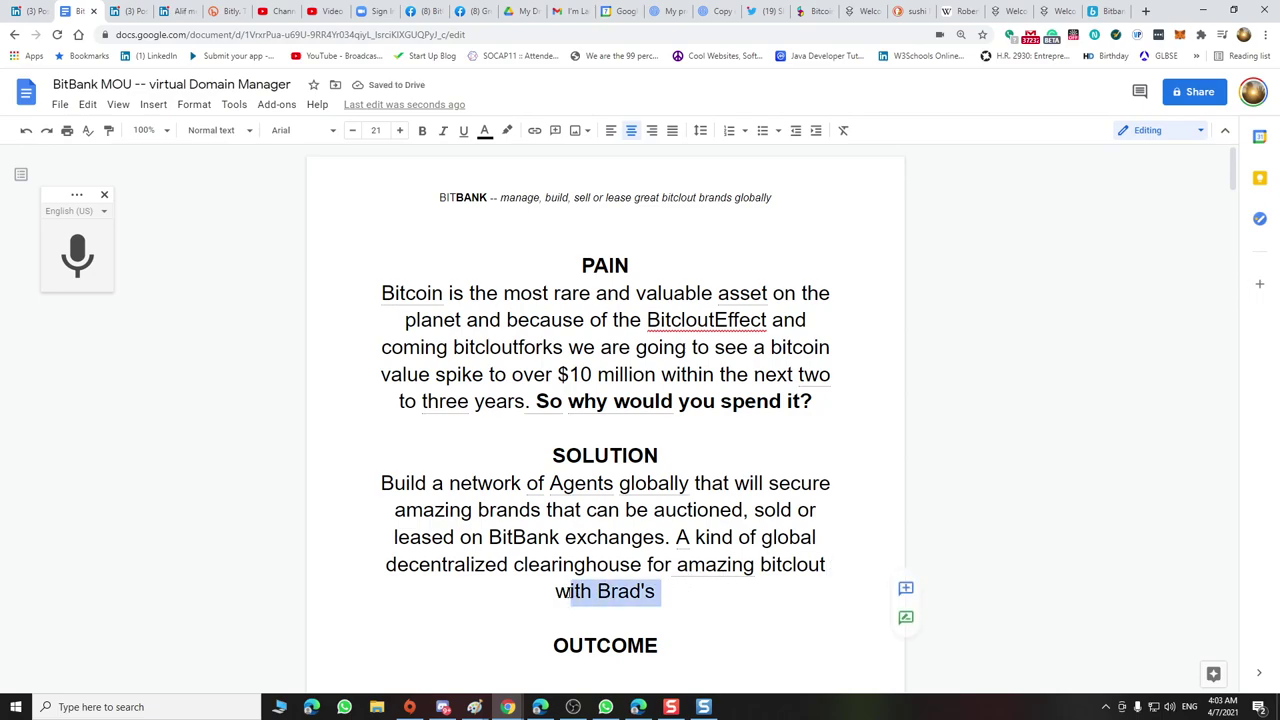
type("ban")
key("BackSpace")
key("BackSpace")
key("BackSpace")
key("BackSpace")
type("baj")
key("BackSpace")
type("nks")
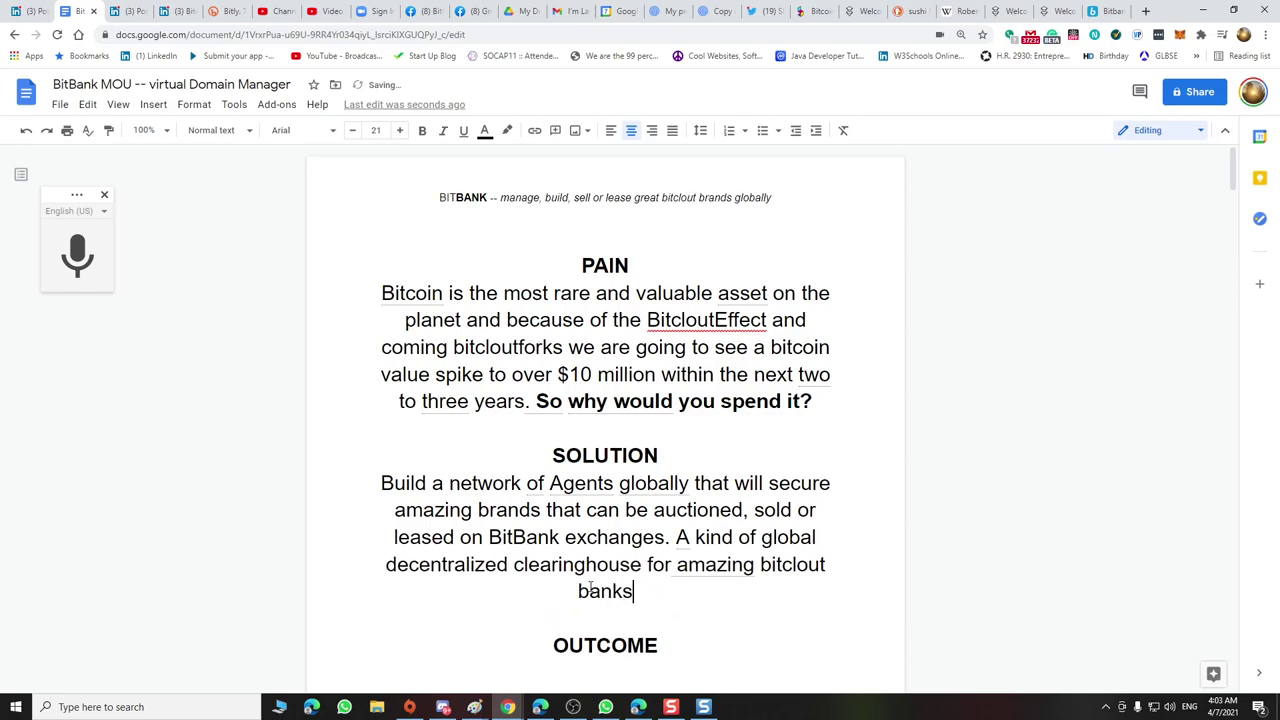
key("BackSpace")
key("BackSpace")
type("ds")
End the SOLUTION paragraph with a period after 'bitclout bands'
scroll(460, 517, "down", 2)
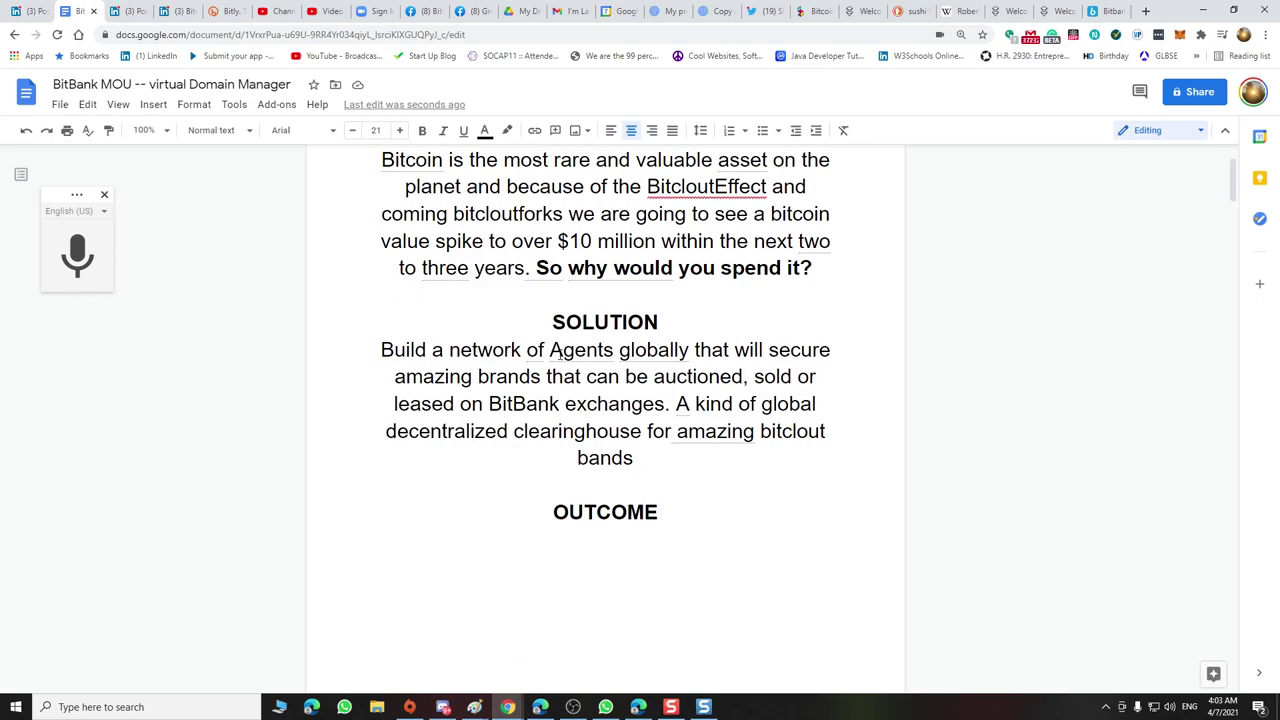
left_click(549, 349)
left_click(641, 456)
type(".")
left_click(609, 540)
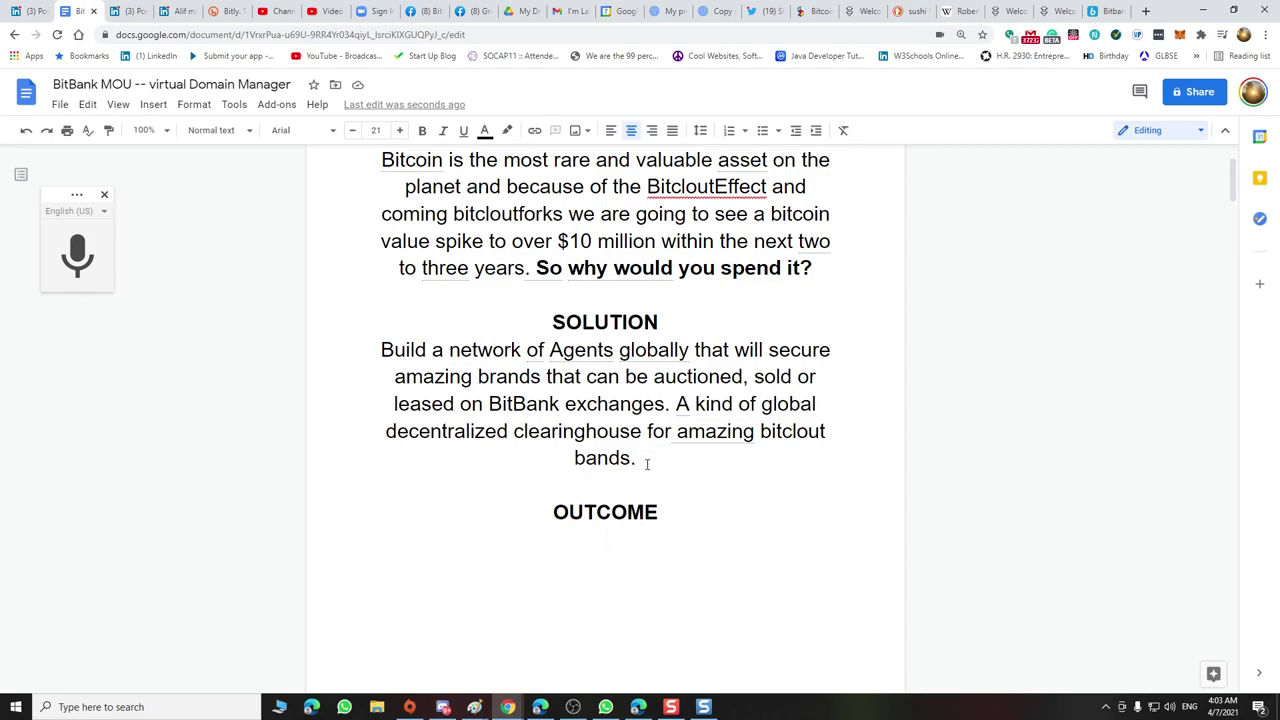
scroll(647, 464, "up", 2)
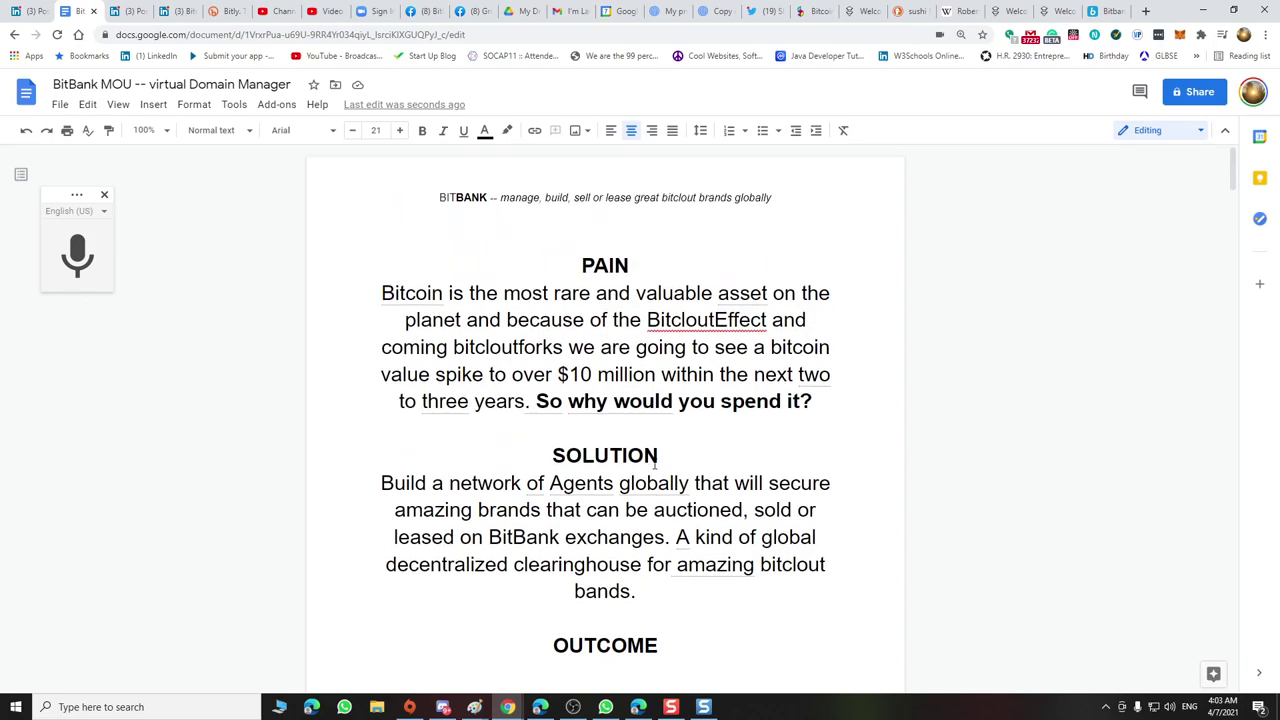
scroll(656, 461, "down", 1)
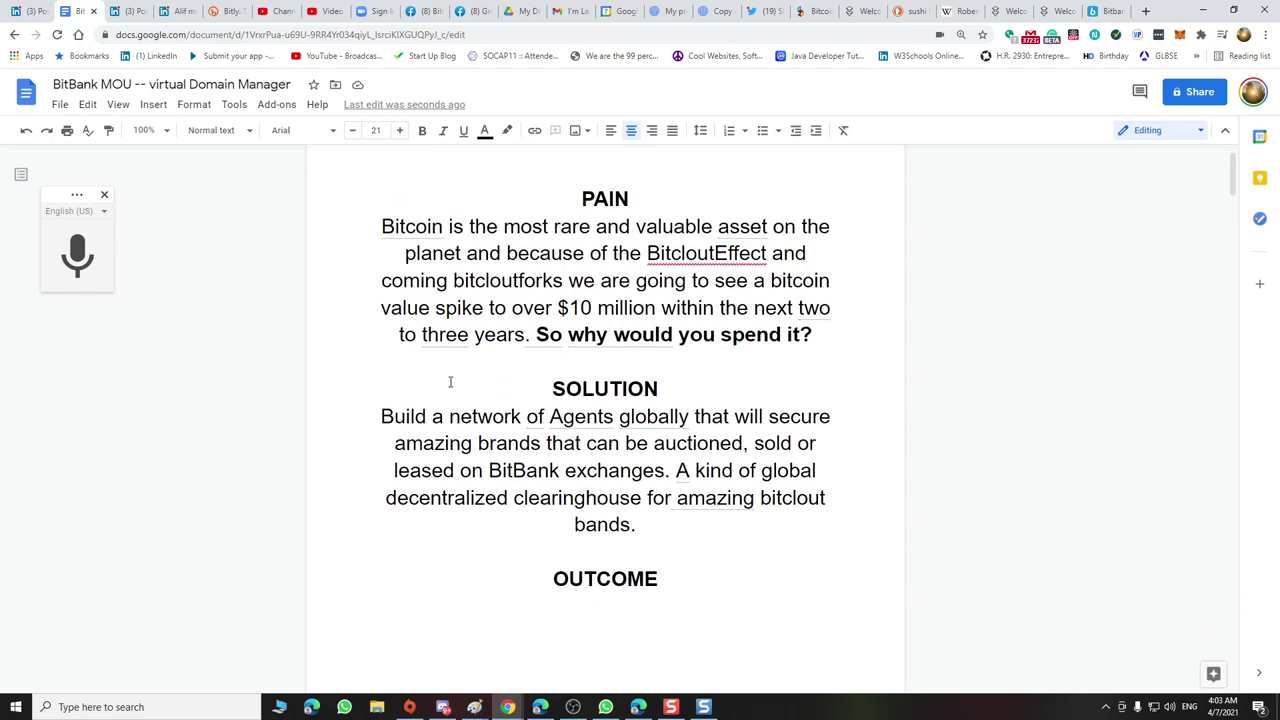
Reword SOLUTION to 'Build a global network of Agents that will secure and build'
left_click(451, 416)
type("global")
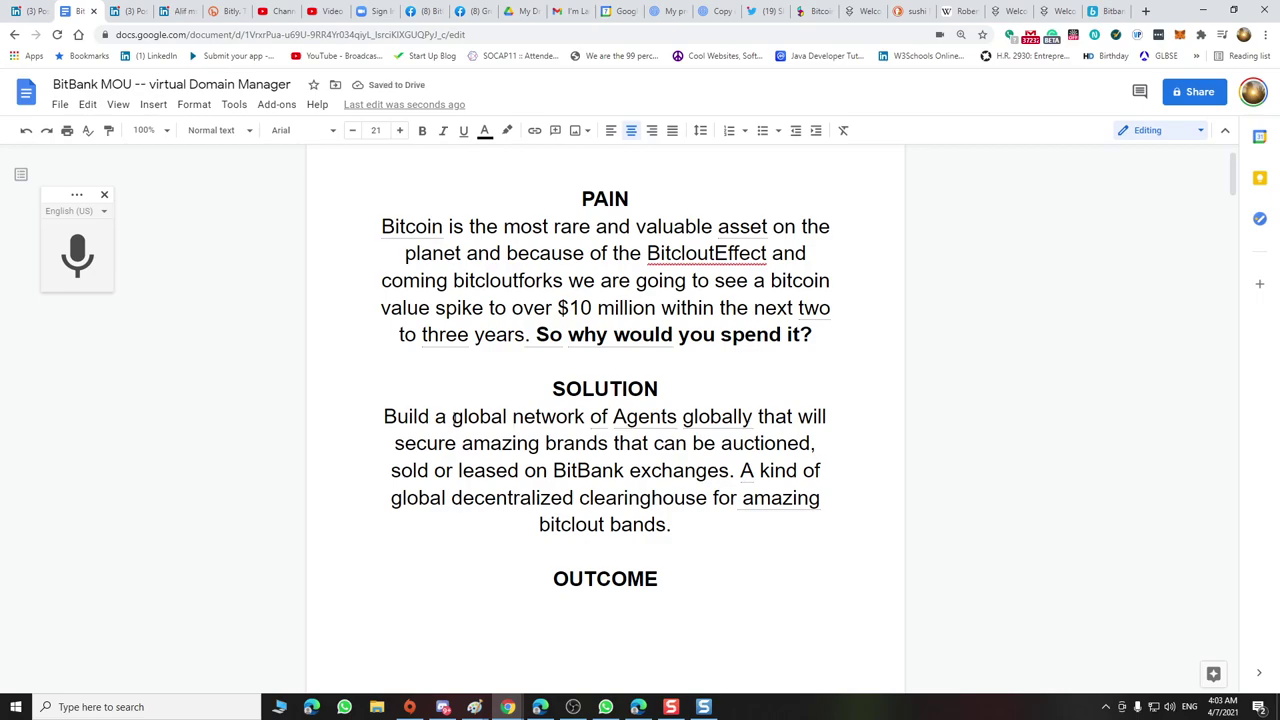
double_click(705, 418)
key("BackSpace")
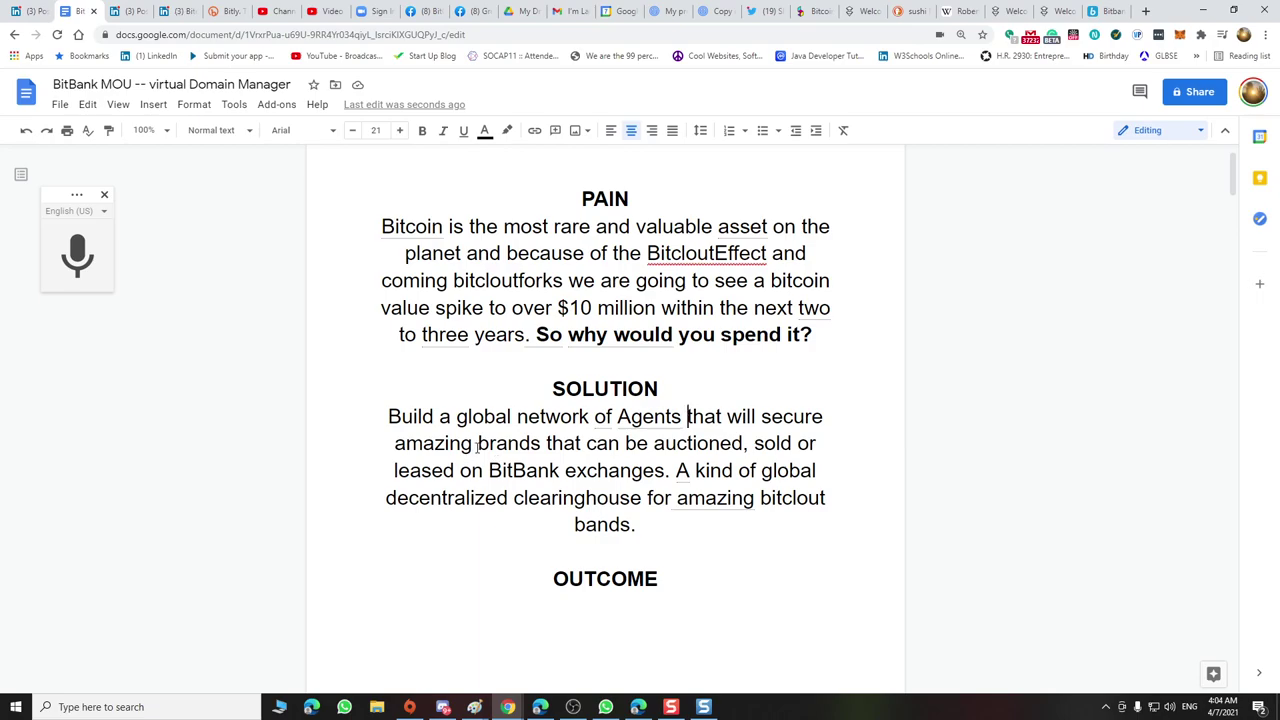
left_click(825, 420)
type("and ")
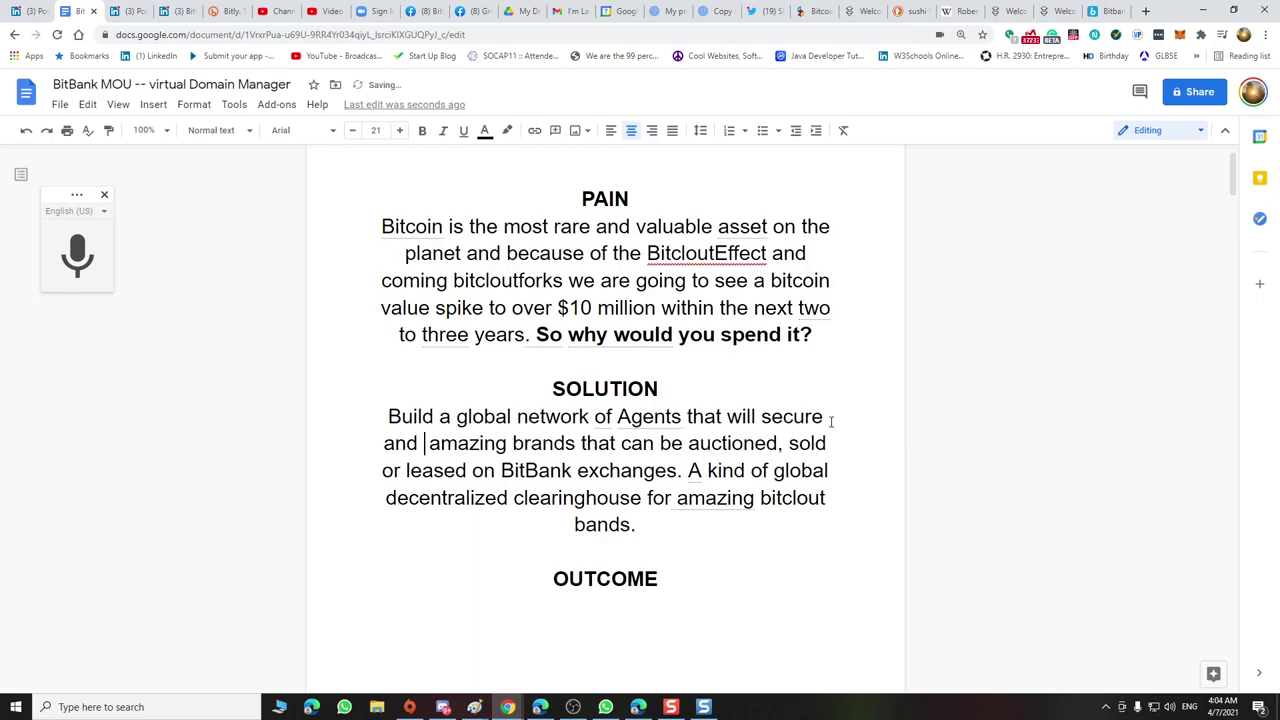
type("build")
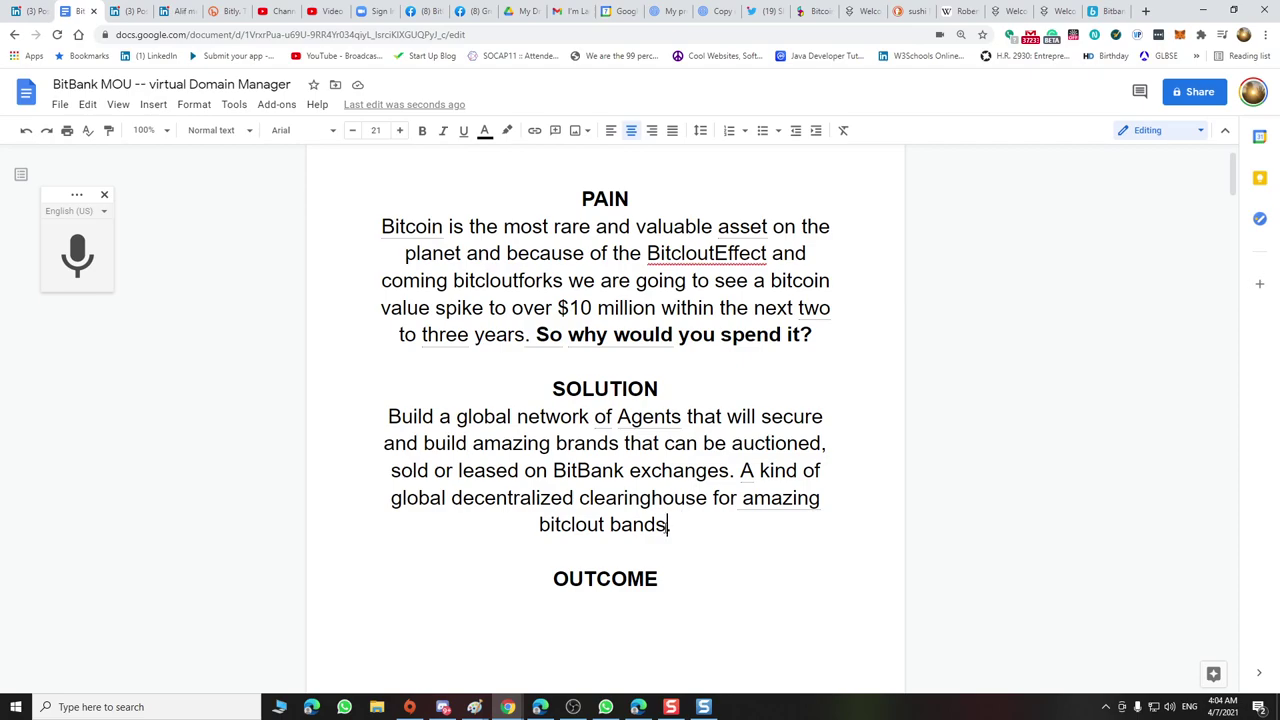
Check the spelling of 'amazing', then dictate 'Create a residual income 4 individuals' under OUTCOME
right_click(762, 500)
key("Escape")
left_click(782, 498)
left_click(720, 517)
left_click(612, 619)
left_click(77, 262)
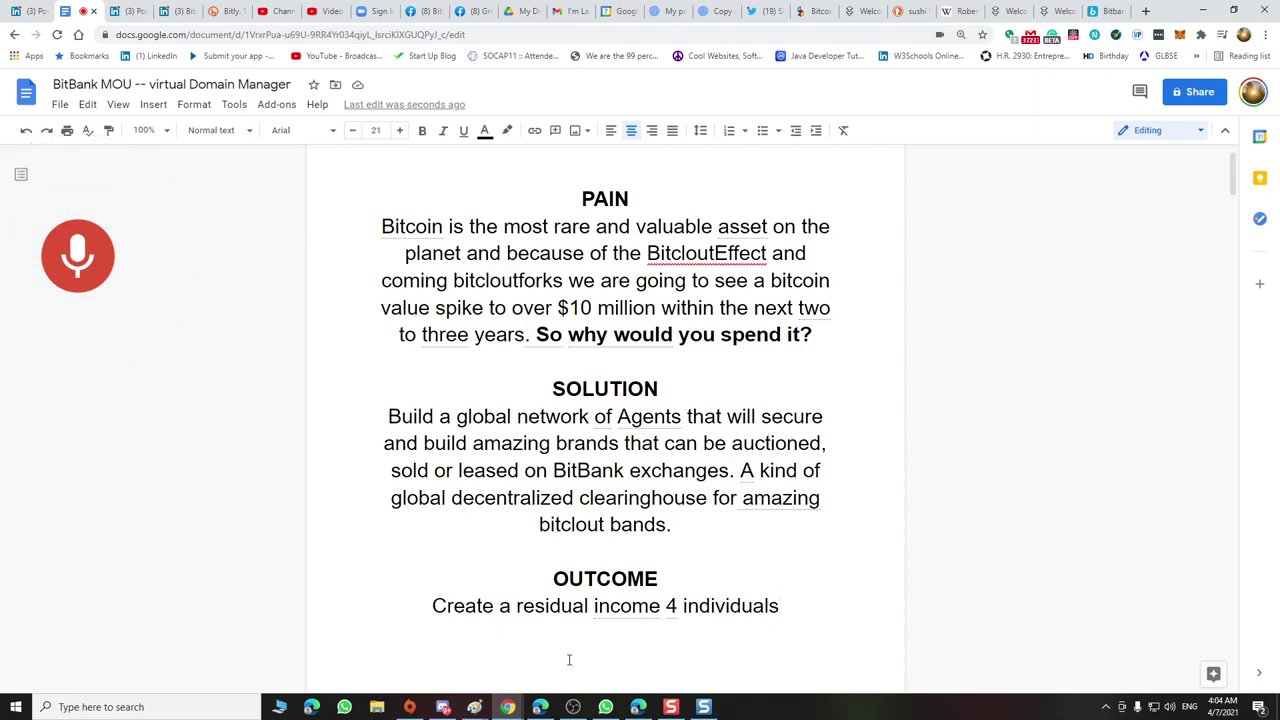
Change the OUTCOME line's '4' to 'for' and replace 'individuals' with 'A'
left_click(670, 606)
double_click(673, 606)
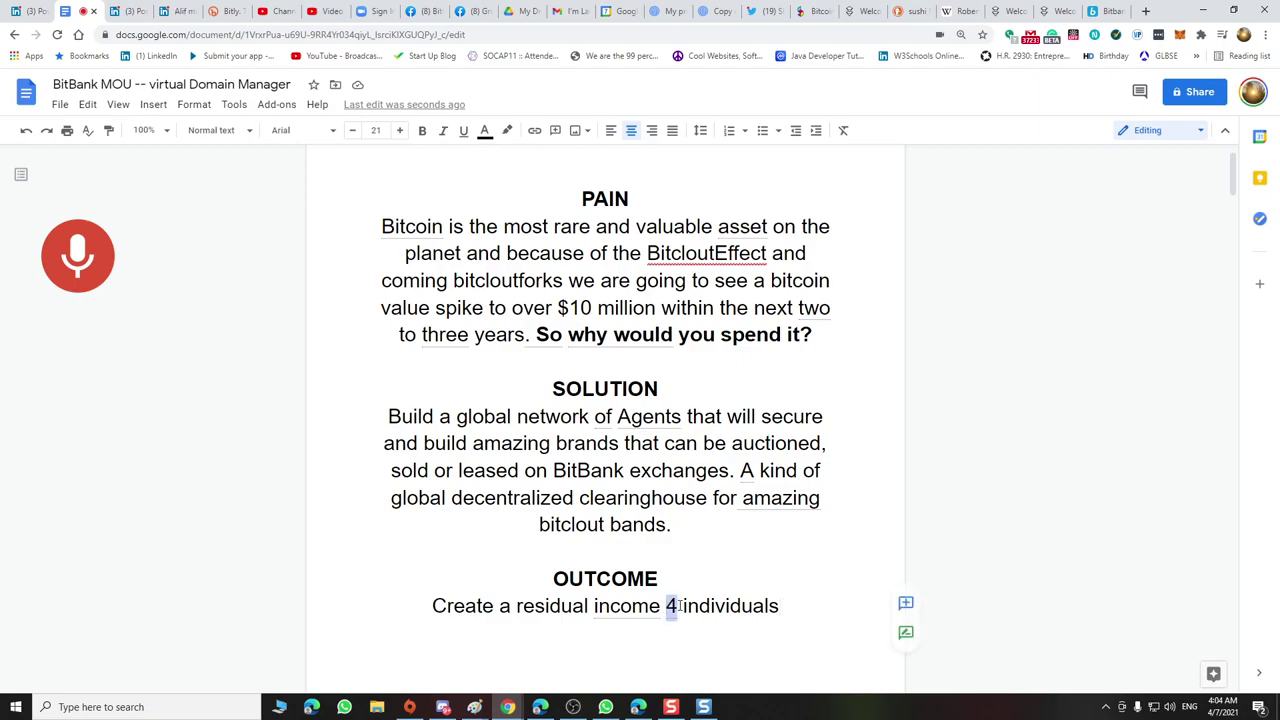
type("for")
left_click(797, 607)
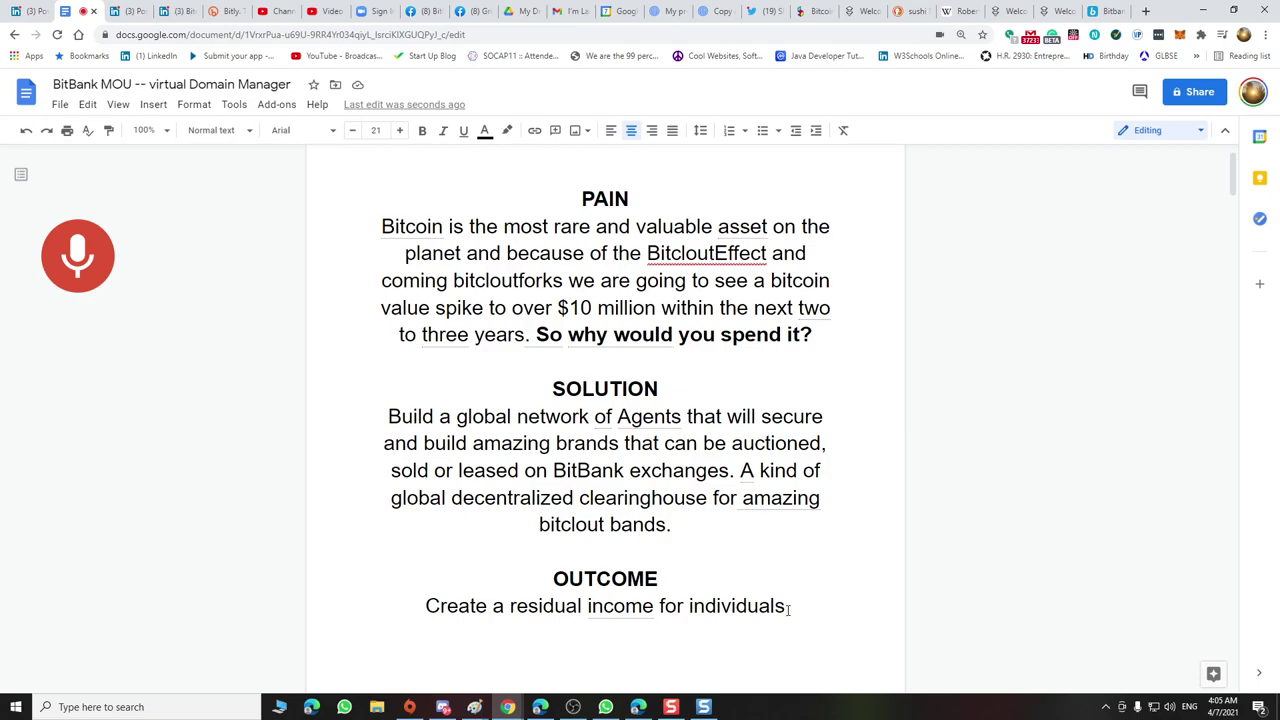
type(".")
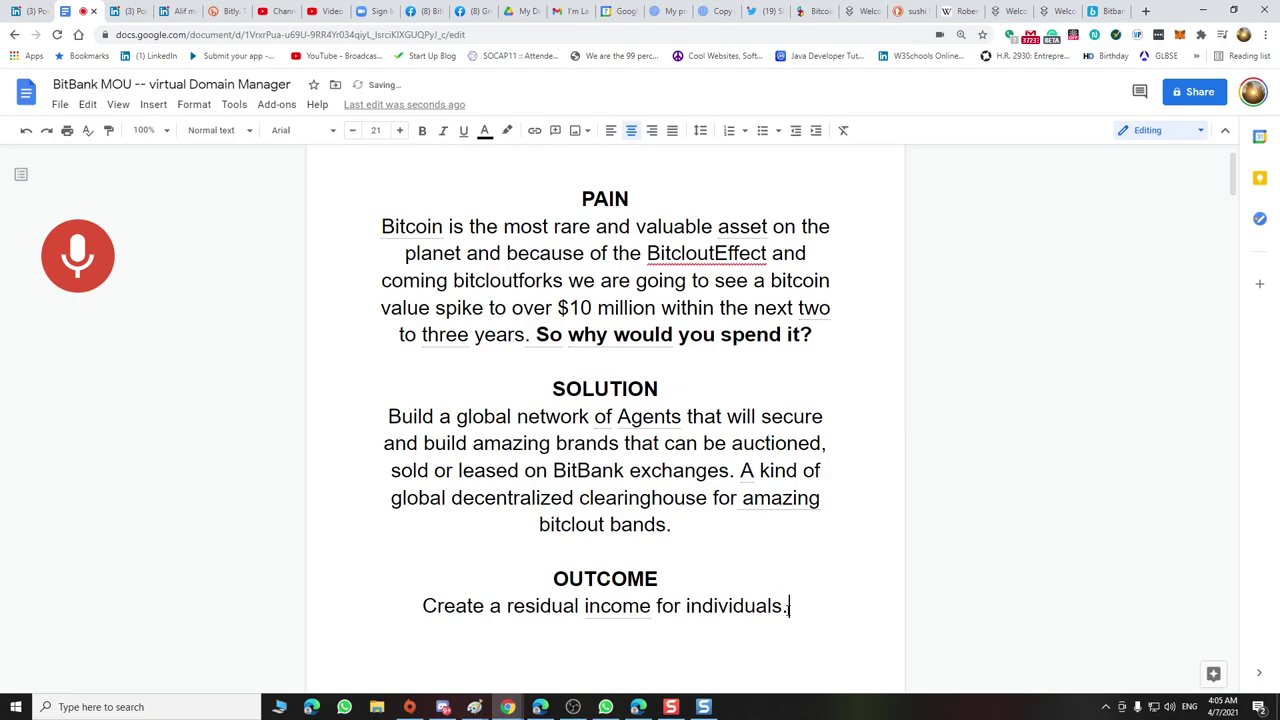
key("BackSpace")
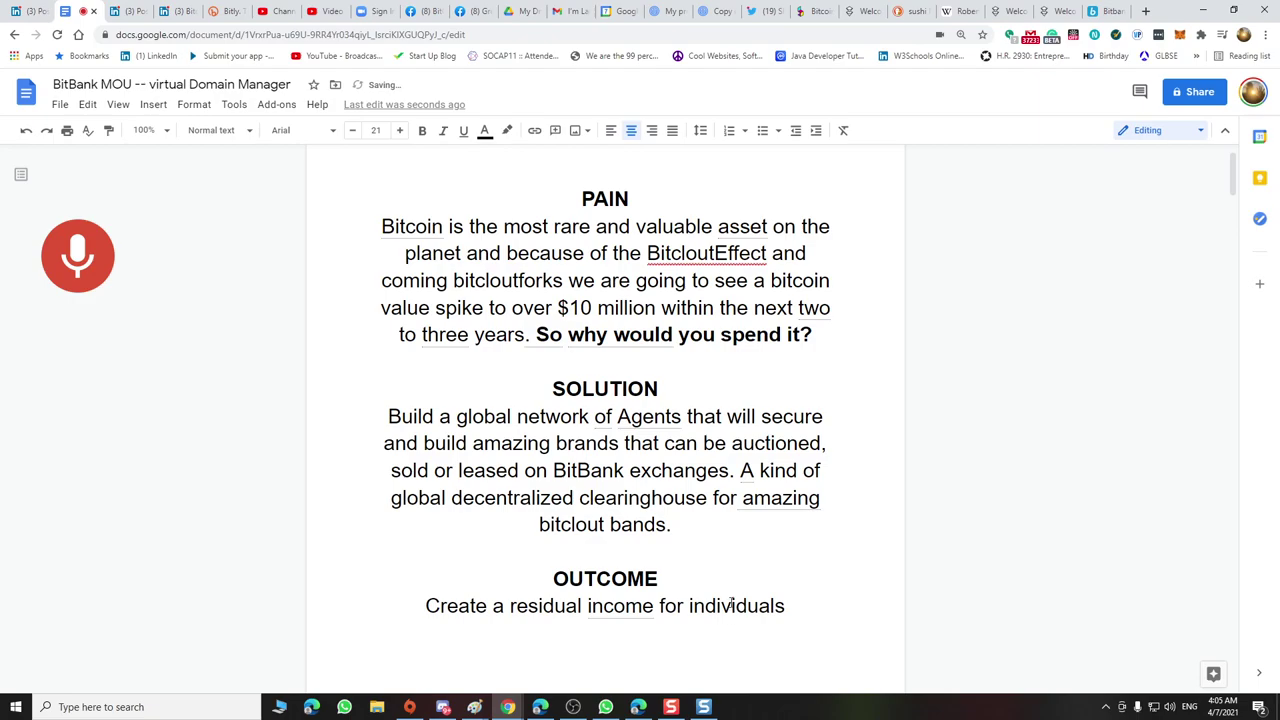
double_click(733, 605)
type("A")
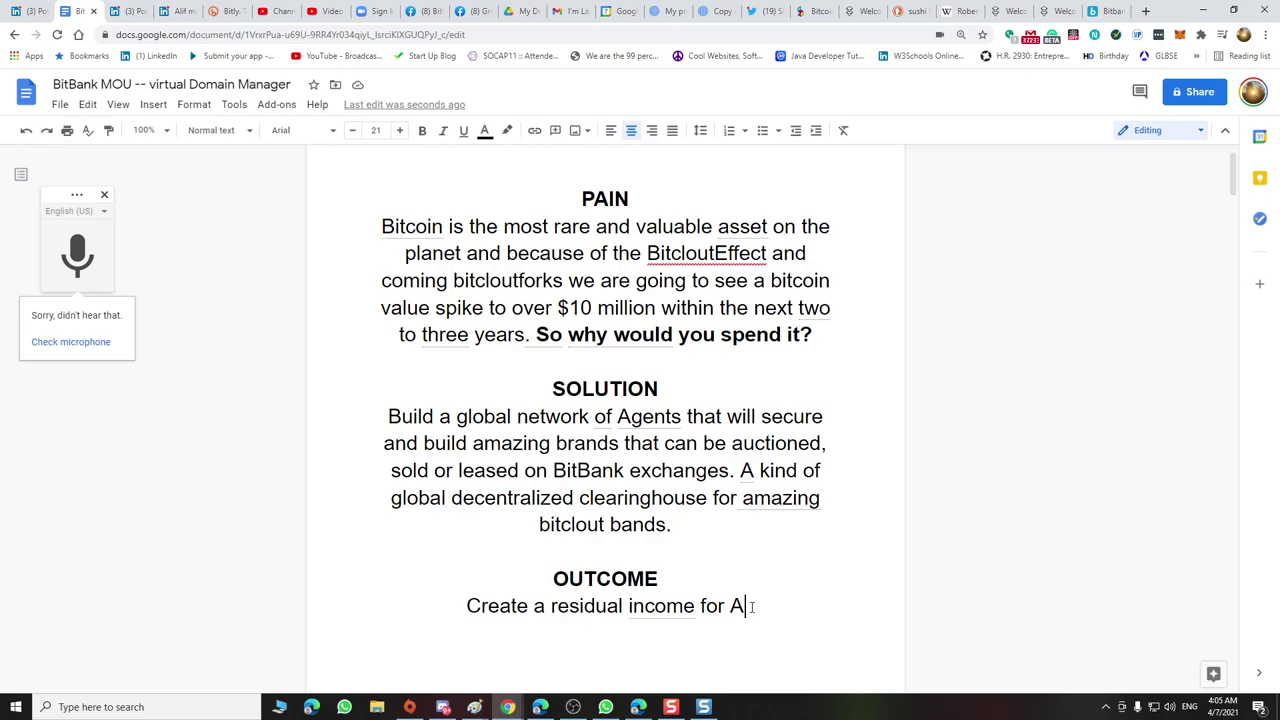
Dictate the rest of the OUTCOME line, removing the duplicate 'A' and capitalising 'Clients'
left_click(77, 255)
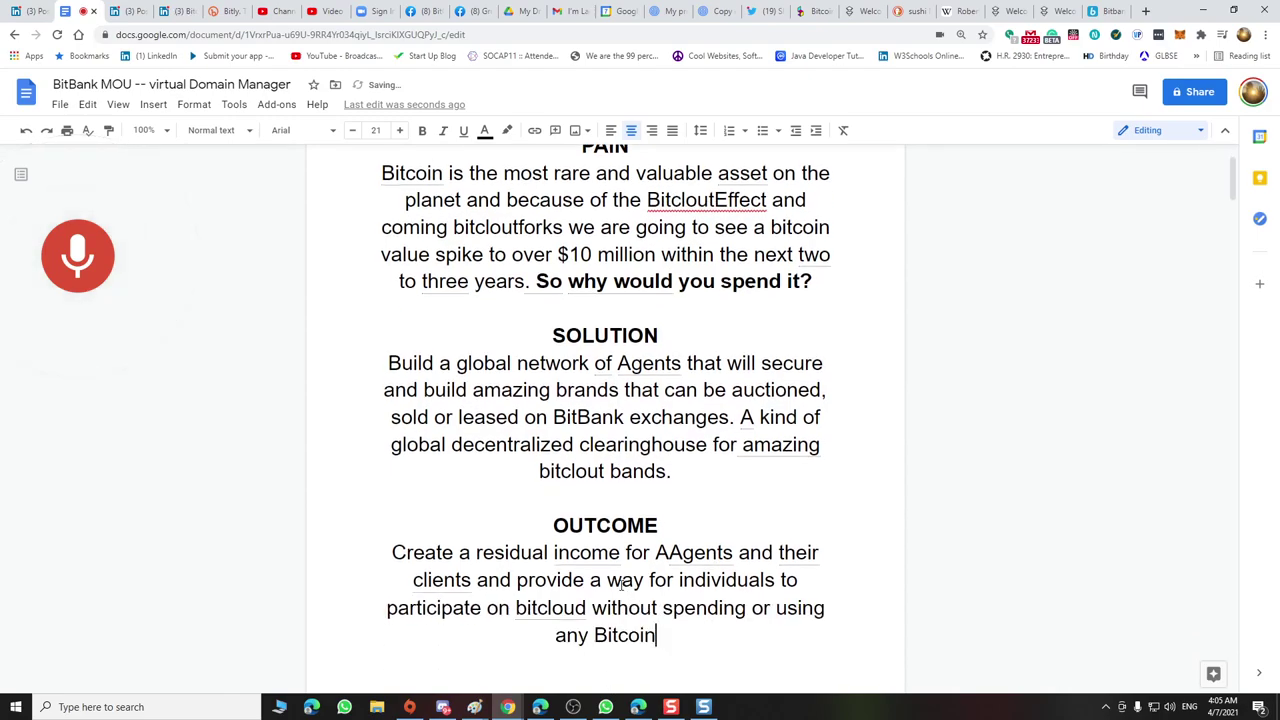
left_click(671, 553)
key("BackSpace")
left_click(421, 580)
key("BackSpace")
type("C")
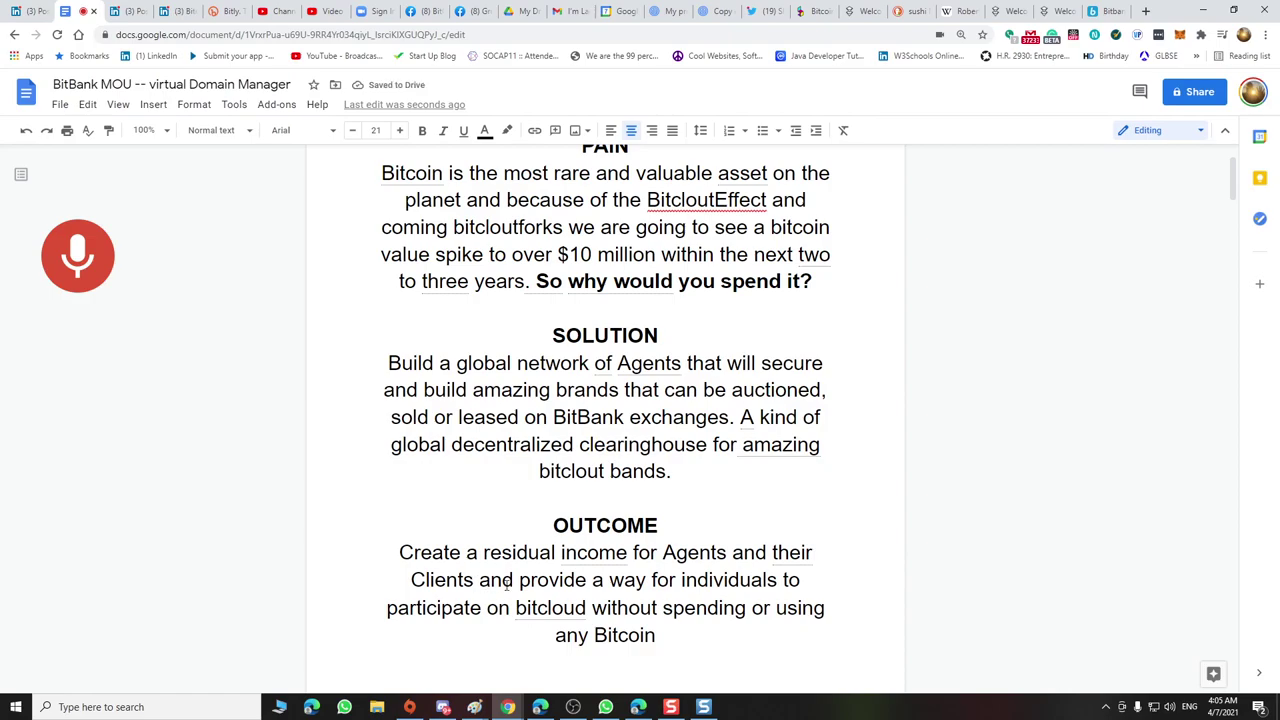
Review the 'their' suggestion and end the paragraph with '!' after 'any Bitcoin'
right_click(796, 552)
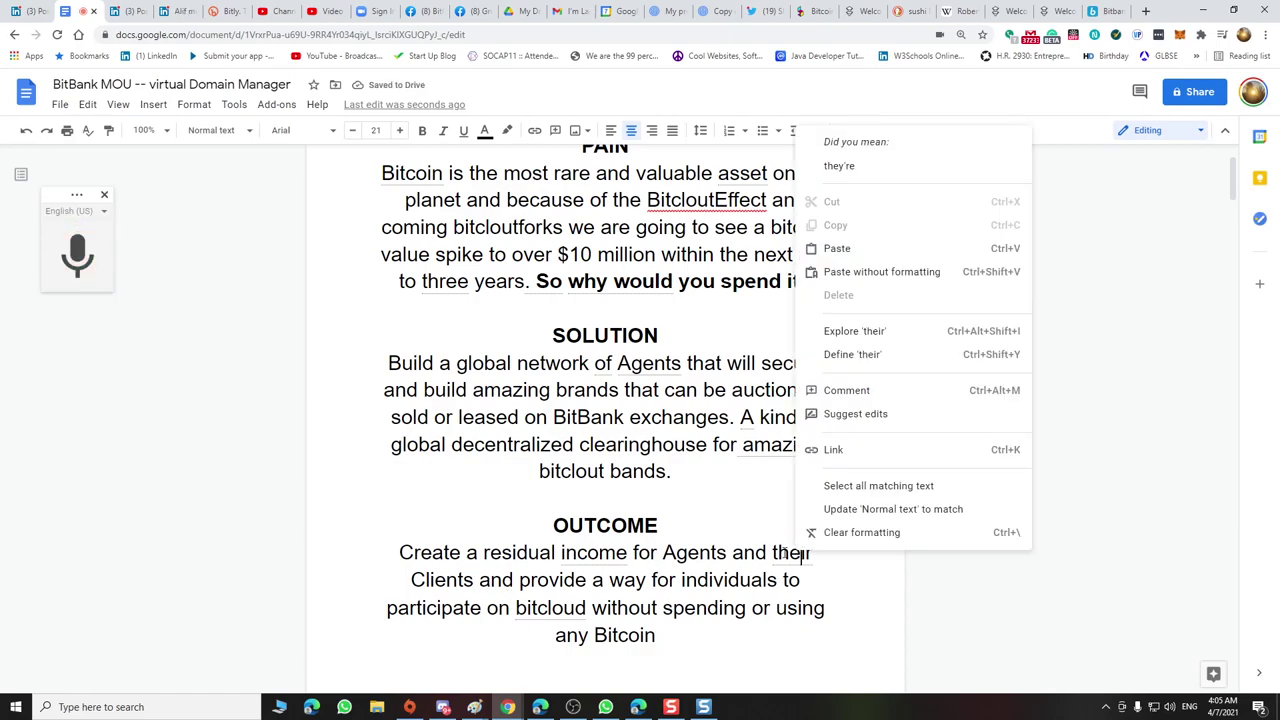
key("Escape")
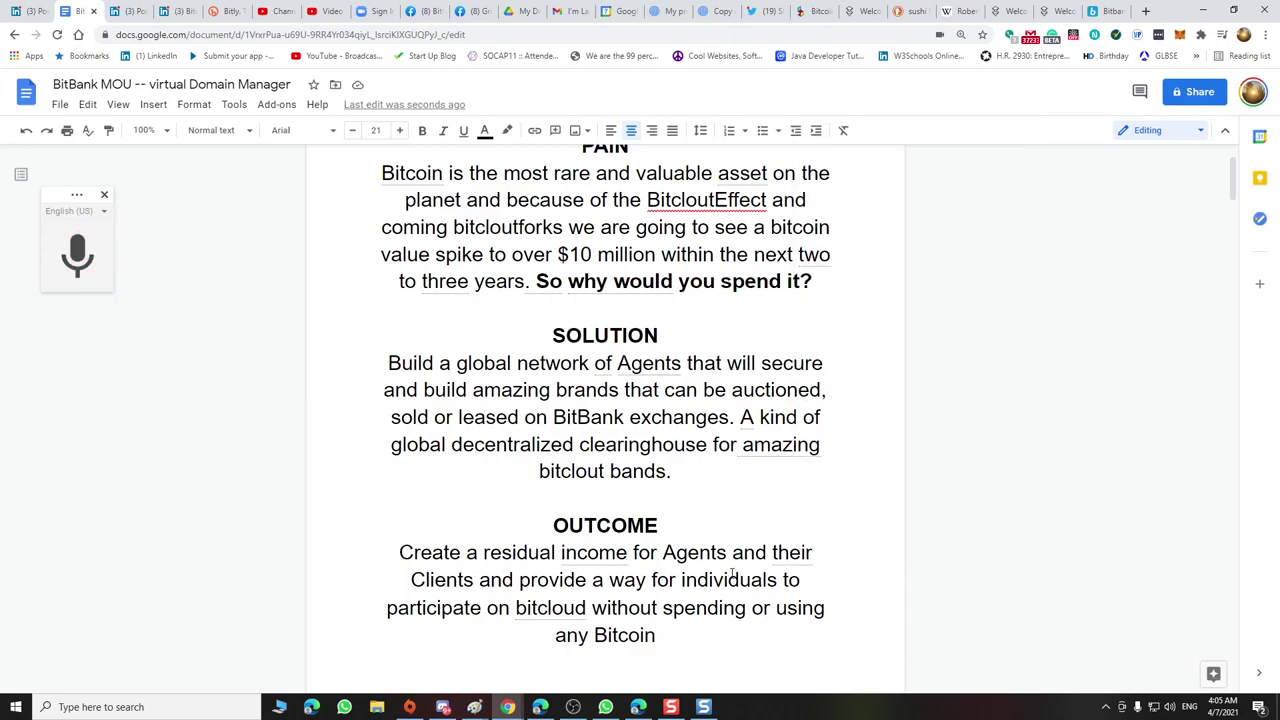
left_click(649, 641)
type("!")
scroll(677, 557, "down", 10)
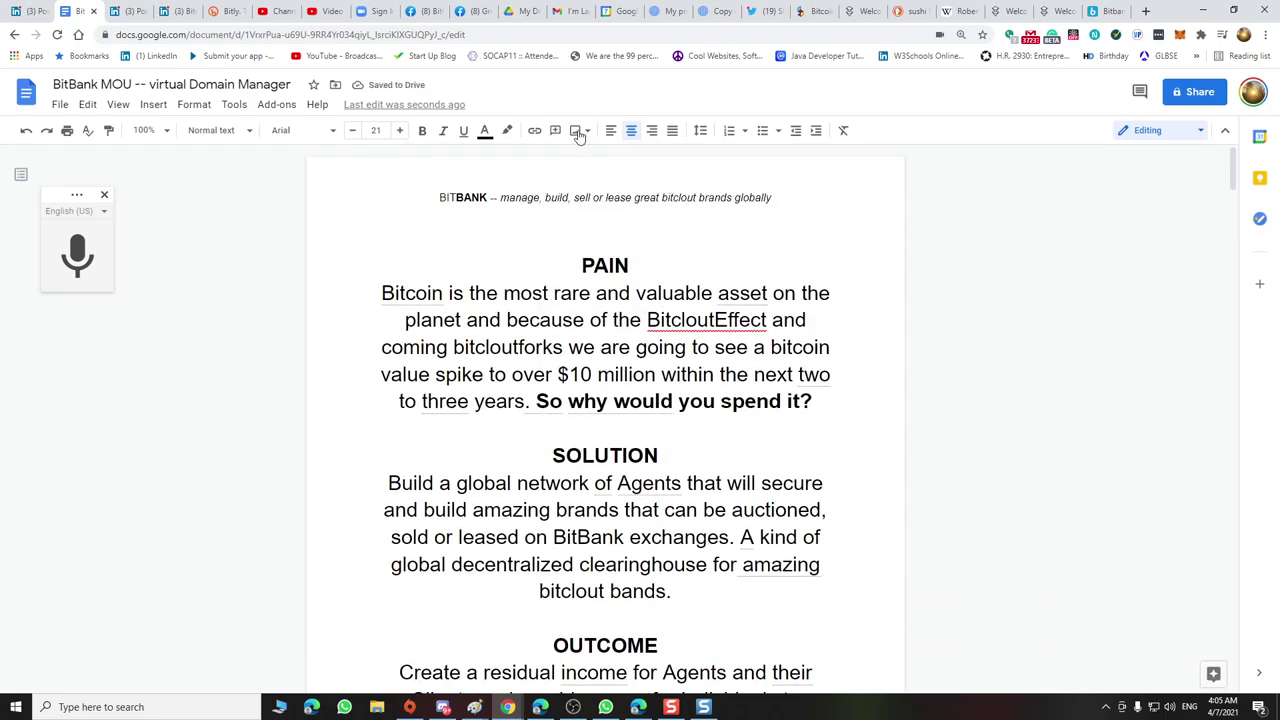
Start uploading an image from the computer onto the empty line above PAIN, browsing Pictures
left_click(592, 214)
left_click(153, 104)
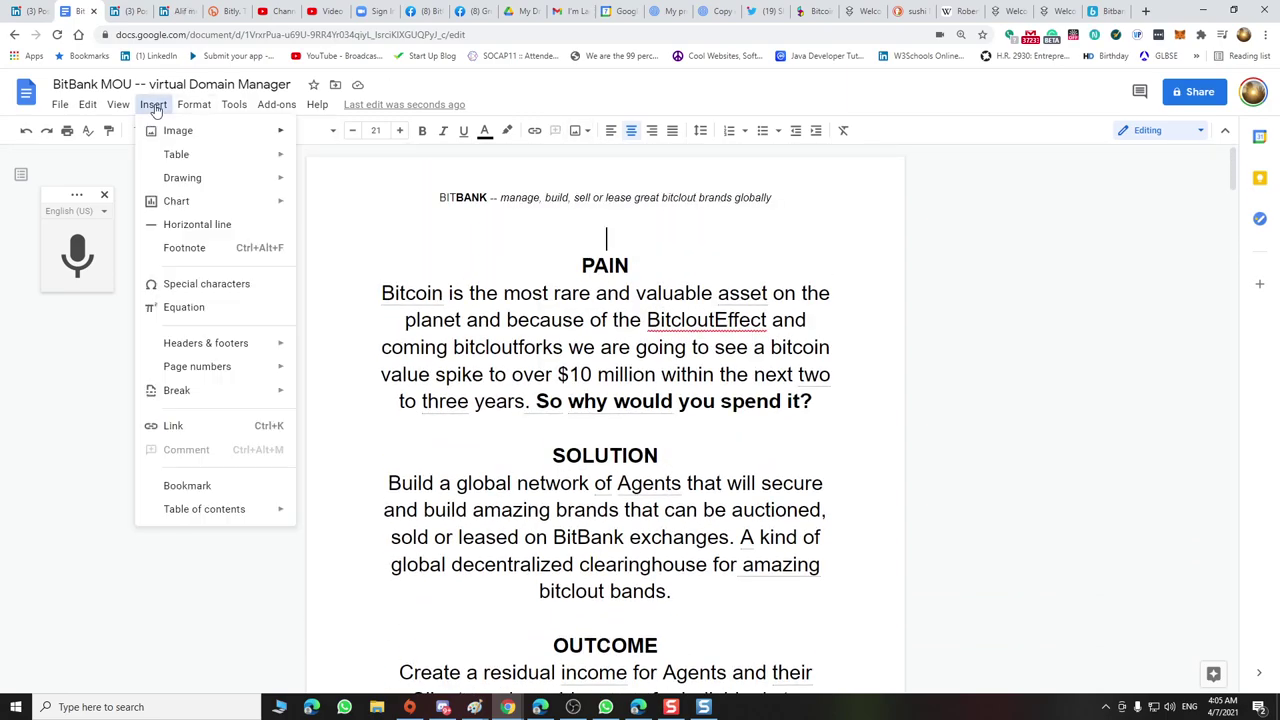
left_click(156, 106)
left_click(157, 107)
mouse_move(172, 130)
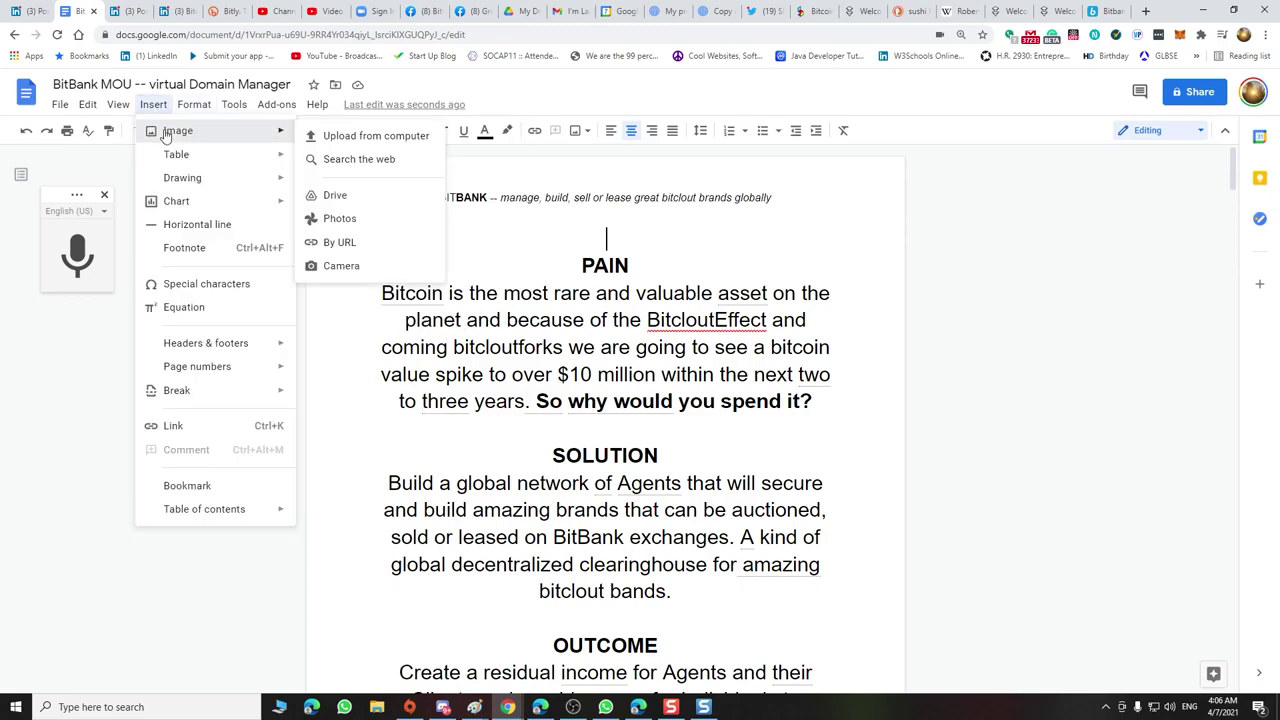
left_click(348, 140)
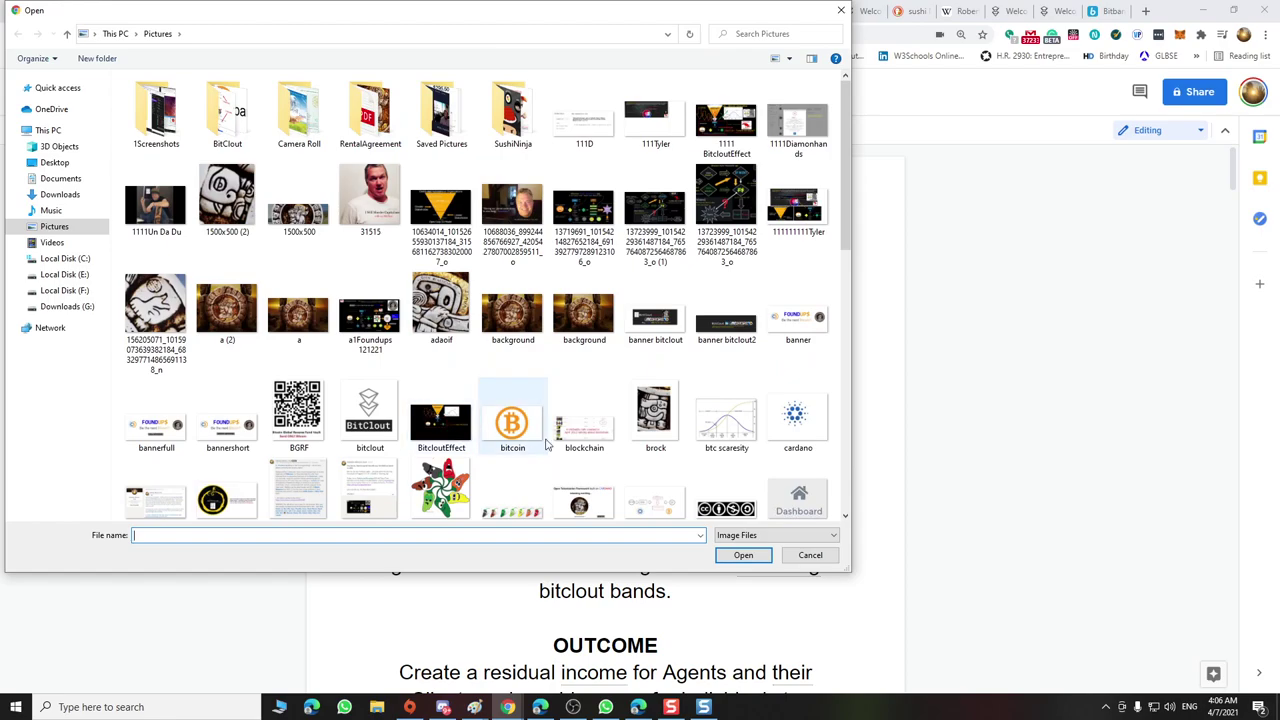
scroll(605, 458, "down", 5)
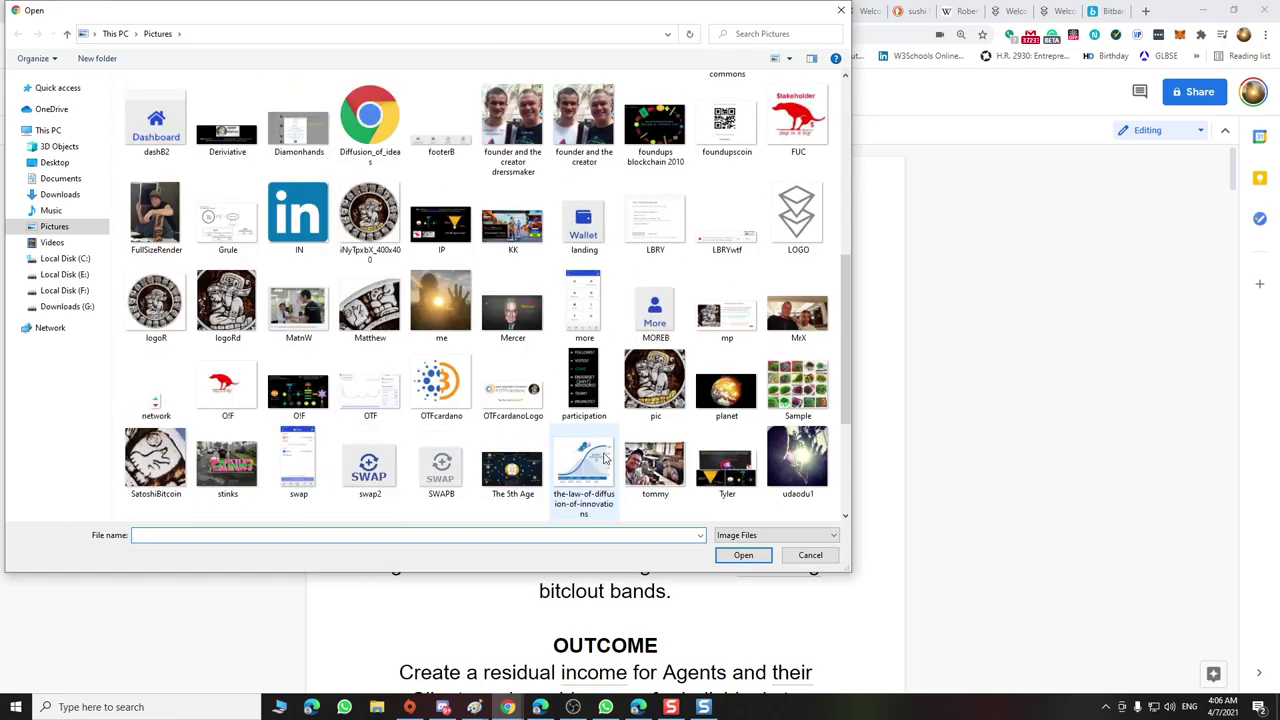
scroll(605, 458, "up", 6)
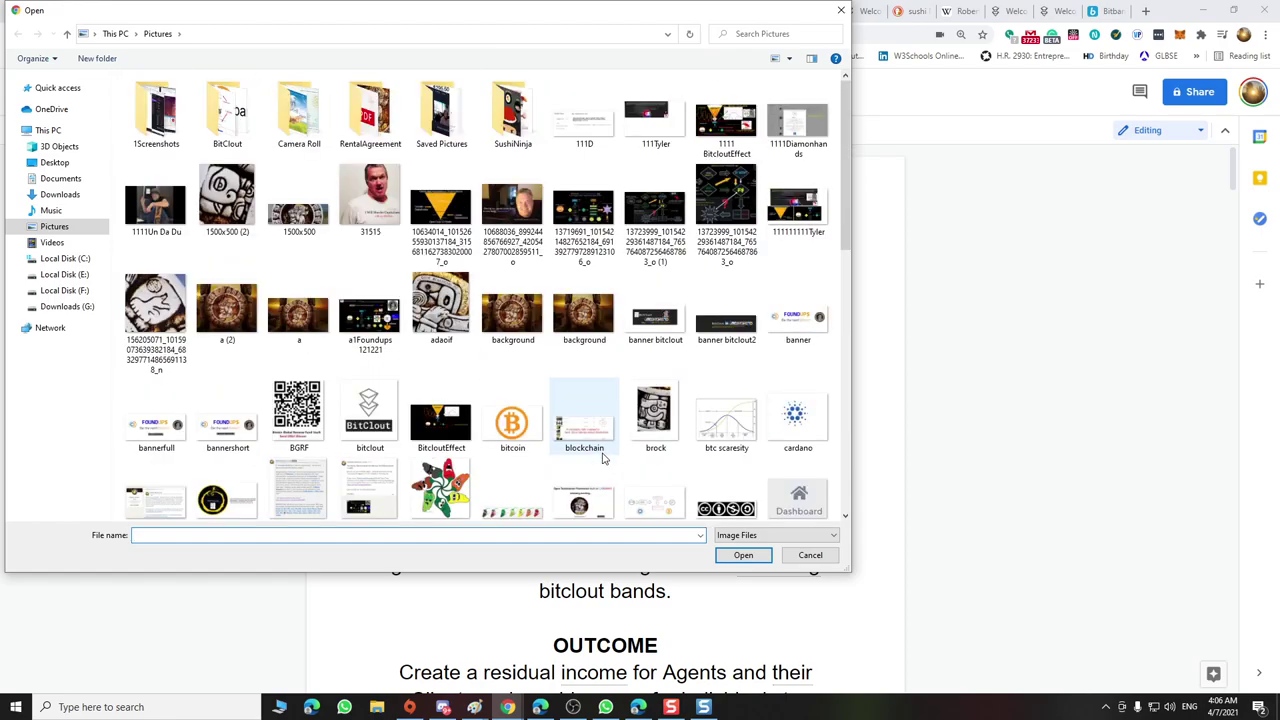
scroll(603, 458, "down", 10)
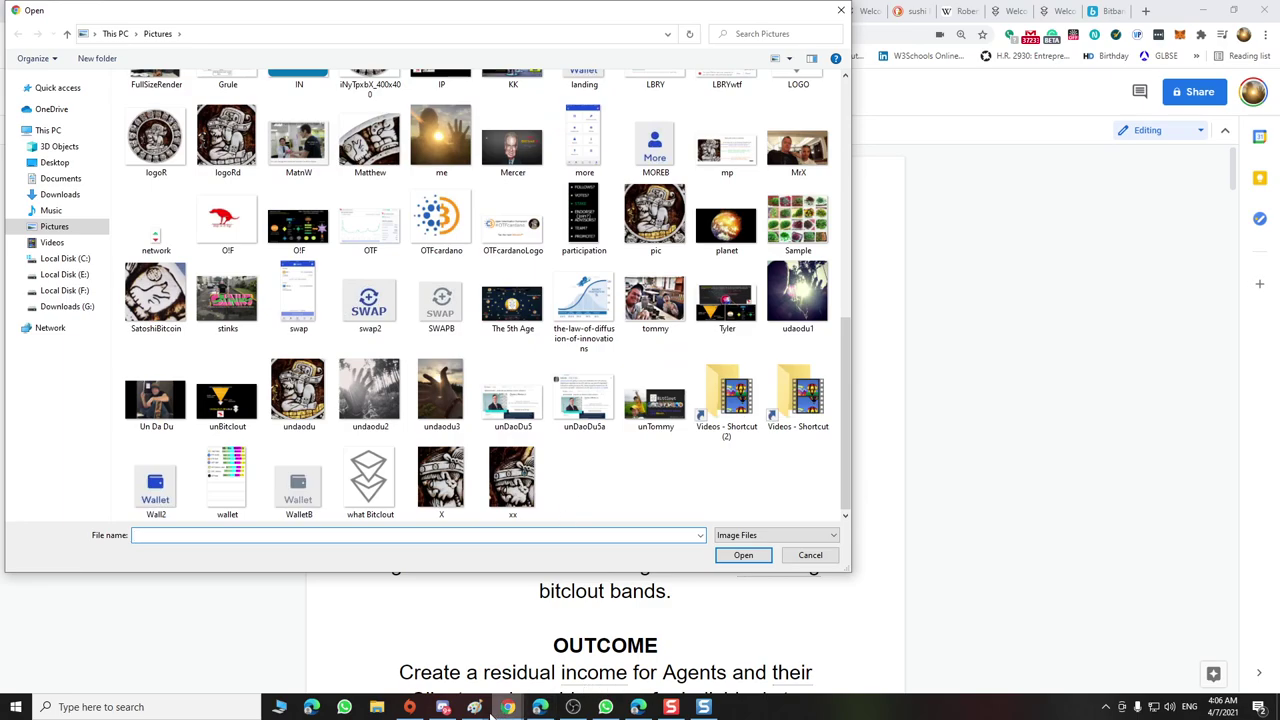
Open and cancel Save As for the bitbank logo in Paint, then close the upload dialog
mouse_move(473, 708)
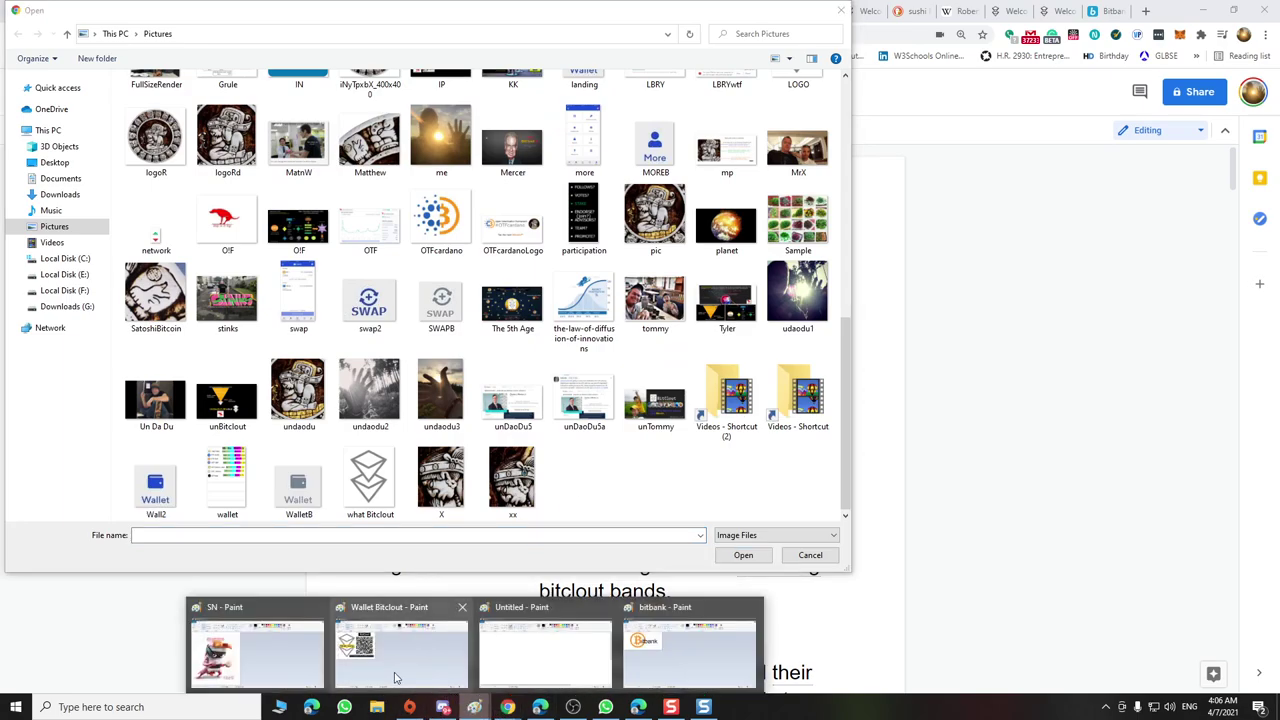
left_click(660, 660)
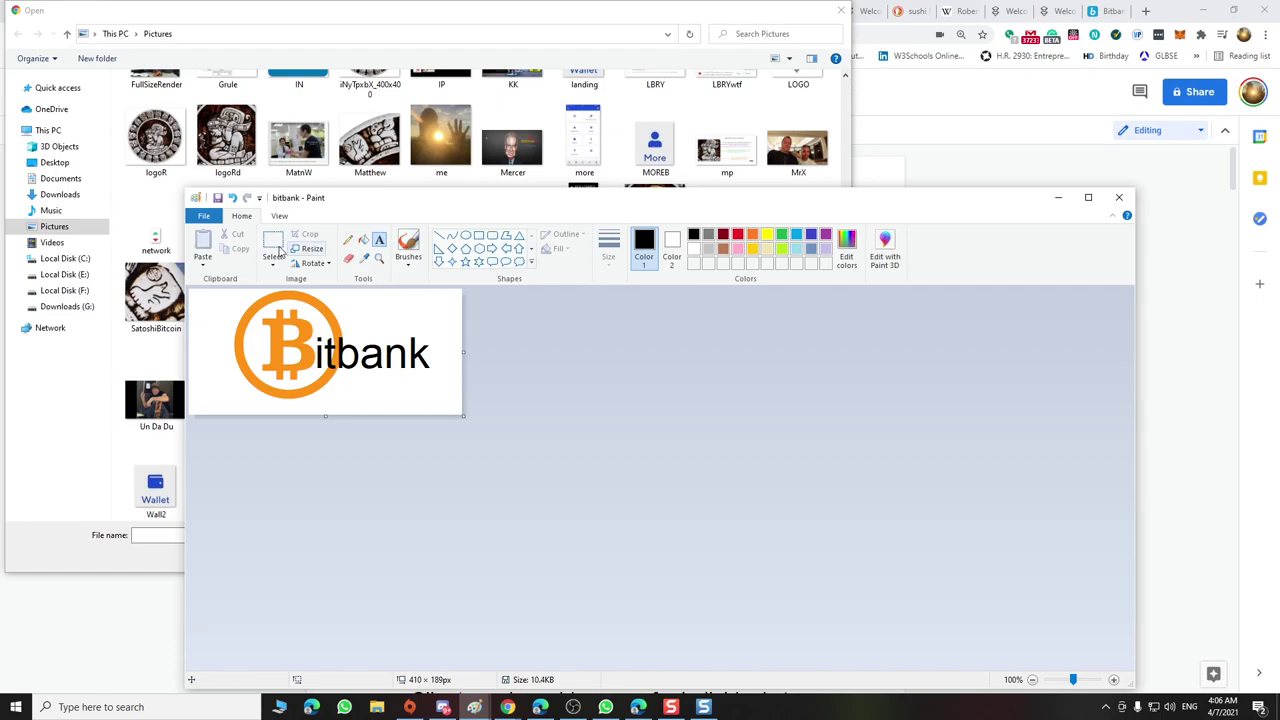
left_click(203, 216)
left_click(240, 328)
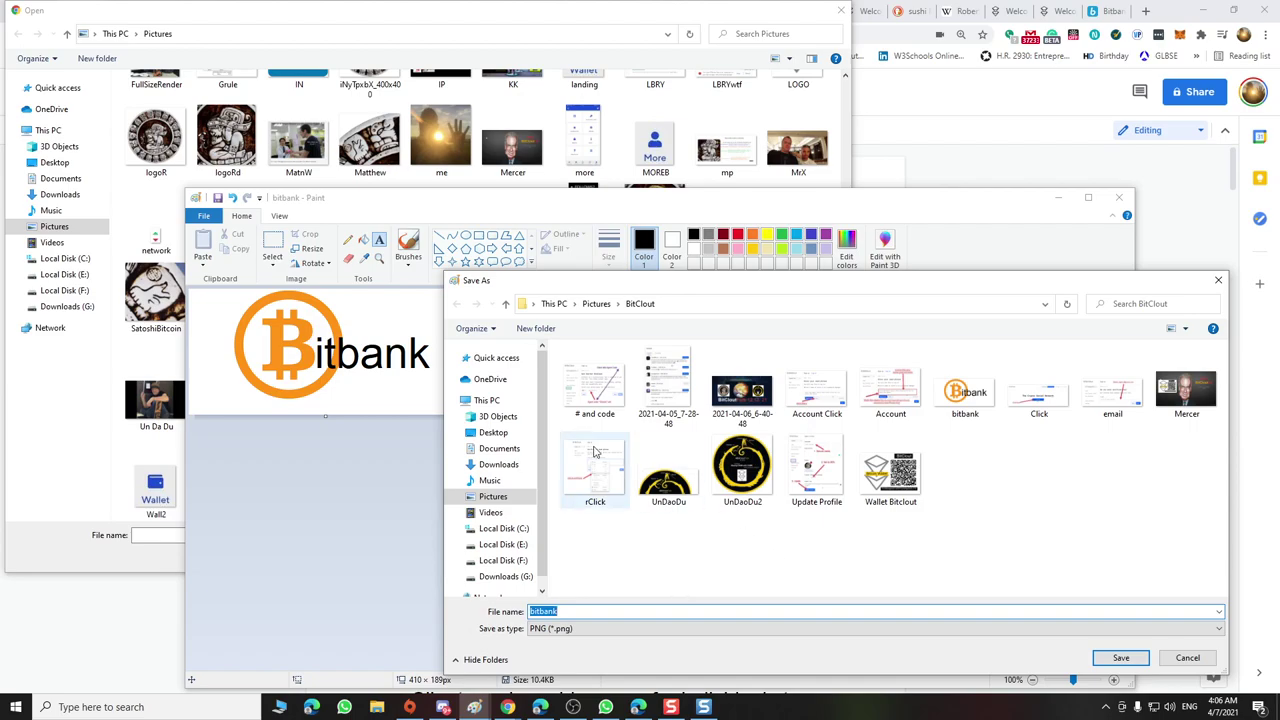
left_click(1218, 280)
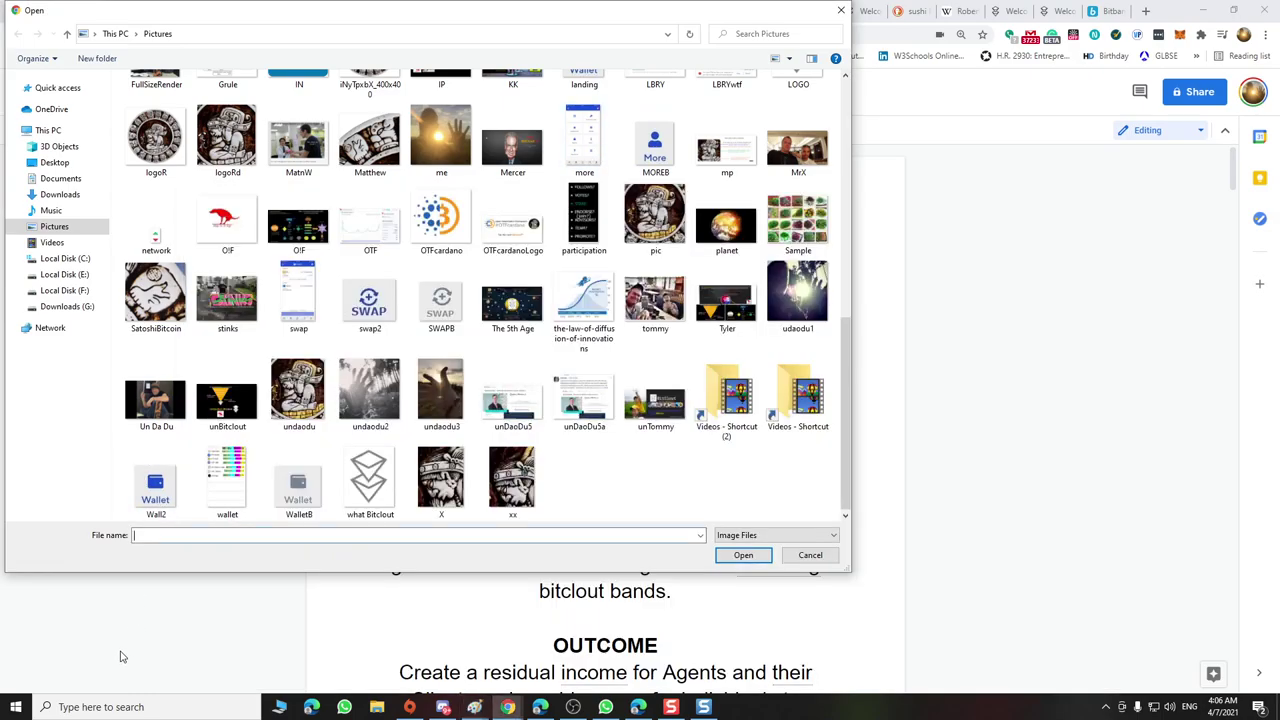
left_click(127, 655)
left_click(841, 11)
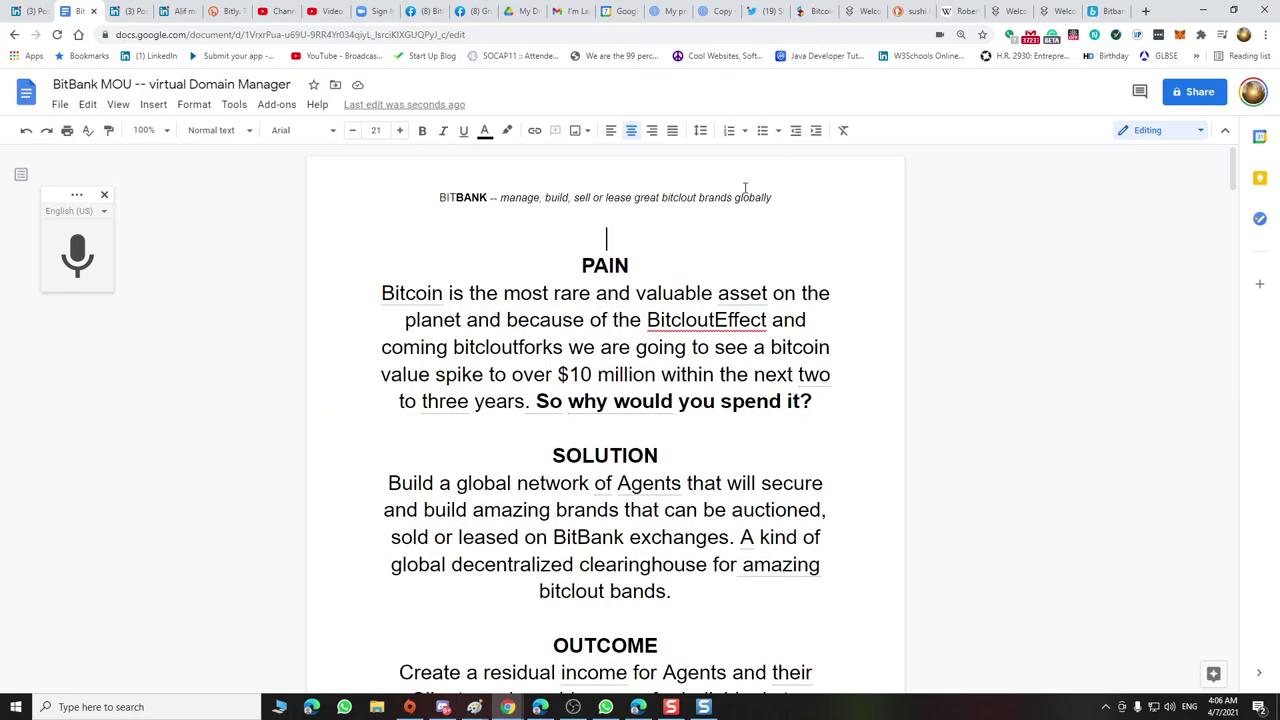
Copy the header tagline 'manage, build, sell or lease great bitclout brands globally'
triple_click(683, 198)
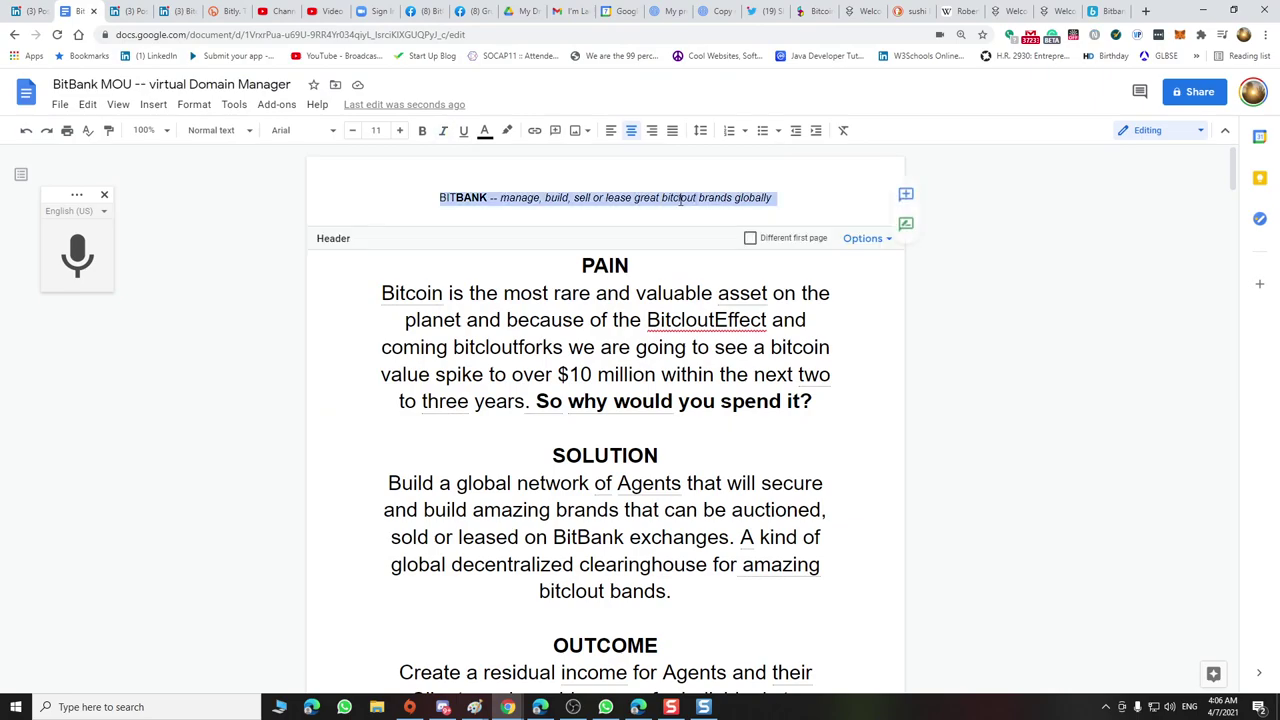
left_click(558, 197)
left_click_drag(522, 197, 772, 193)
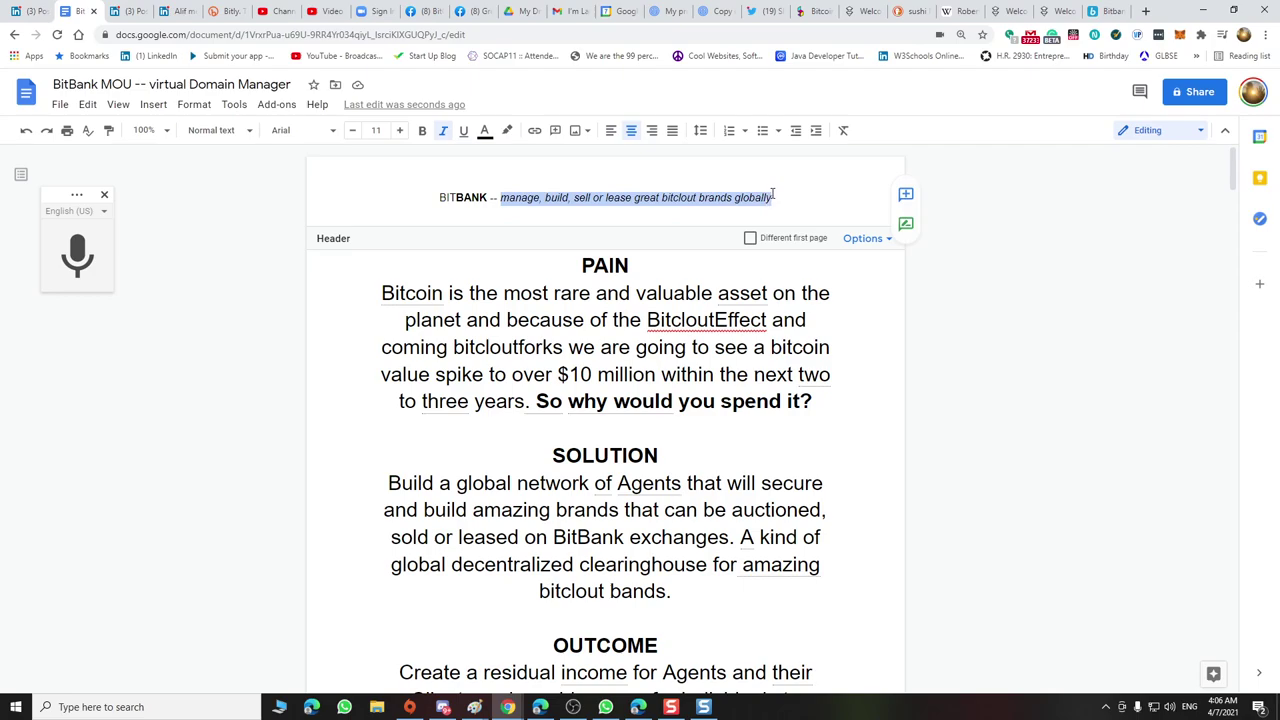
right_click(763, 197)
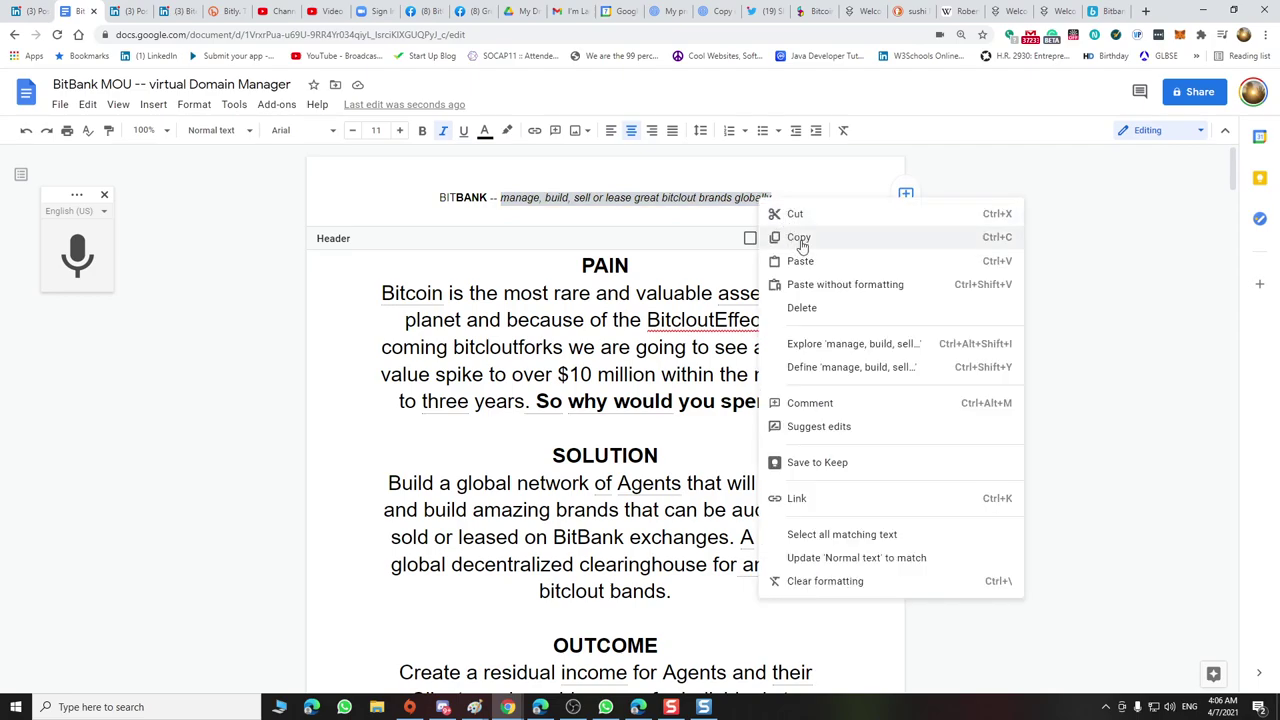
left_click(799, 240)
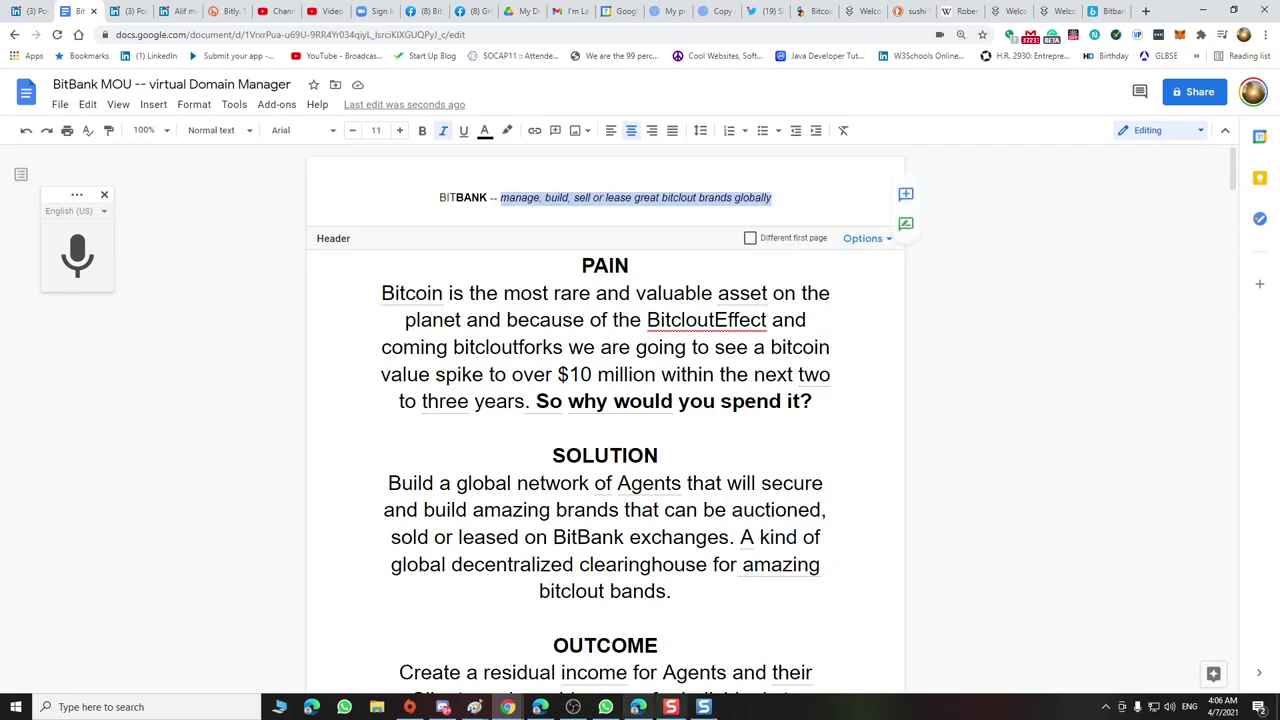
Switch to the bitbank logo image and undo an oversized tagline paste
mouse_move(474, 707)
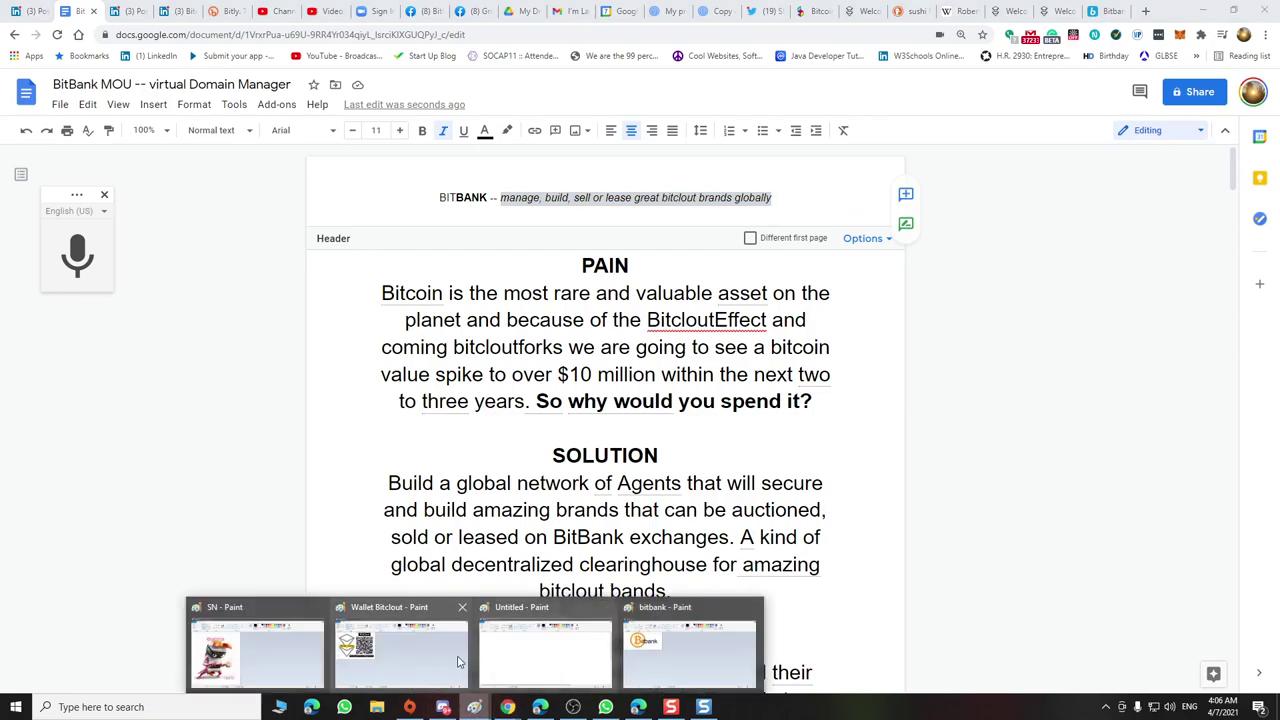
left_click(446, 661)
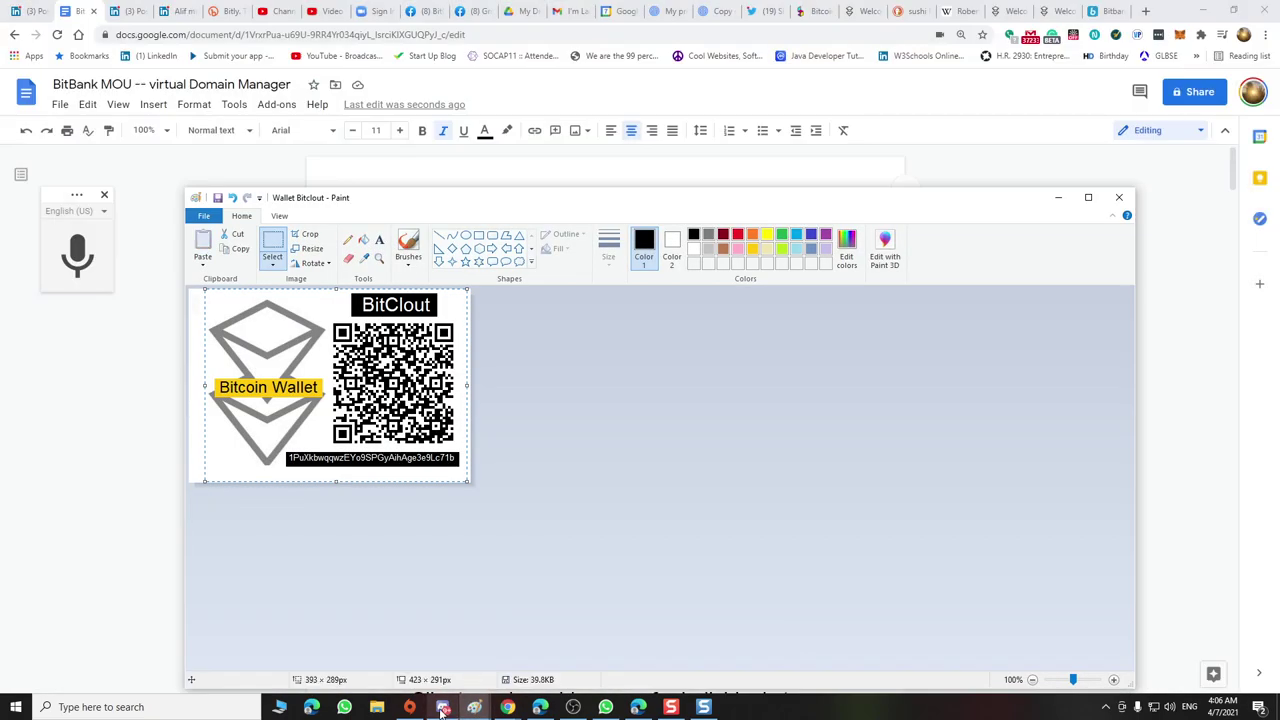
mouse_move(488, 706)
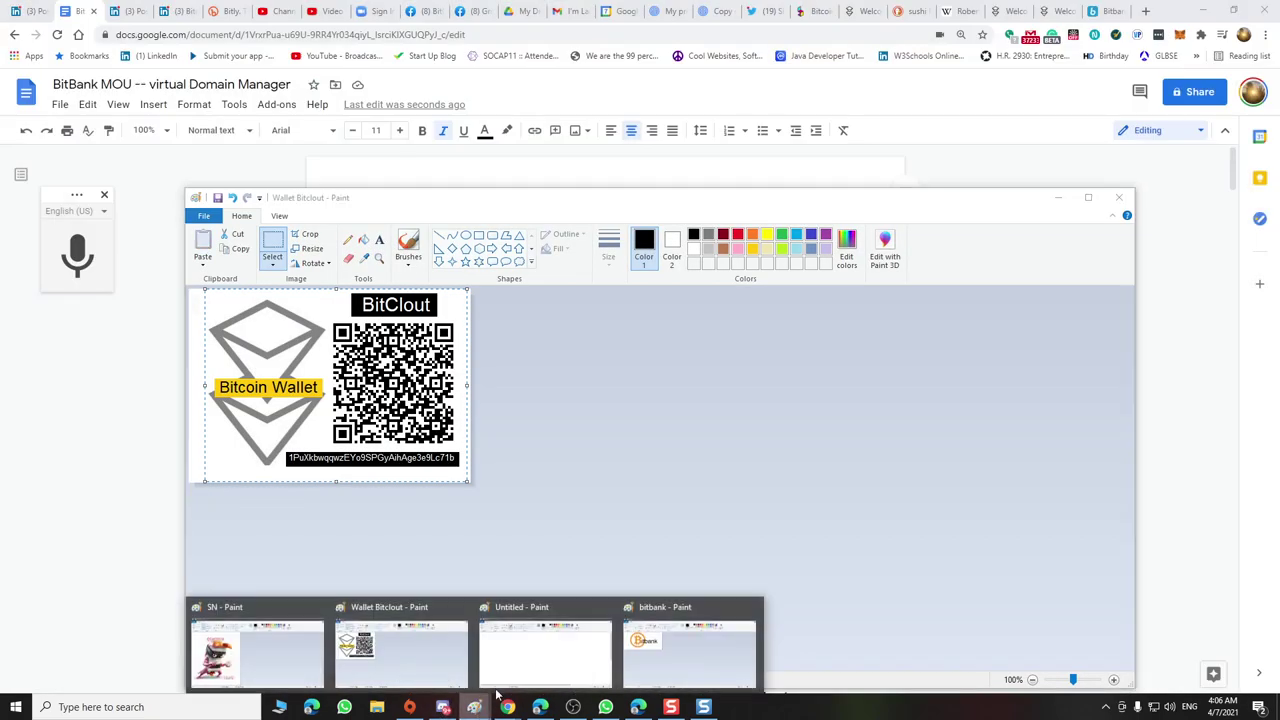
left_click(689, 650)
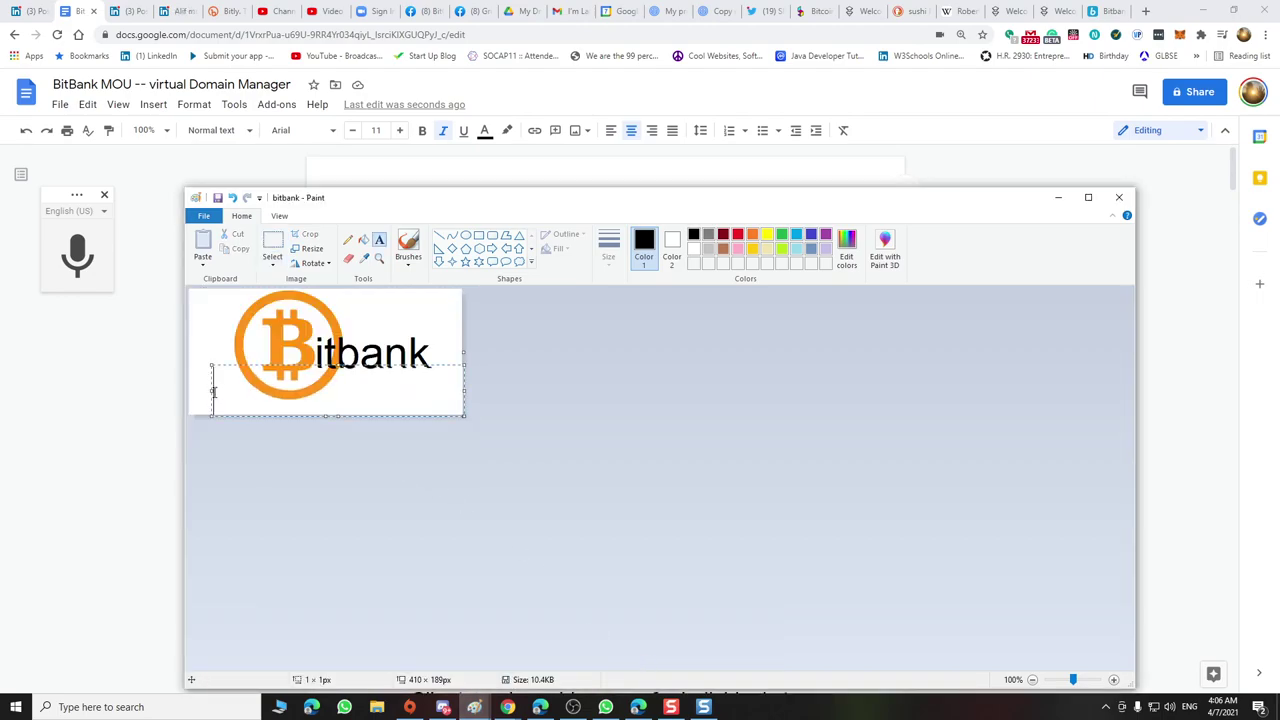
left_click(214, 392)
key("ctrl+v")
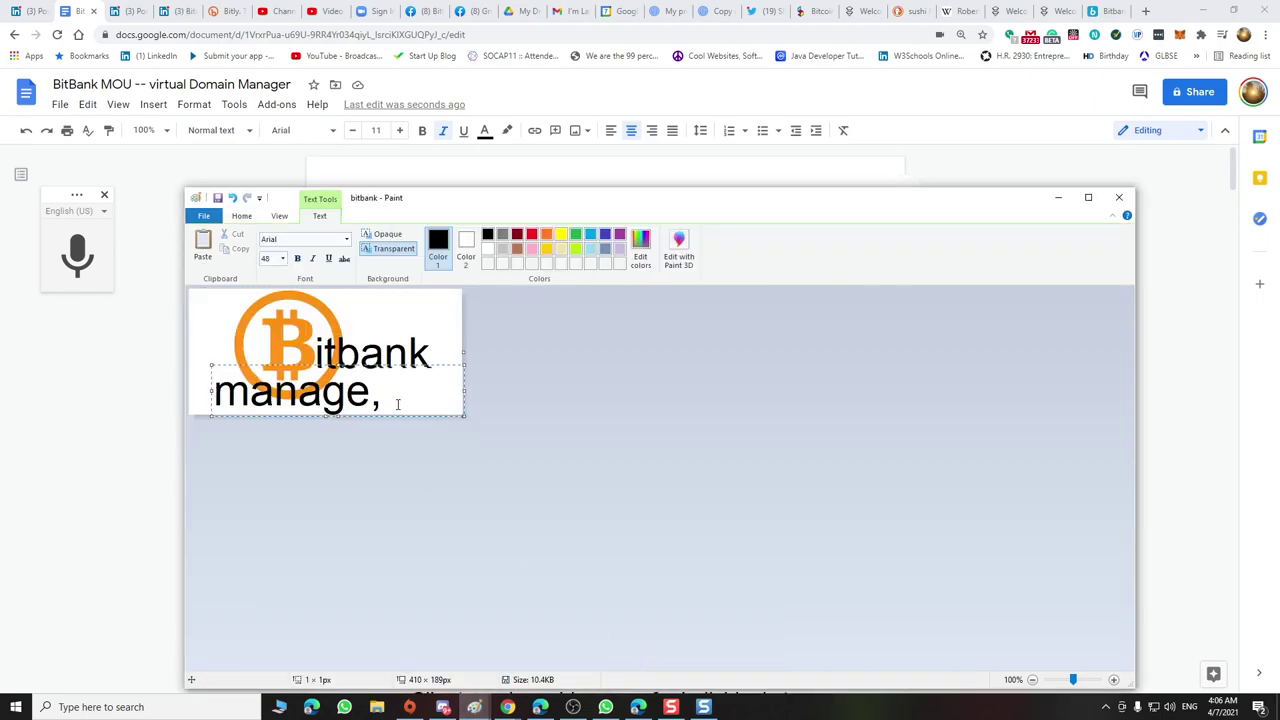
key("ctrl+z")
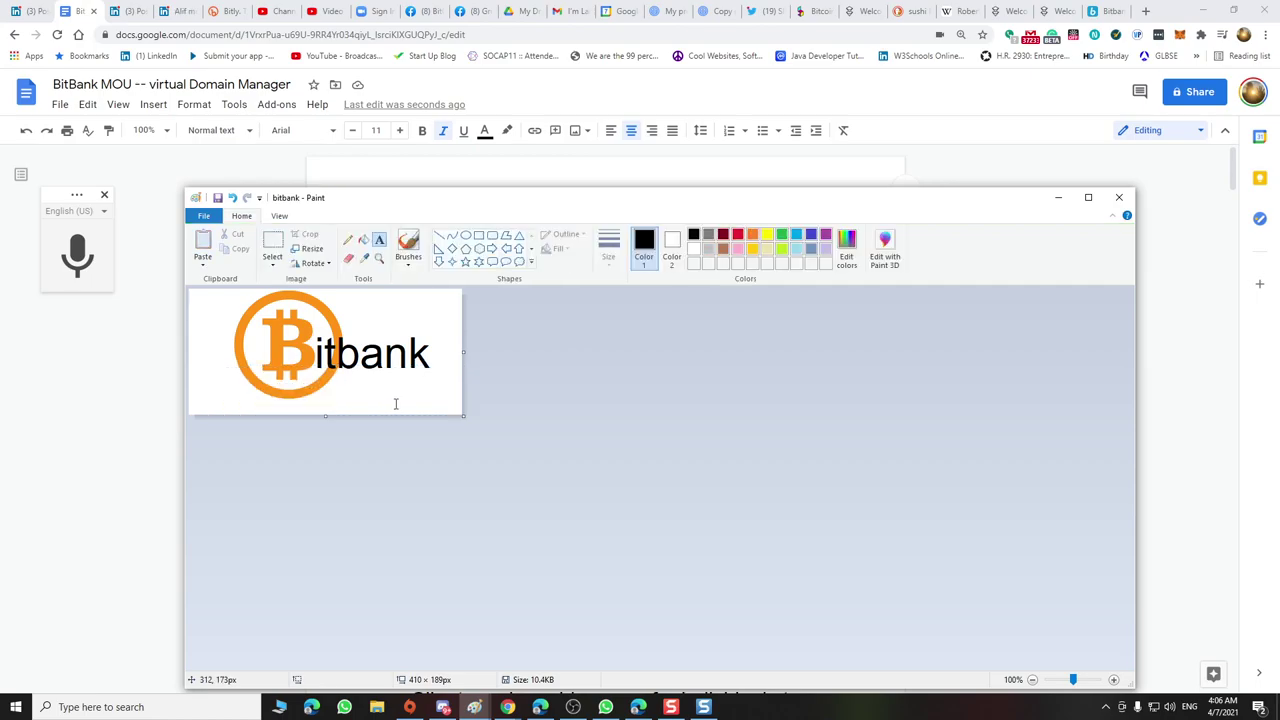
Paste the tagline into a new size-10 text box below the logo
left_click(304, 256)
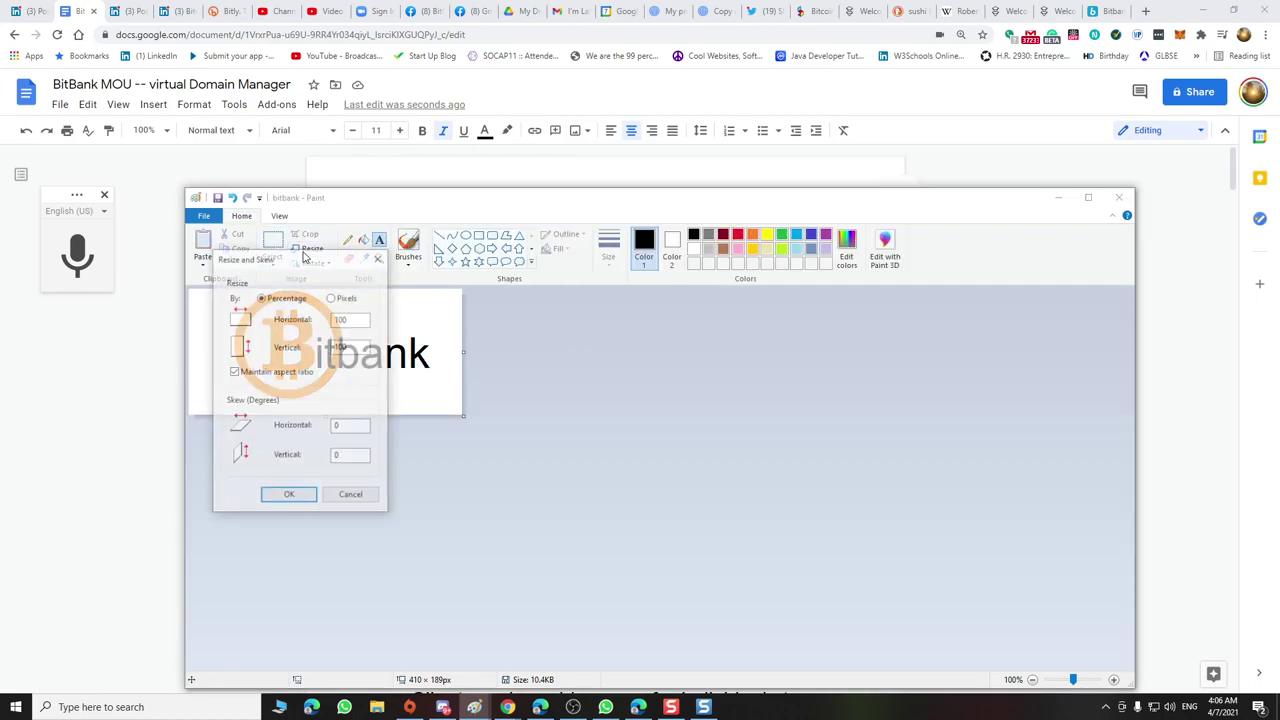
left_click(378, 263)
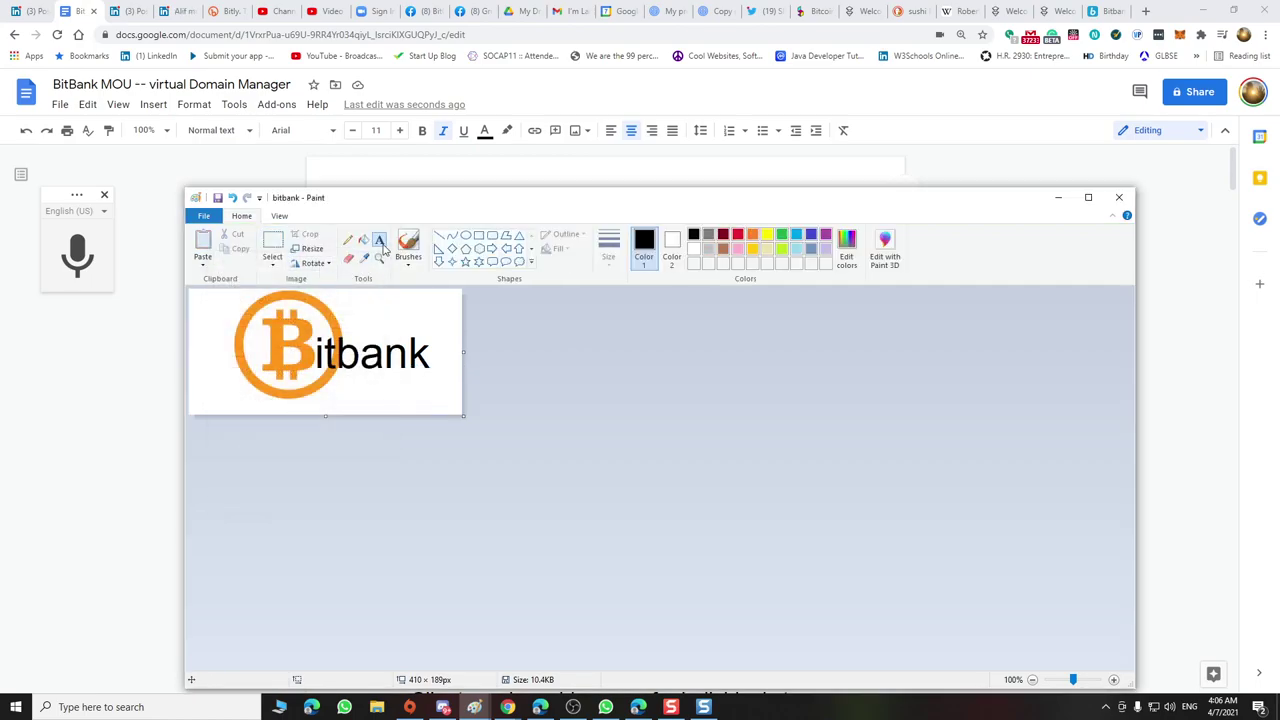
left_click(212, 394)
left_click(282, 258)
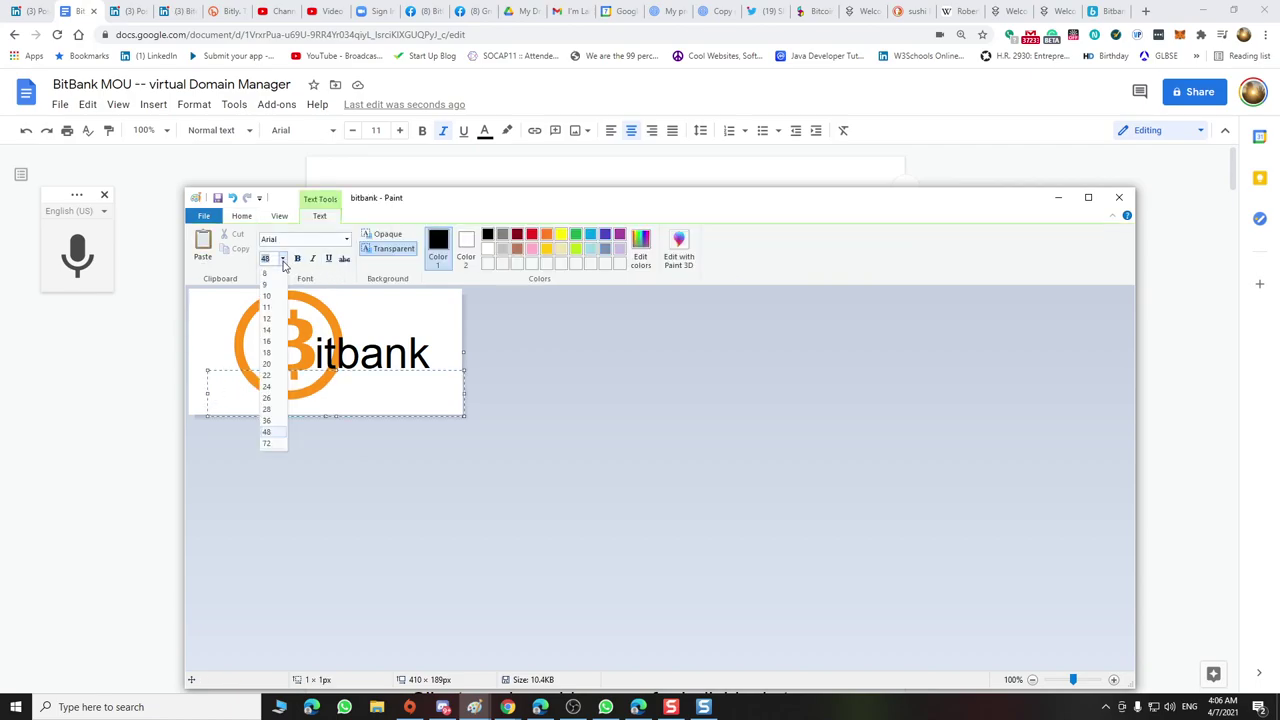
left_click(274, 301)
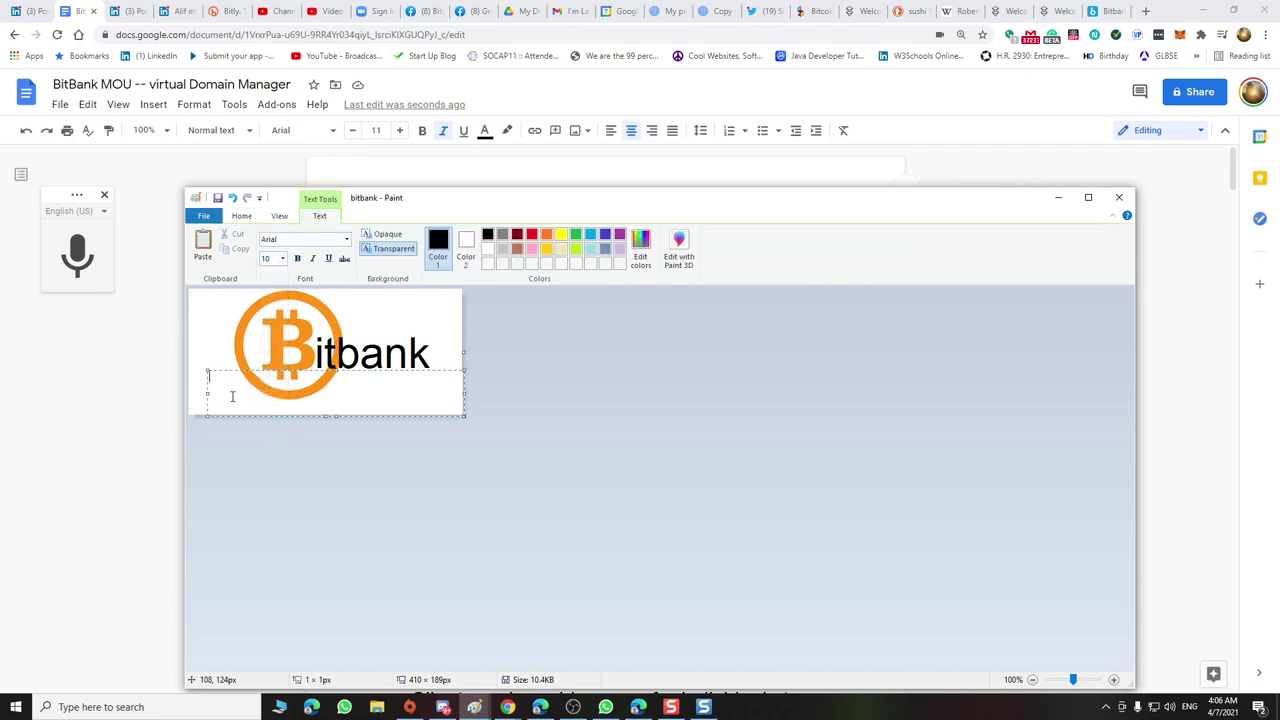
key("ctrl+v")
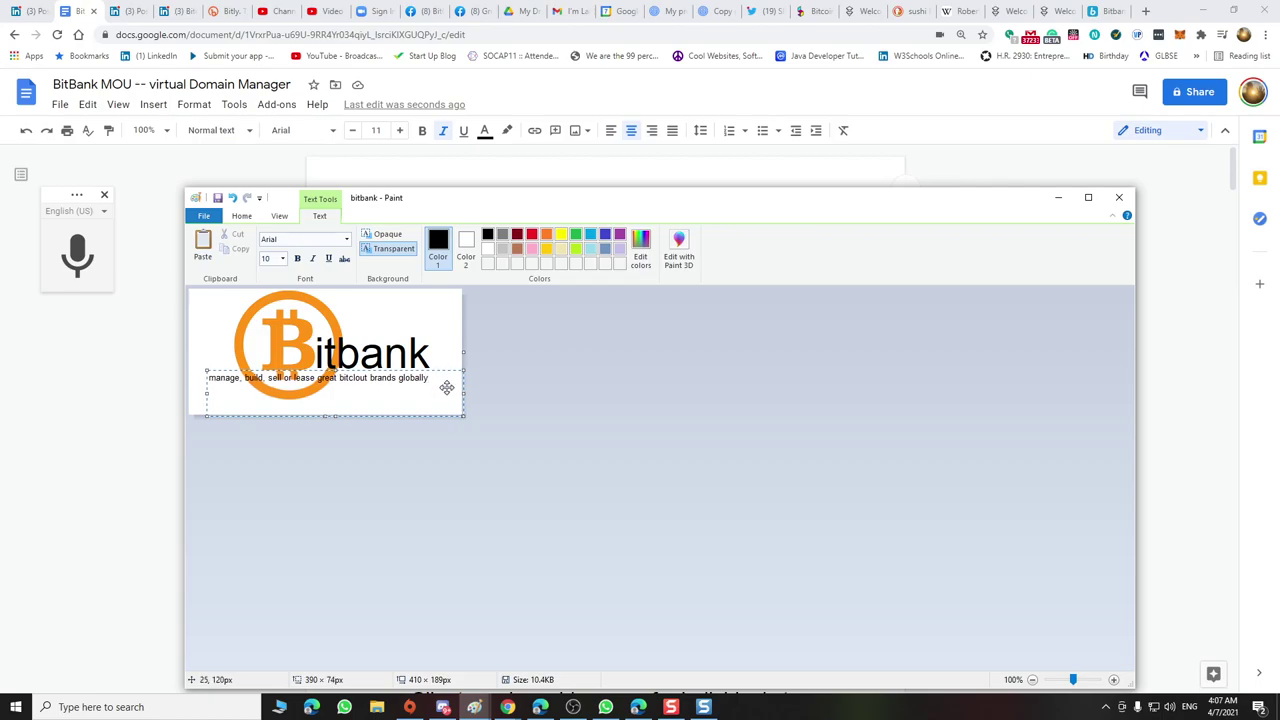
Make the tagline bold and position it just under the logo
left_click_drag(336, 374, 340, 397)
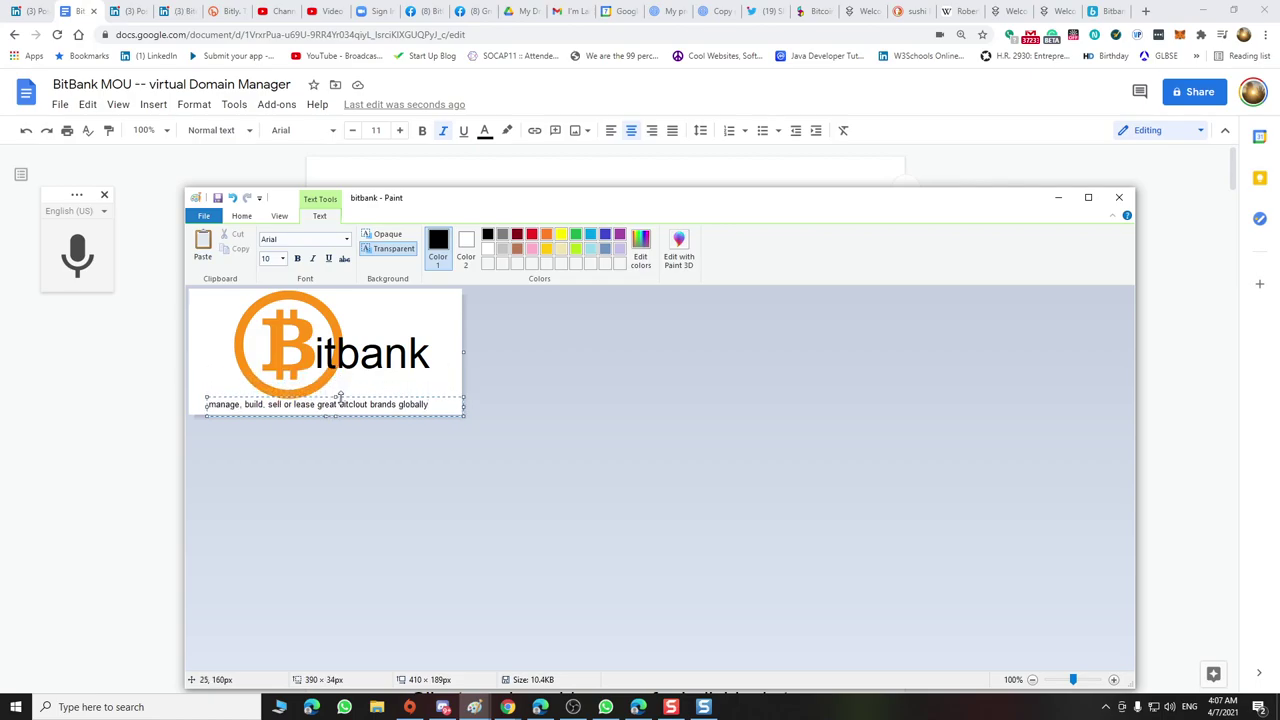
triple_click(333, 406)
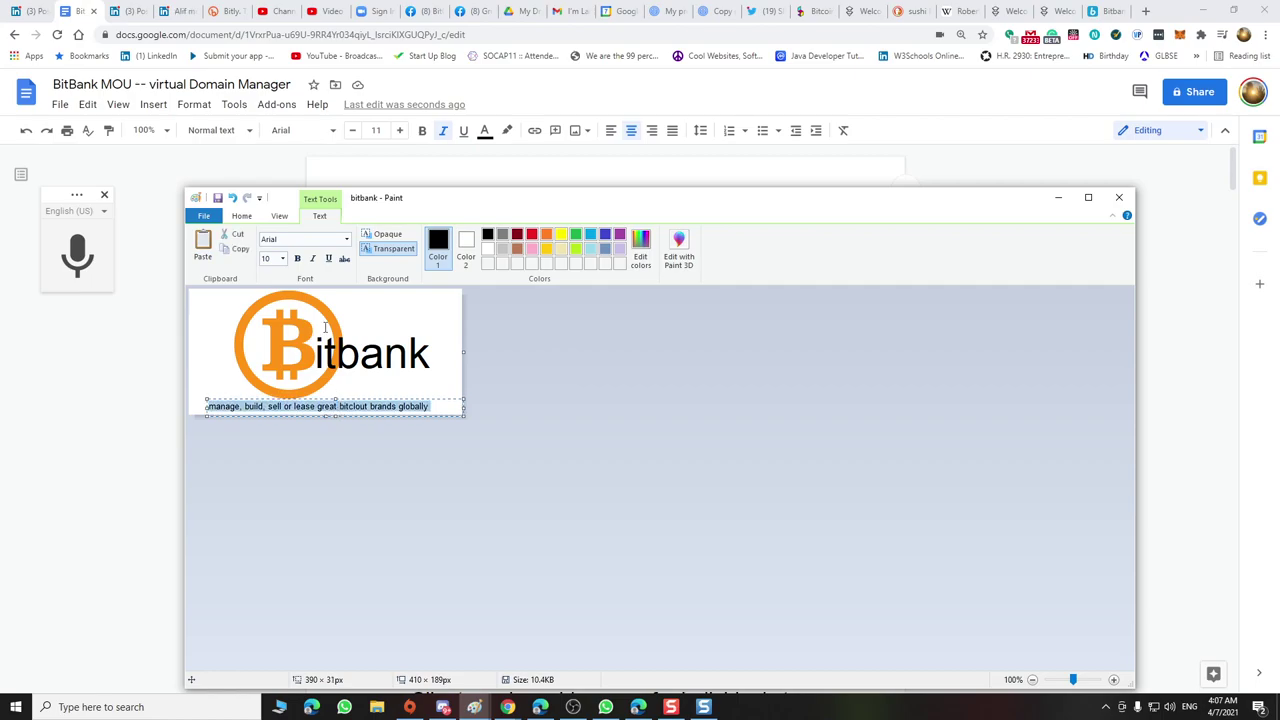
left_click(297, 259)
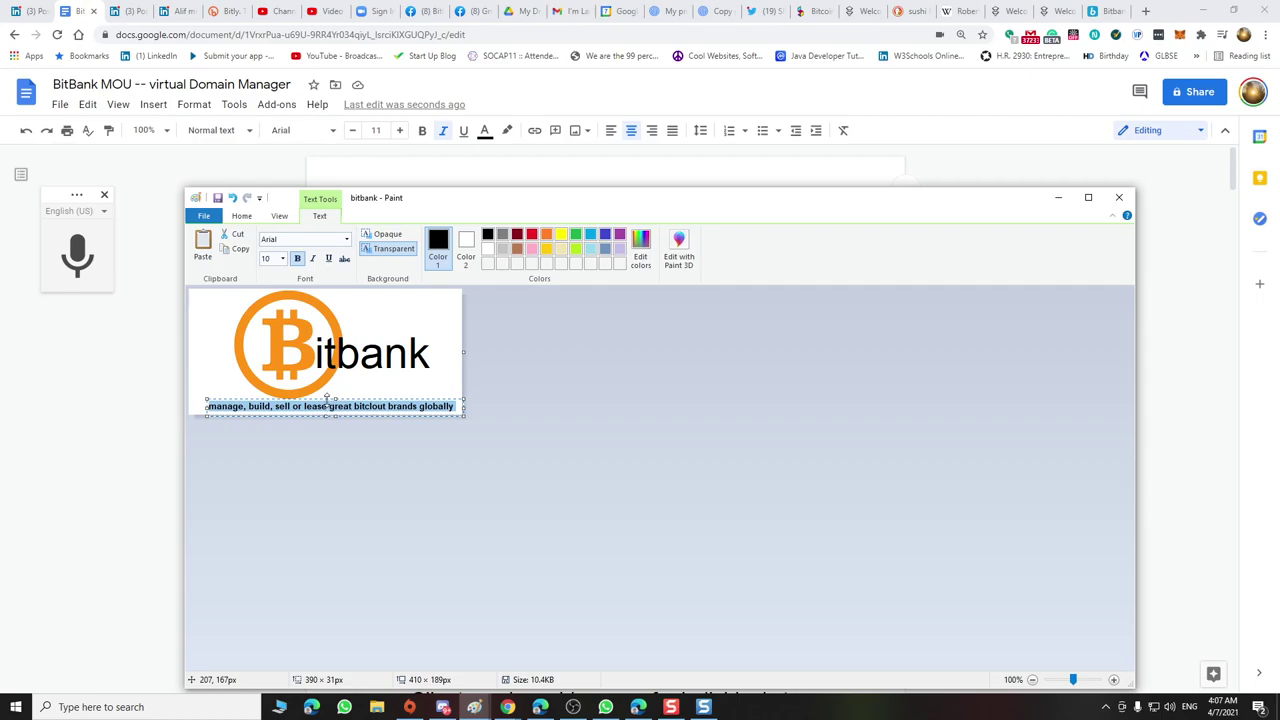
left_click_drag(358, 399, 352, 392)
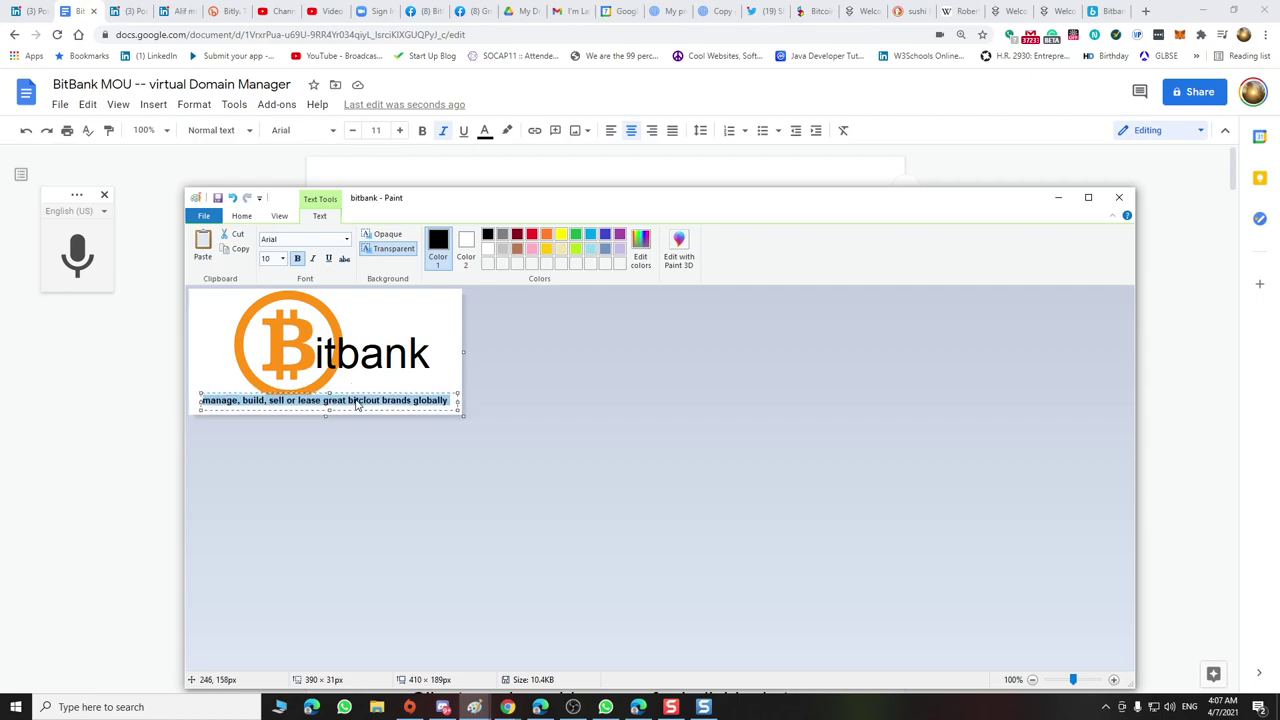
Turn the tagline text light grey and commit the text box
left_click(356, 401)
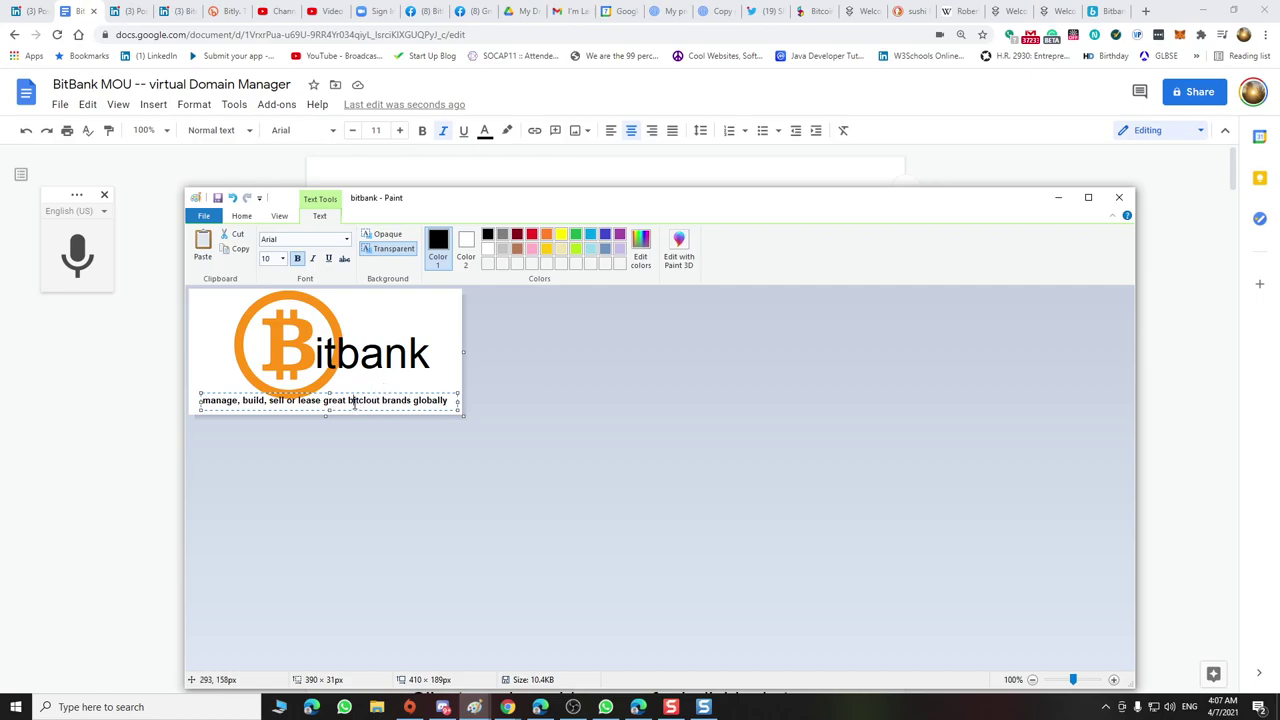
key("ctrl+a")
left_click(502, 248)
left_click(421, 401)
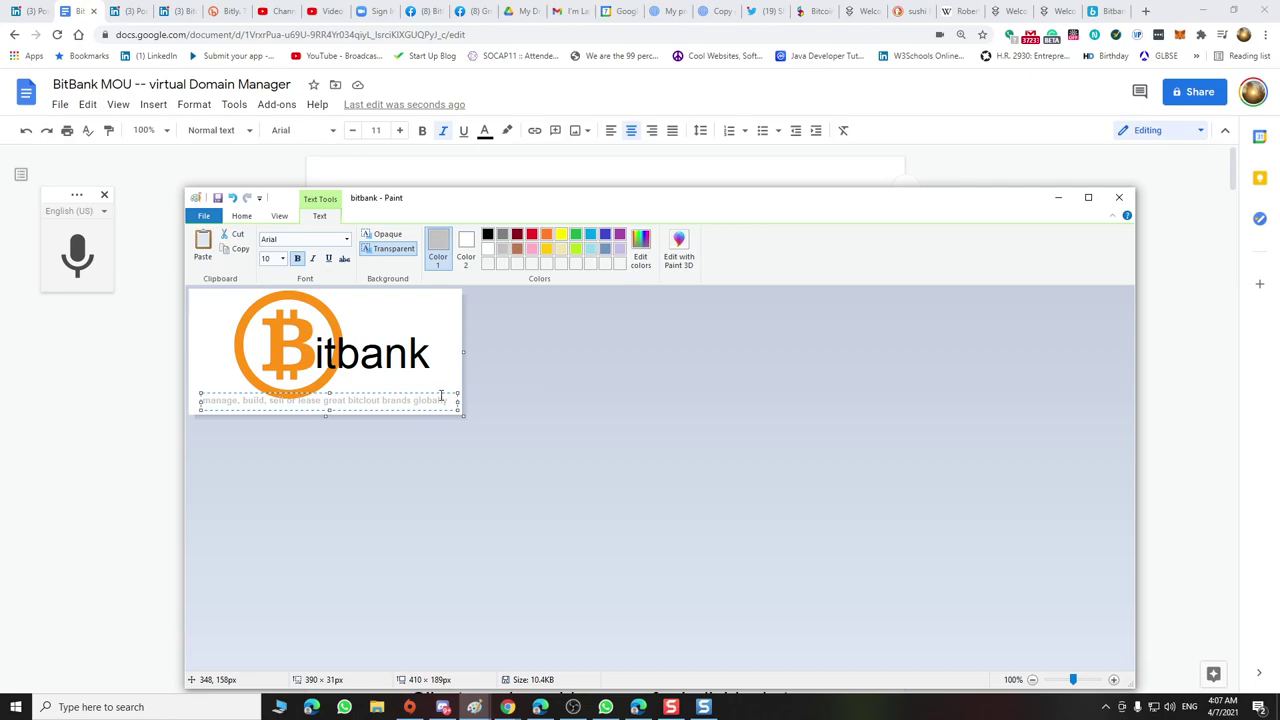
left_click(440, 384)
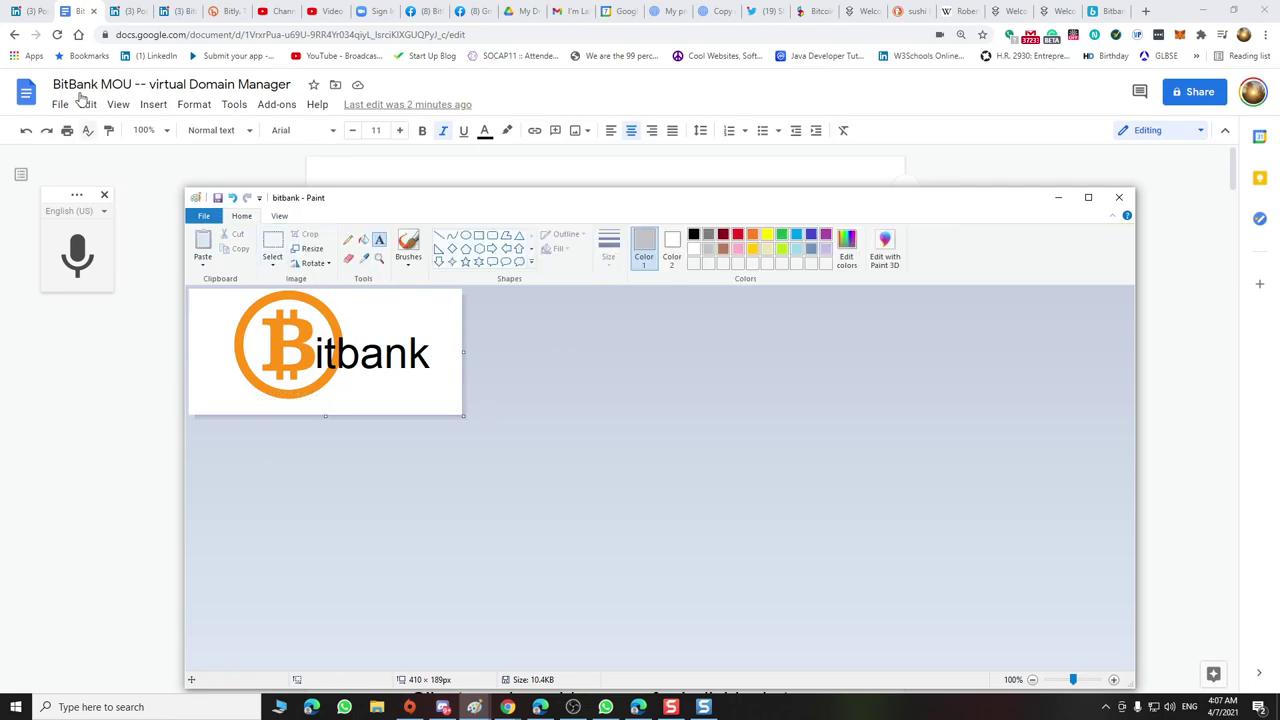
Upload bitbank from the BitClout folder onto the empty line above PAIN in the MOU
left_click(91, 352)
left_click(594, 230)
left_click(152, 108)
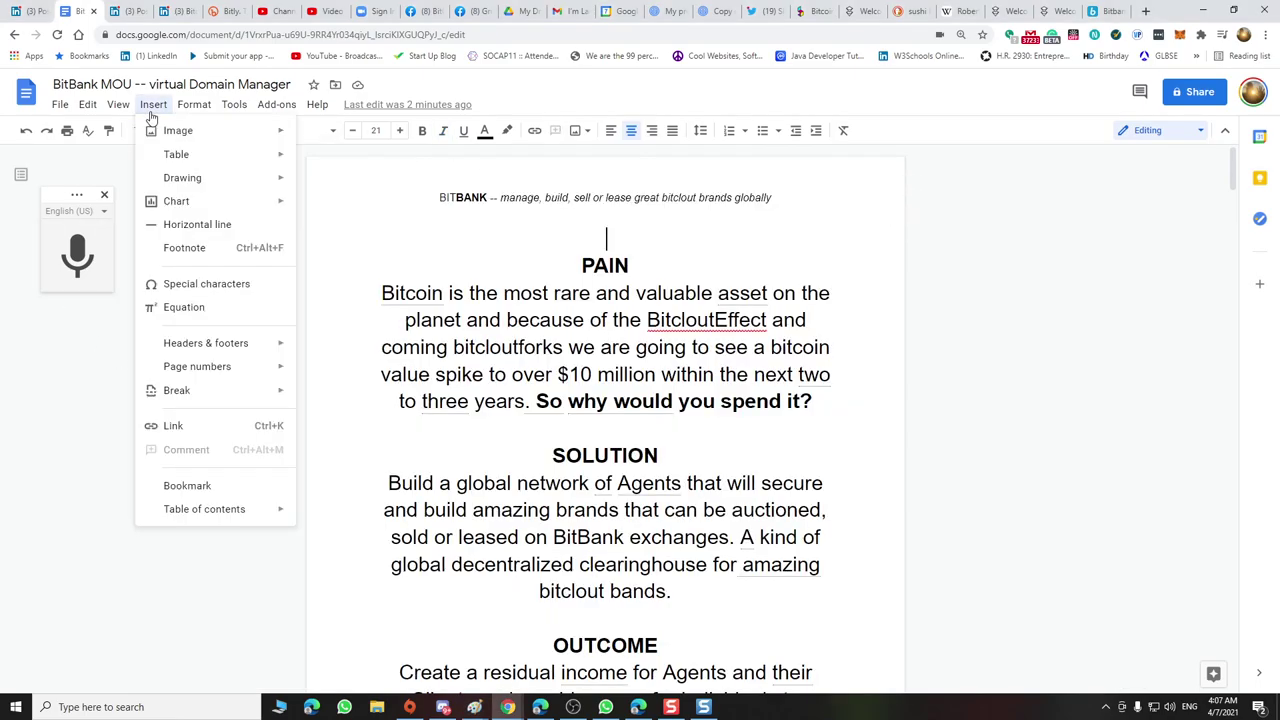
mouse_move(278, 142)
left_click(330, 134)
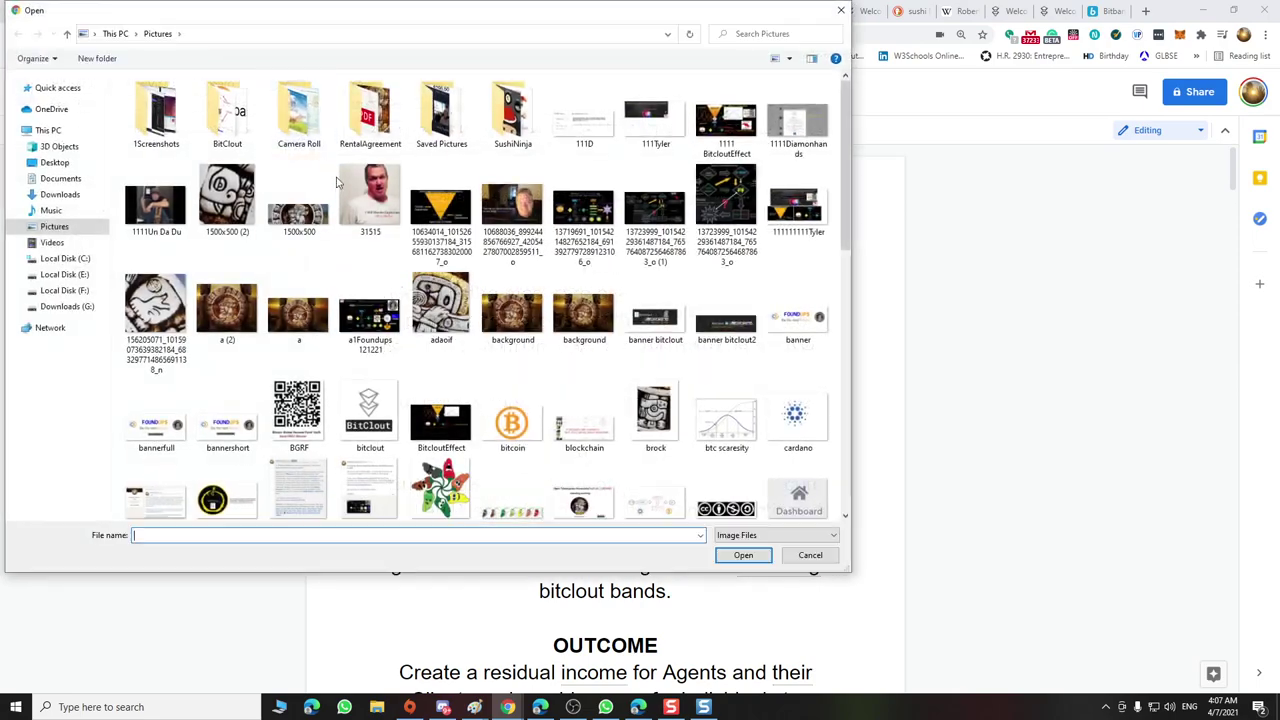
double_click(236, 116)
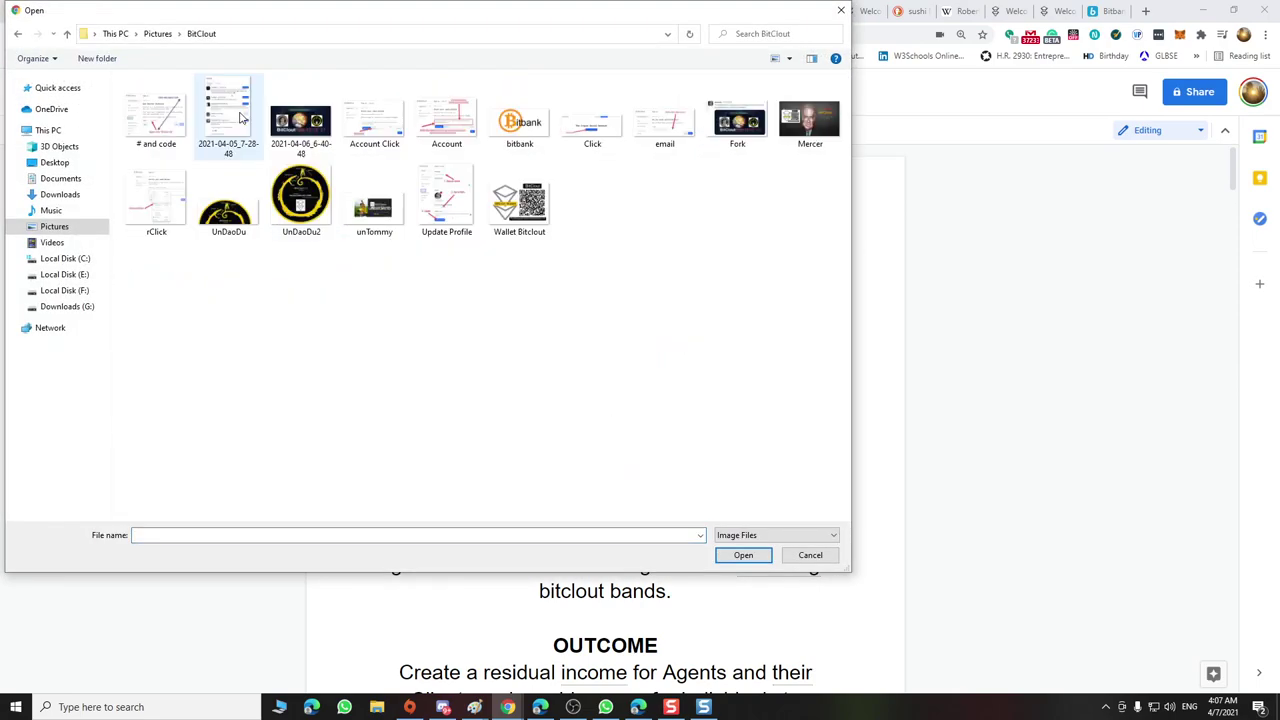
double_click(519, 120)
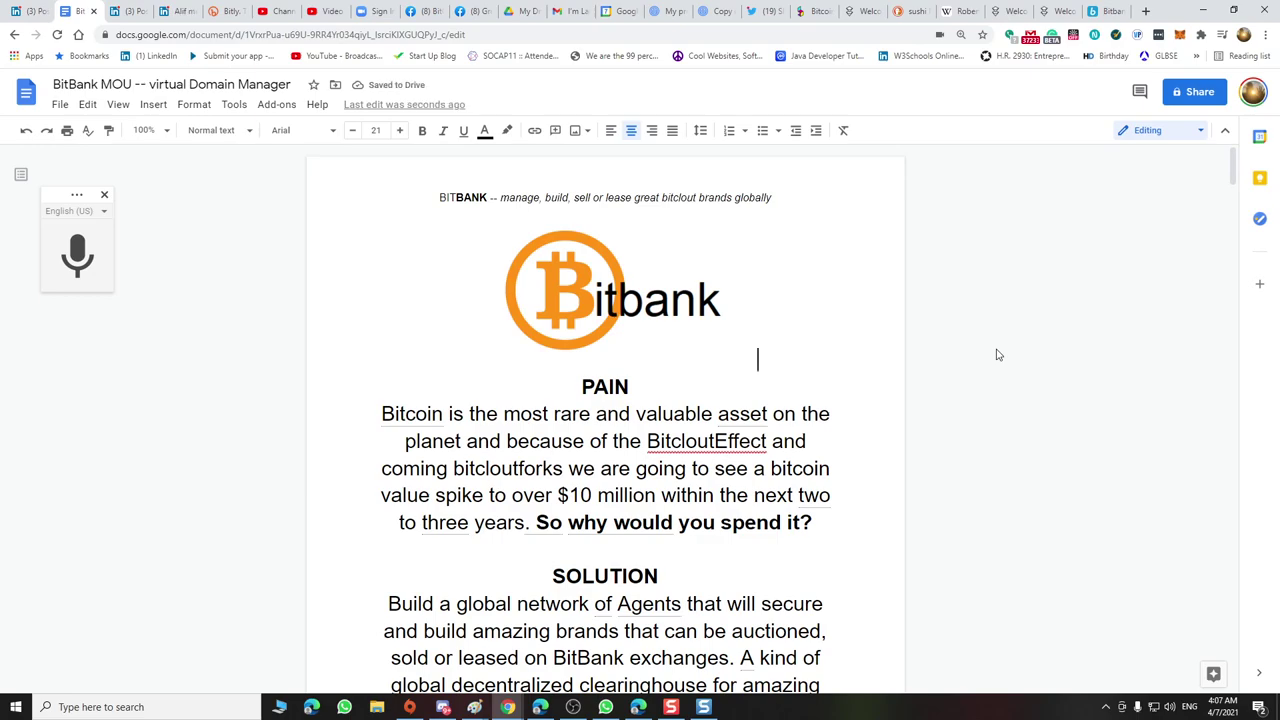
Reduce the text from Bitcoin to 'any Bitcoin!' from size 21 to 19
scroll(827, 446, "down", 7)
scroll(827, 446, "up", 7)
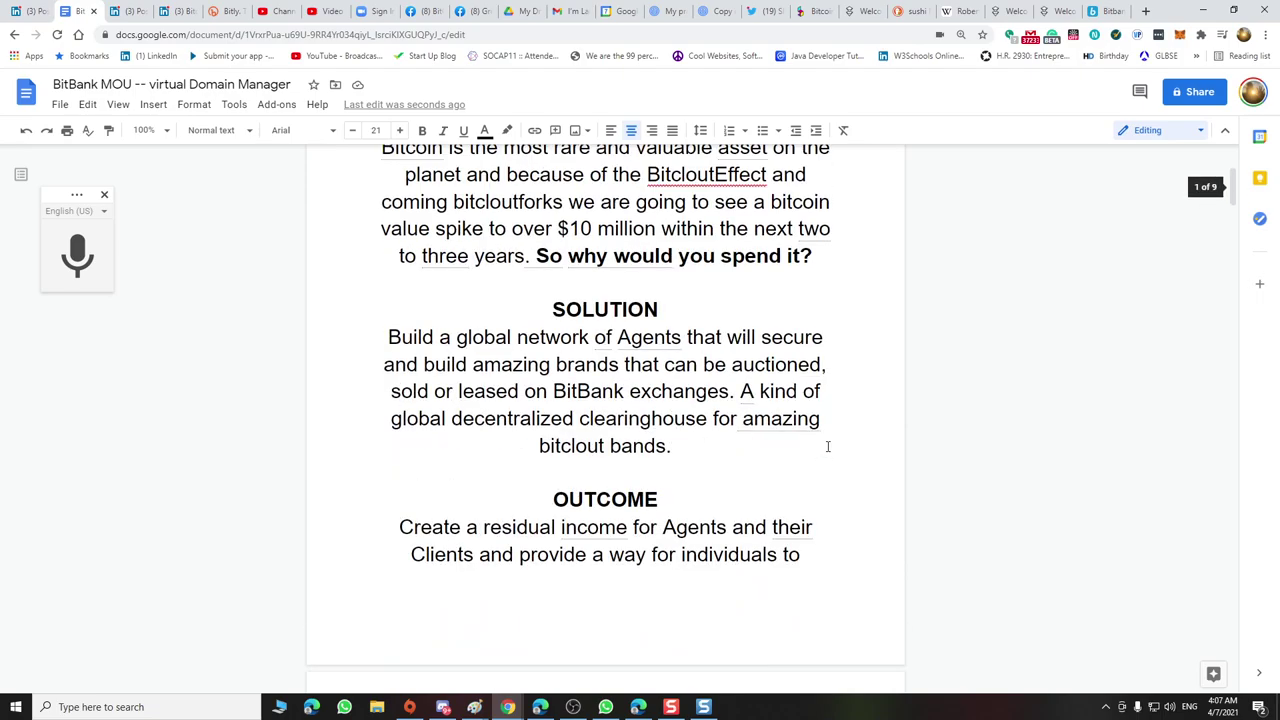
left_click_drag(398, 418, 670, 546)
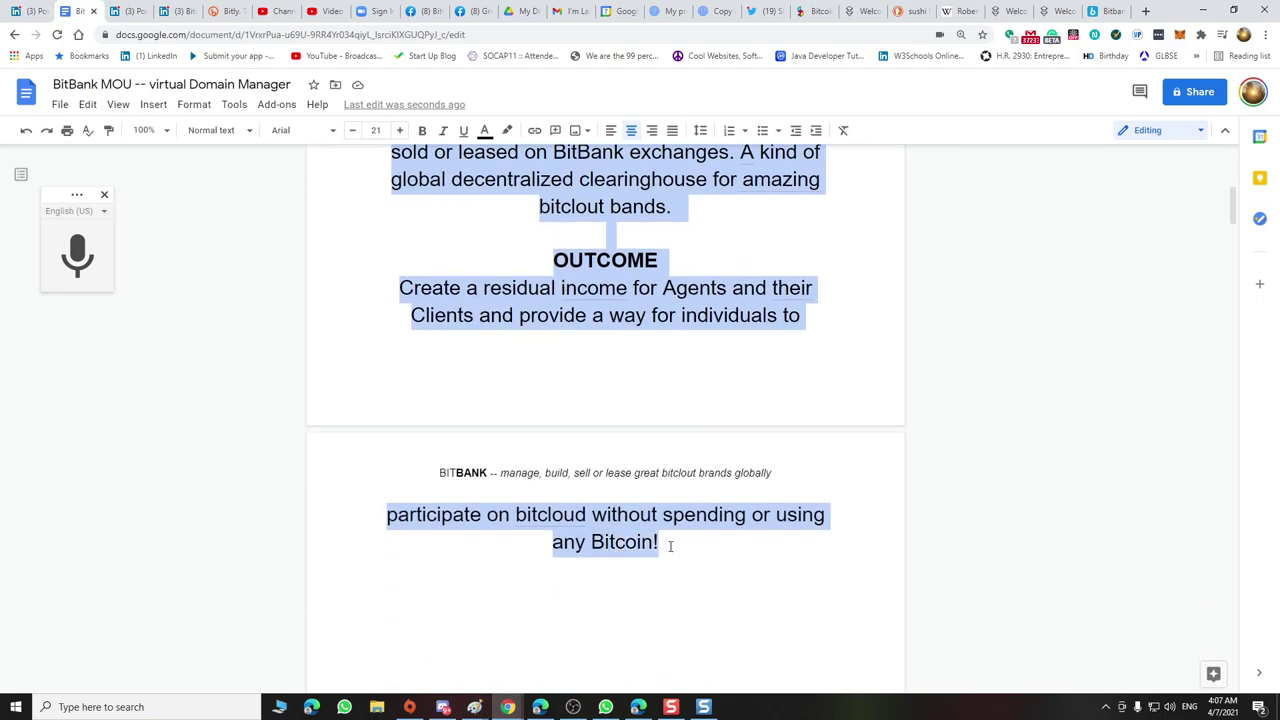
left_click(353, 131)
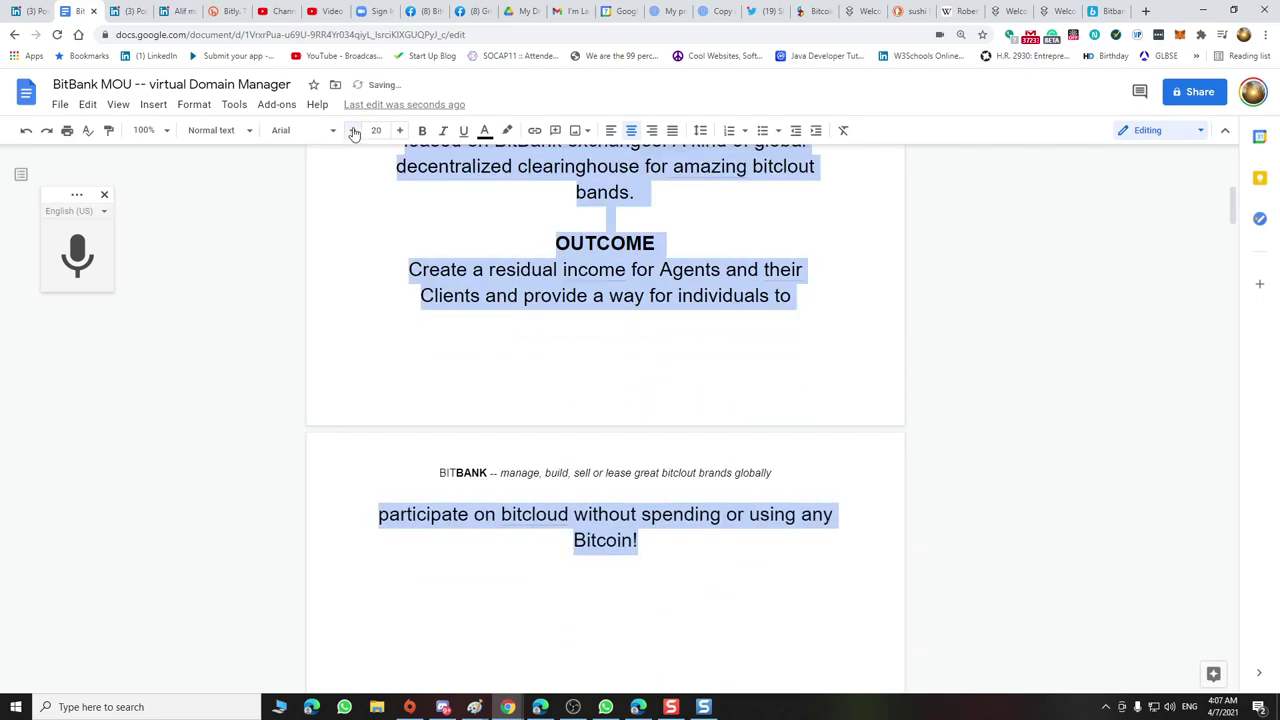
left_click(353, 131)
left_click(422, 358)
Scroll through the document to check the OUTCOME paragraph now fits on page one
scroll(424, 359, "up", 6)
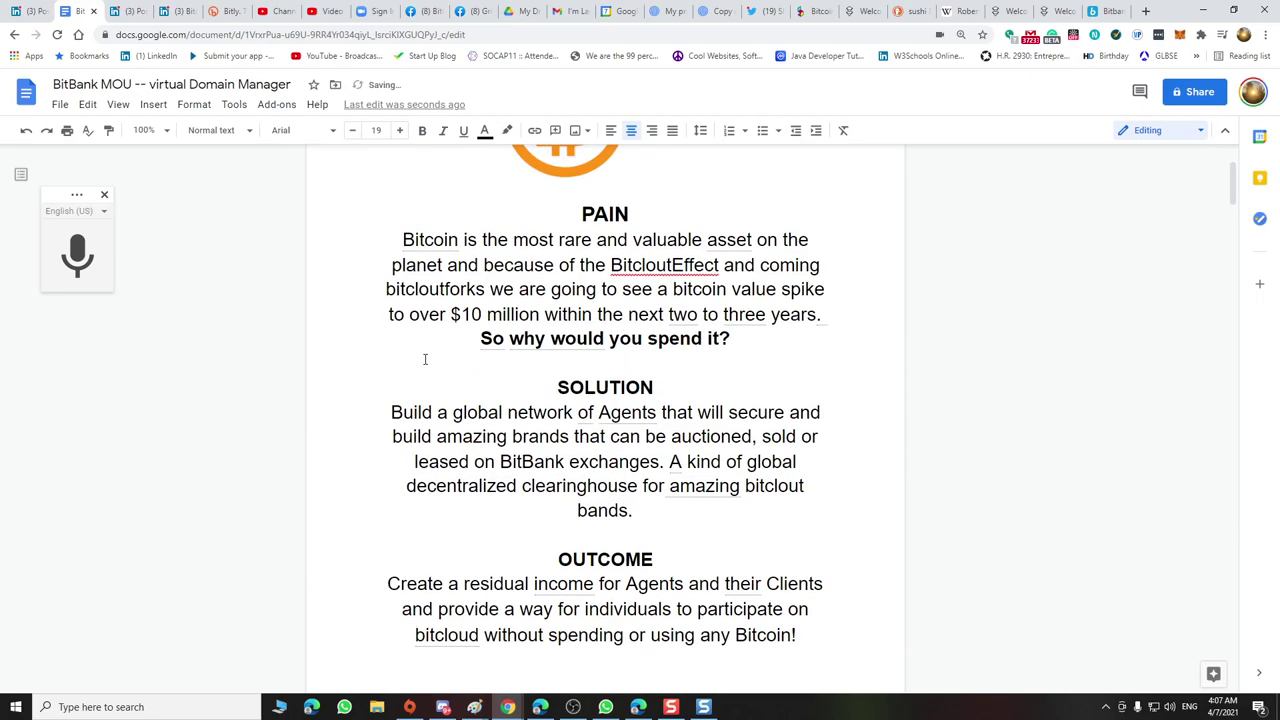
scroll(424, 359, "down", 8)
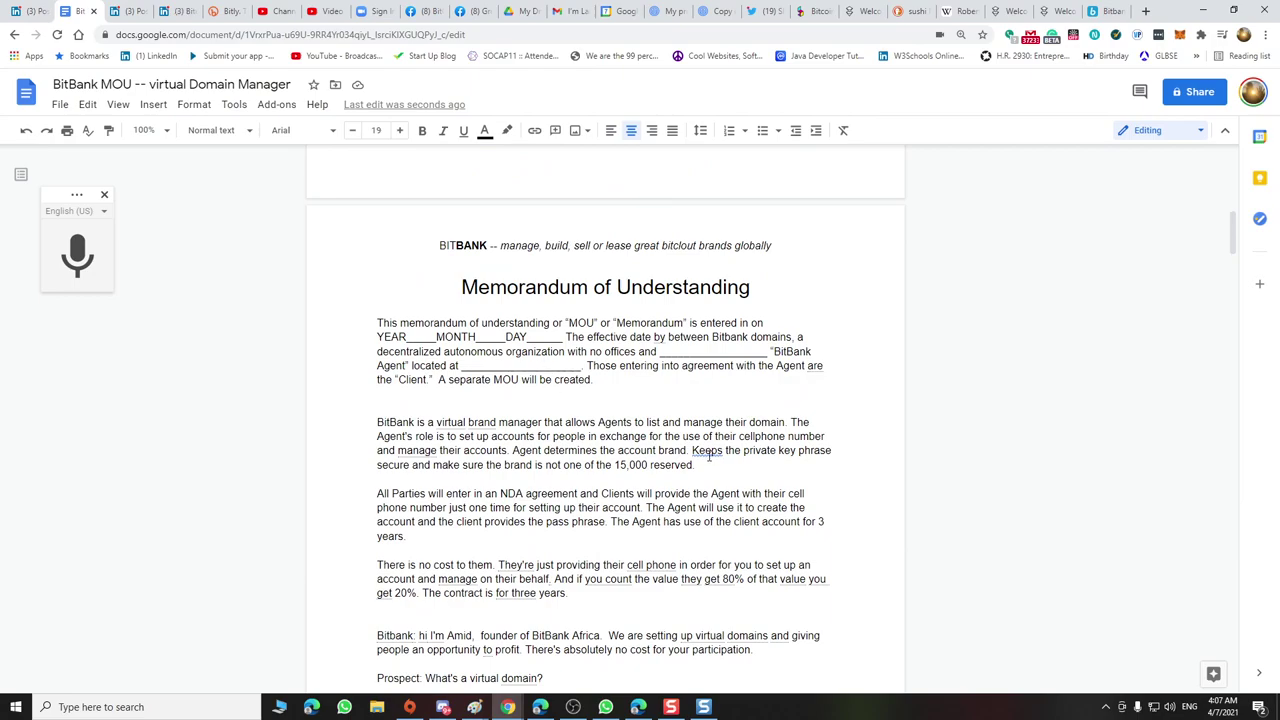
scroll(711, 455, "down", 8)
scroll(709, 456, "down", 6)
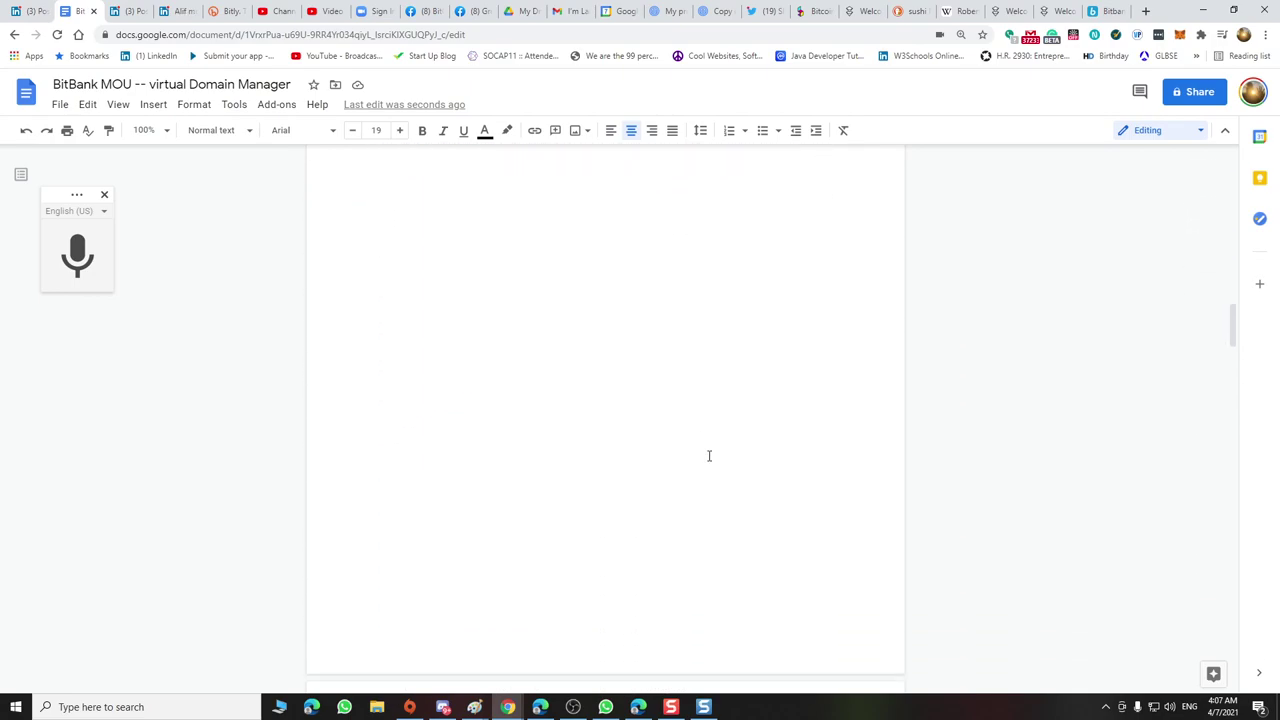
scroll(709, 456, "down", 11)
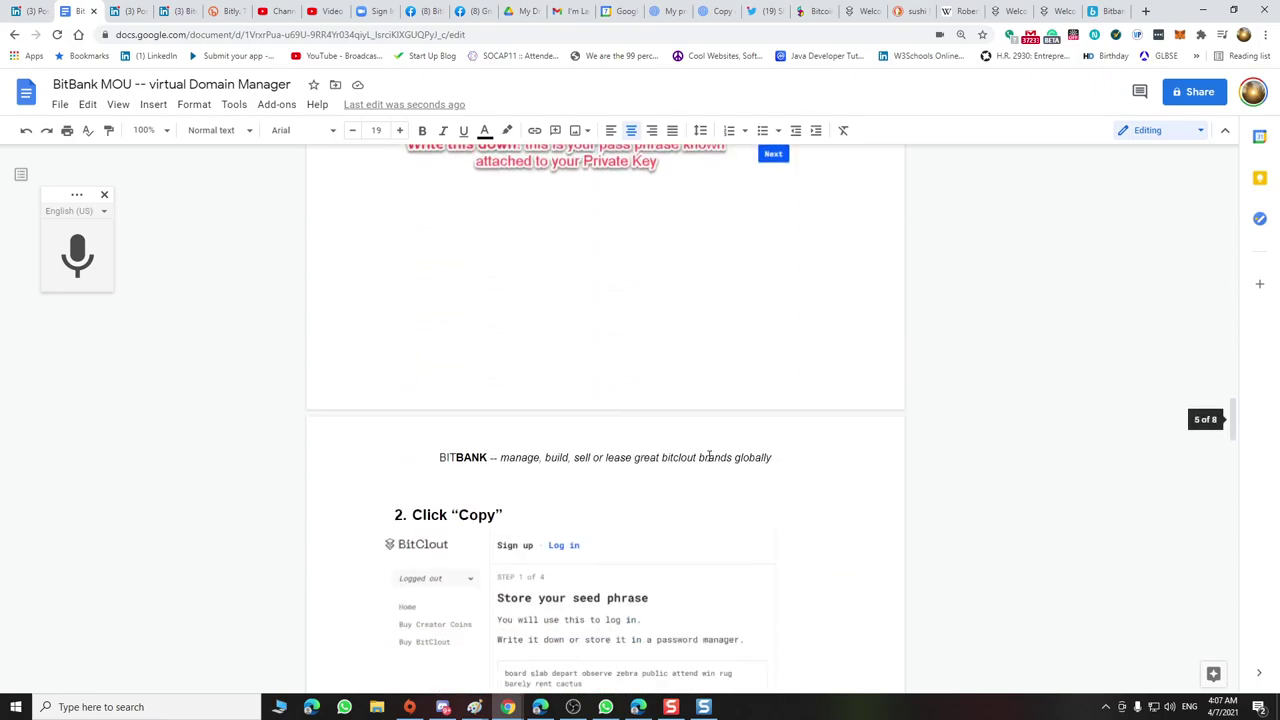
scroll(708, 453, "up", 5)
scroll(680, 446, "down", 15)
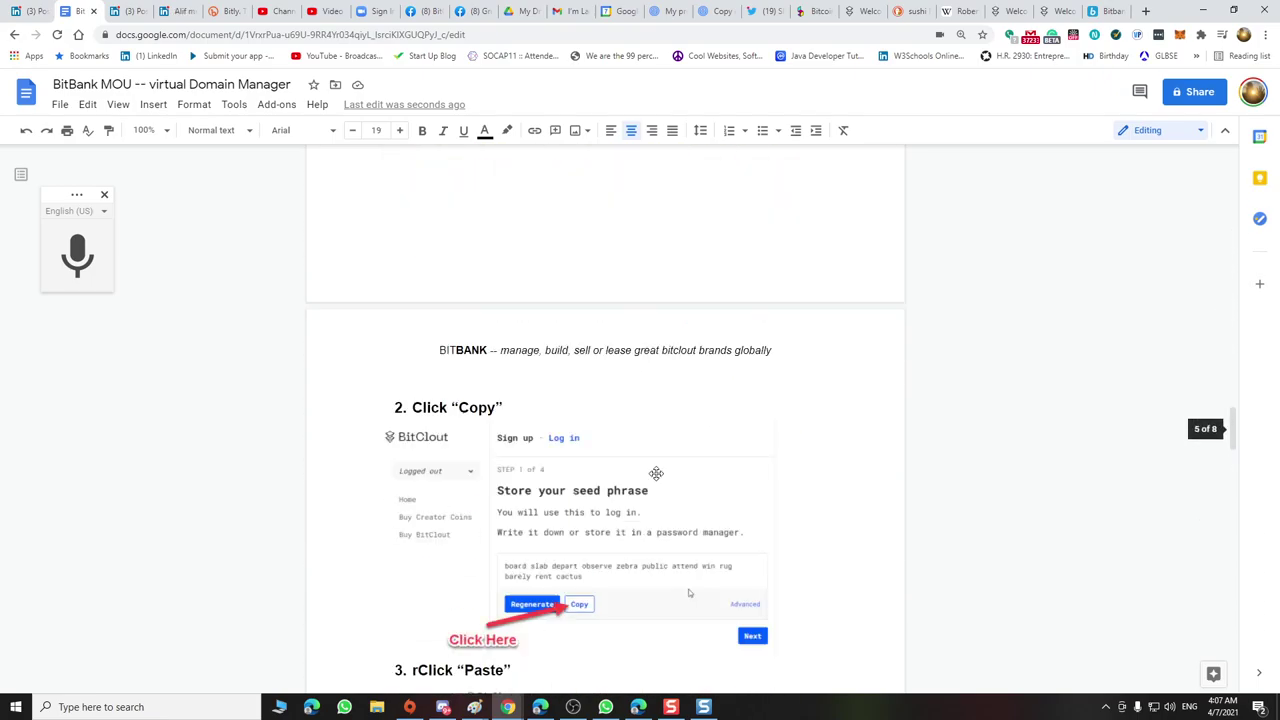
scroll(657, 472, "down", 12)
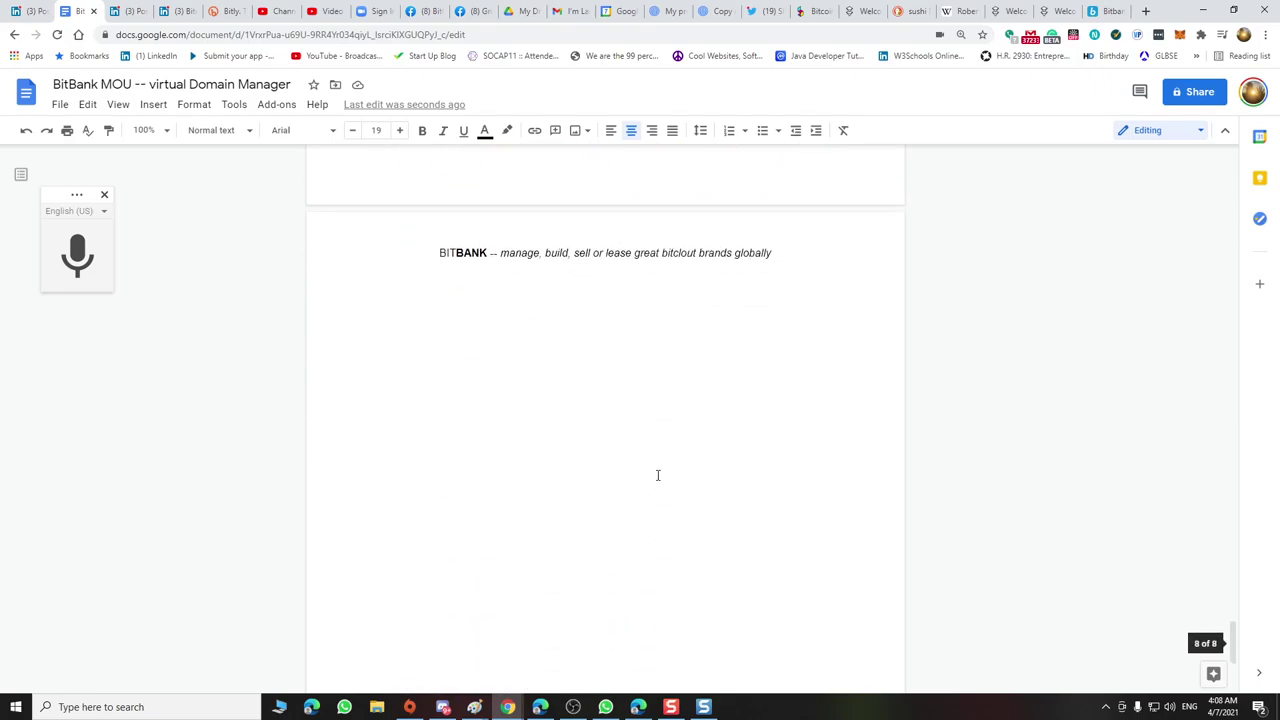
scroll(658, 473, "up", 15)
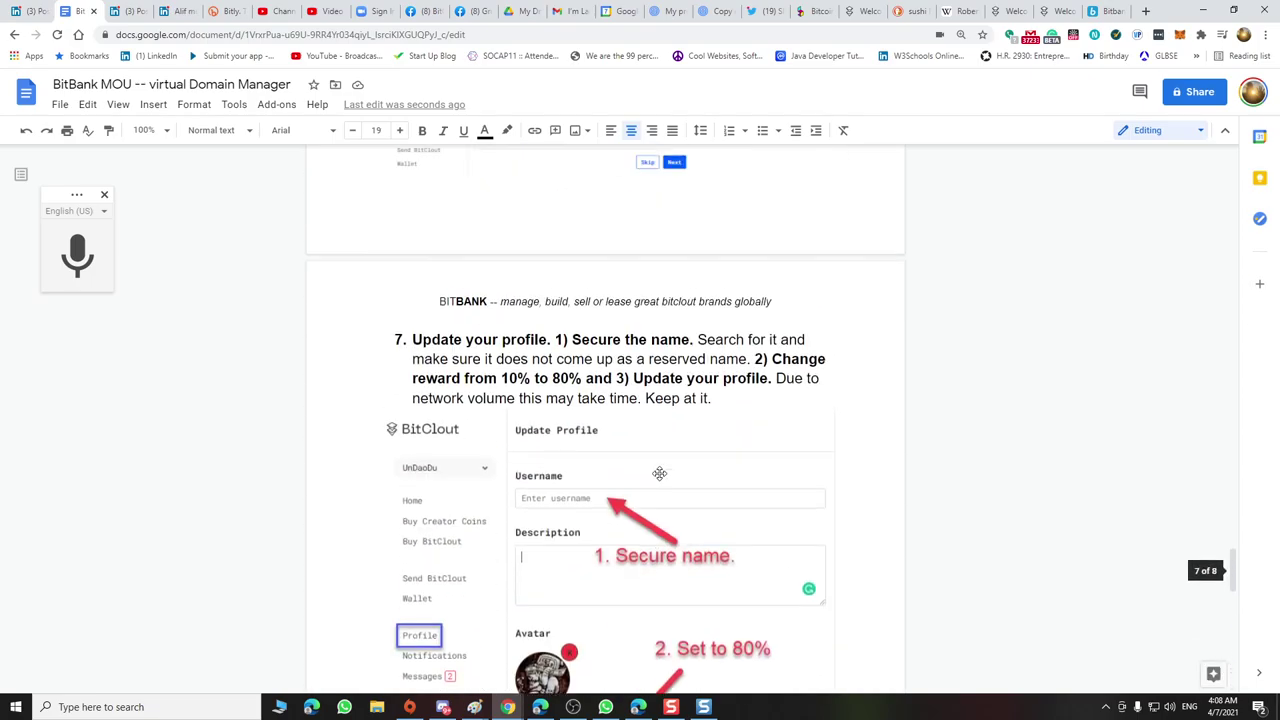
scroll(660, 471, "up", 15)
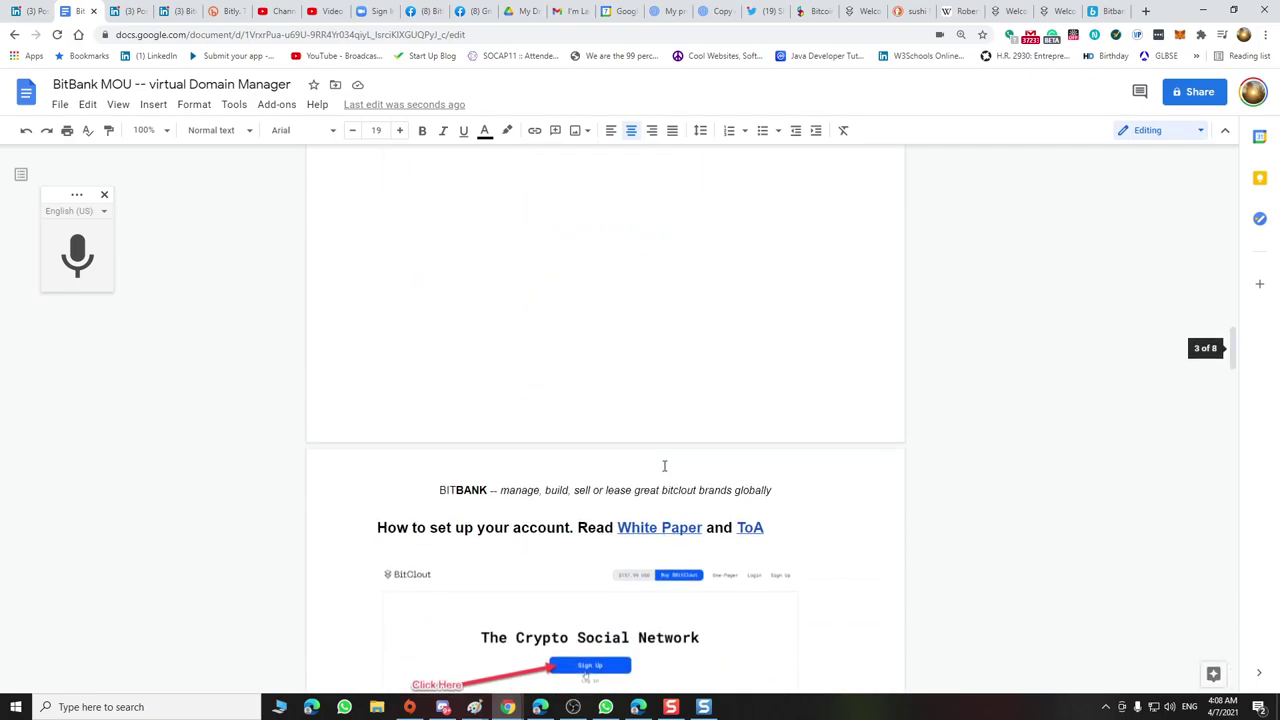
scroll(664, 463, "up", 8)
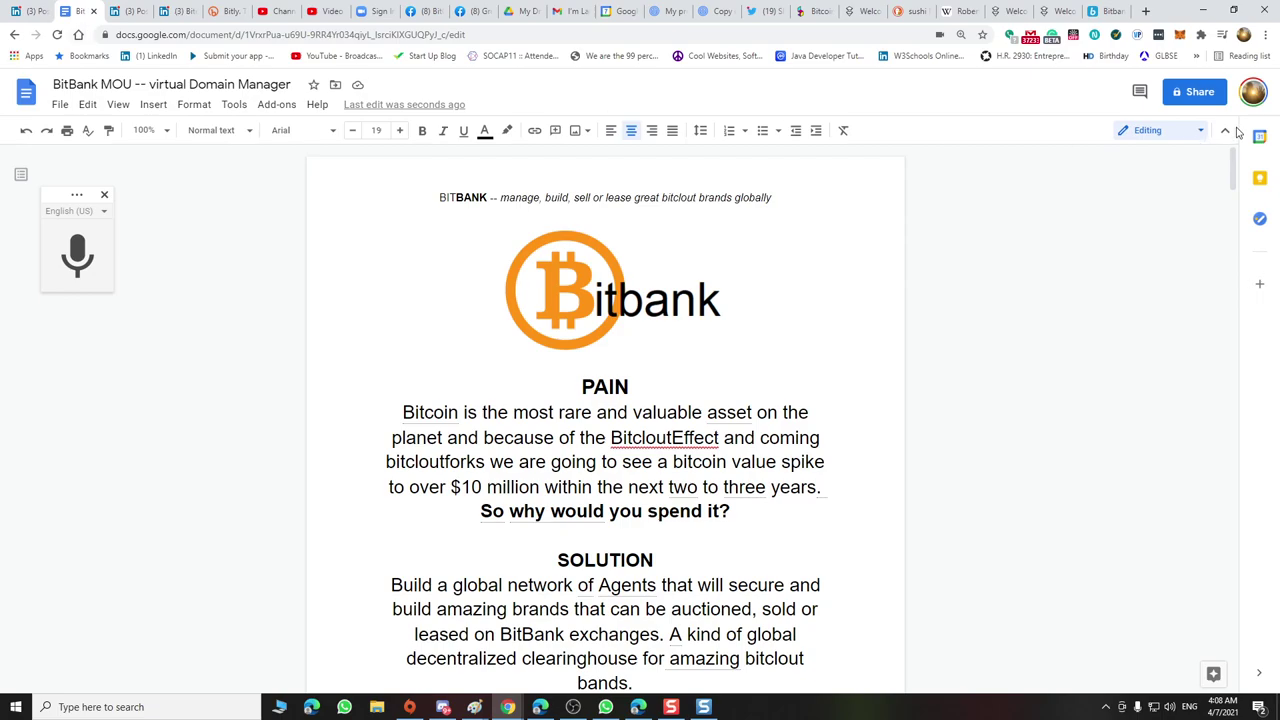
Copy the BitBank MOU's share link and open a new browser tab
left_click(1210, 98)
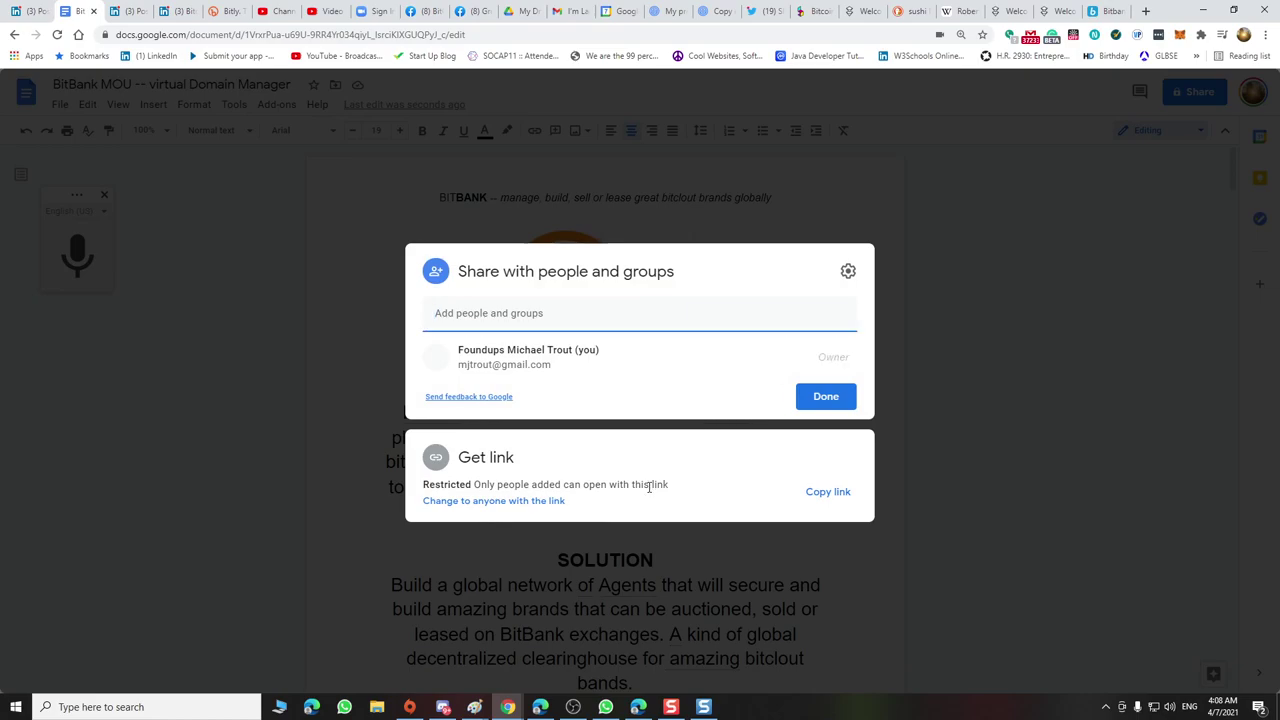
left_click(846, 493)
left_click(991, 204)
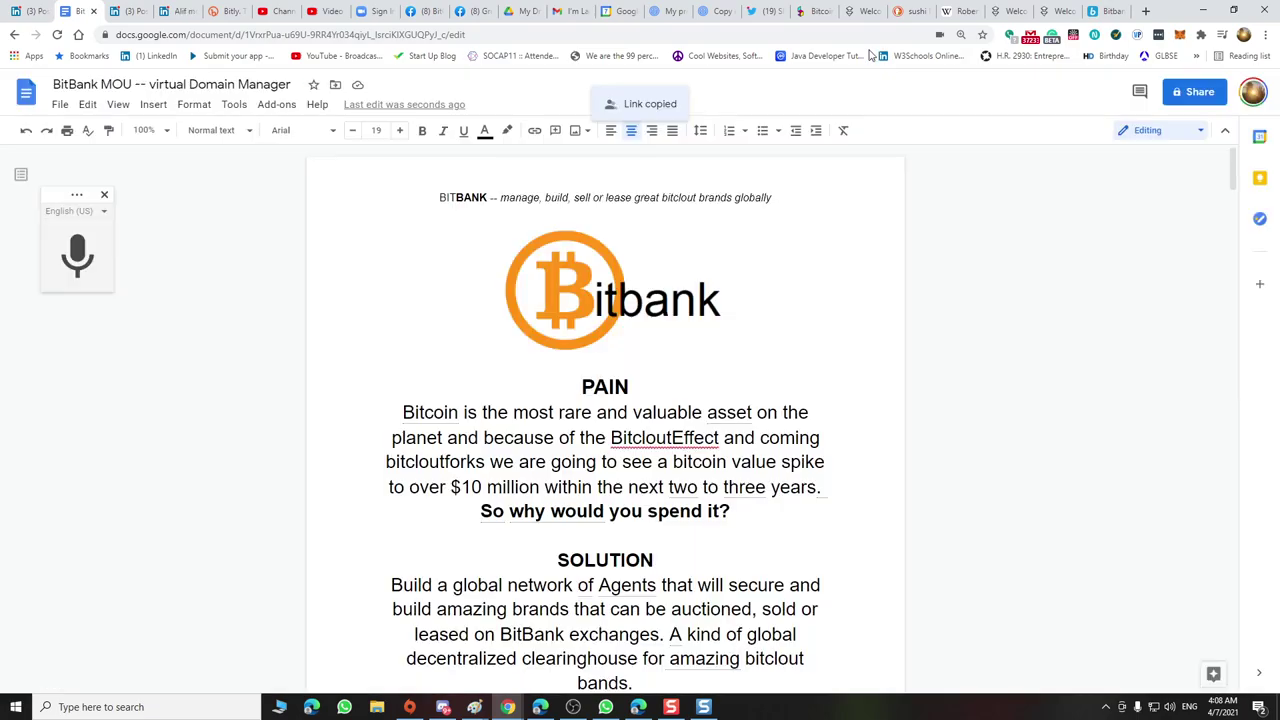
left_click(1145, 11)
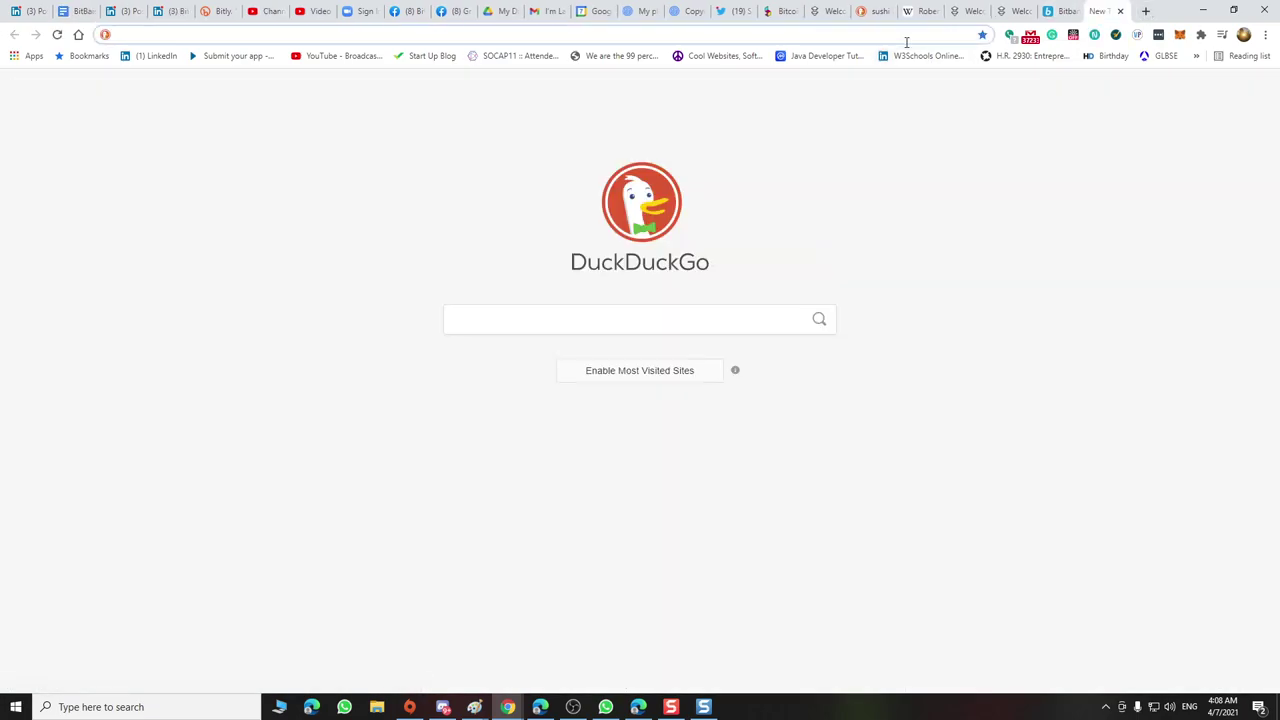
Go to bitly.com in the new tab to reach the All Links dashboard
type("bitly")
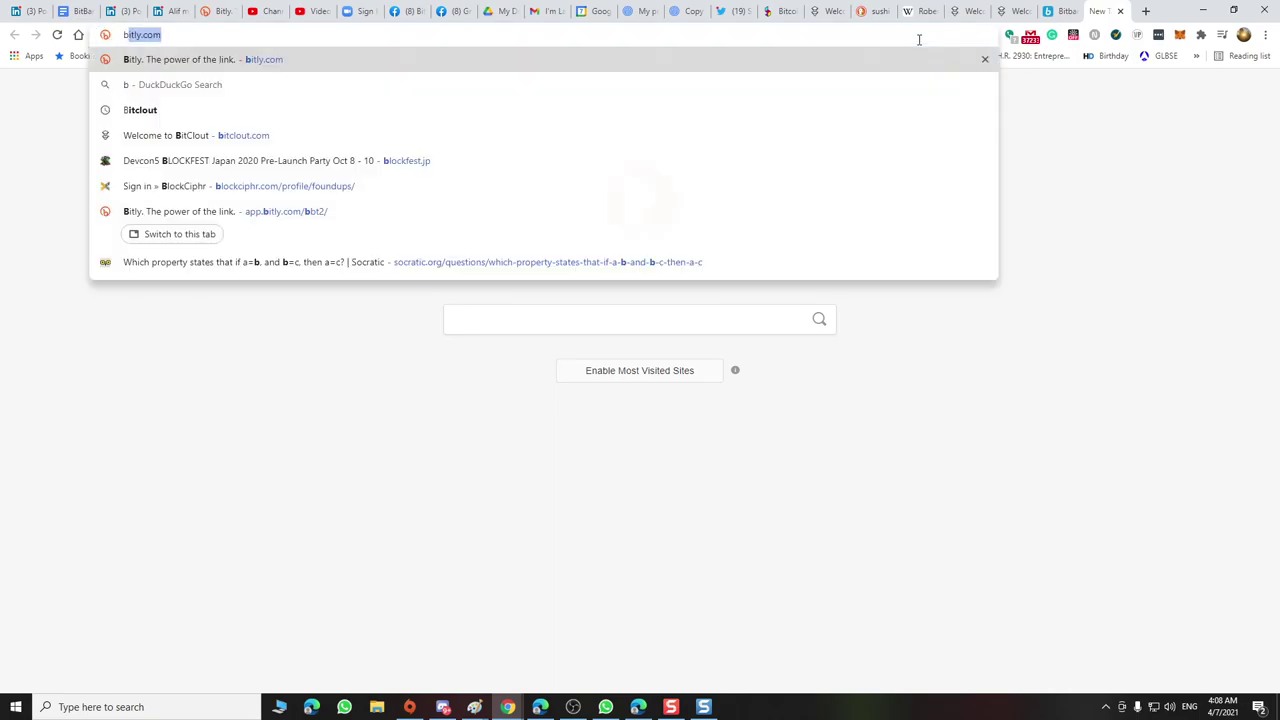
key("Return")
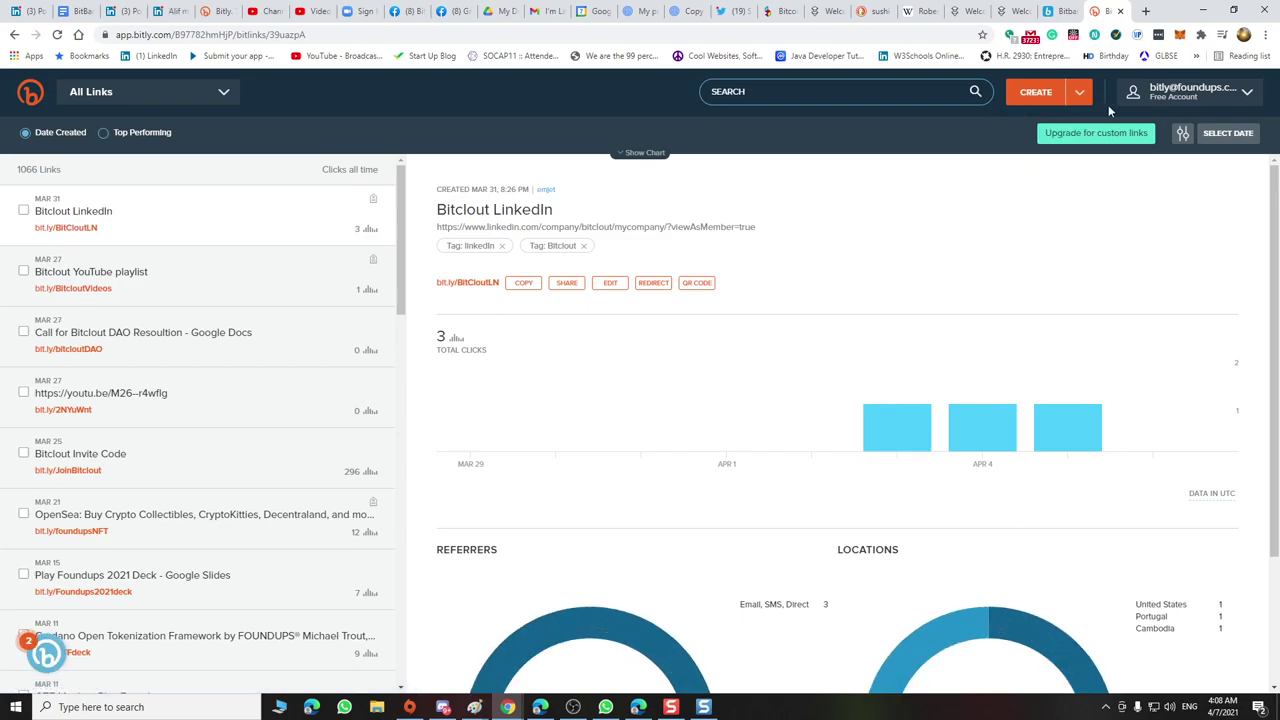
Copy the Website URL from the BitClout LinkedIn company page's edit form
mouse_move(1071, 98)
left_click(170, 18)
scroll(530, 200, "up", 3)
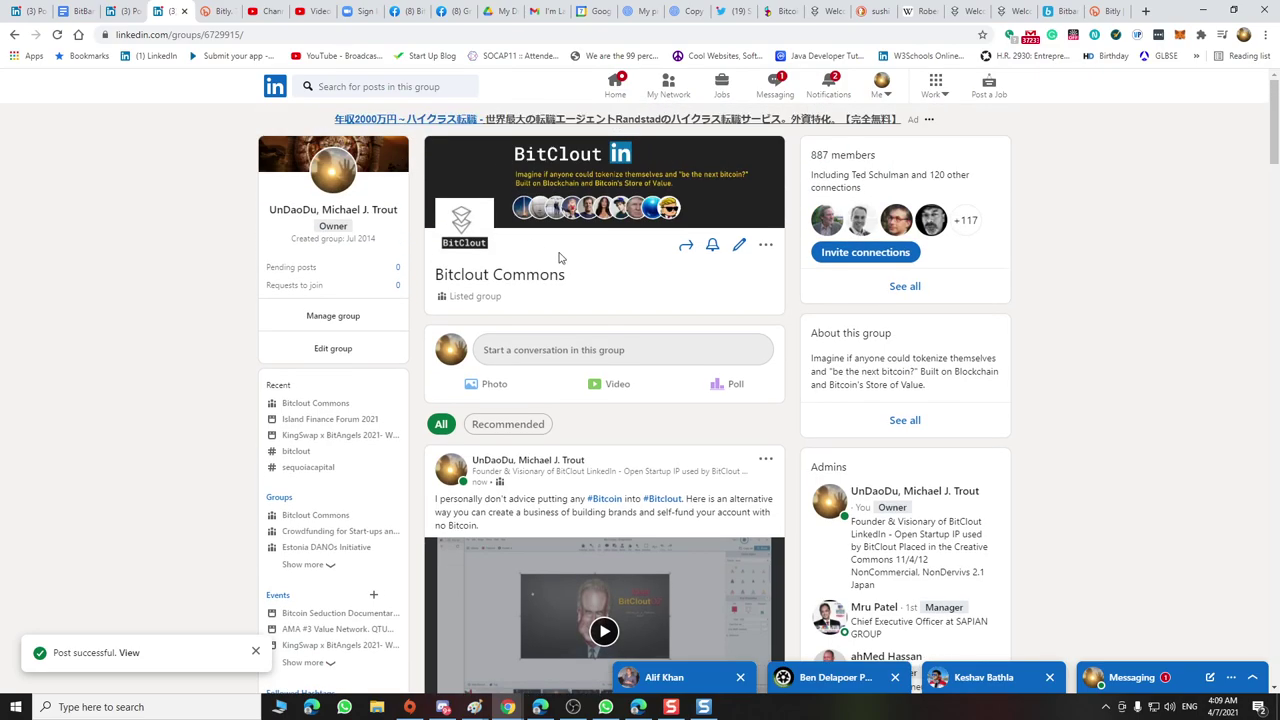
left_click(128, 18)
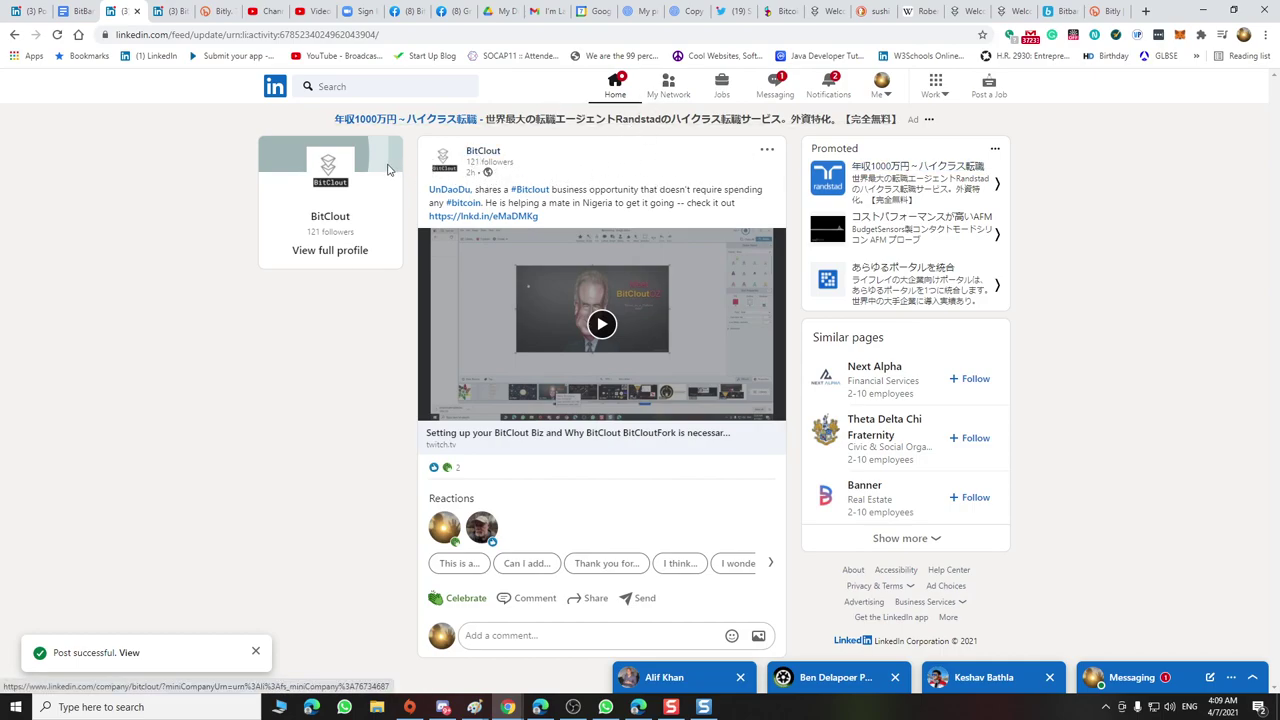
left_click(484, 152)
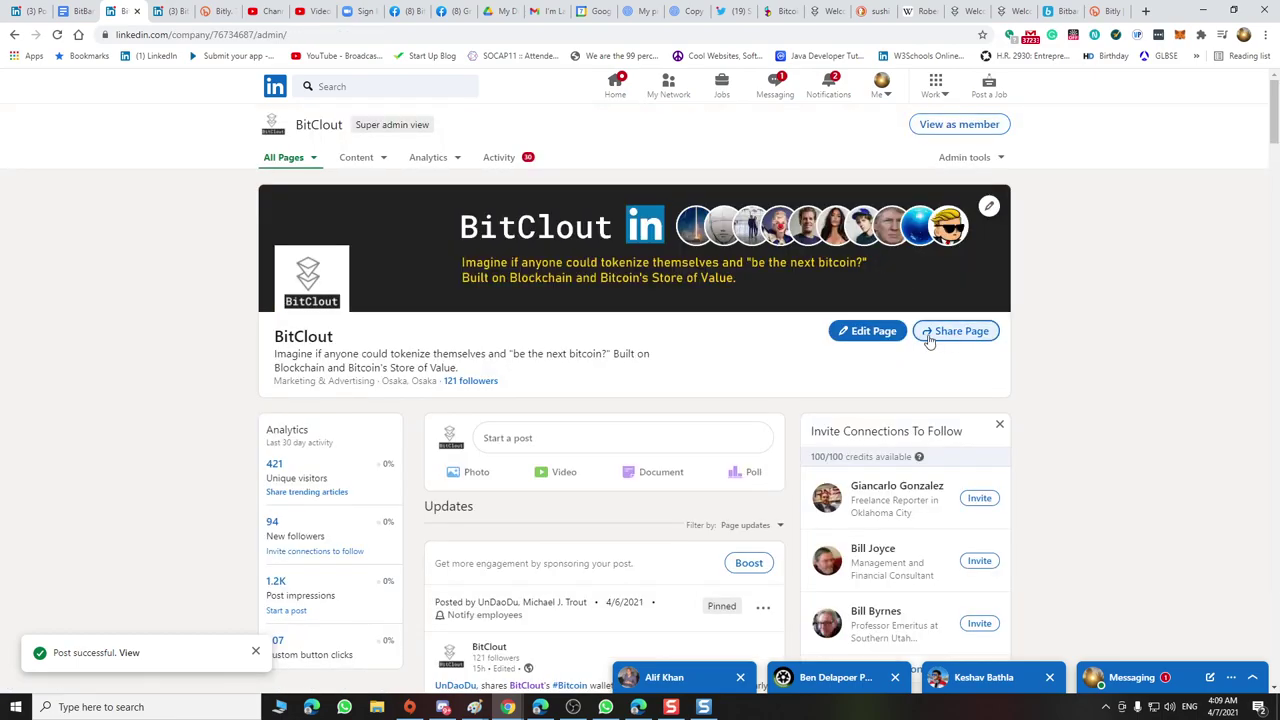
left_click(873, 336)
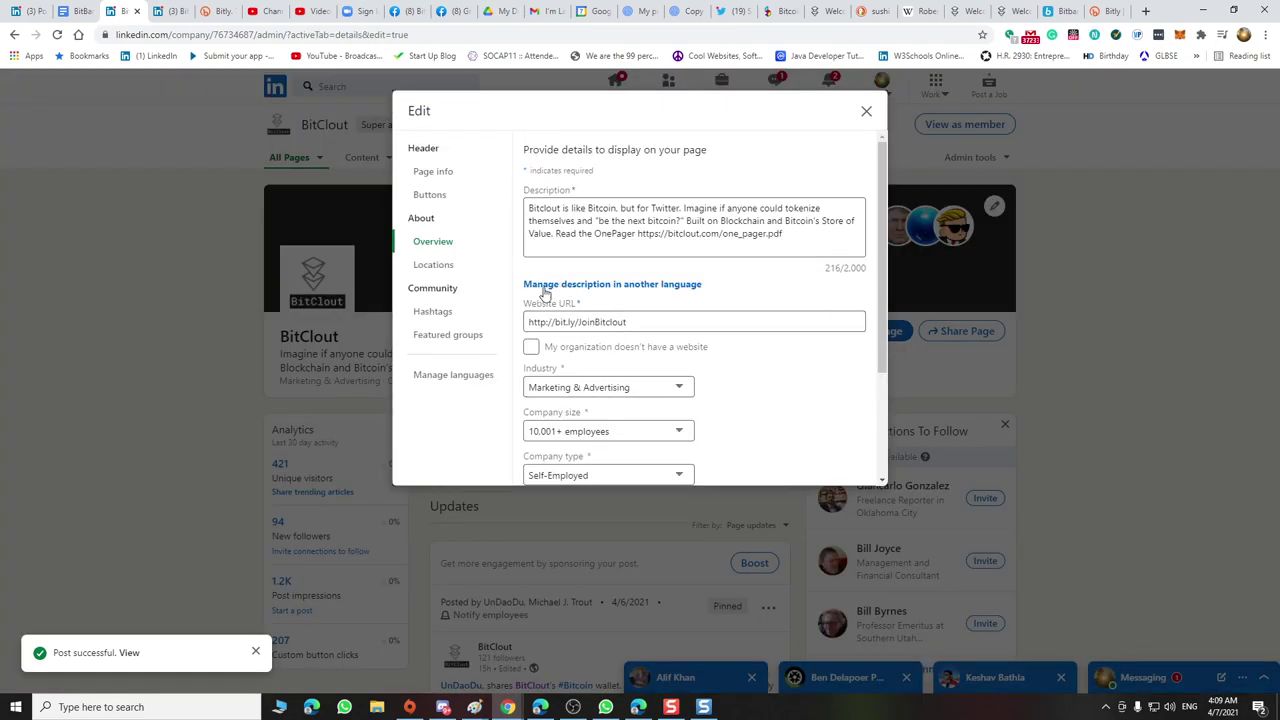
left_click(640, 323)
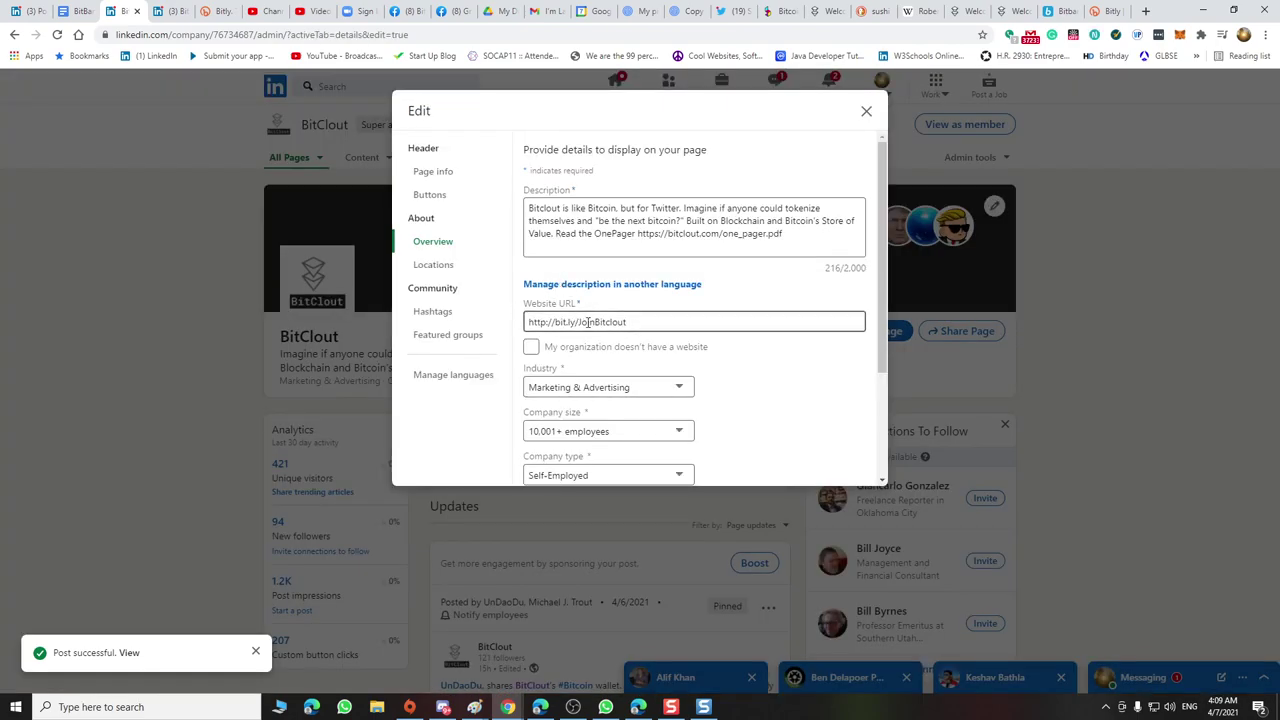
left_click_drag(640, 323, 486, 320)
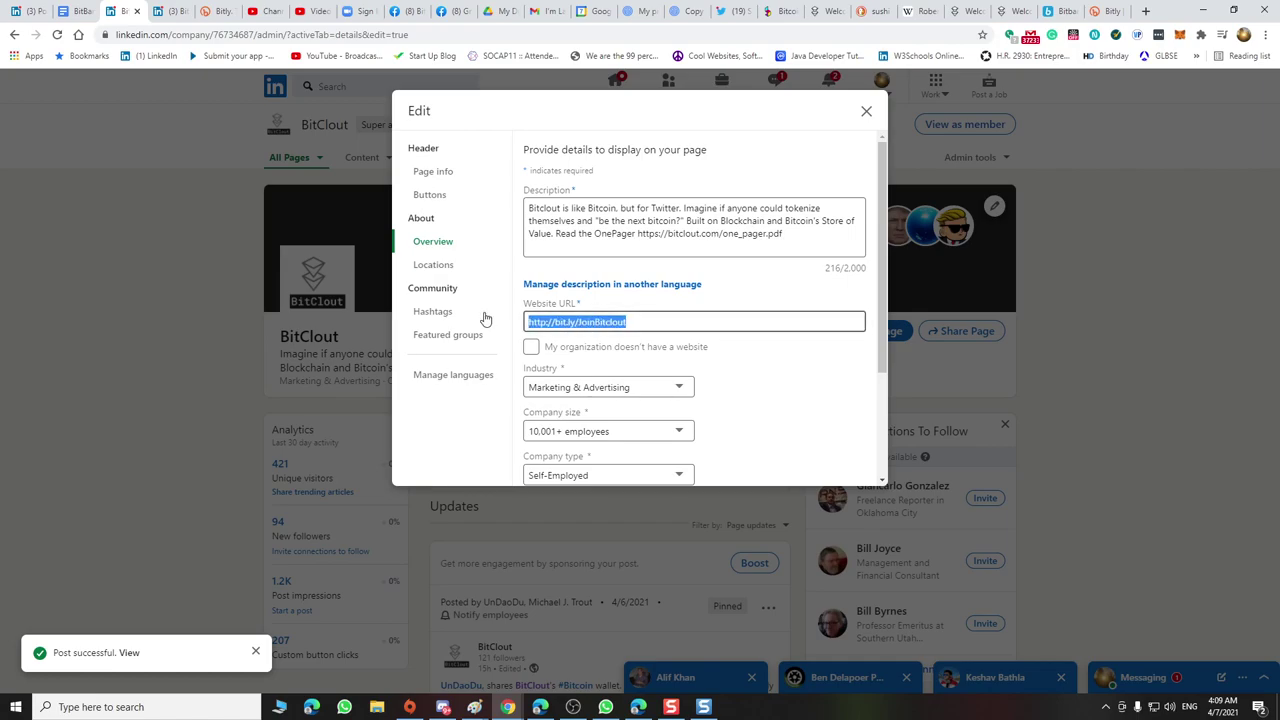
key("ctrl+c")
left_click(1145, 11)
key("ctrl+v")
key("Return")
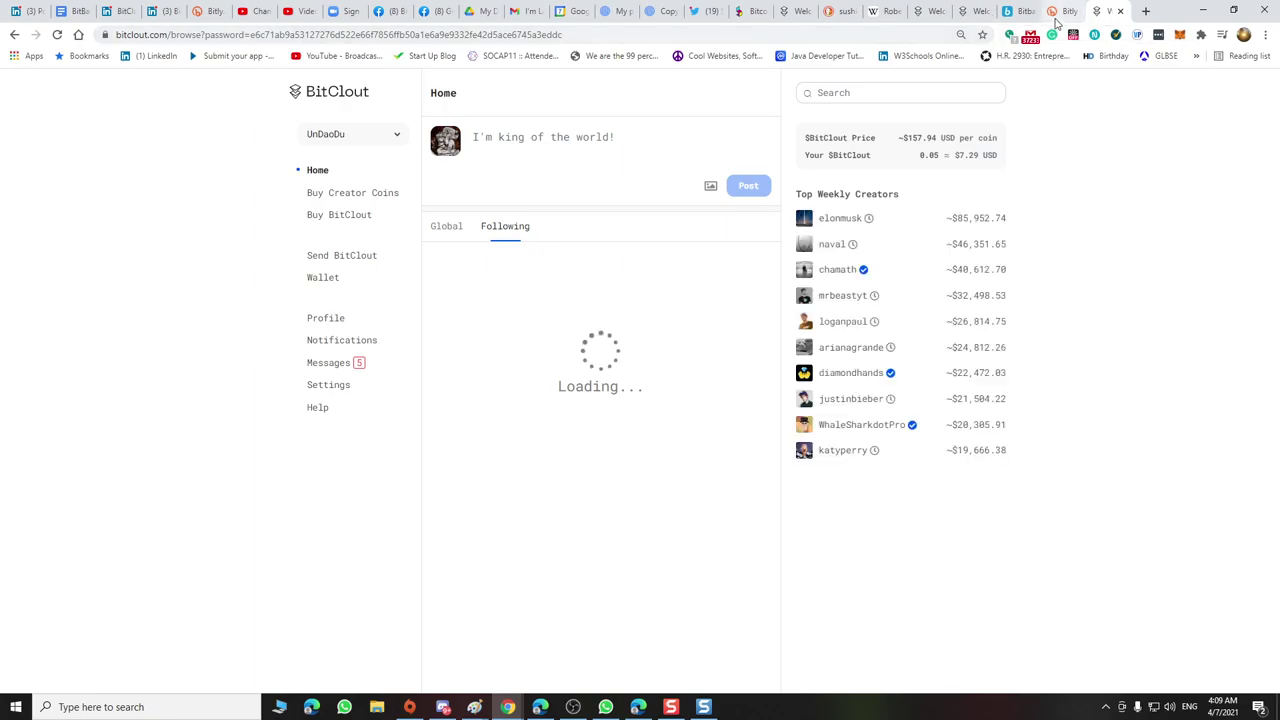
left_click(117, 19)
left_click(866, 111)
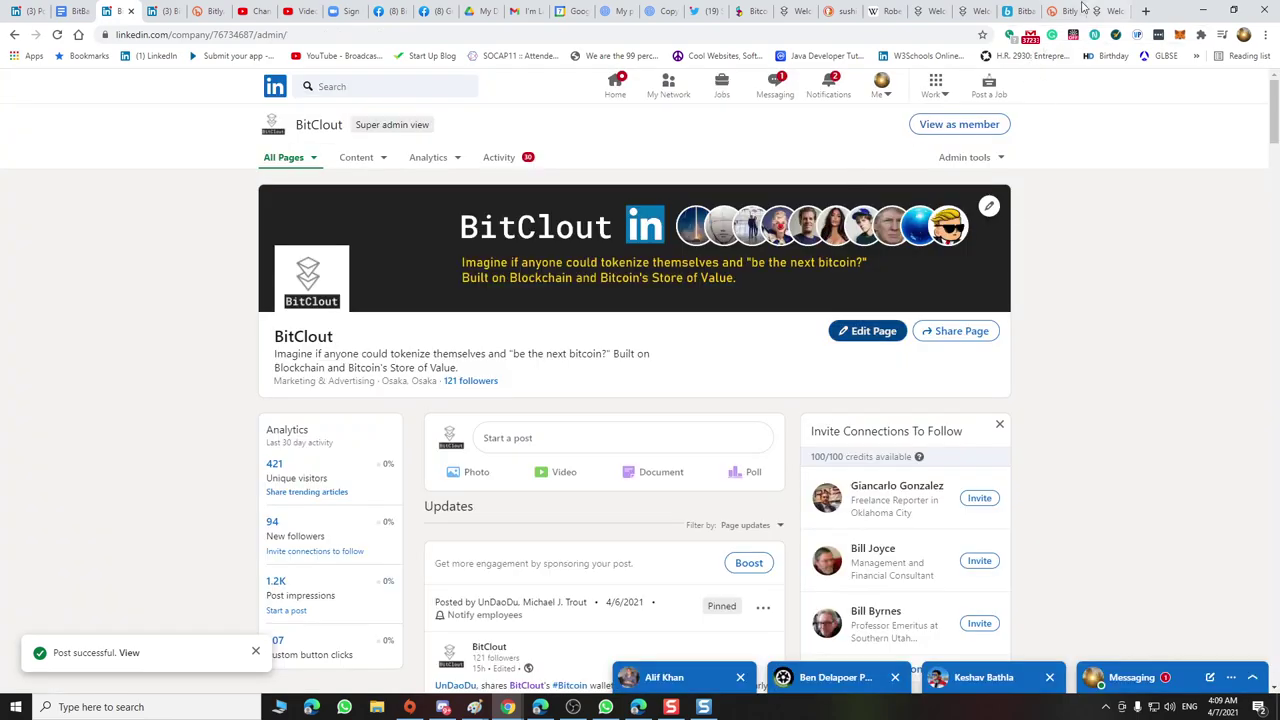
left_click(1065, 12)
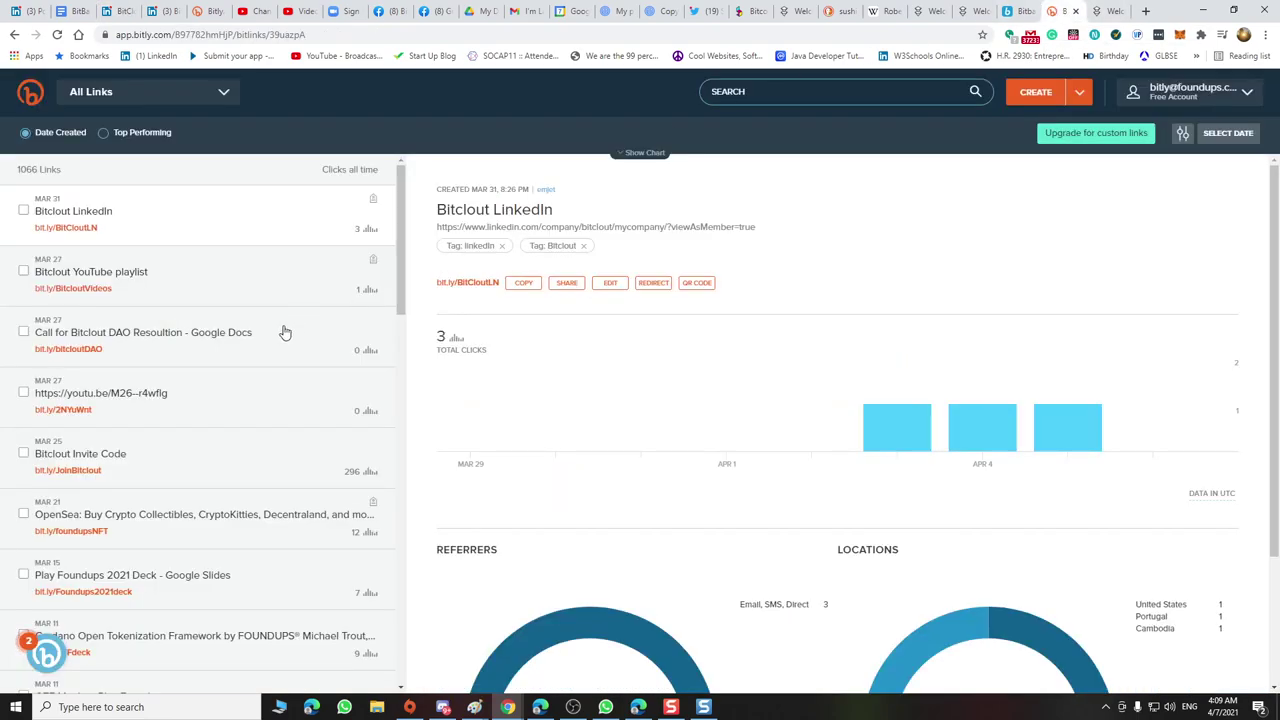
Review the Bitclout Invite Code link's 296-click stats, then return to the MOU document
scroll(294, 346, "down", 1)
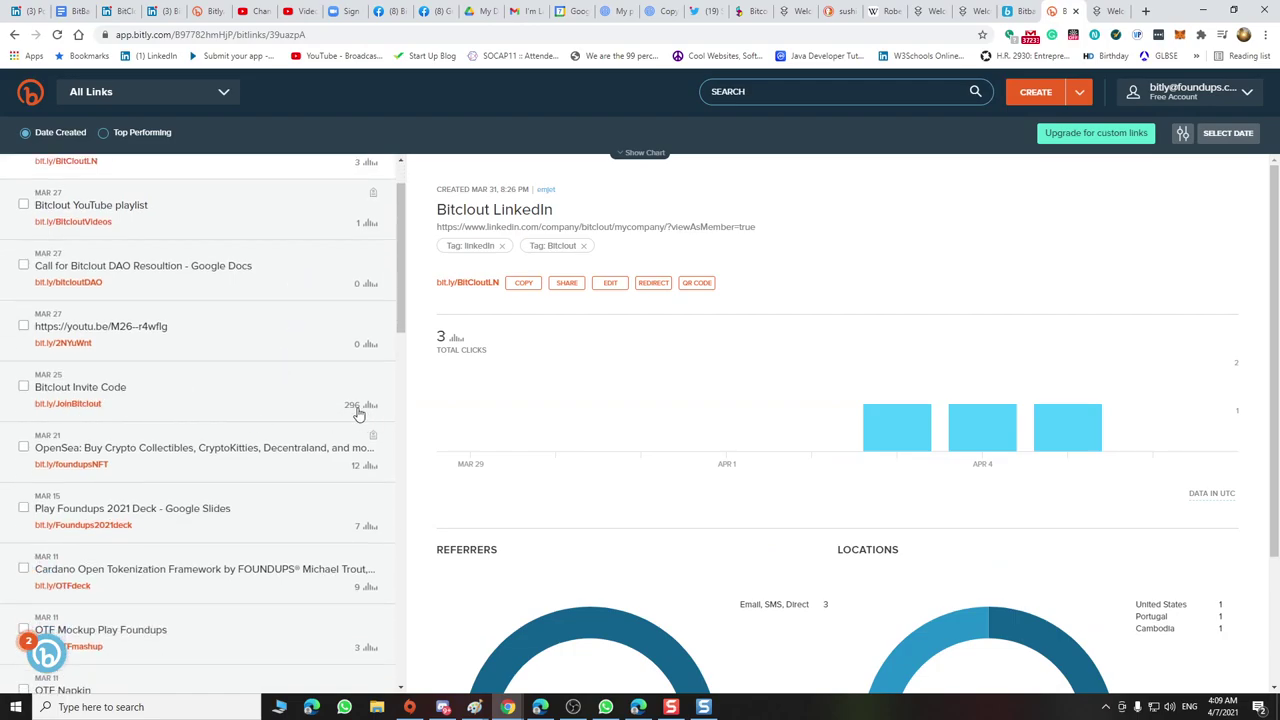
scroll(617, 420, "down", 3)
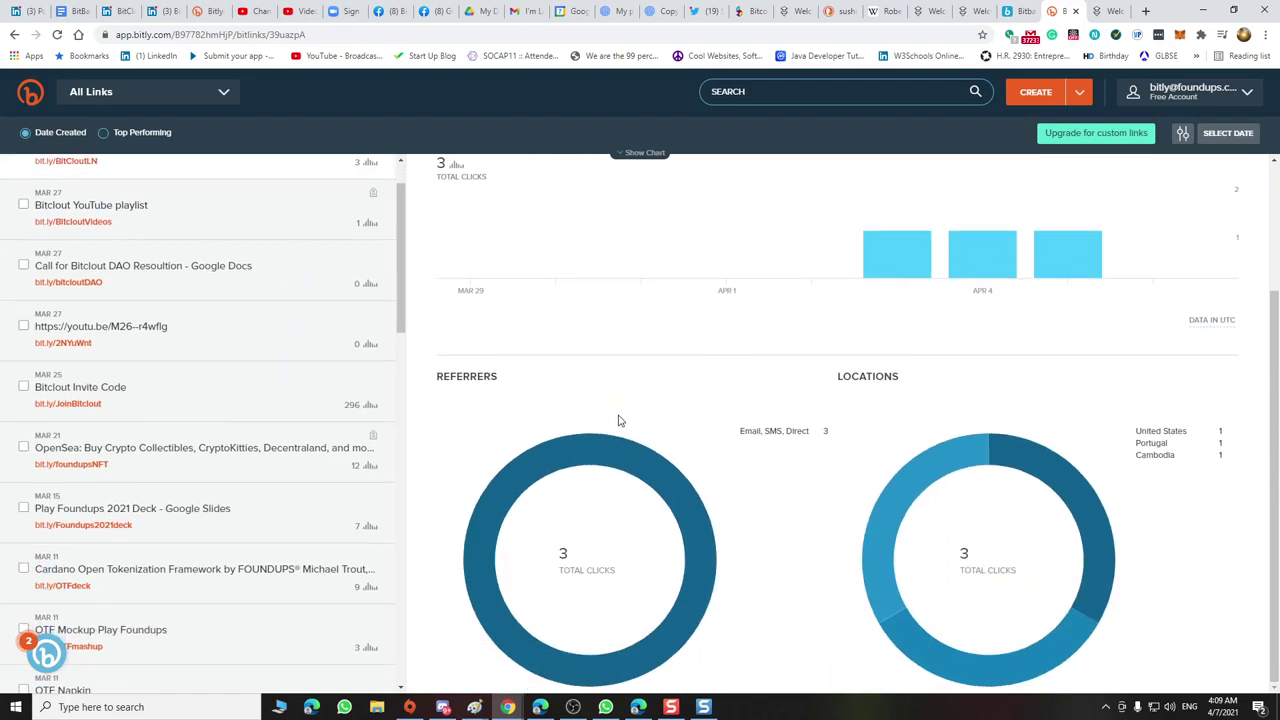
mouse_move(1210, 458)
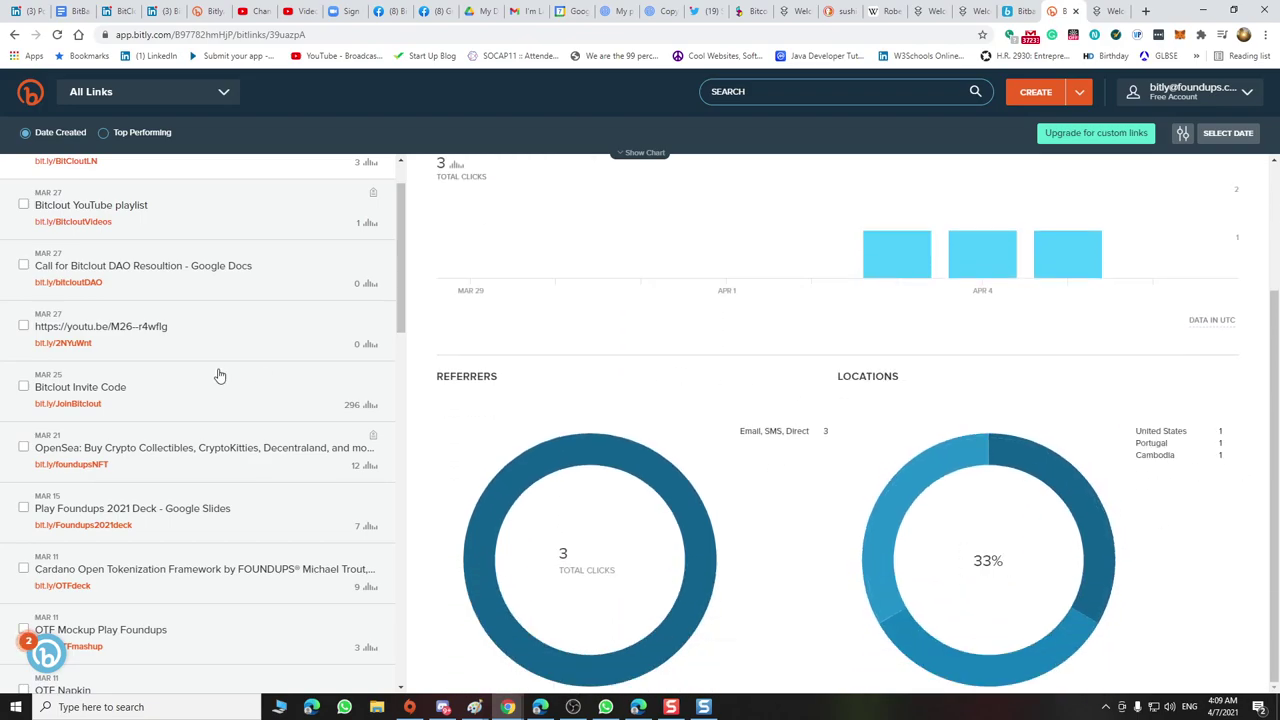
left_click(252, 382)
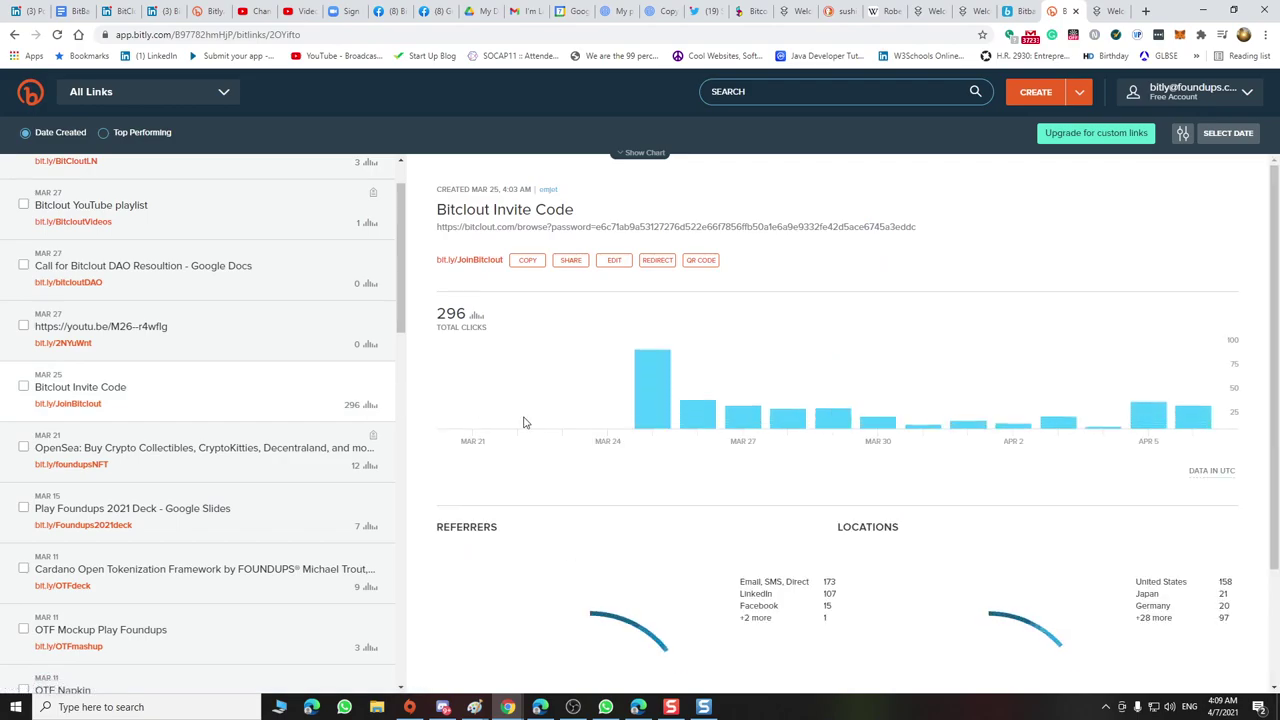
scroll(700, 457, "down", 2)
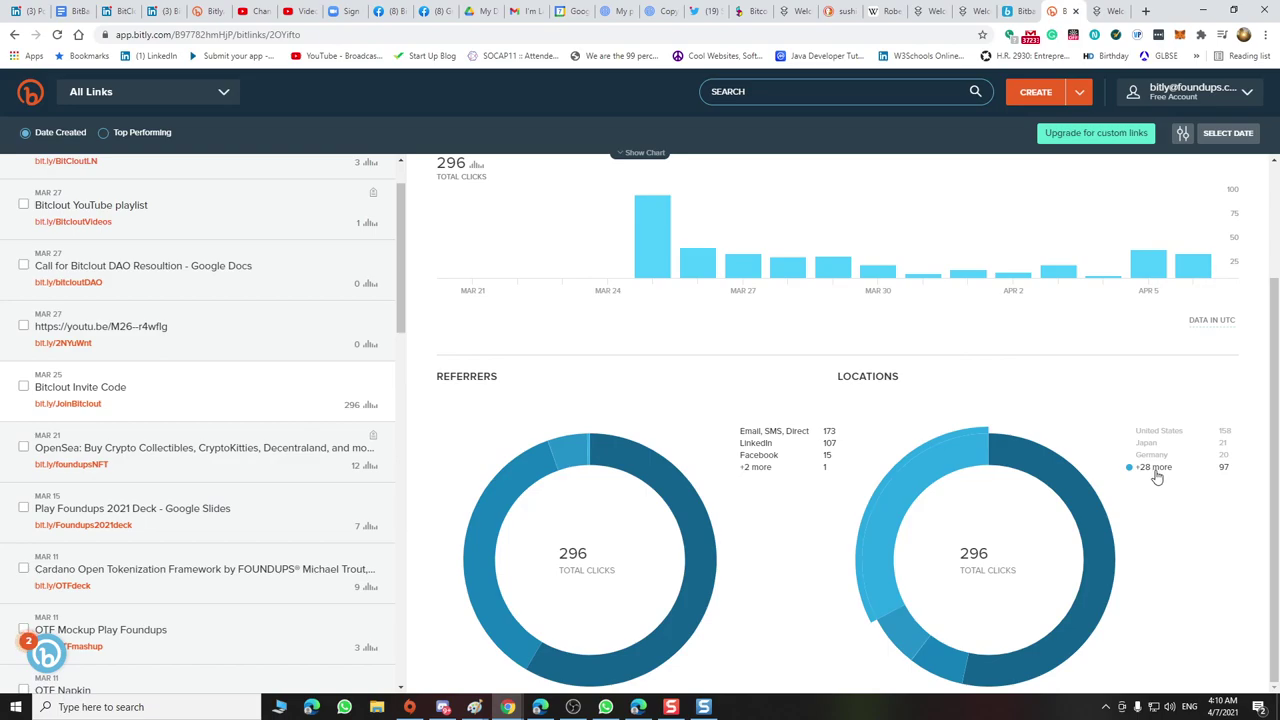
mouse_move(949, 467)
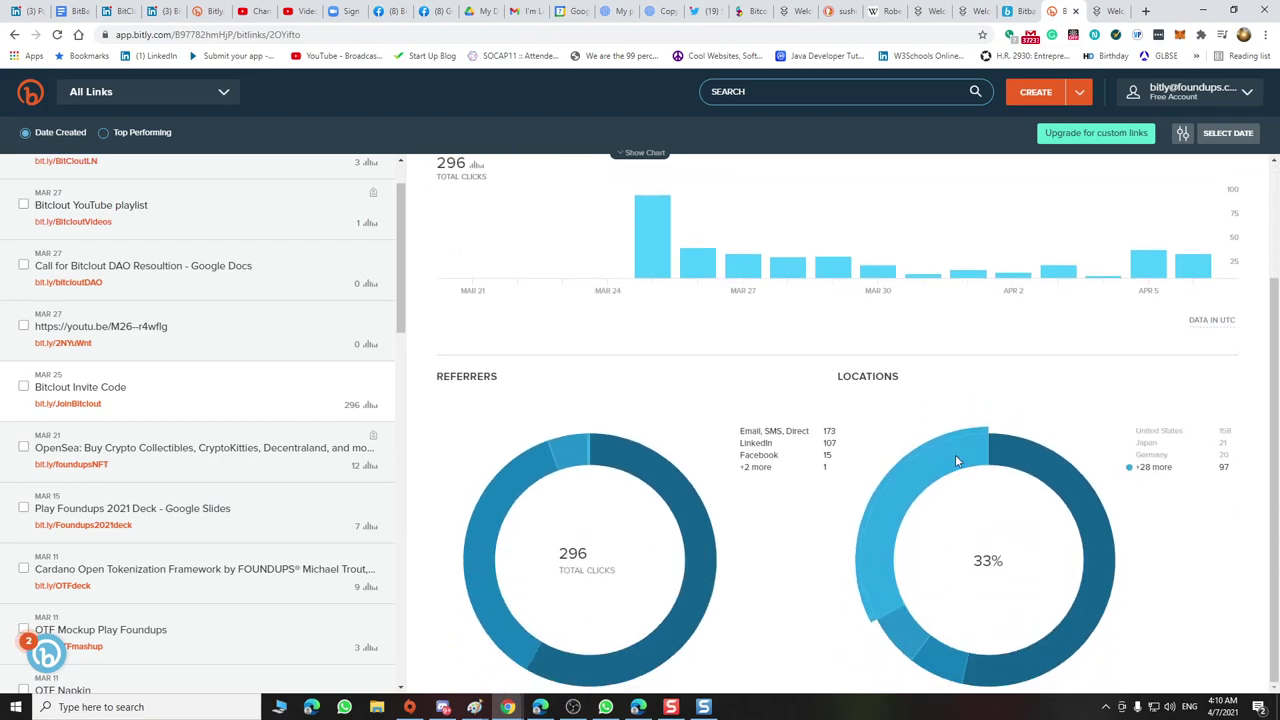
scroll(870, 400, "up", 3)
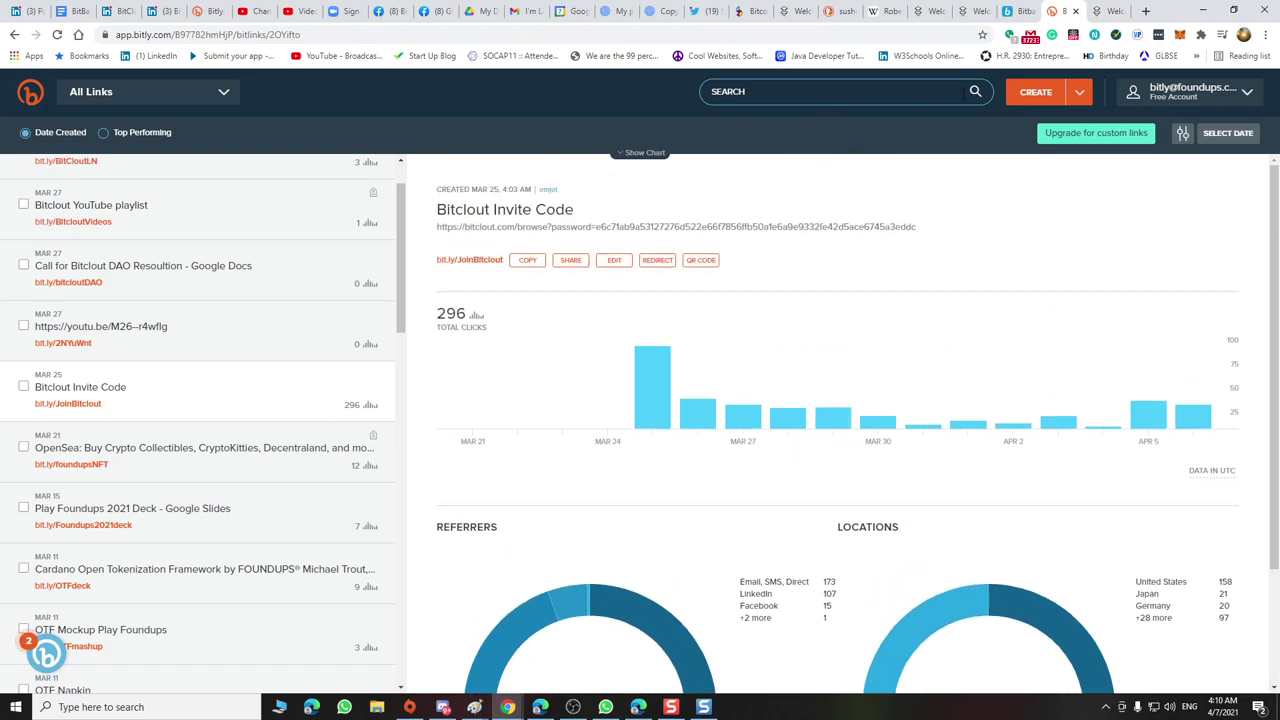
left_click(72, 12)
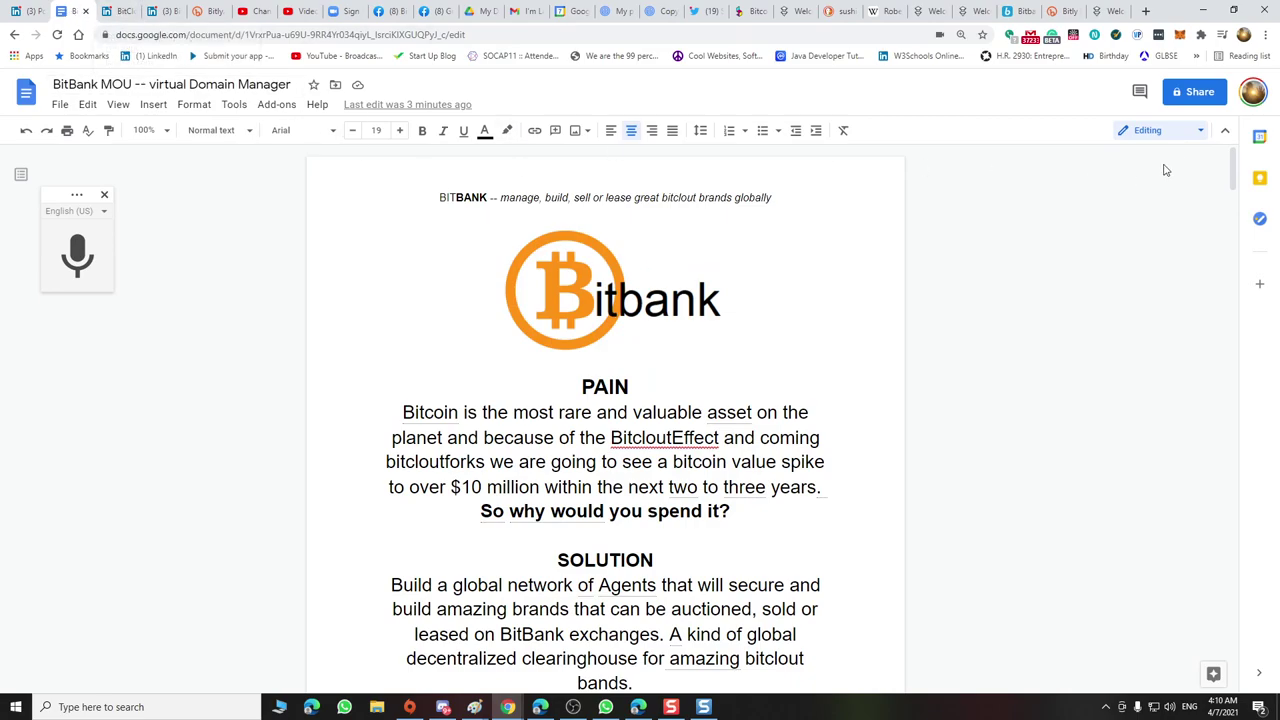
Copy the BitBank MOU share link again and return to Bitly
left_click(1179, 101)
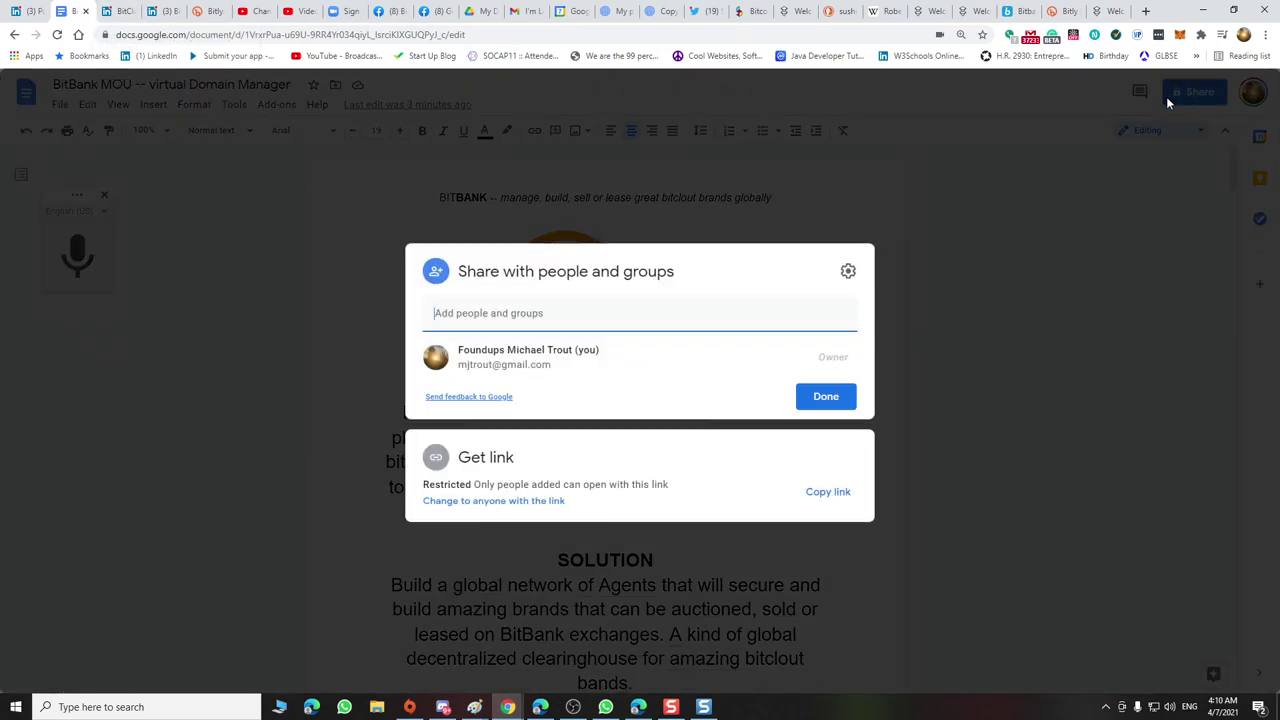
left_click(827, 493)
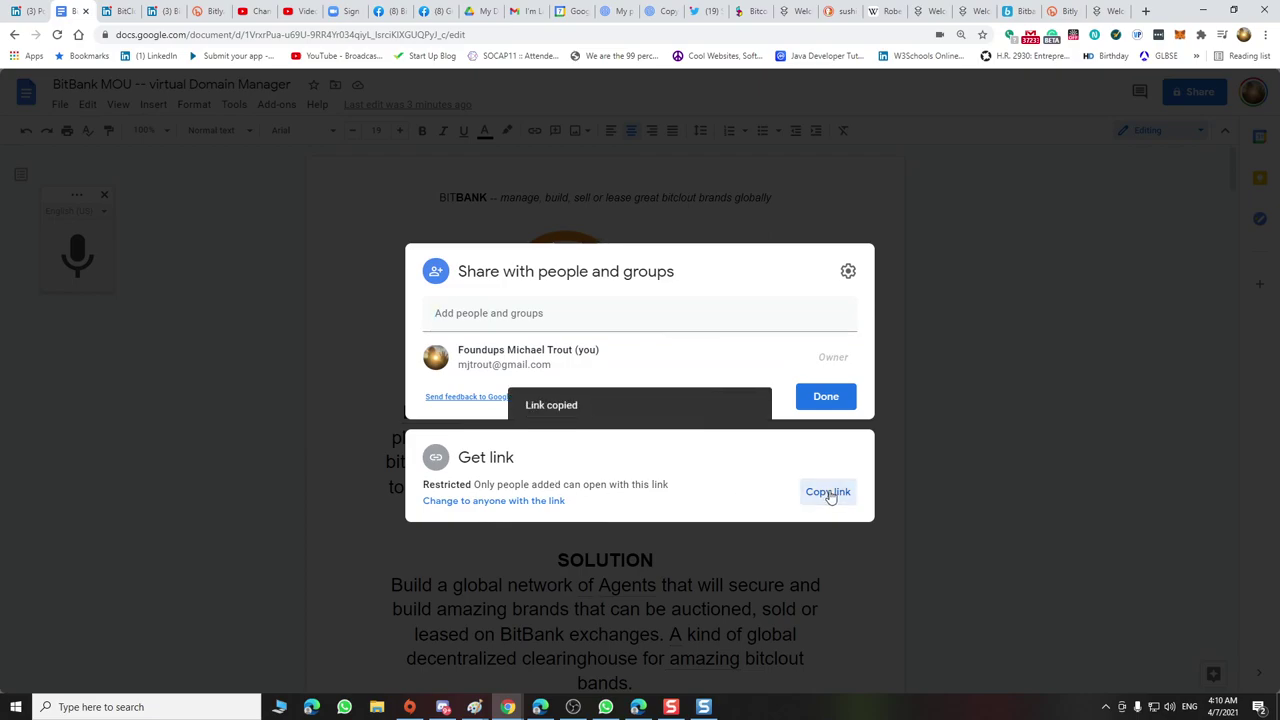
left_click(1061, 11)
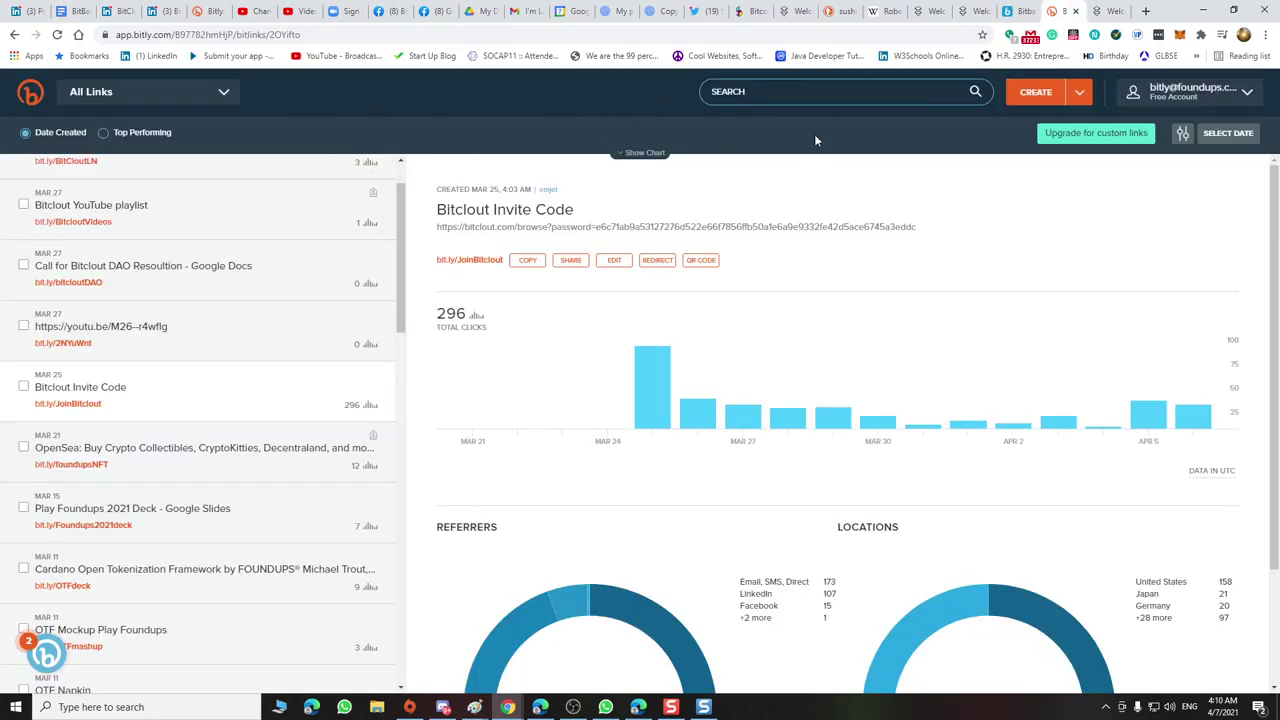
left_click(1035, 93)
key("ctrl+v")
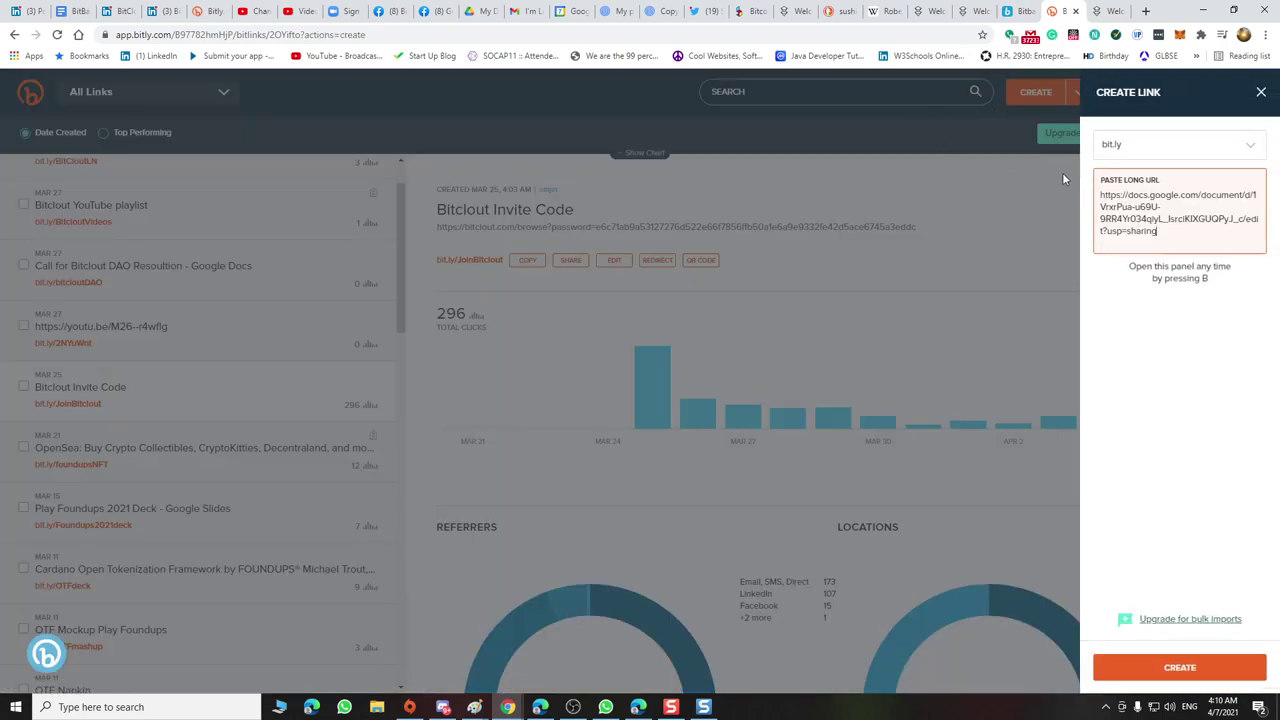
double_click(1143, 288)
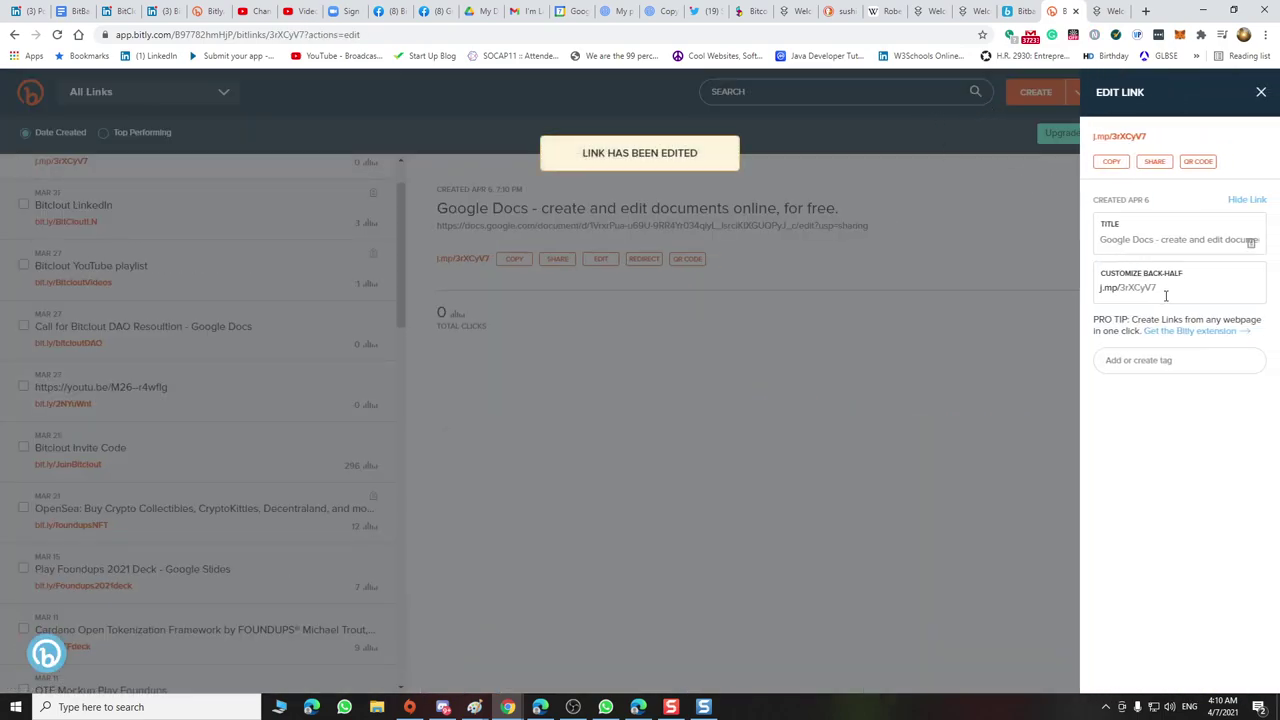
type("bank")
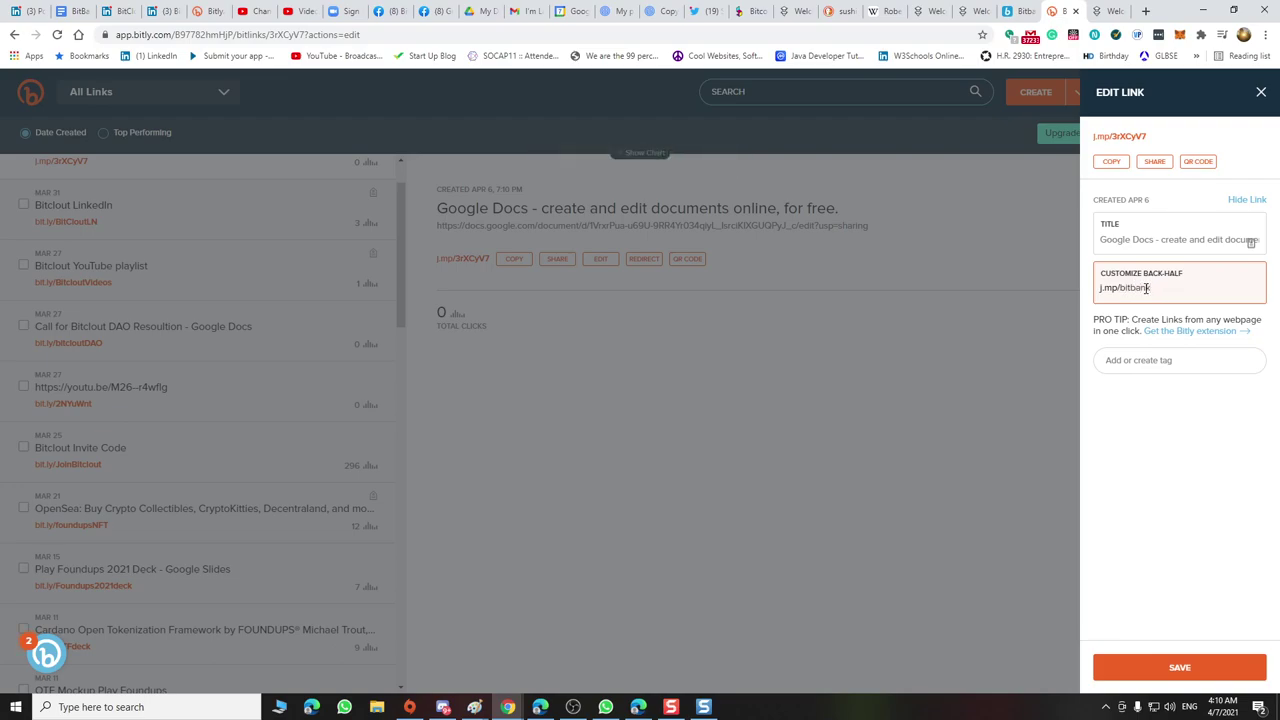
type("tbank")
key("Return")
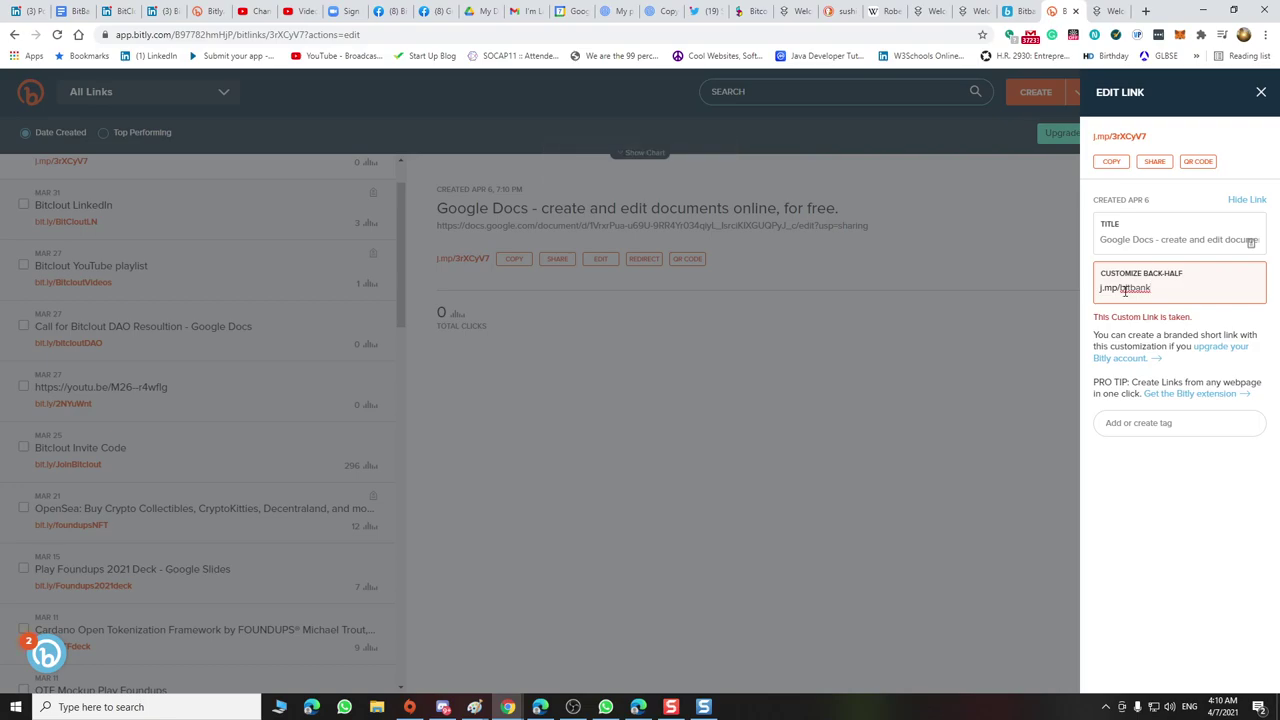
type(".l")
type("B")
left_click_drag(1151, 288, 1215, 288)
key("BackSpace")
key("Return")
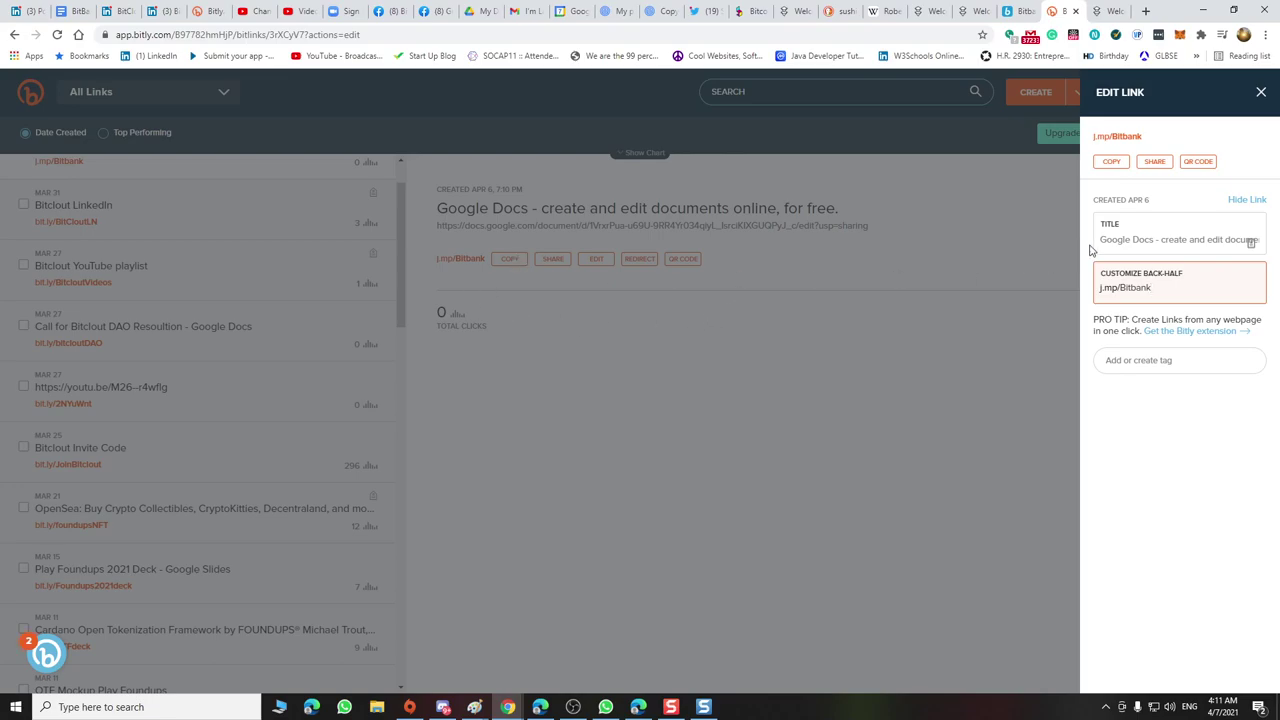
left_click(1136, 237)
left_click(1145, 360)
type("Bit")
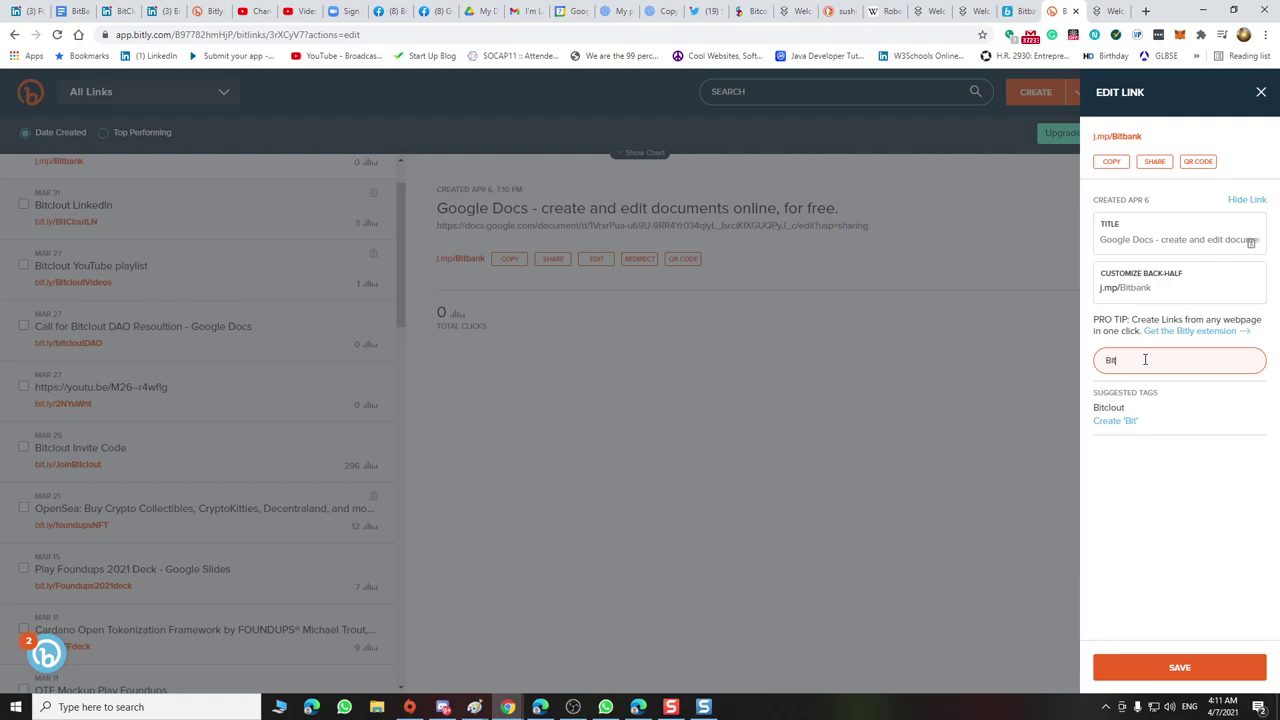
type("bank,")
key("BackSpace")
key("Return")
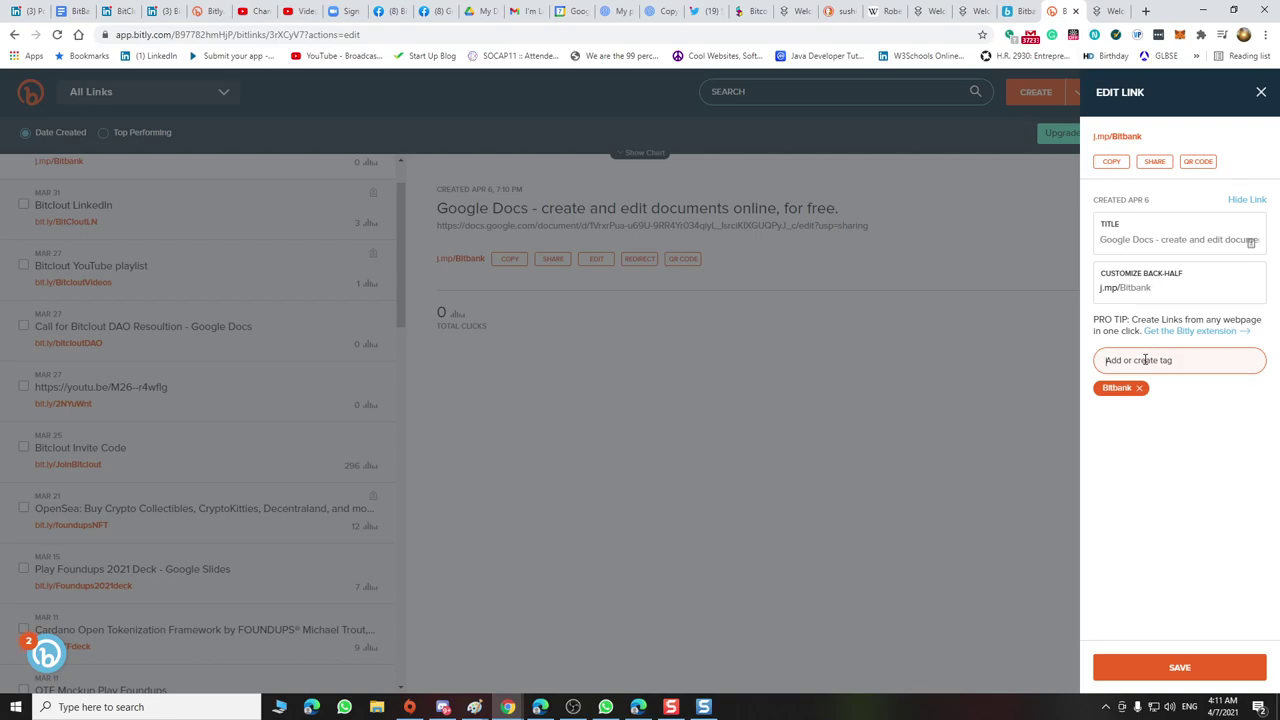
type("Bitclout")
key("Return")
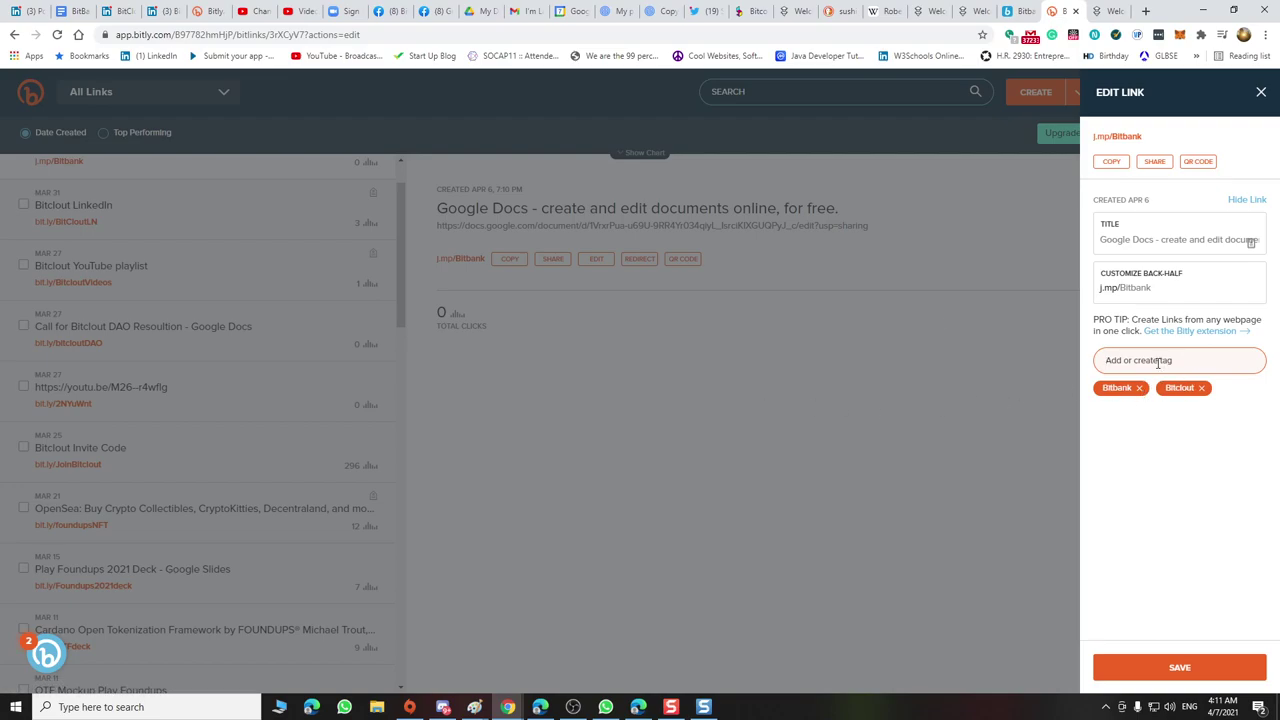
left_click(525, 258)
left_click(512, 258)
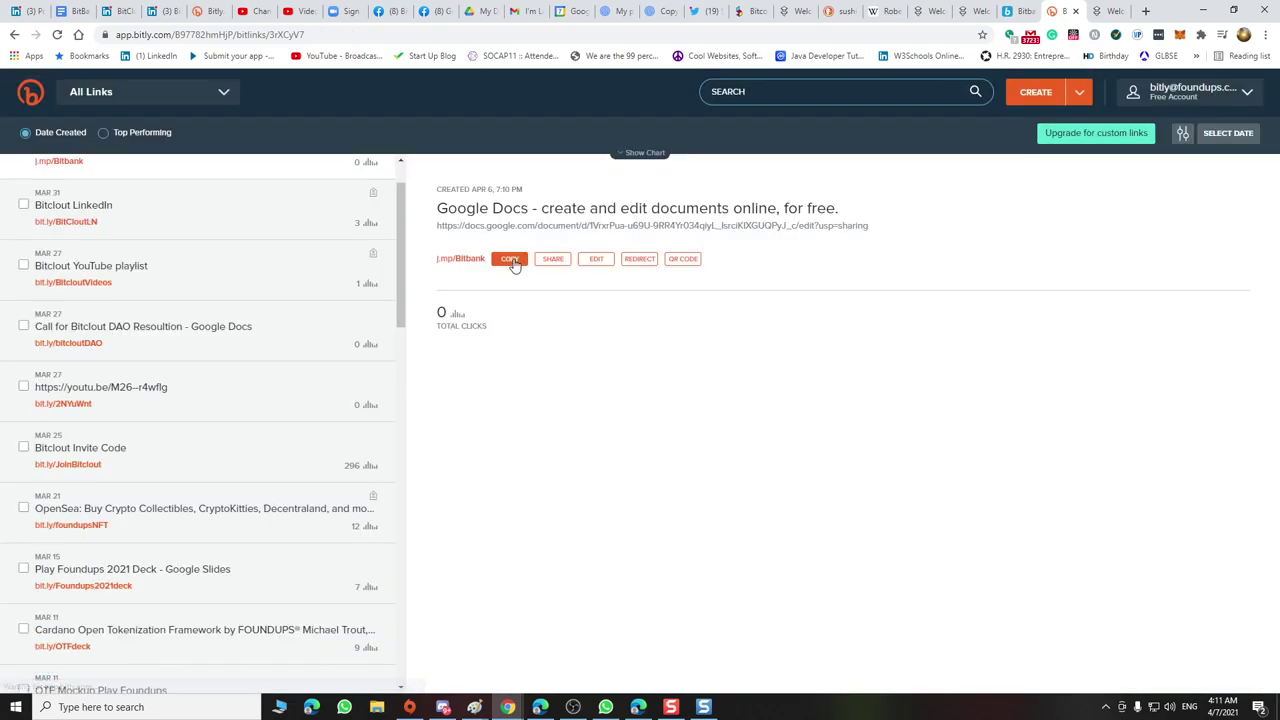
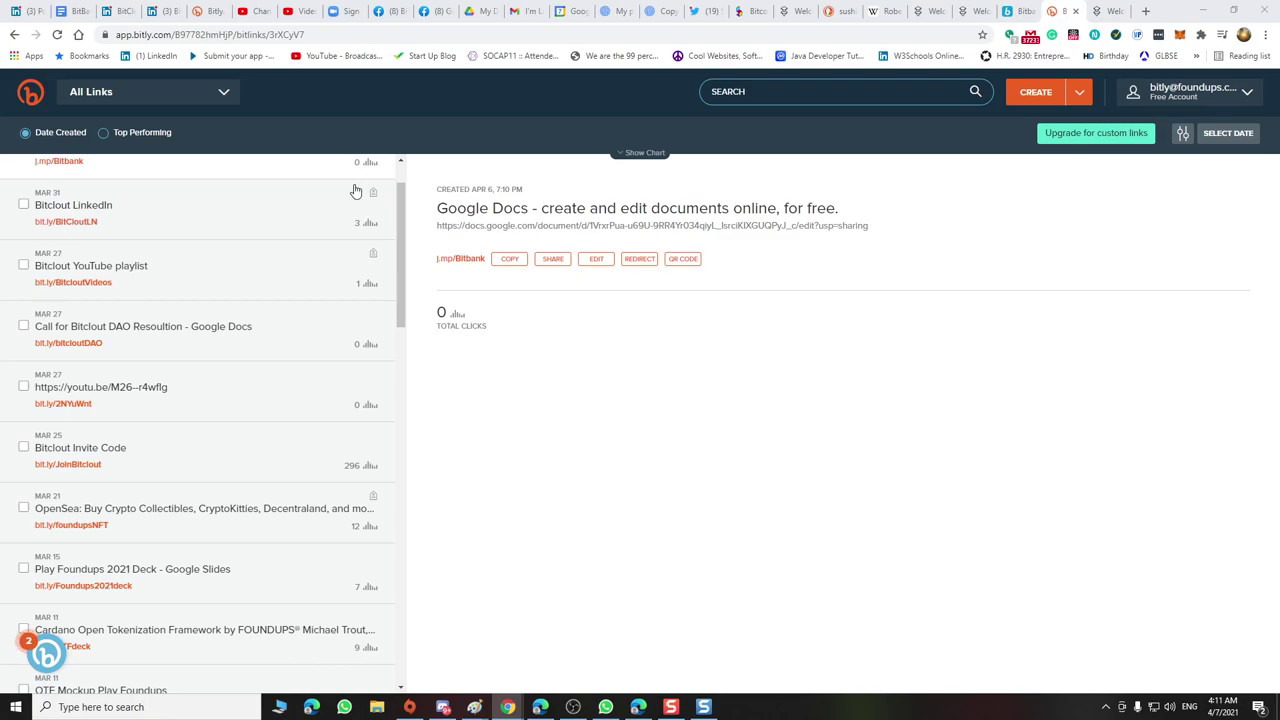
Look over the Bitclout Commons group page, then switch to the BitClout company admin page
left_click(165, 18)
scroll(466, 294, "down", 3)
scroll(460, 294, "up", 3)
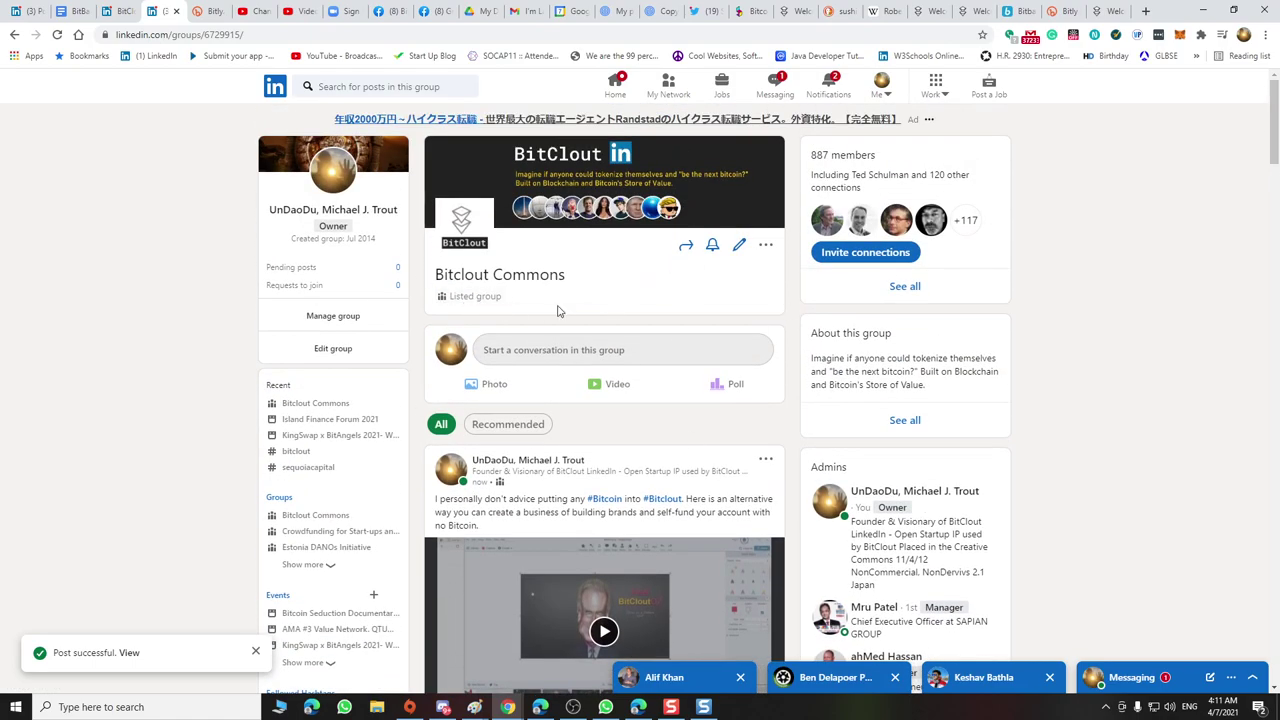
scroll(595, 372, "down", 3)
scroll(595, 372, "up", 3)
left_click(117, 13)
scroll(354, 346, "up", 2)
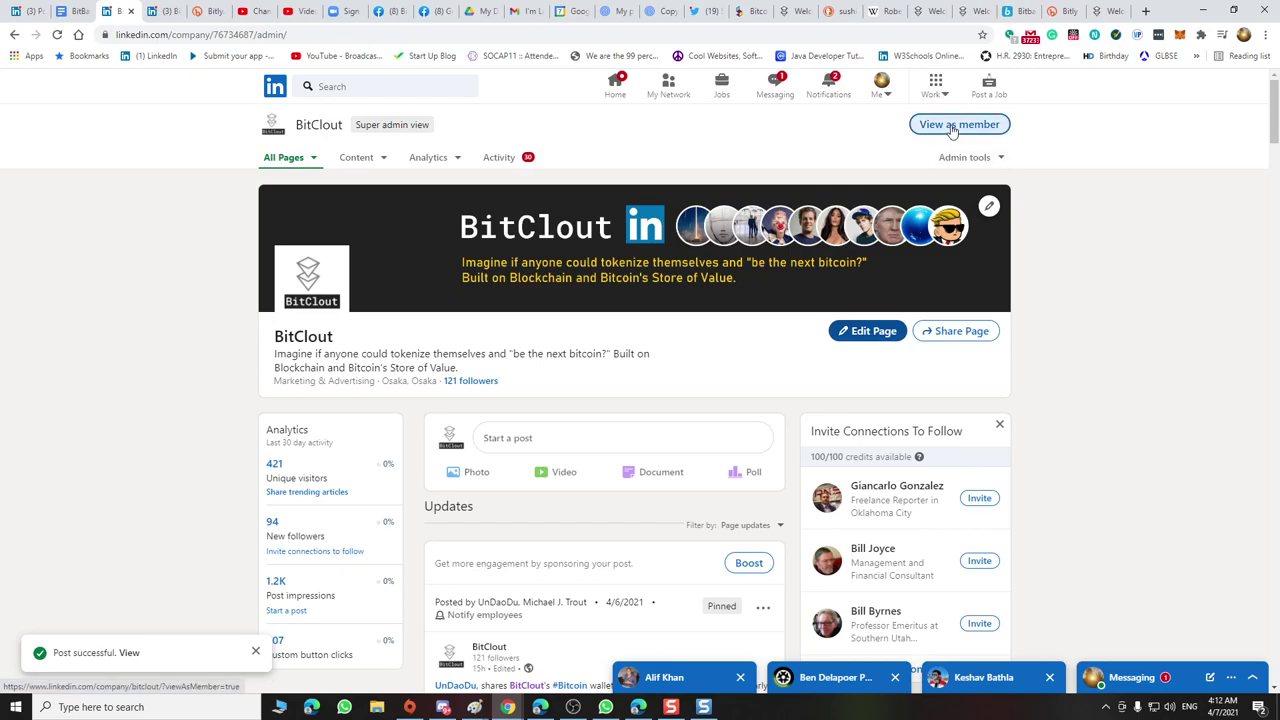
View the BitClout company page as a member and browse its People tab
left_click(992, 127)
scroll(726, 380, "down", 2)
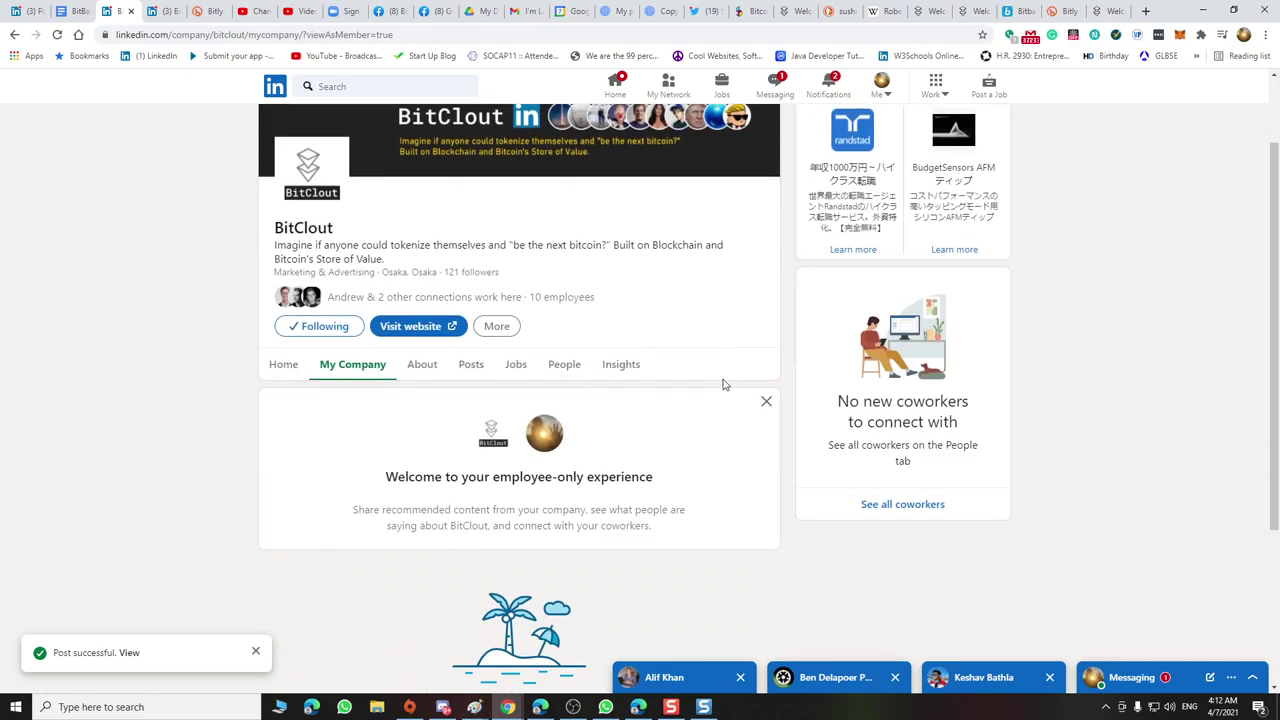
left_click(575, 339)
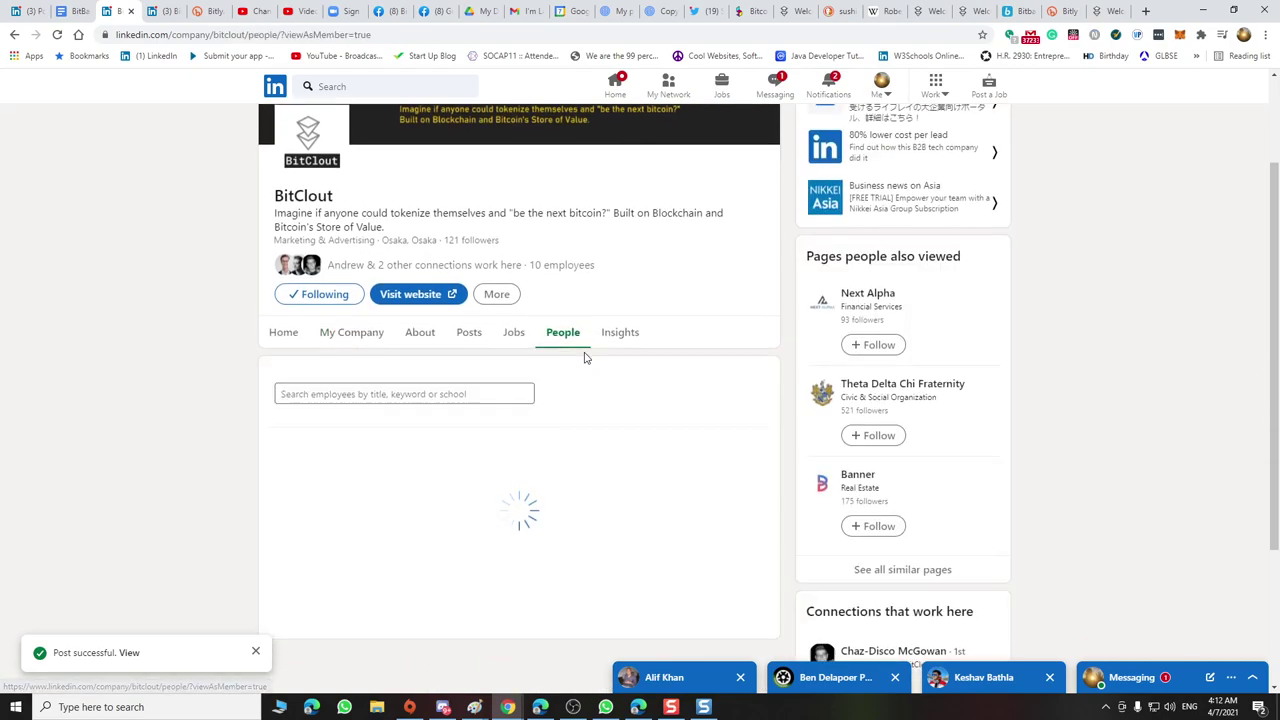
scroll(586, 357, "down", 2)
scroll(586, 358, "down", 3)
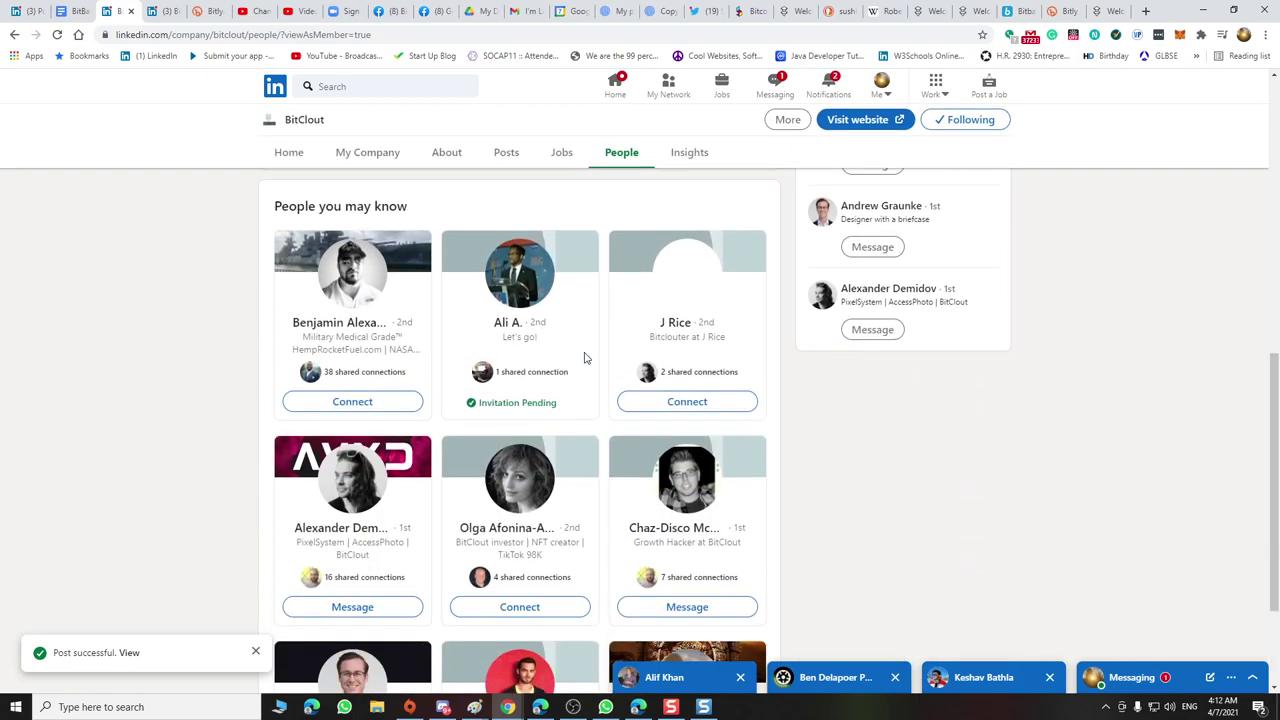
scroll(586, 358, "up", 1)
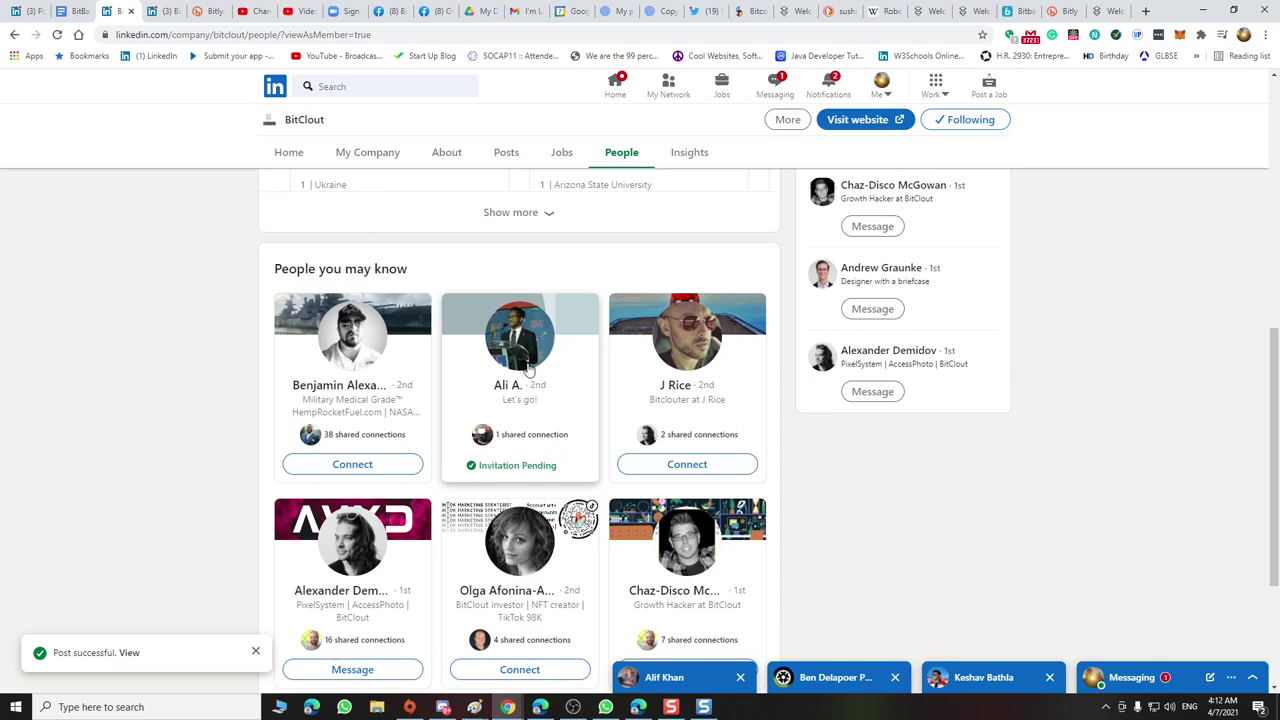
scroll(532, 390, "up", 1)
scroll(532, 390, "down", 2)
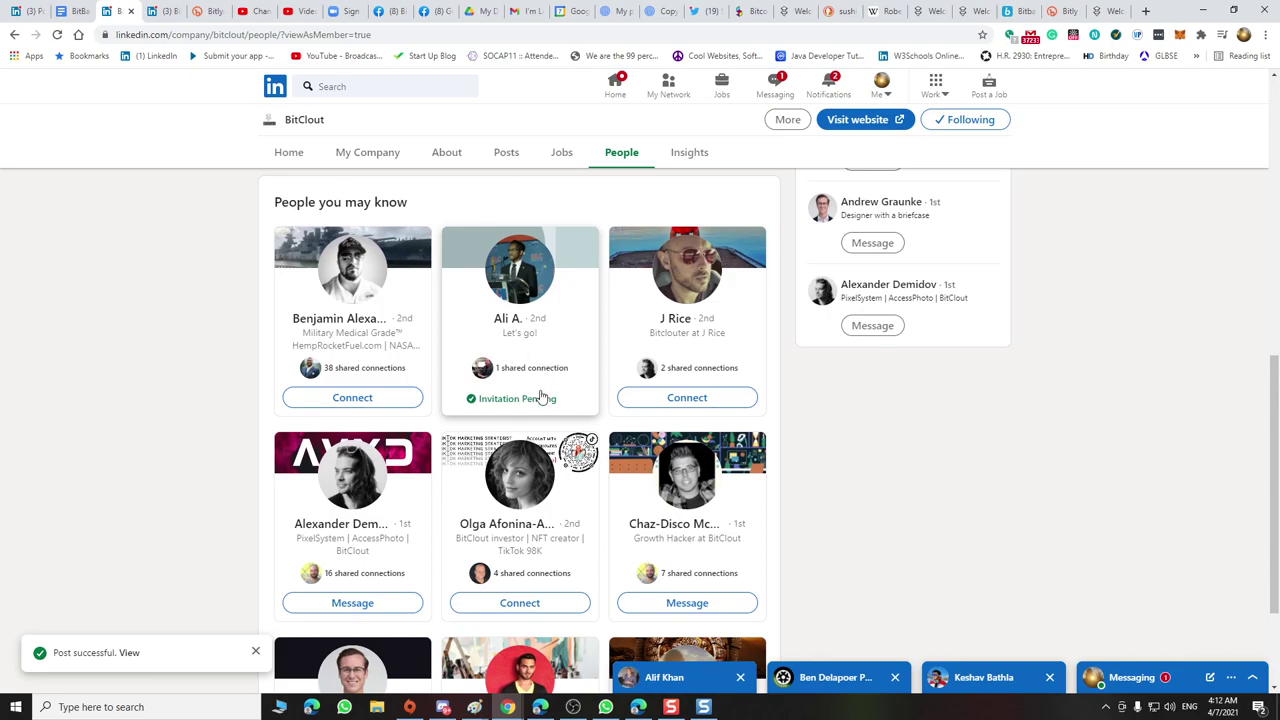
scroll(515, 335, "up", 1)
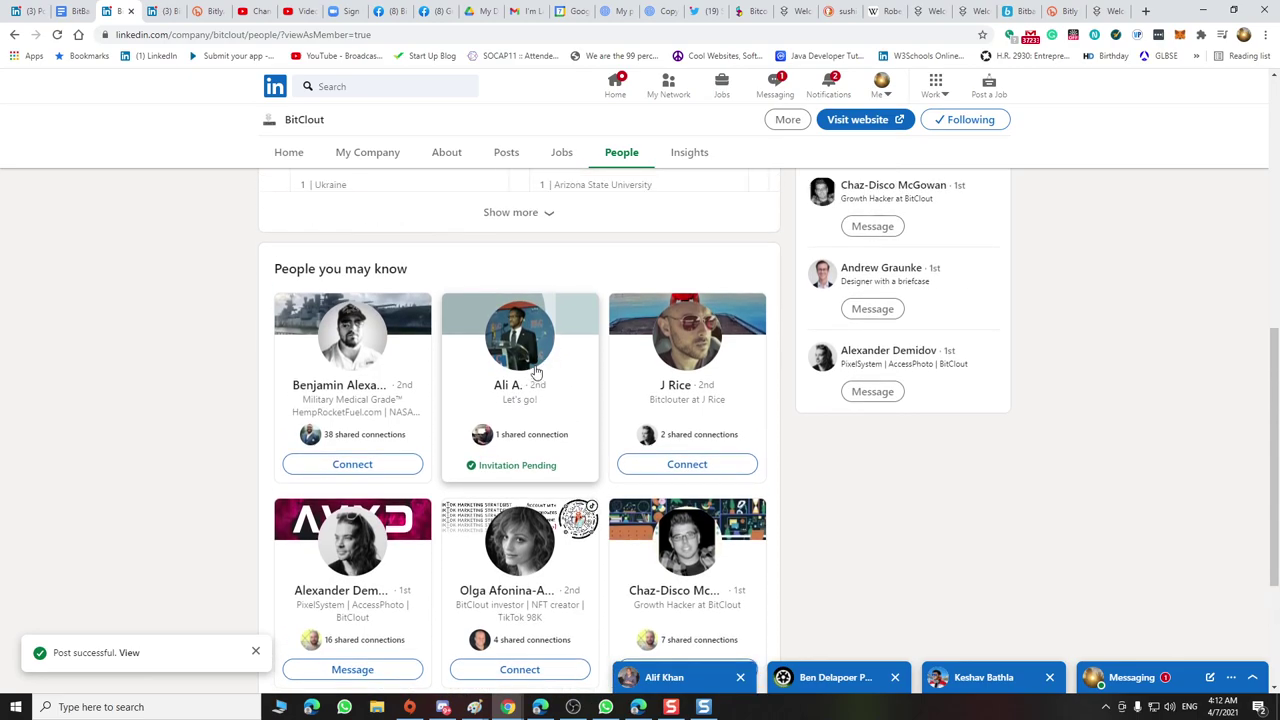
Copy a suggested coworker's name from People you may know into the LinkedIn search
right_click(548, 409)
key("Escape")
scroll(541, 404, "up", 3)
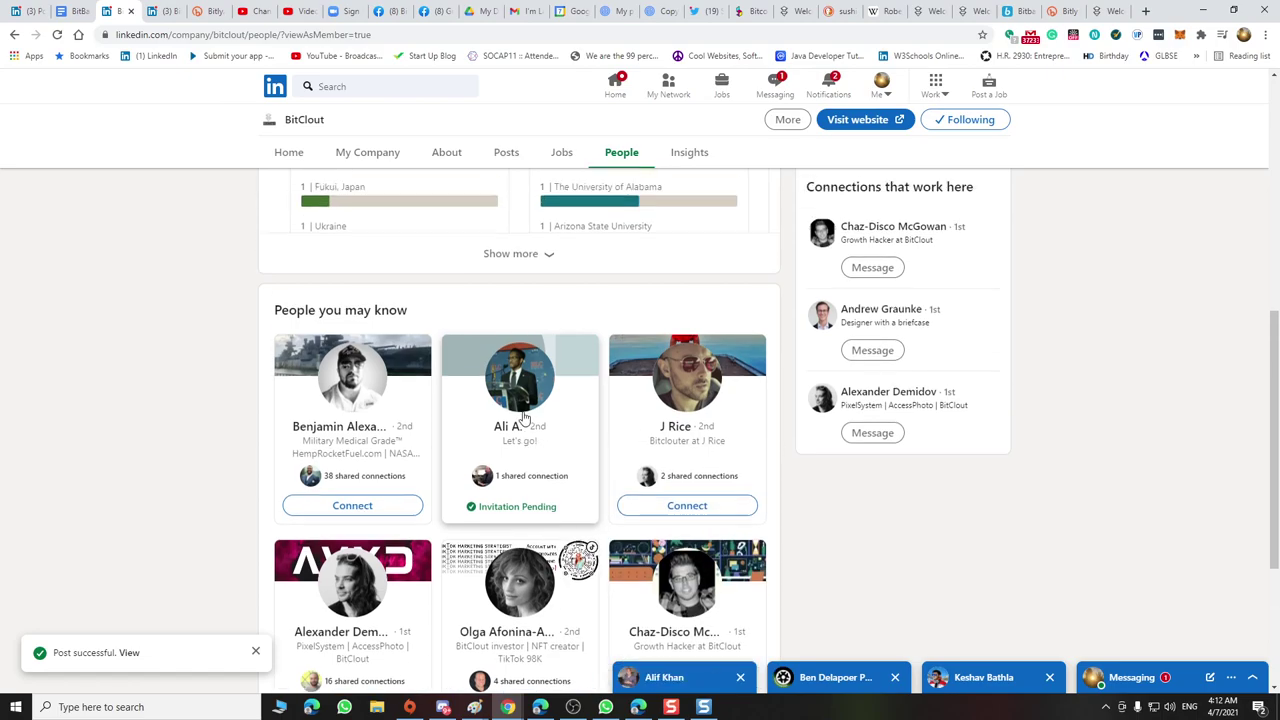
scroll(526, 423, "down", 2)
left_click_drag(490, 459, 520, 452)
key("ctrl+c")
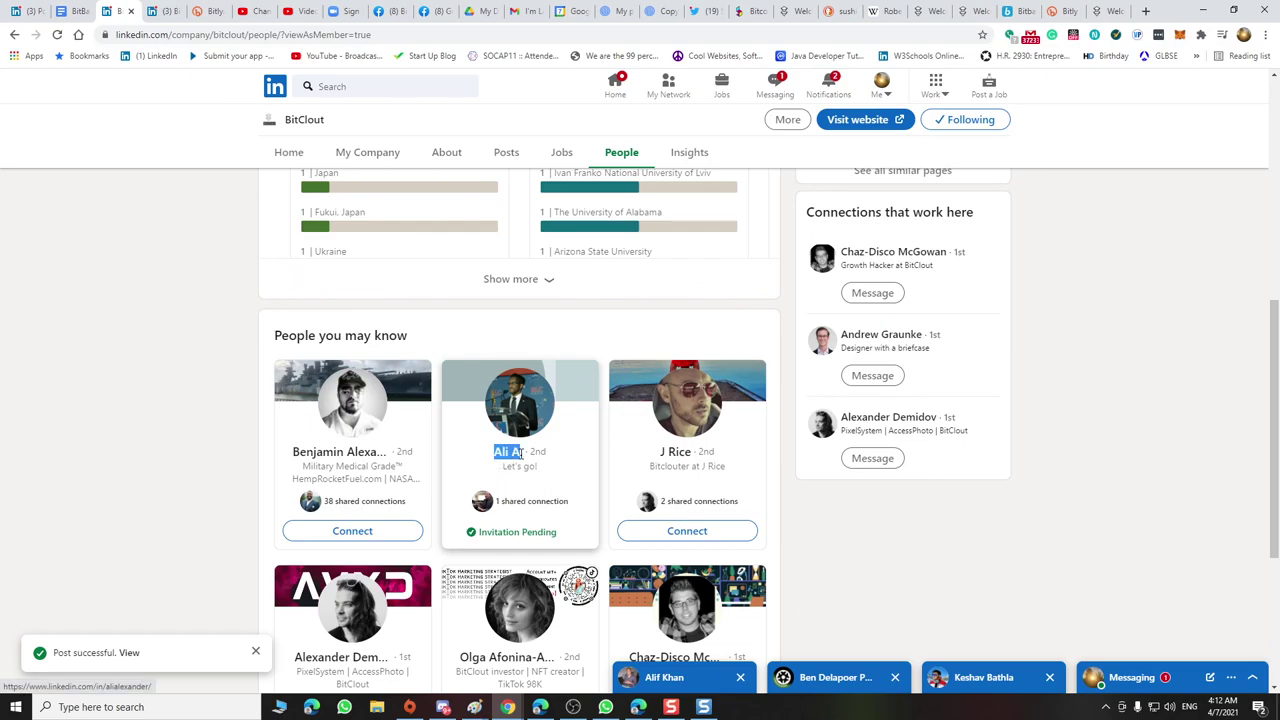
scroll(383, 386, "up", 3)
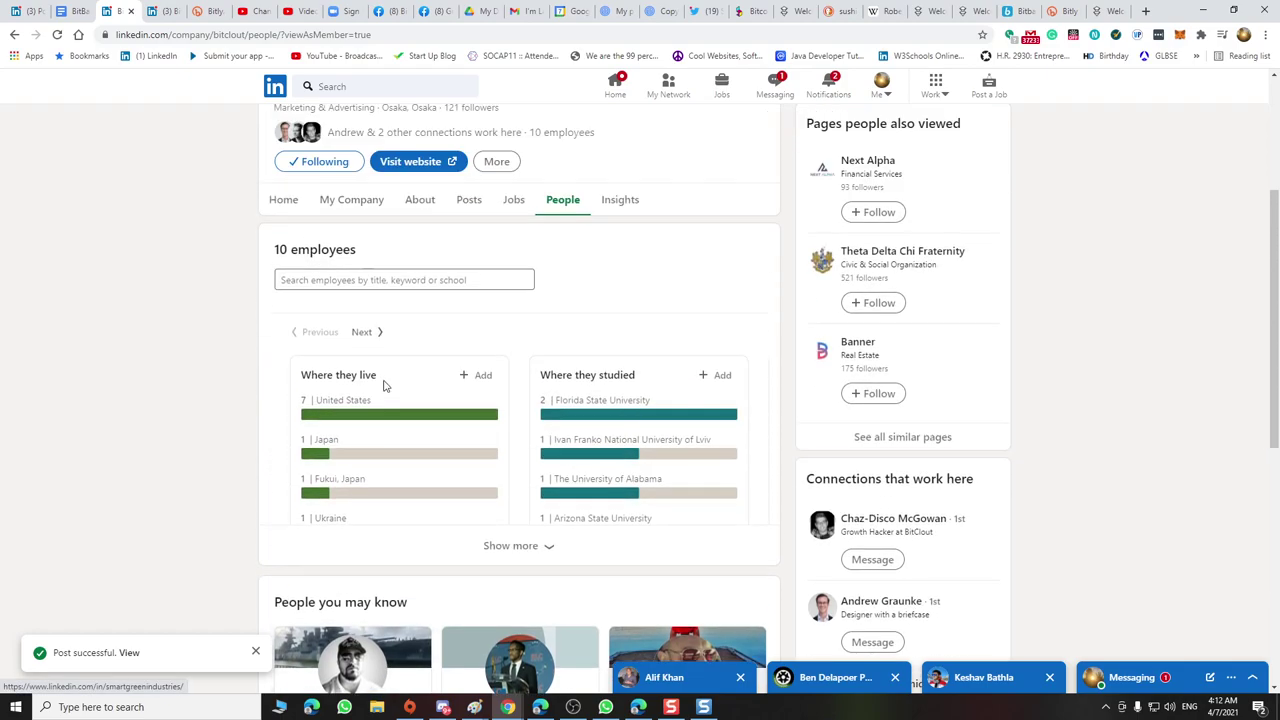
left_click(335, 87)
key("ctrl+v")
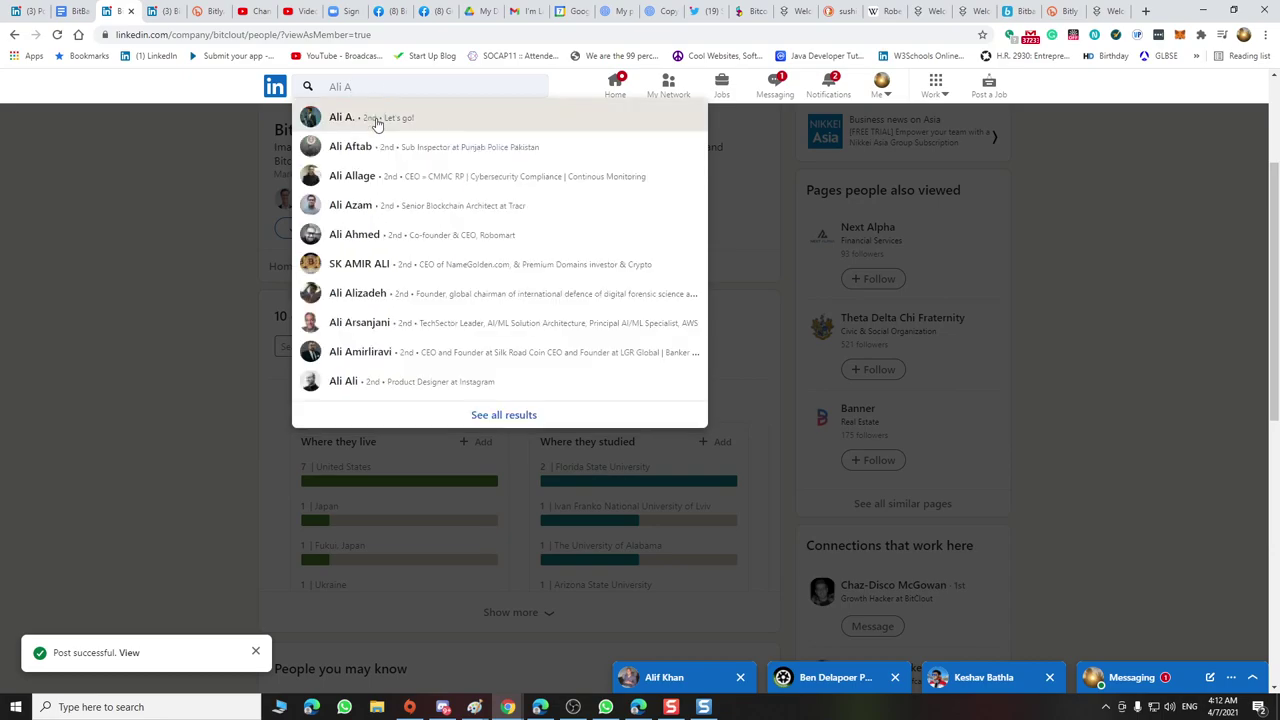
Open the coworker's profile from the search suggestions and scroll through it
left_click(375, 120)
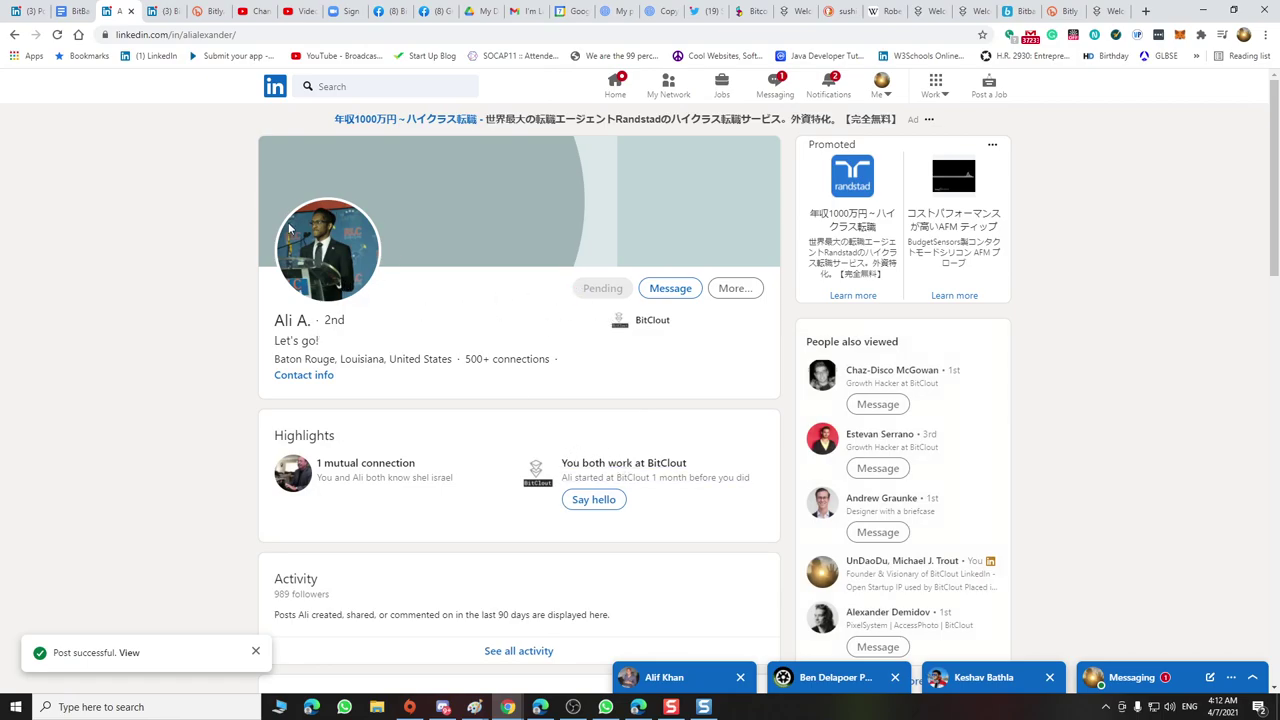
scroll(447, 340, "down", 3)
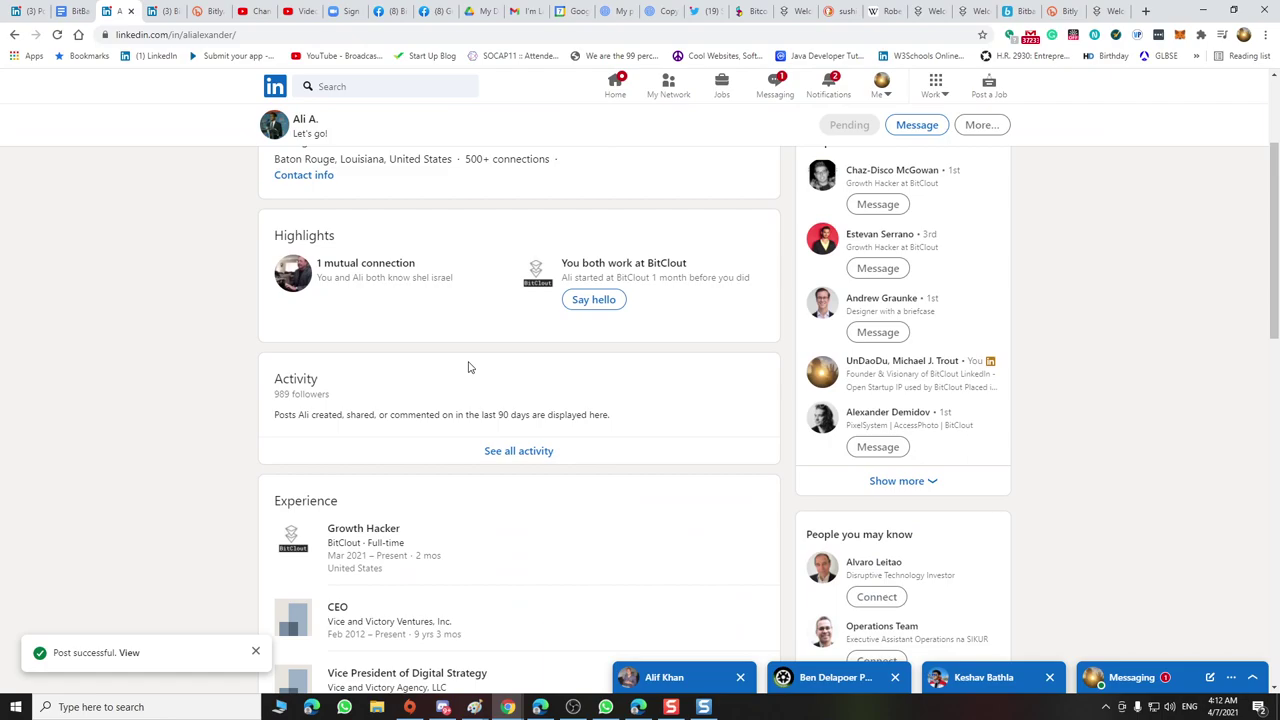
scroll(468, 367, "down", 1)
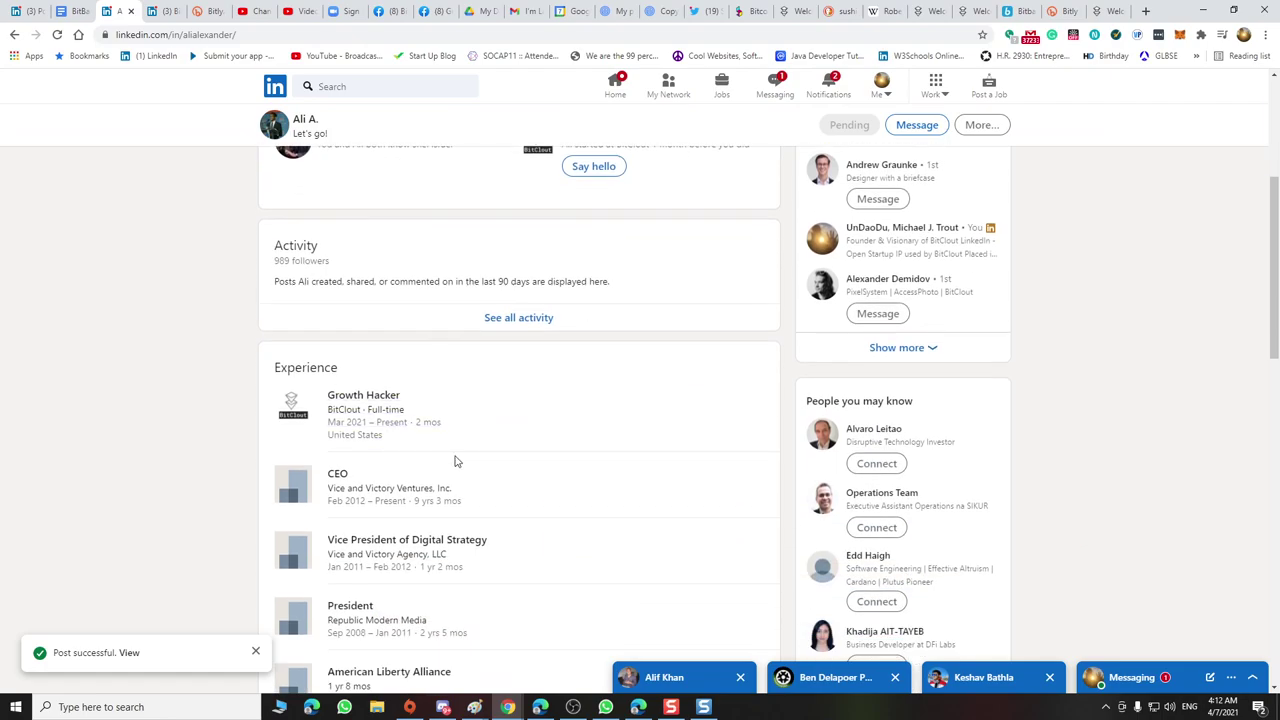
scroll(455, 461, "down", 2)
scroll(457, 458, "up", 4)
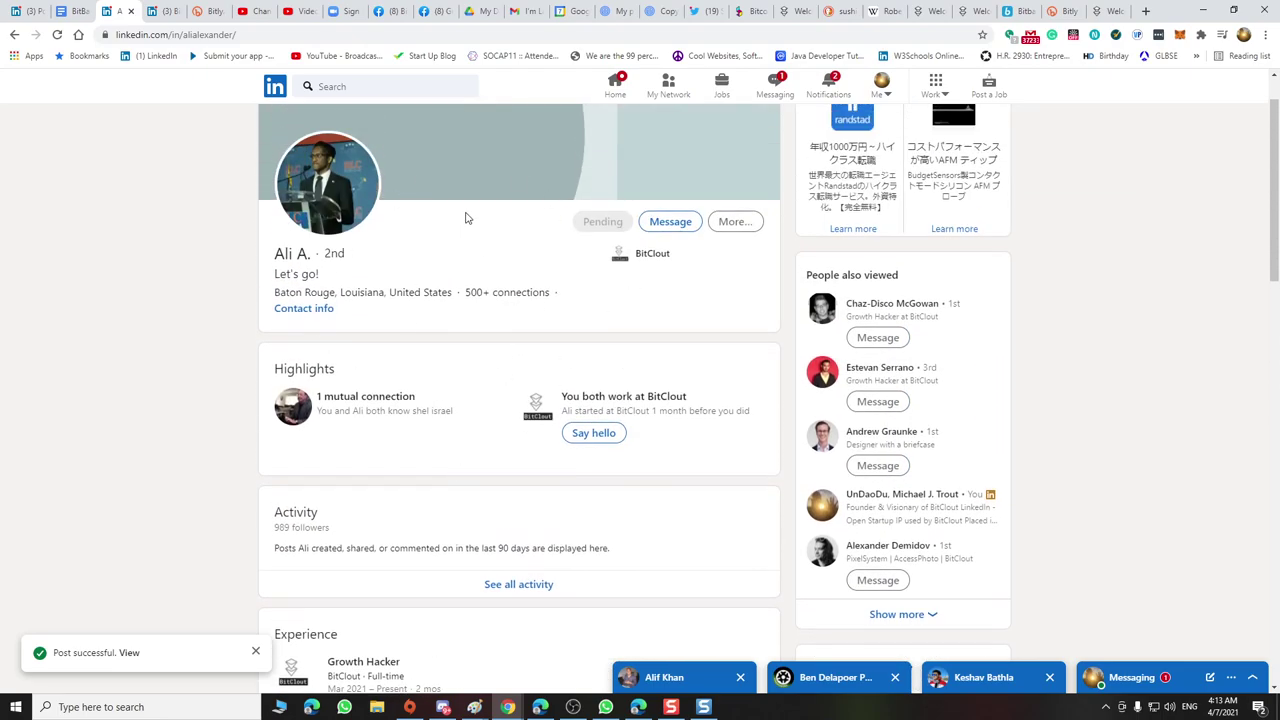
Open the Message chat with the coworker, then close it, twice
left_click(680, 222)
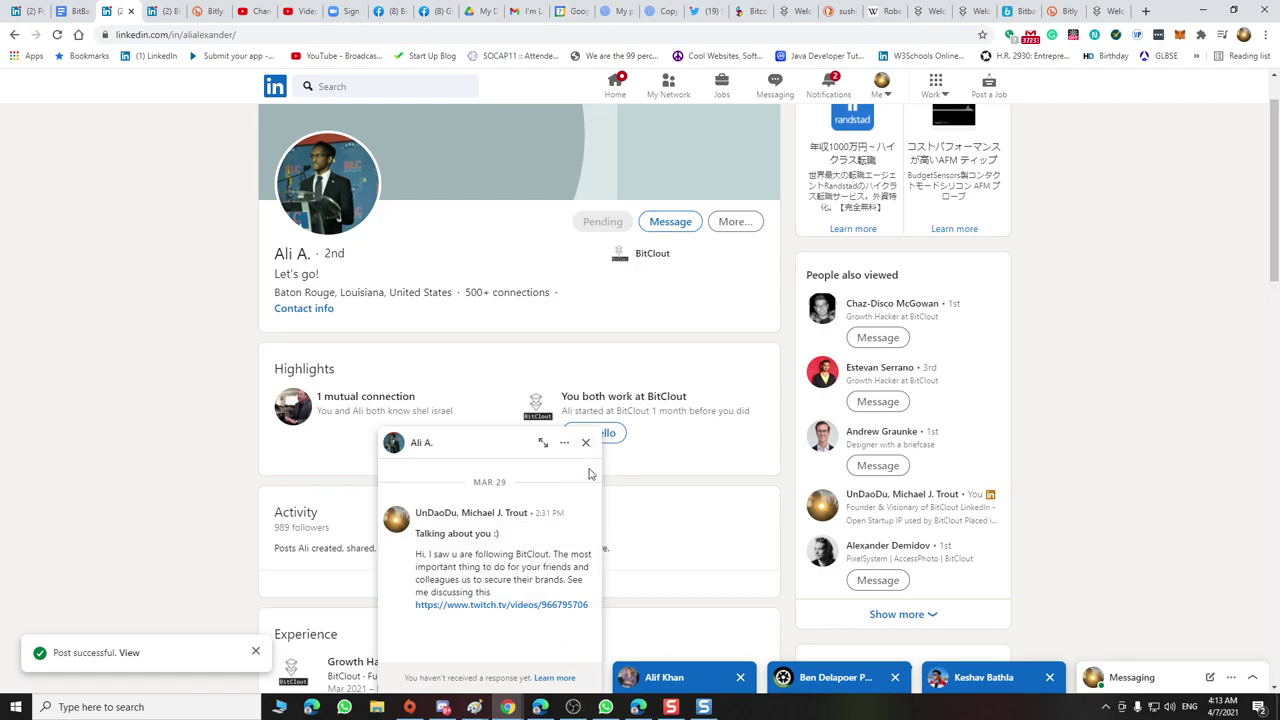
left_click(585, 442)
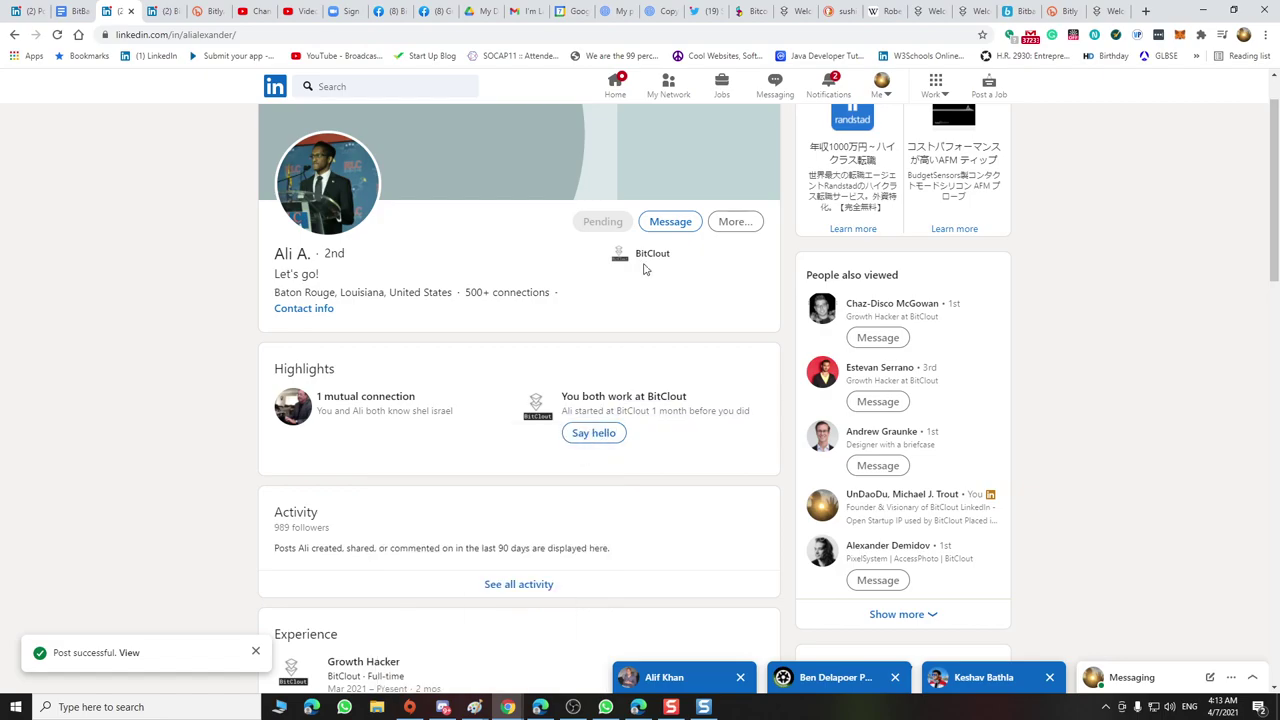
left_click(670, 223)
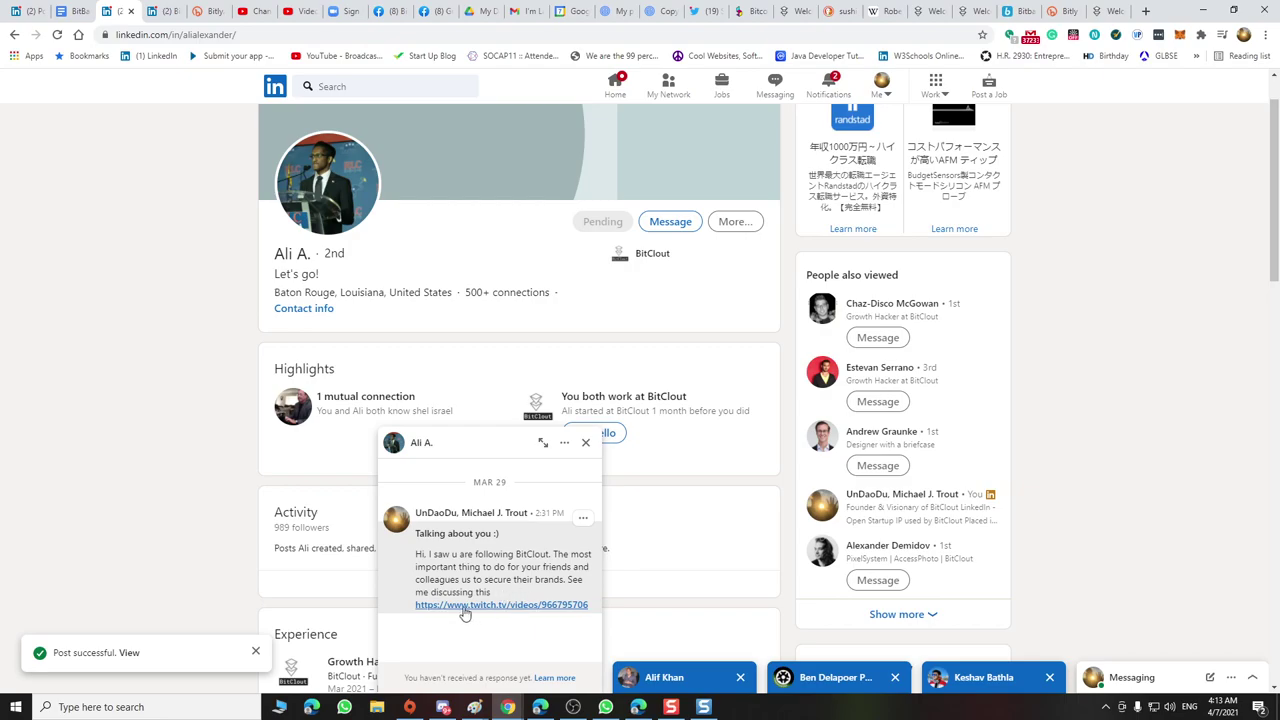
left_click(585, 443)
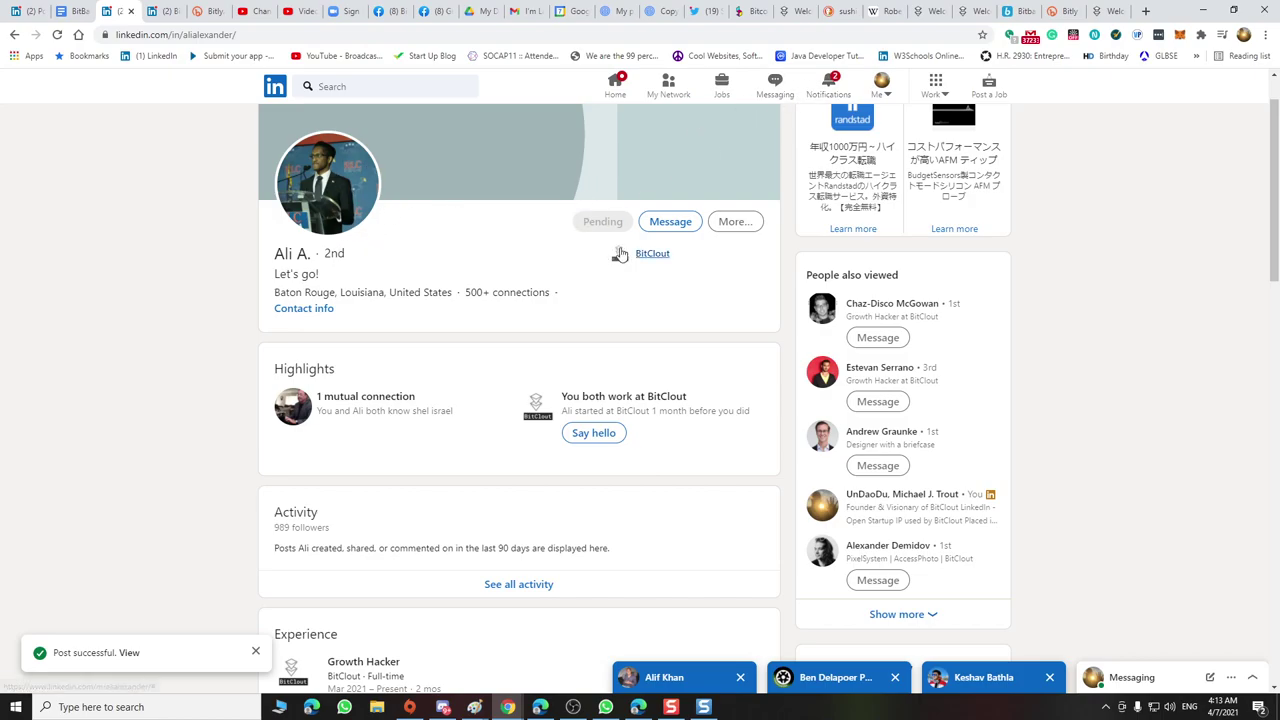
Scroll further down the profile and expand the coworker's skills
scroll(485, 292, "down", 6)
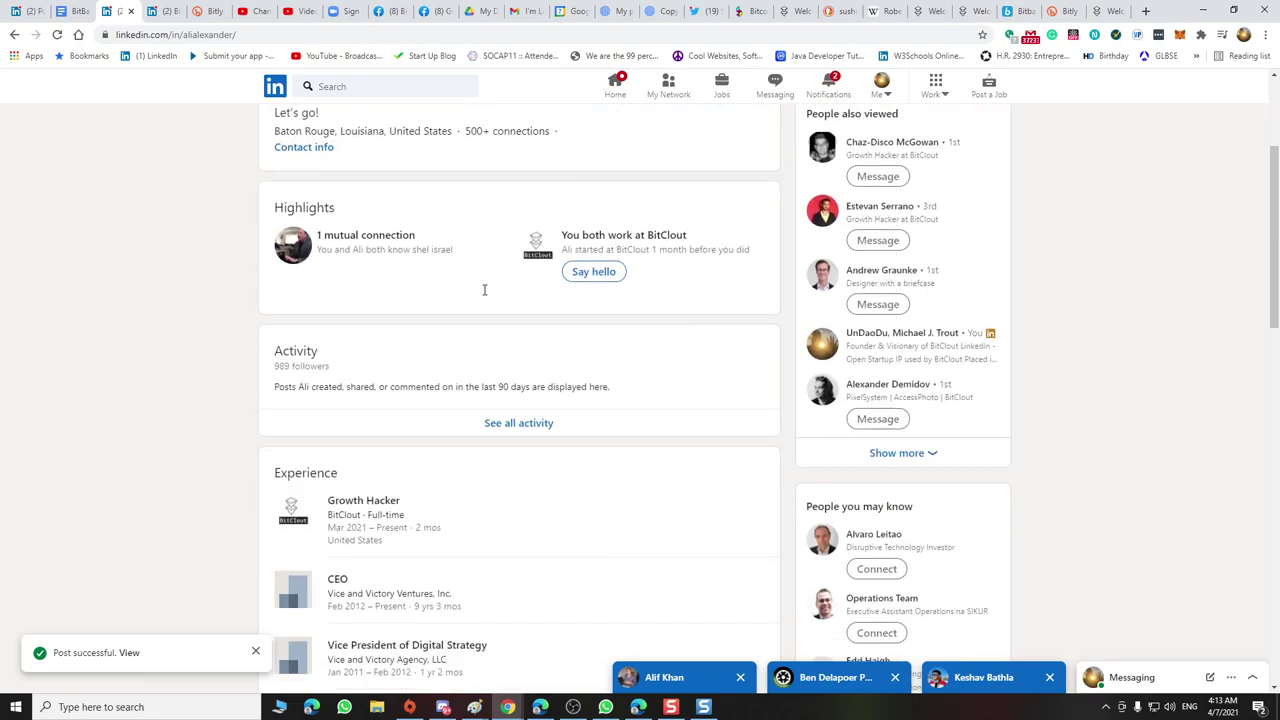
scroll(485, 295, "down", 4)
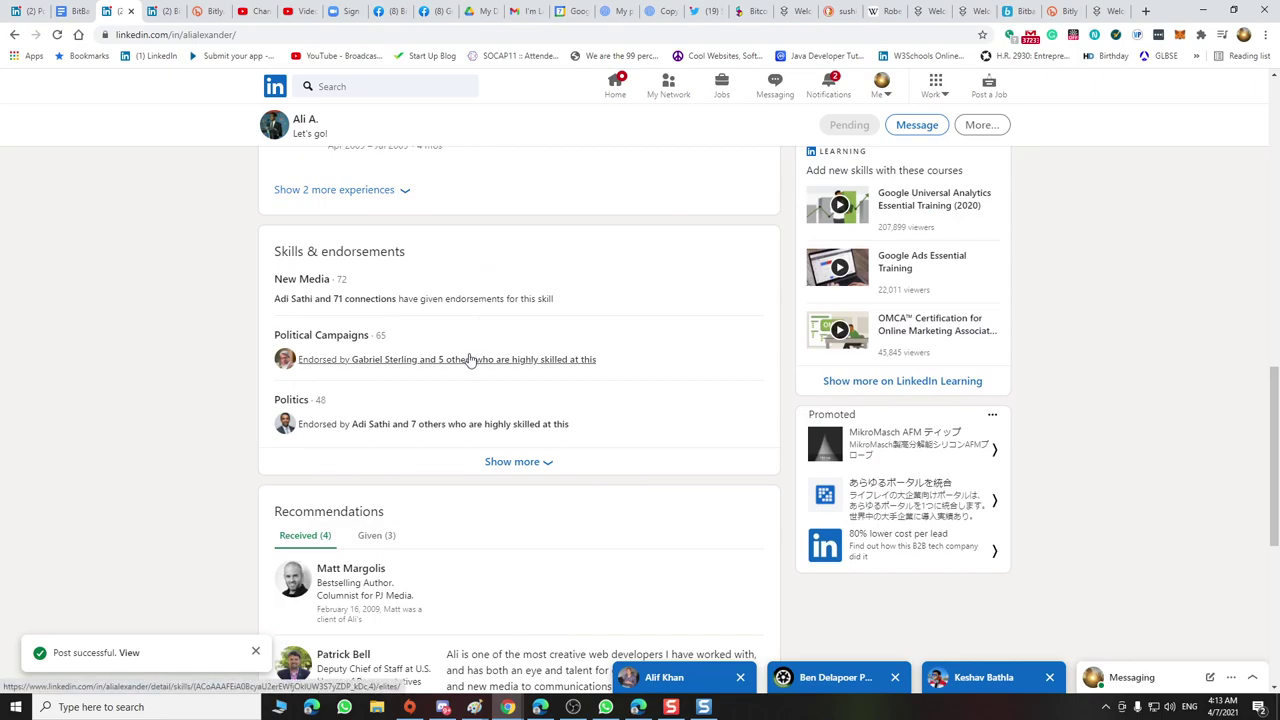
left_click(524, 462)
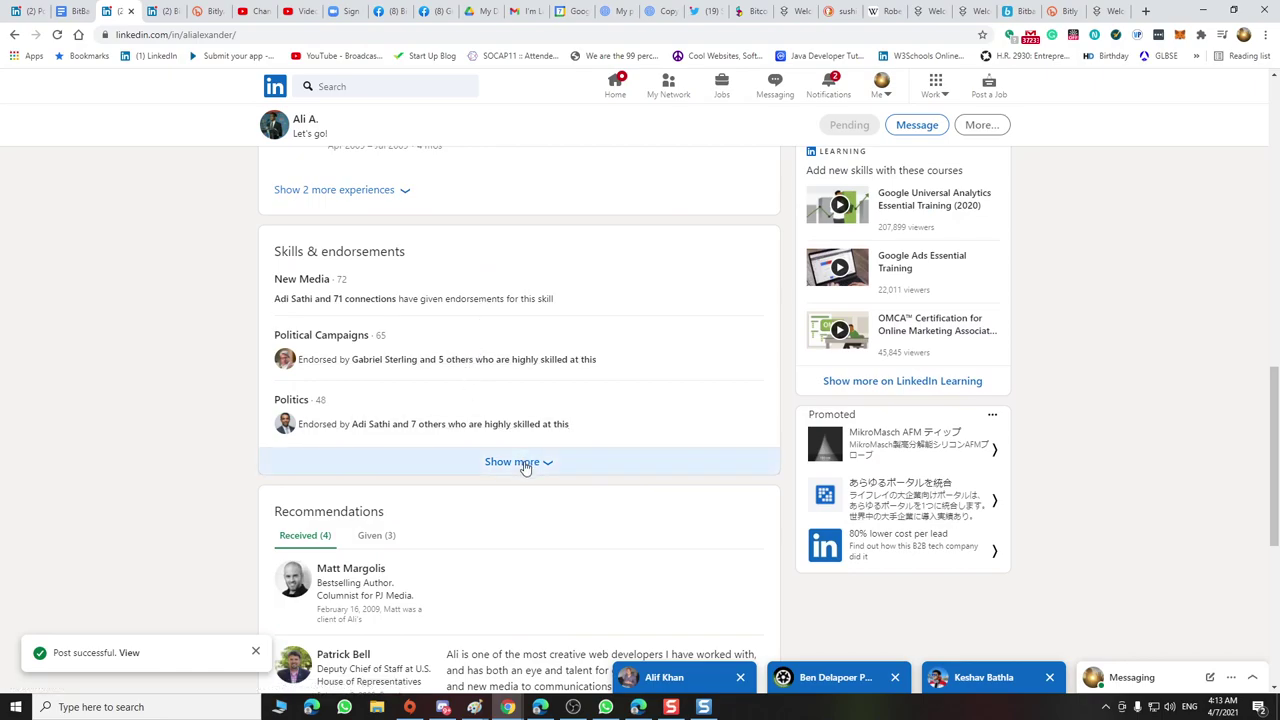
scroll(524, 467, "down", 2)
scroll(525, 467, "up", 12)
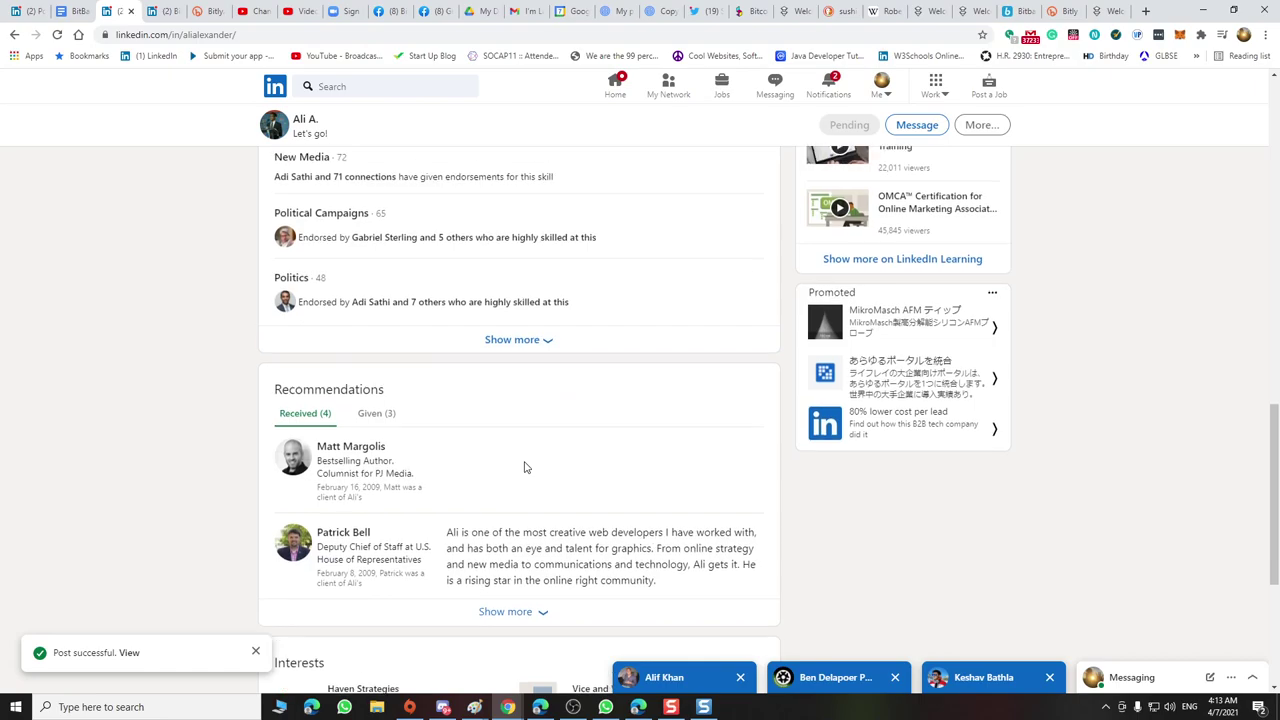
Check notifications, go back to the BitClout People page, then return to the home feed
left_click(828, 88)
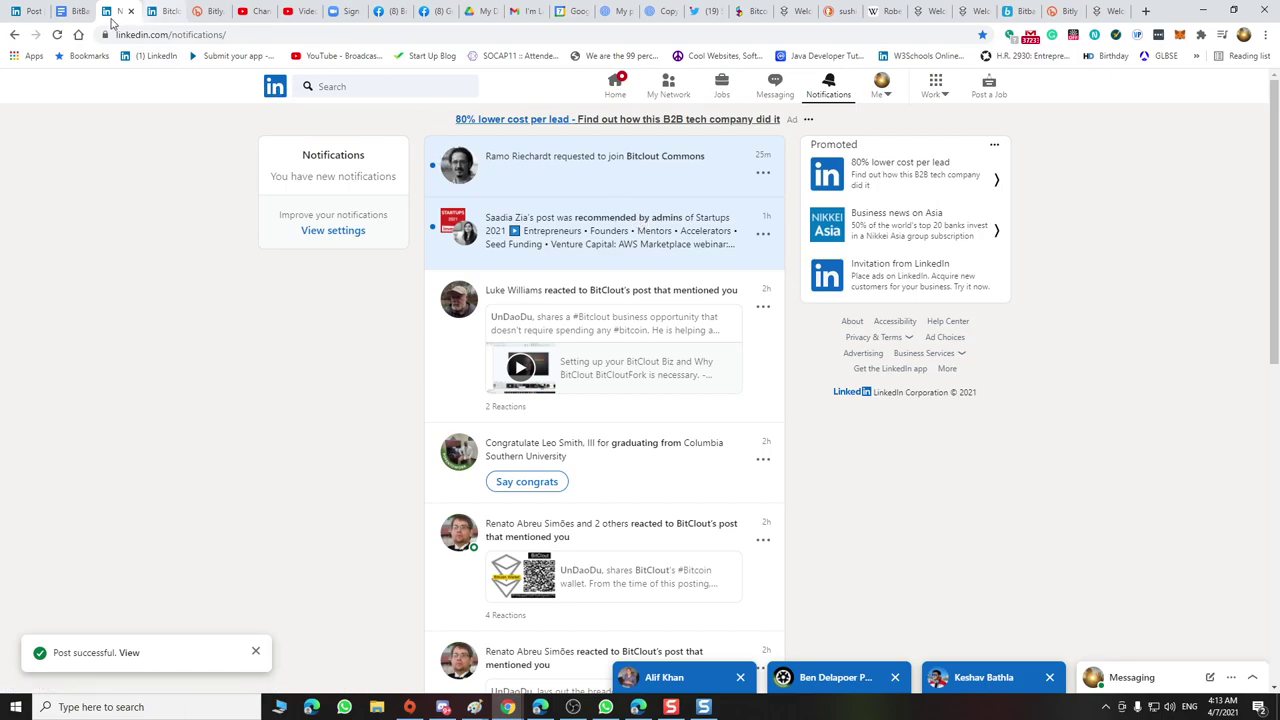
left_click(16, 35)
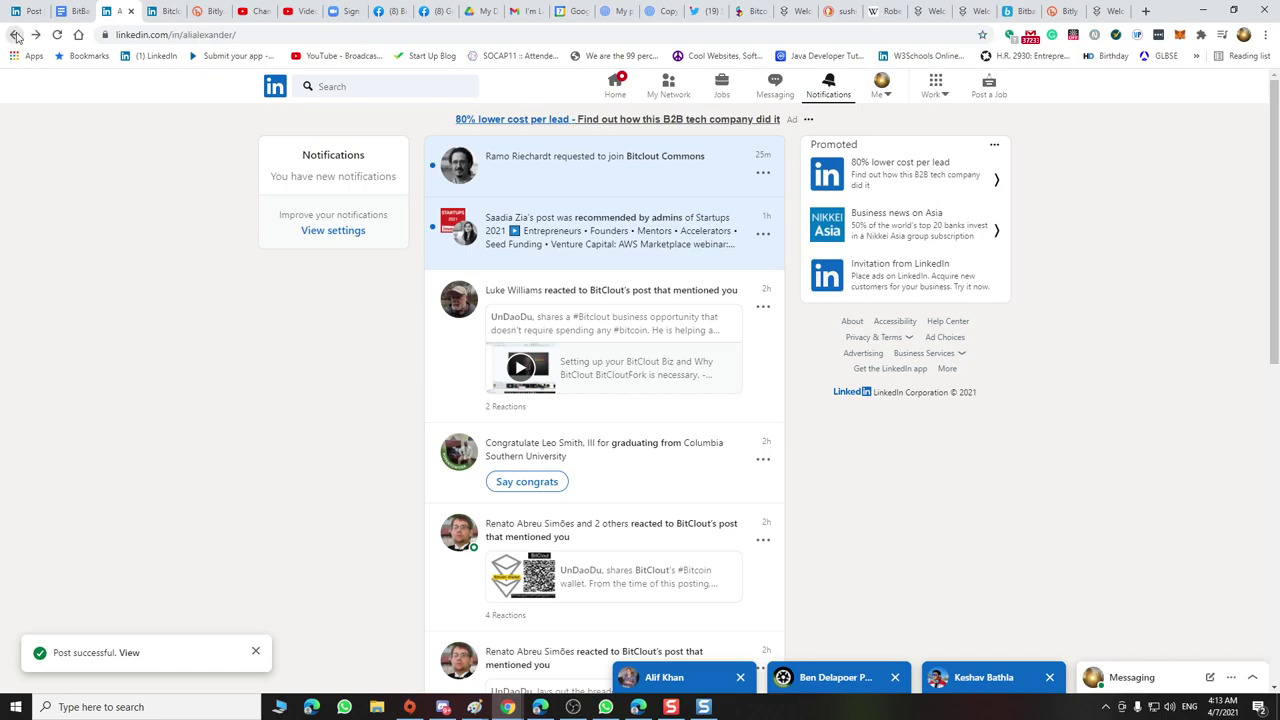
left_click(16, 35)
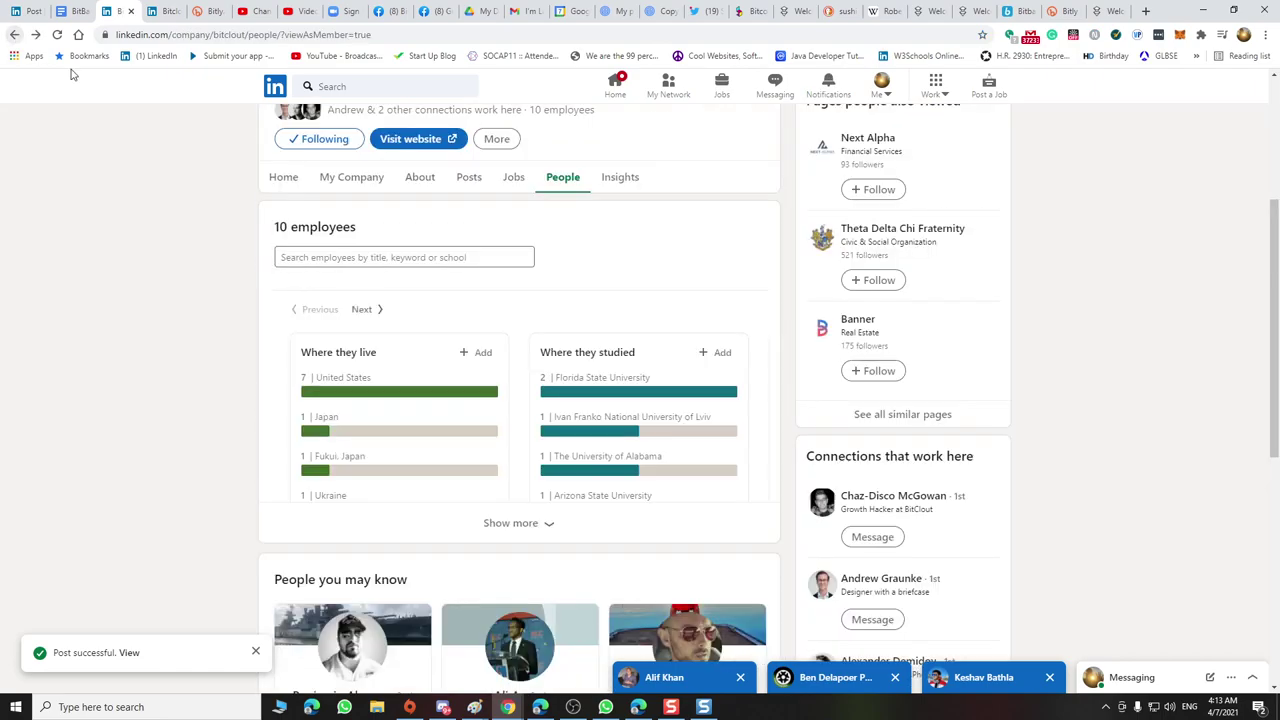
scroll(508, 302, "down", 4)
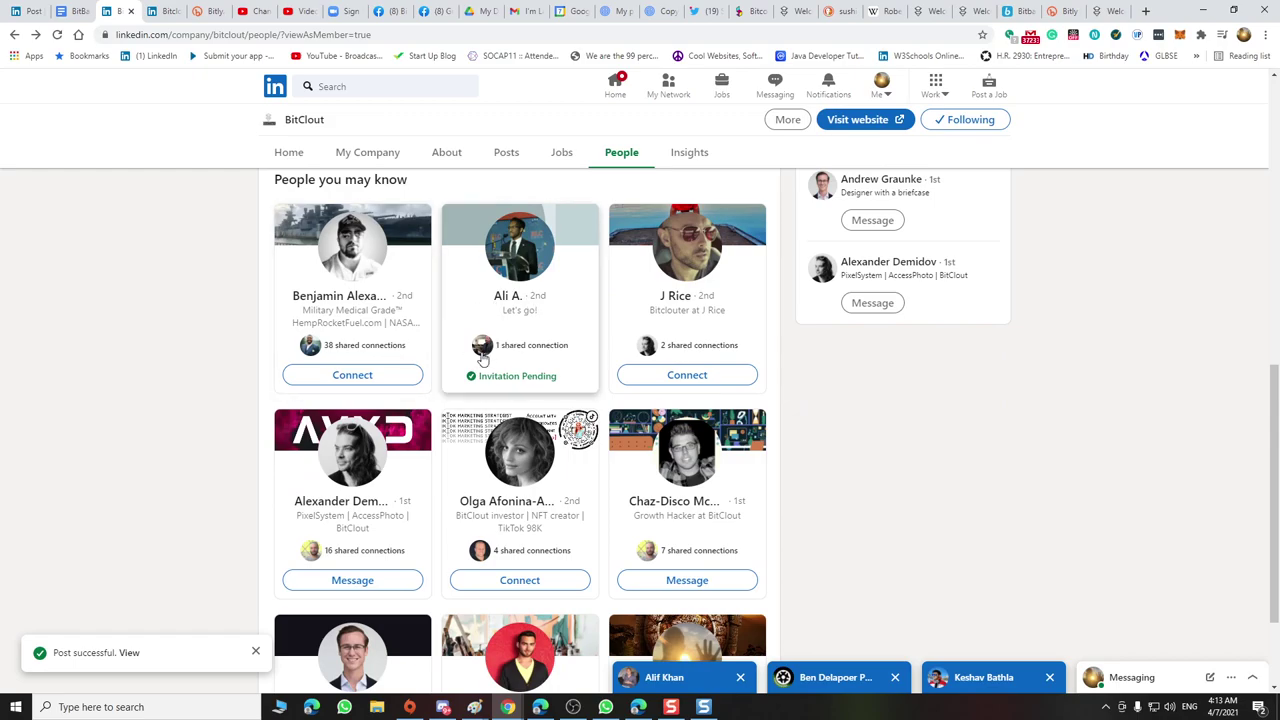
scroll(411, 374, "up", 6)
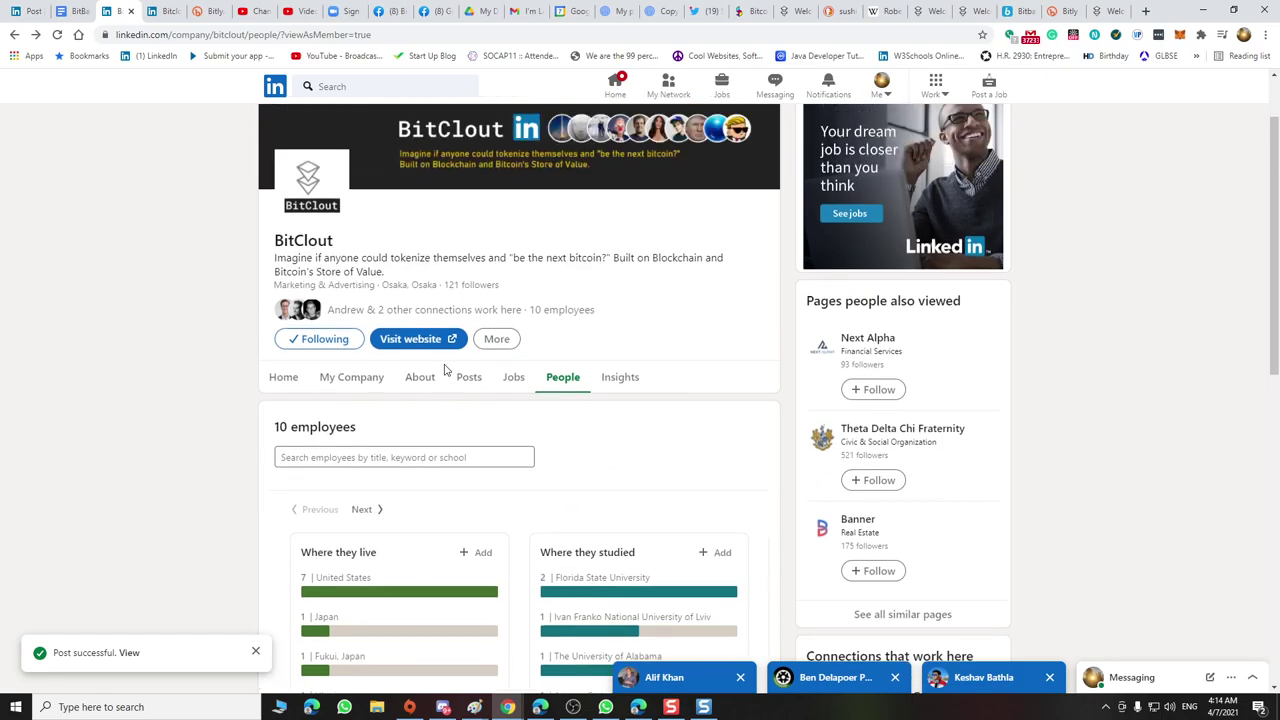
scroll(445, 370, "up", 2)
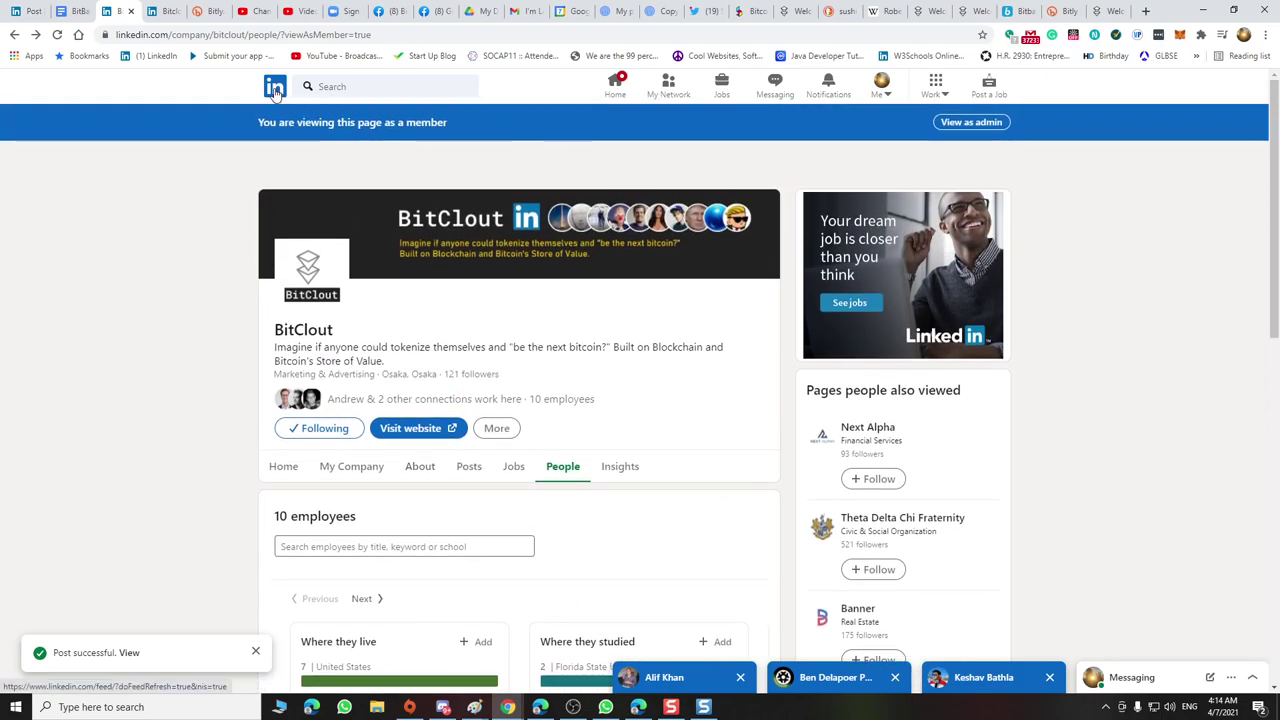
left_click(275, 88)
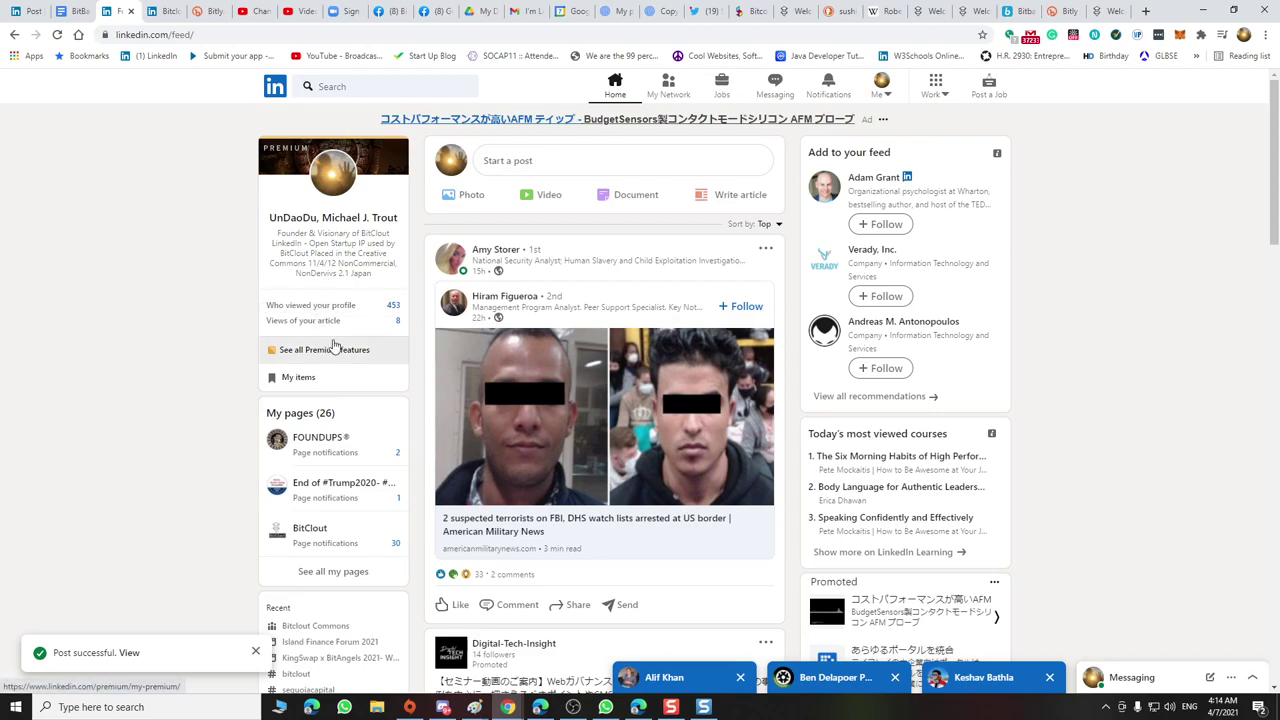
Start a new Experience entry from your own profile
left_click(328, 174)
scroll(610, 360, "down", 7)
scroll(628, 350, "down", 4)
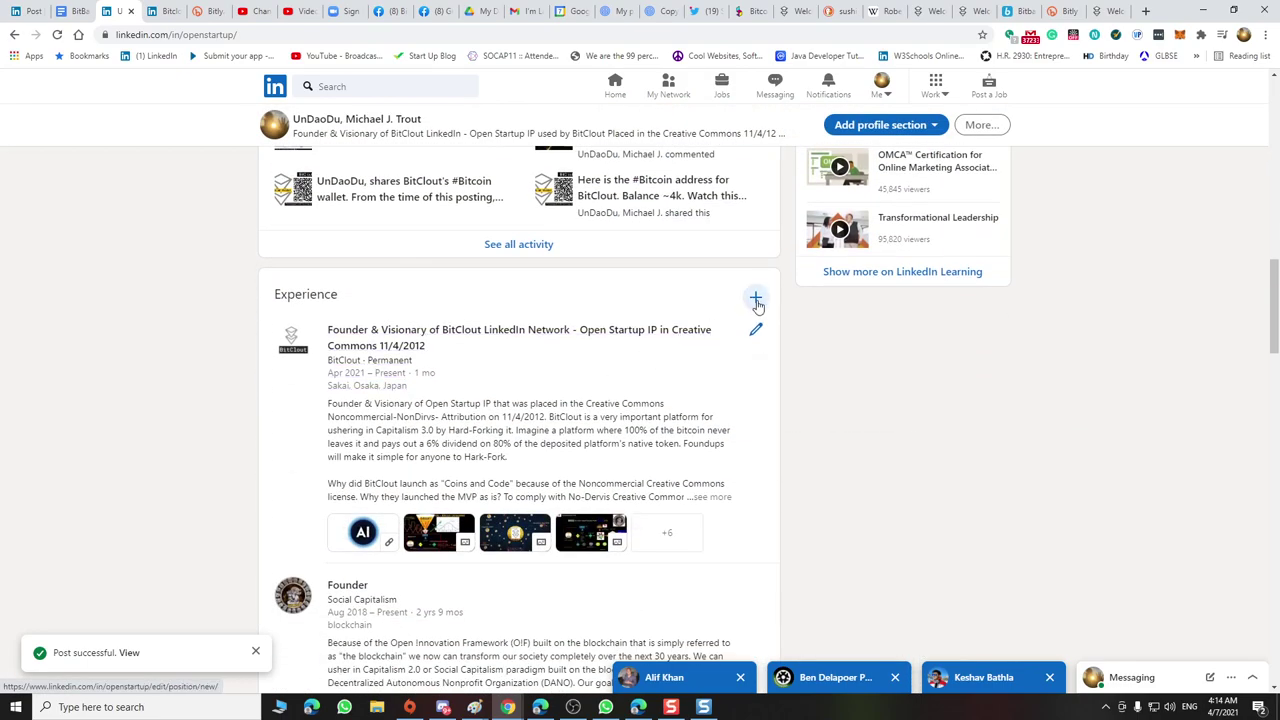
left_click(755, 301)
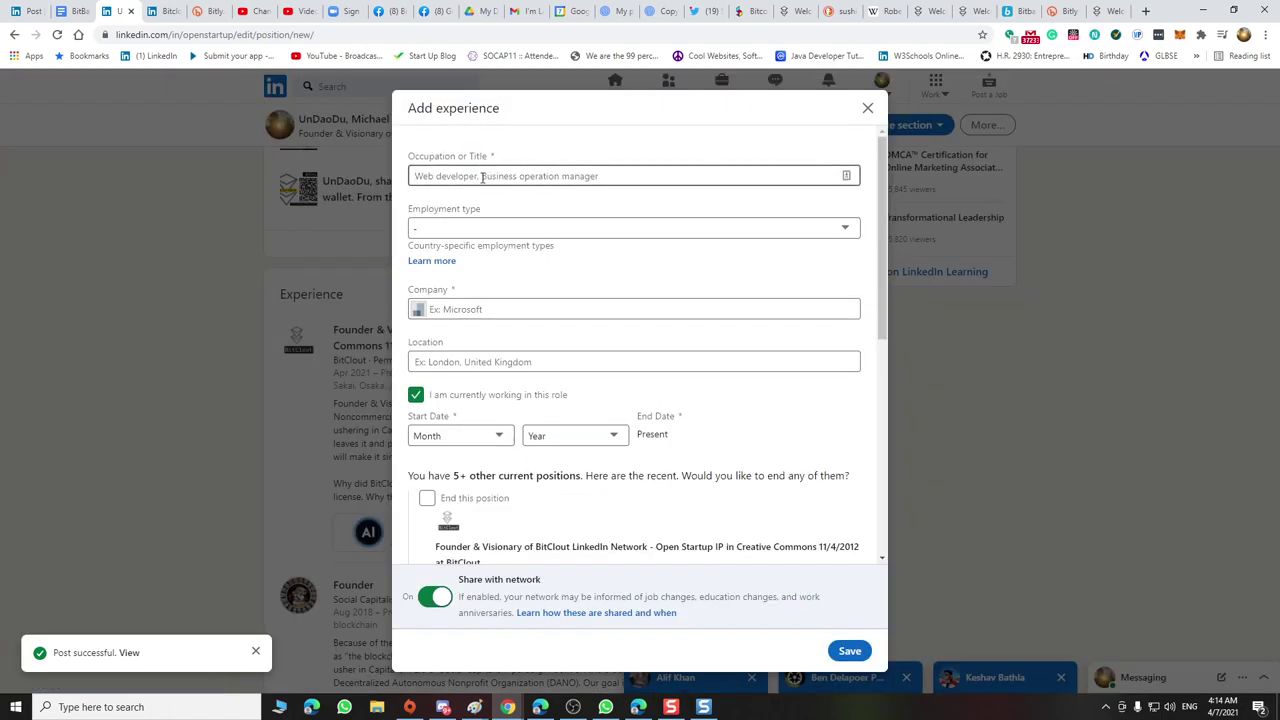
Enter the job title and choose BitClout as the company, adding '@' before BitBank
type("Foundup BitBank")
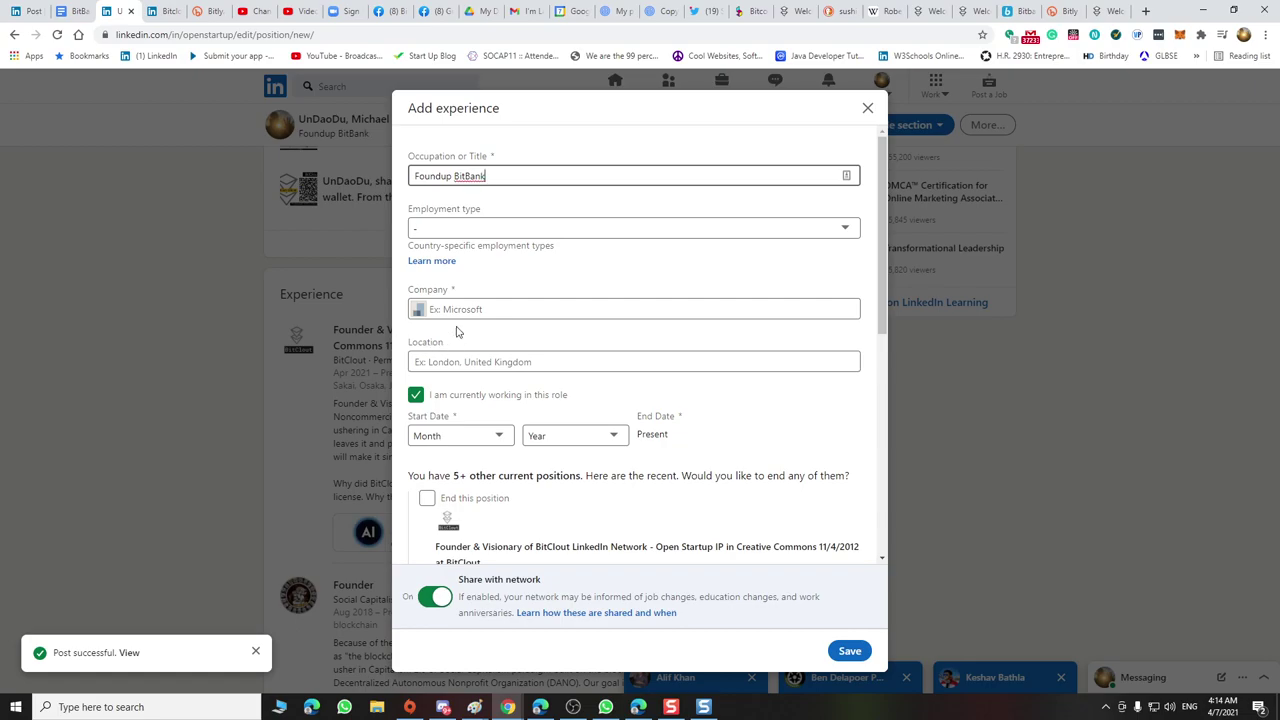
left_click(441, 309)
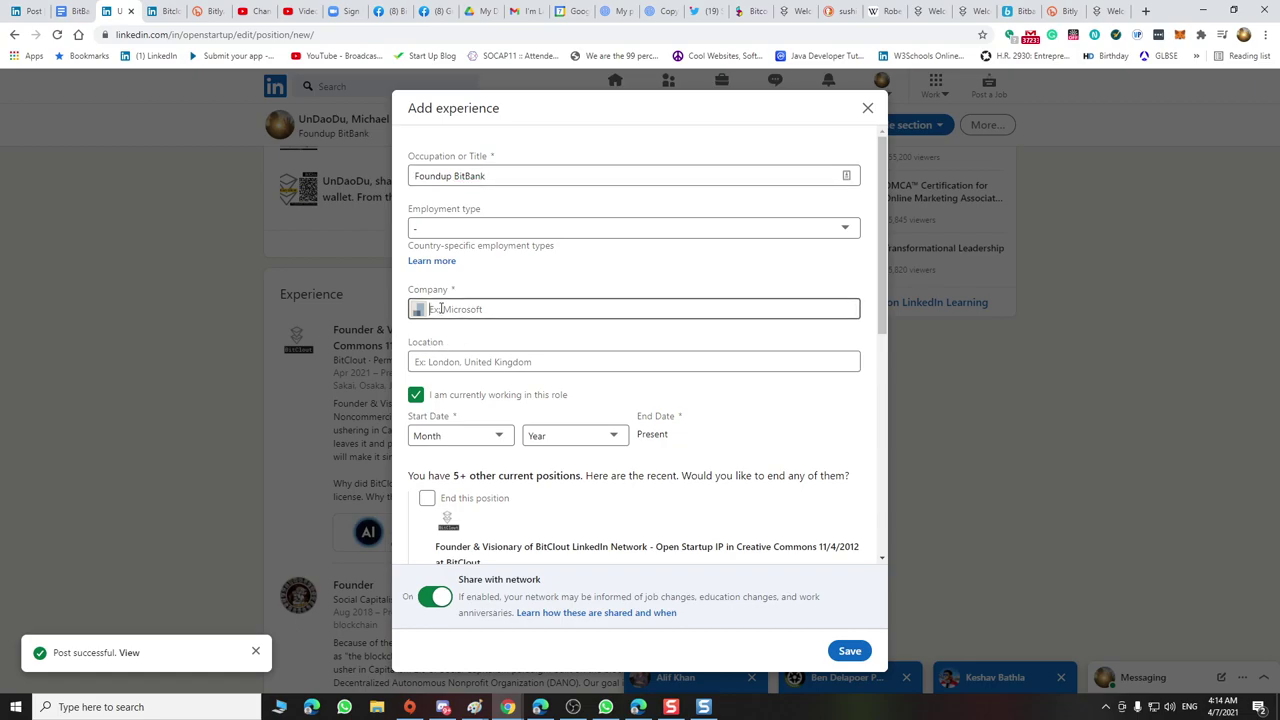
type("Bit")
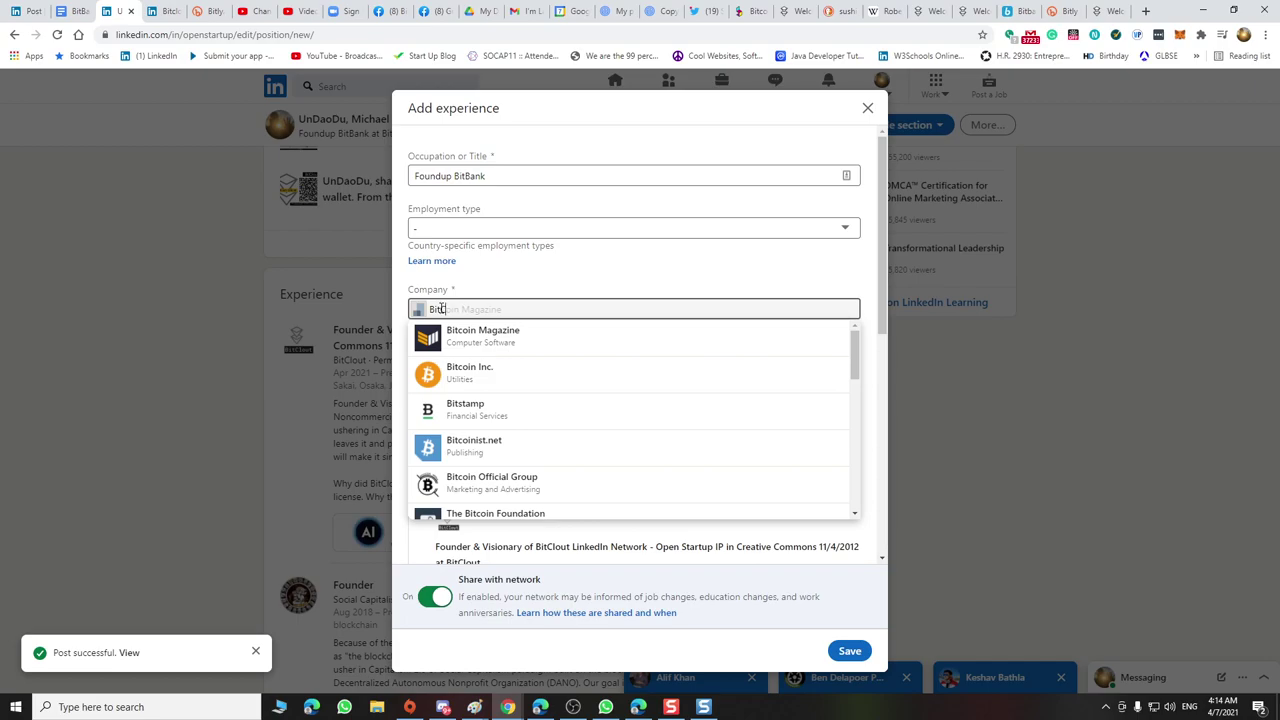
type("Clou")
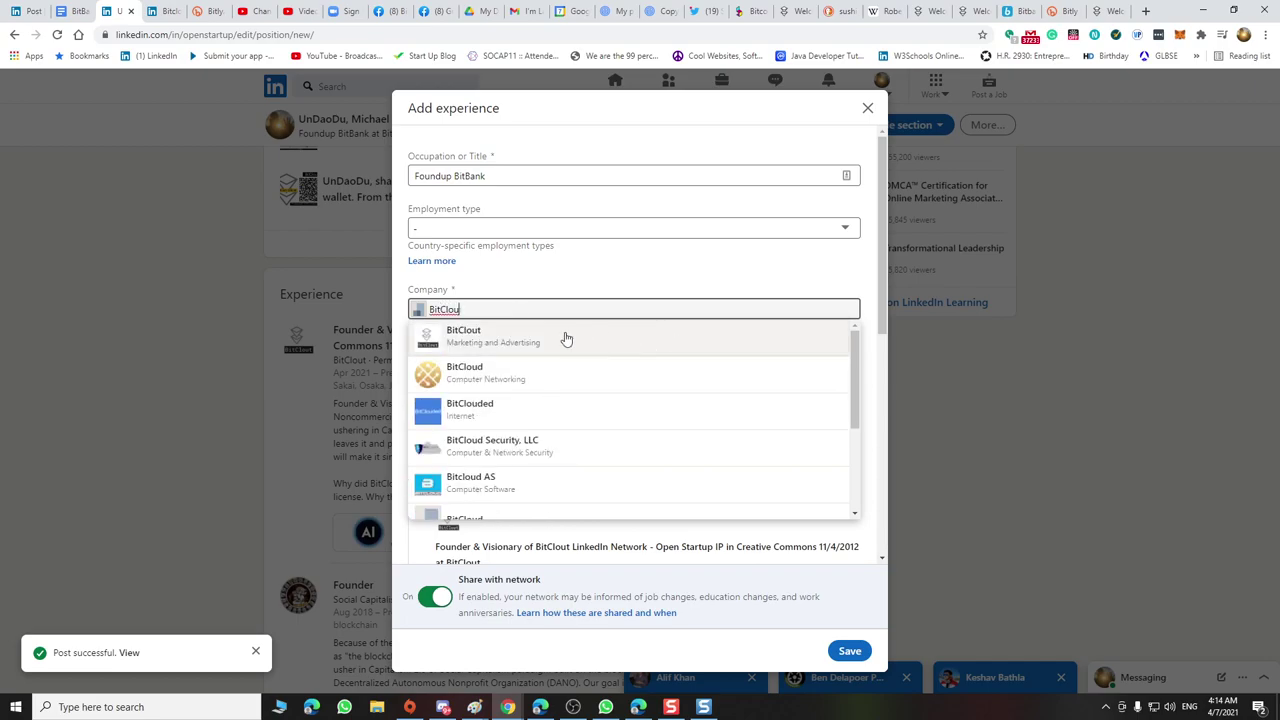
left_click(526, 338)
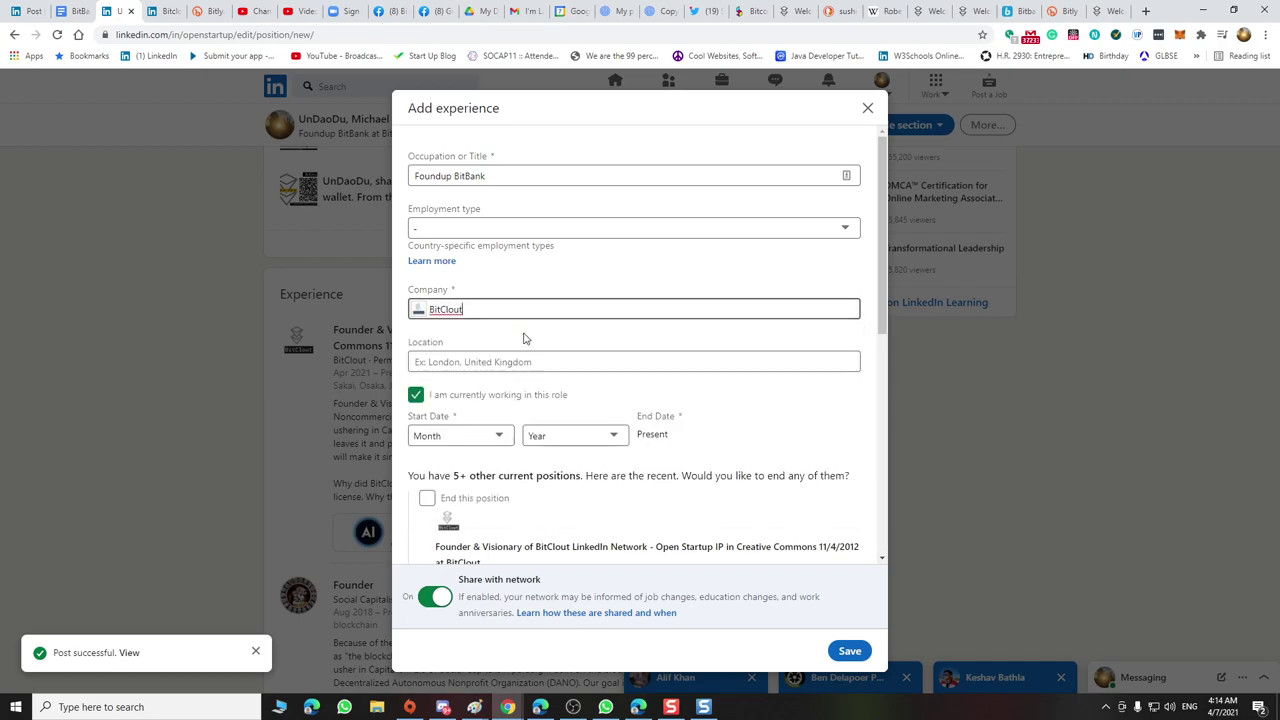
left_click(455, 177)
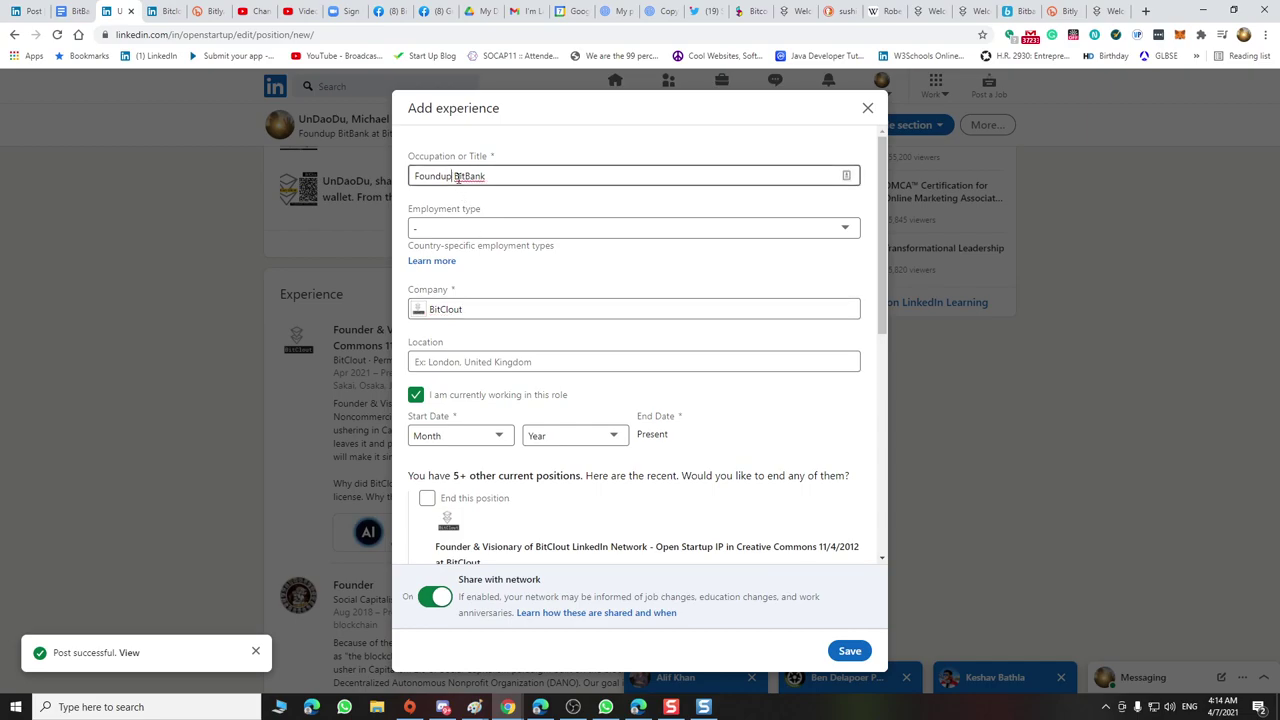
type("@")
Set the employment type to Permanent
left_click(453, 234)
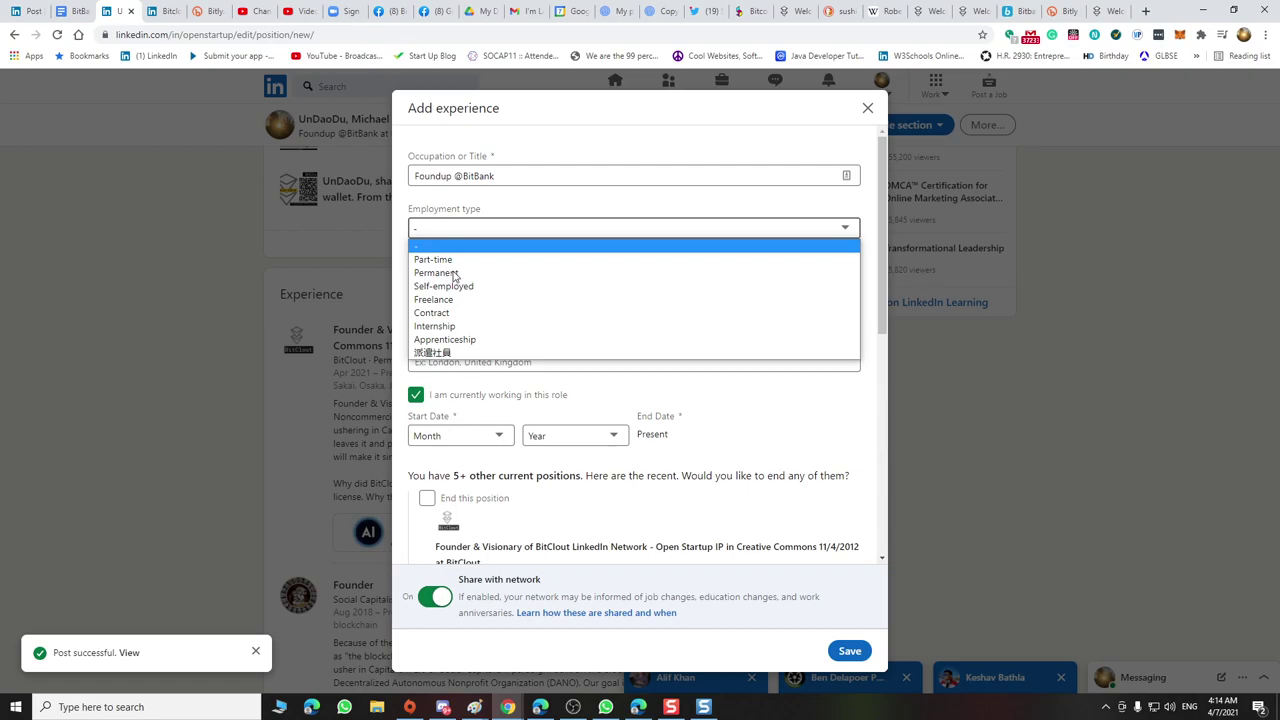
left_click(453, 273)
left_click(453, 273)
left_click(461, 362)
left_click(475, 438)
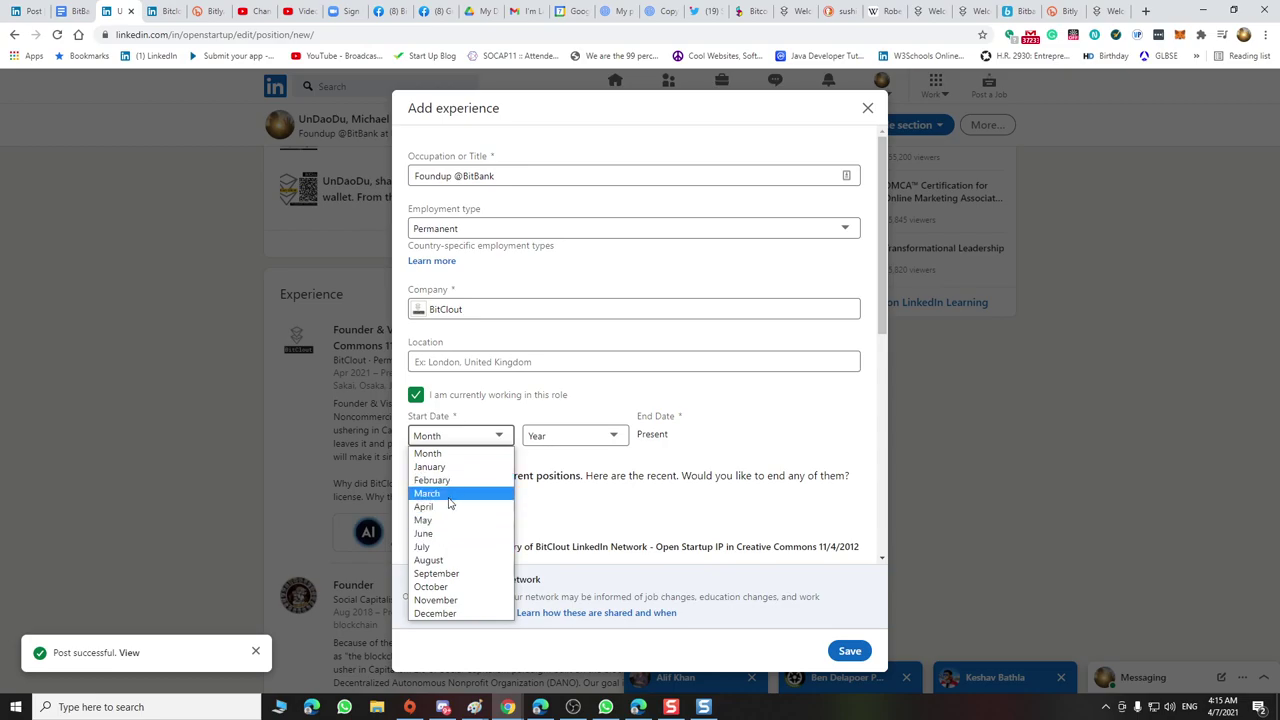
left_click(448, 507)
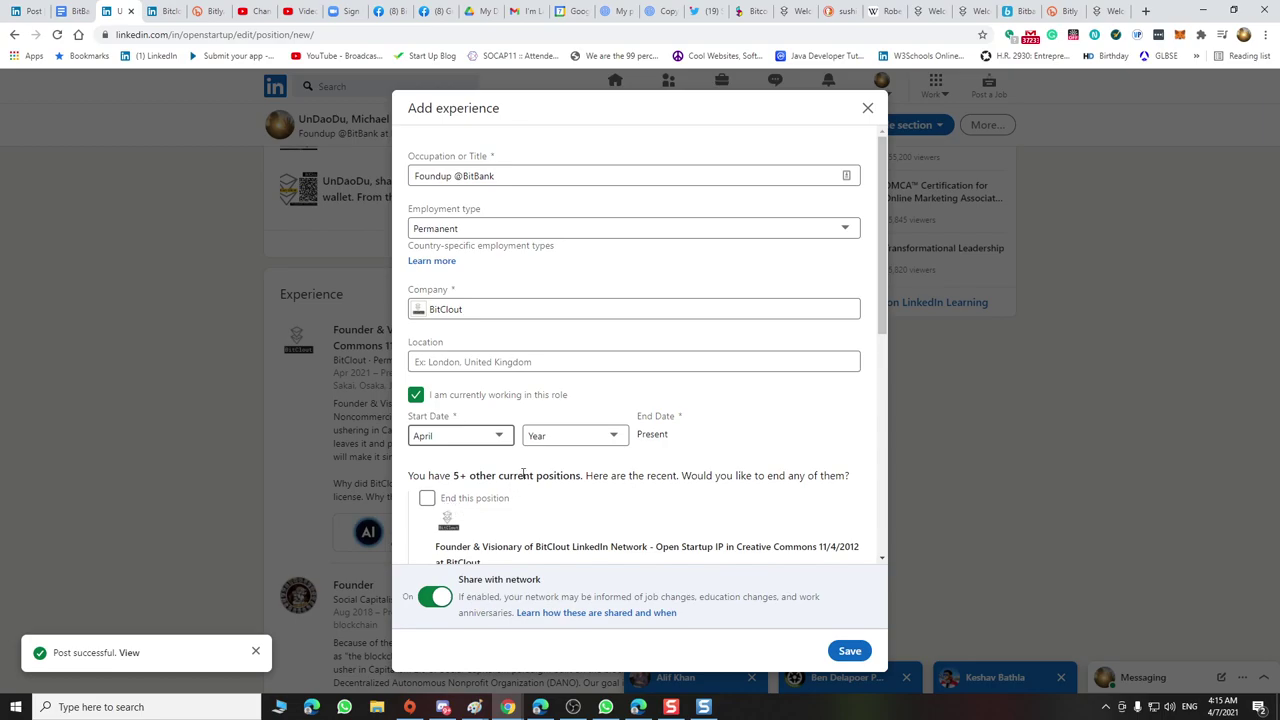
left_click(551, 446)
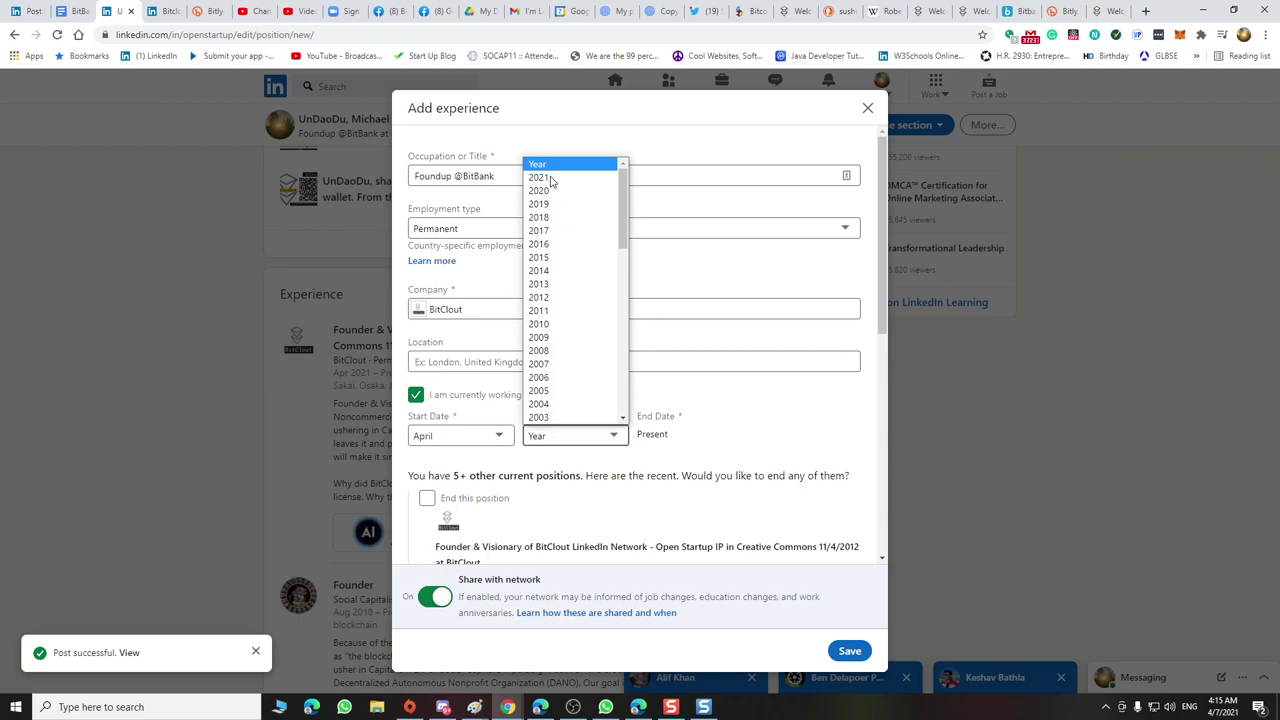
type("2015")
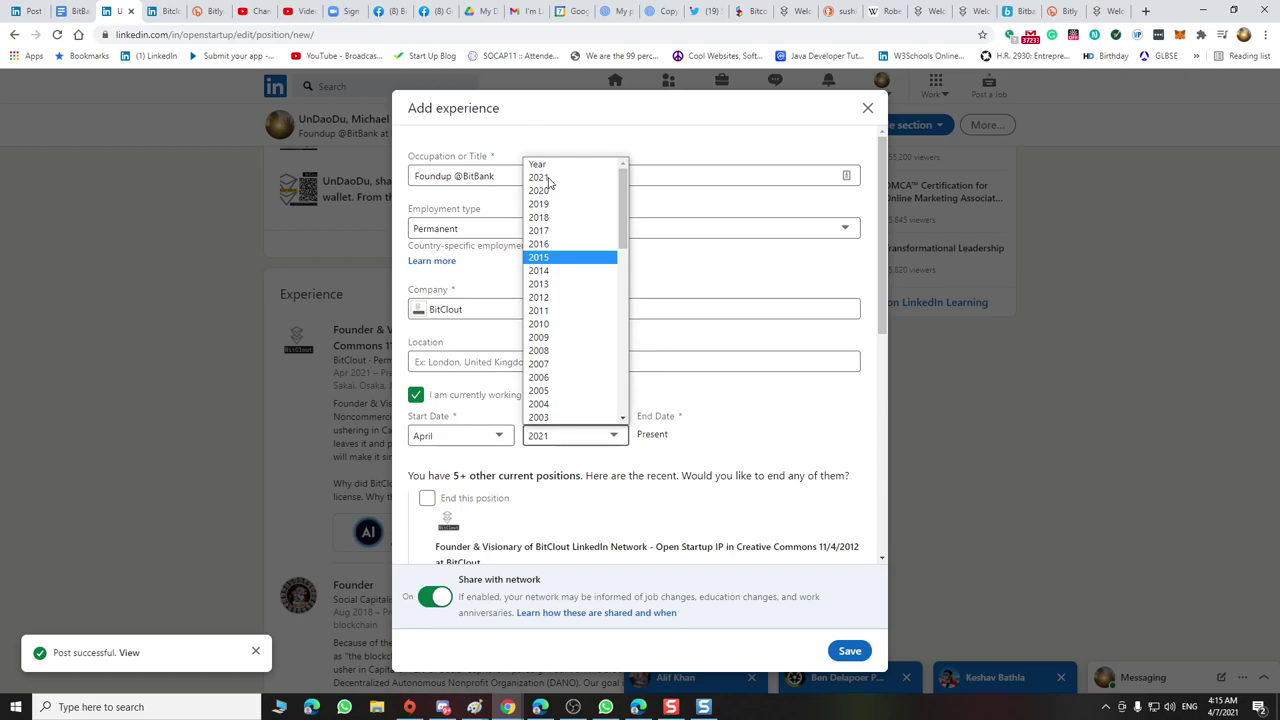
left_click(548, 178)
left_click(455, 175)
left_click_drag(454, 175, 441, 175)
type("er")
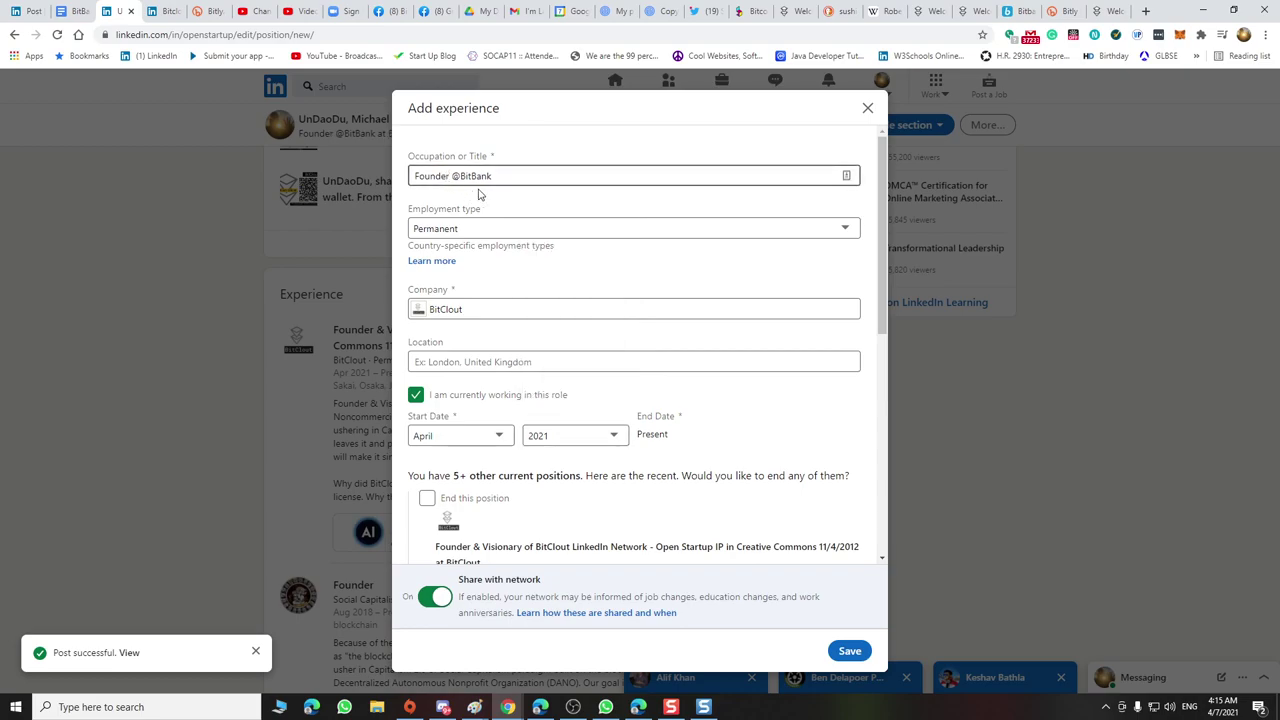
scroll(515, 225, "down", 2)
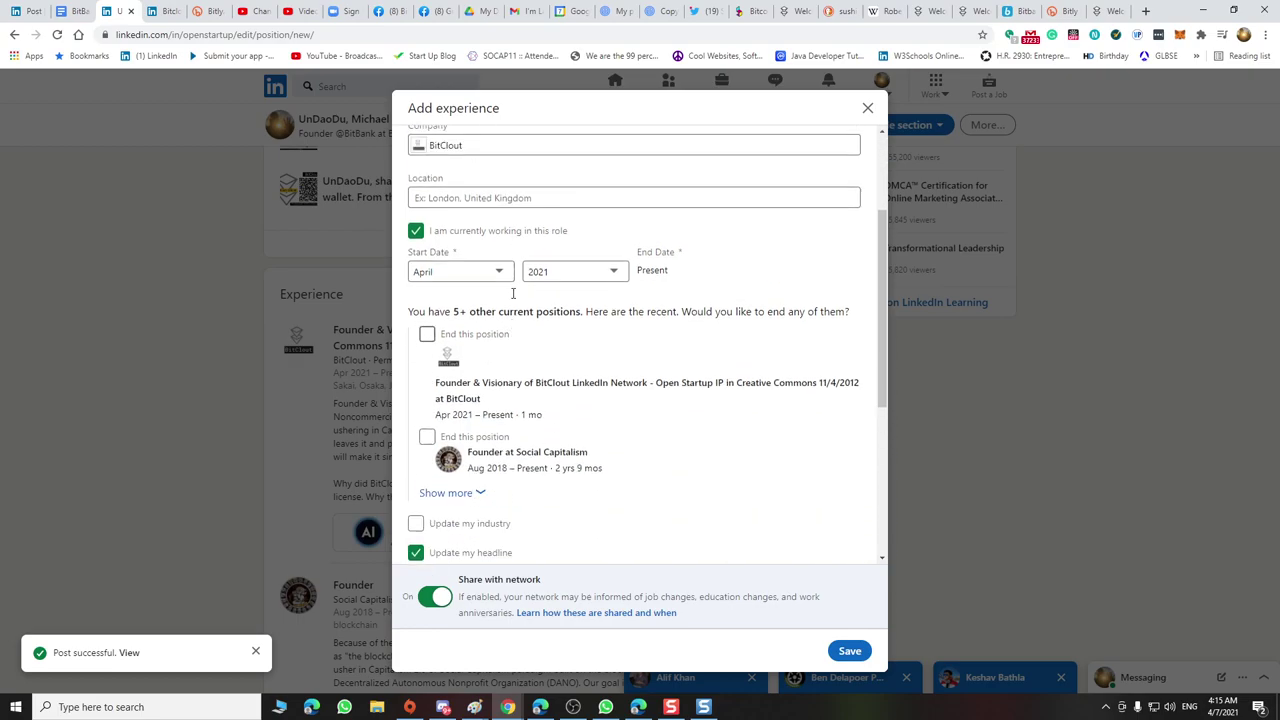
scroll(505, 300, "up", 2)
scroll(520, 346, "down", 1)
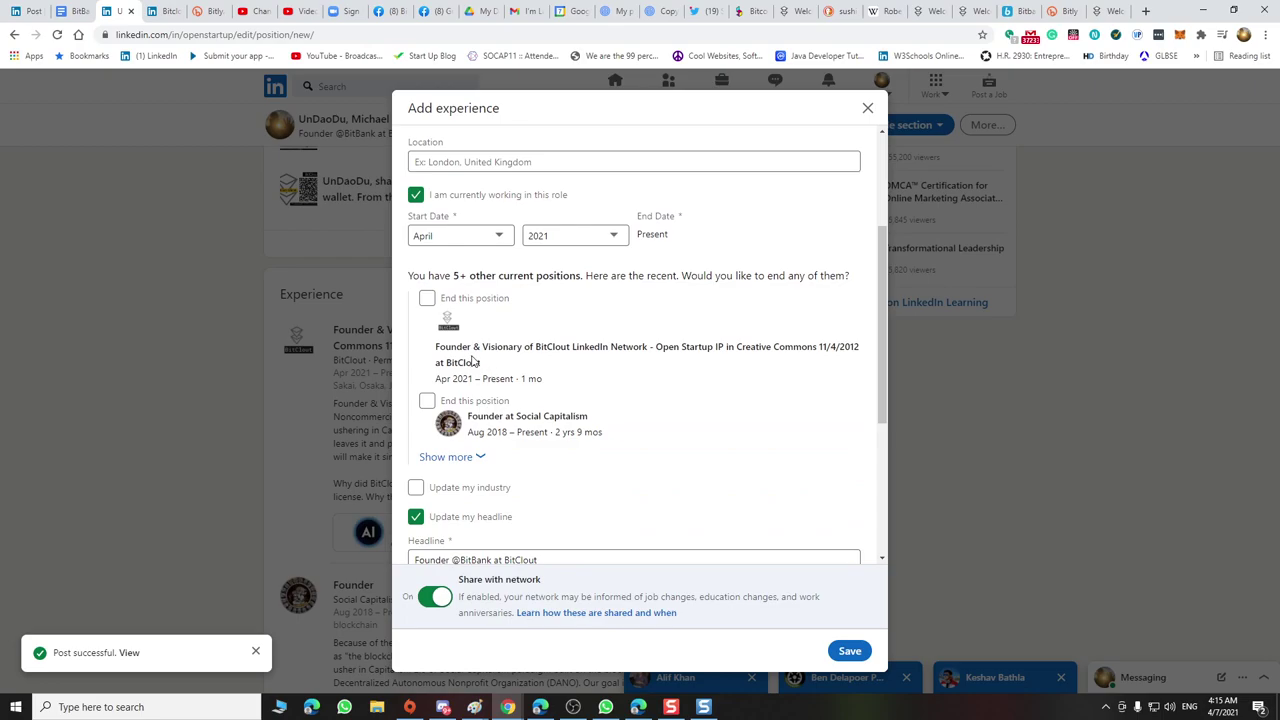
scroll(488, 224, "up", 1)
scroll(489, 237, "down", 2)
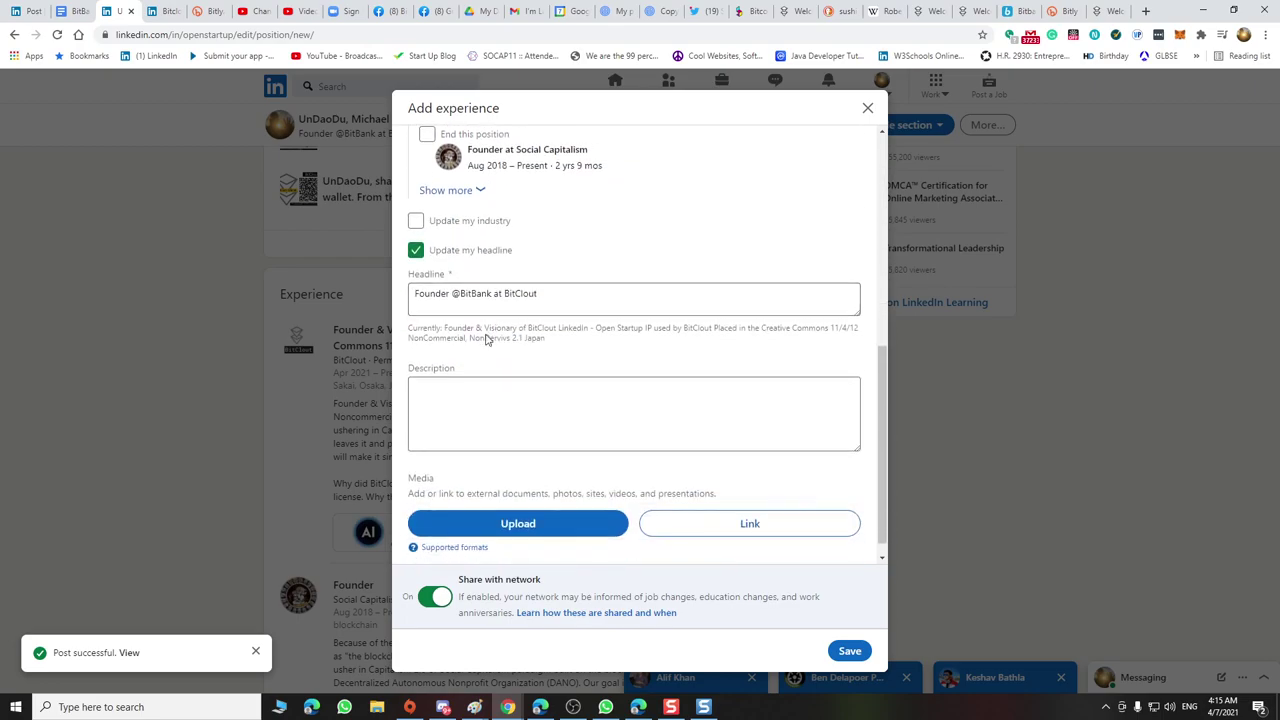
left_click(467, 392)
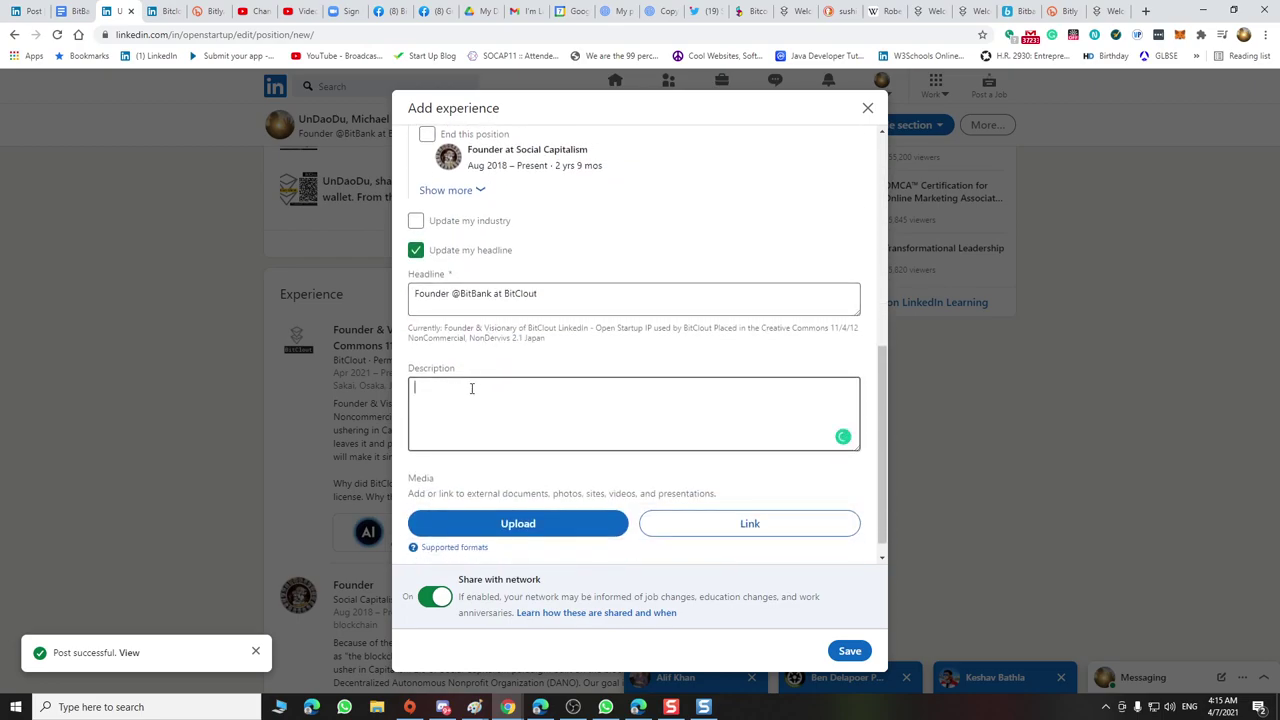
left_click(440, 298)
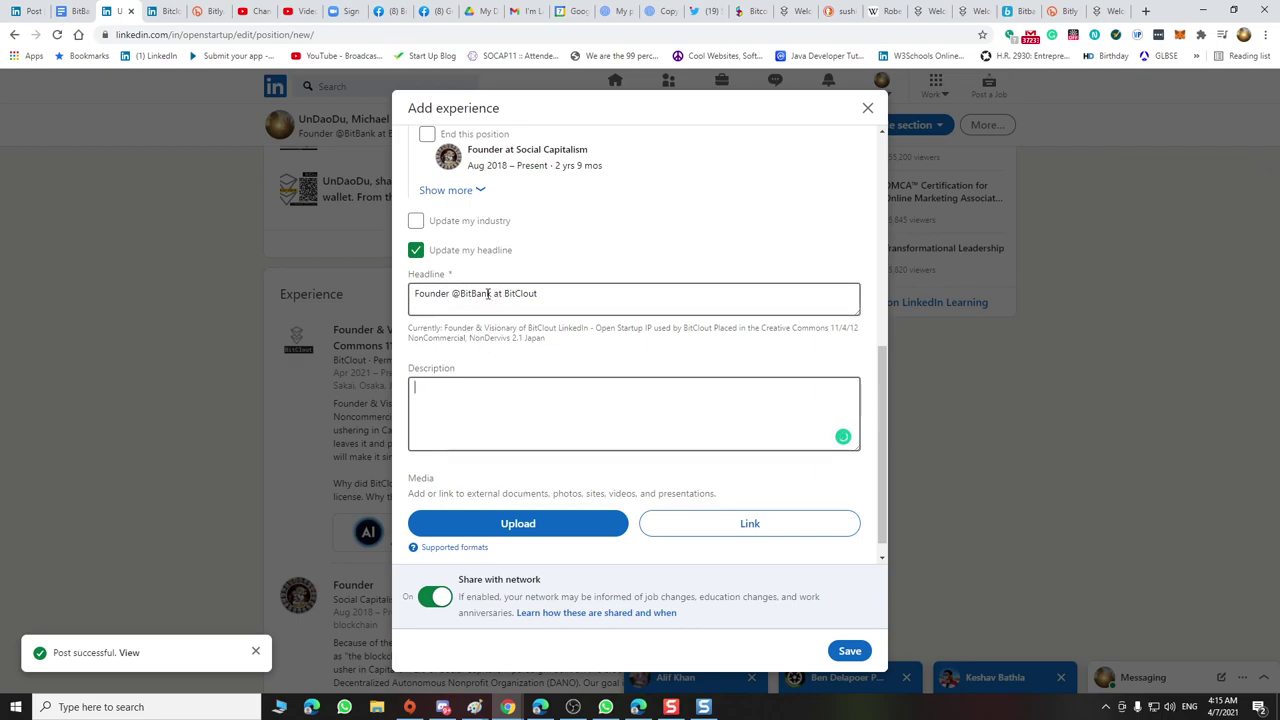
left_click(518, 398)
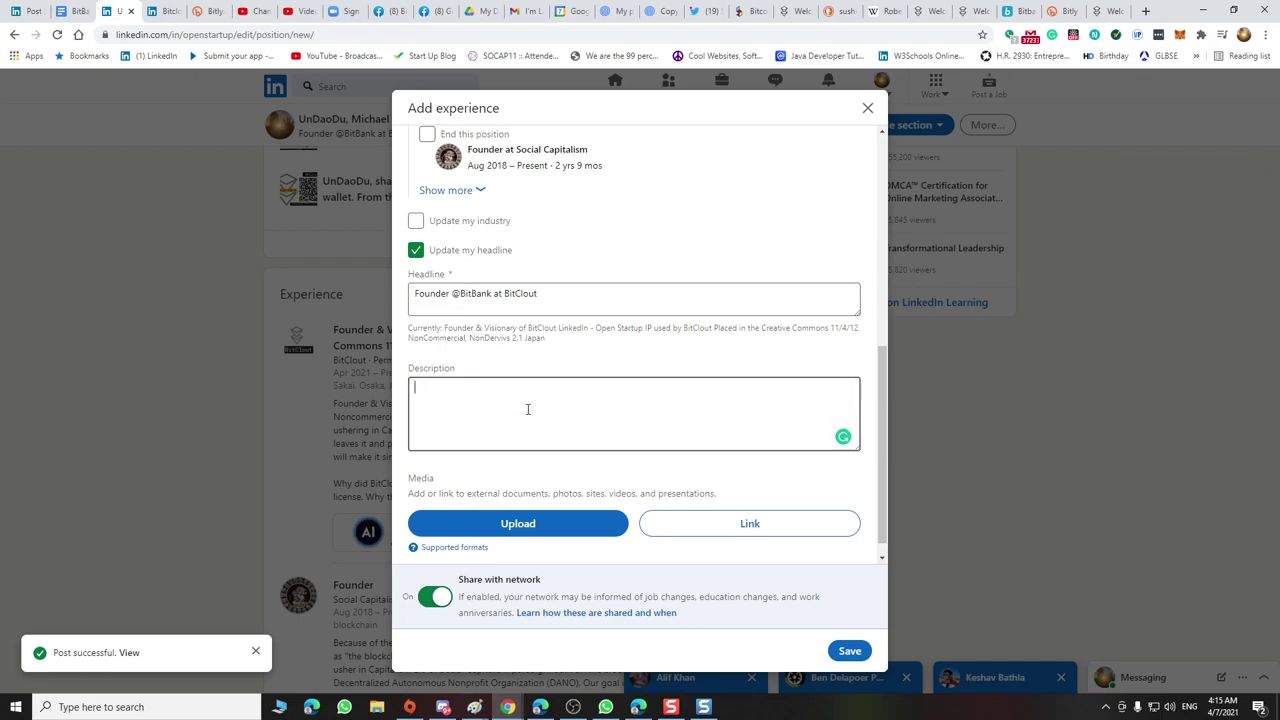
Type 'How do you play Bitclout without using bitcoin?' into the Description
type("How do you play bitclout without")
key("BackSpace")
key("BackSpace")
key("BackSpace")
type("out ")
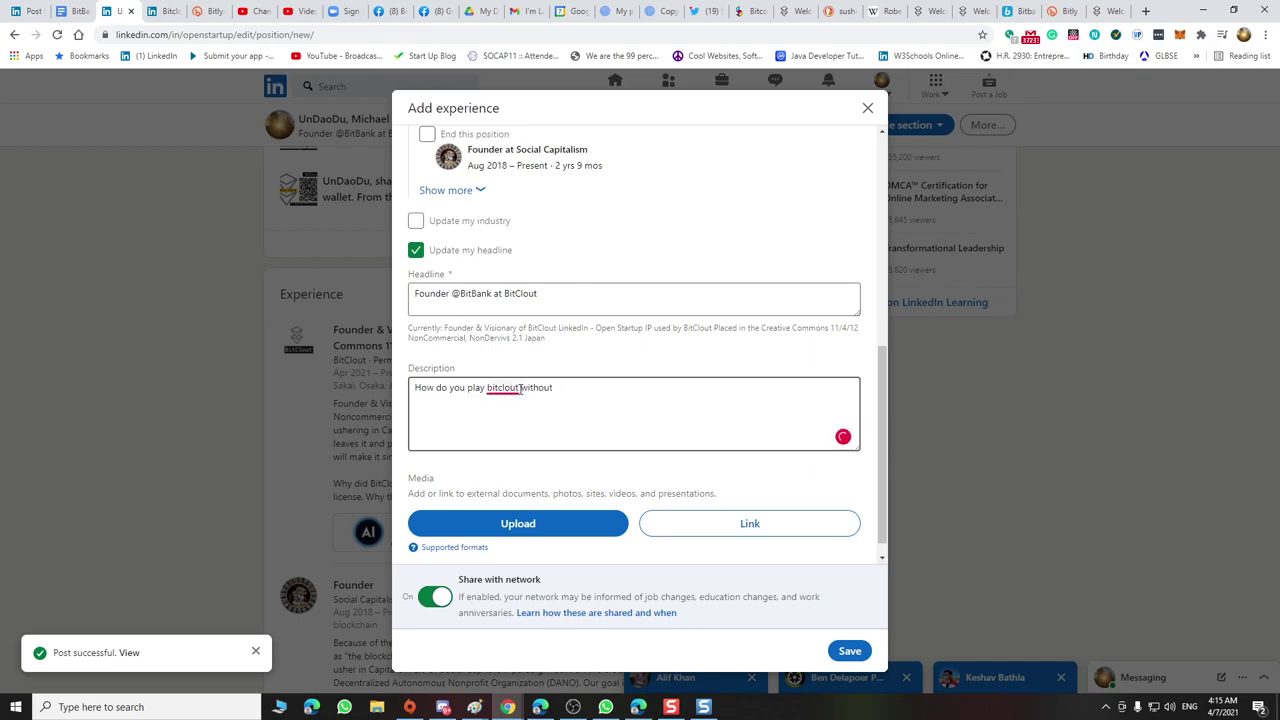
type("using bitcoin?")
left_click(489, 390)
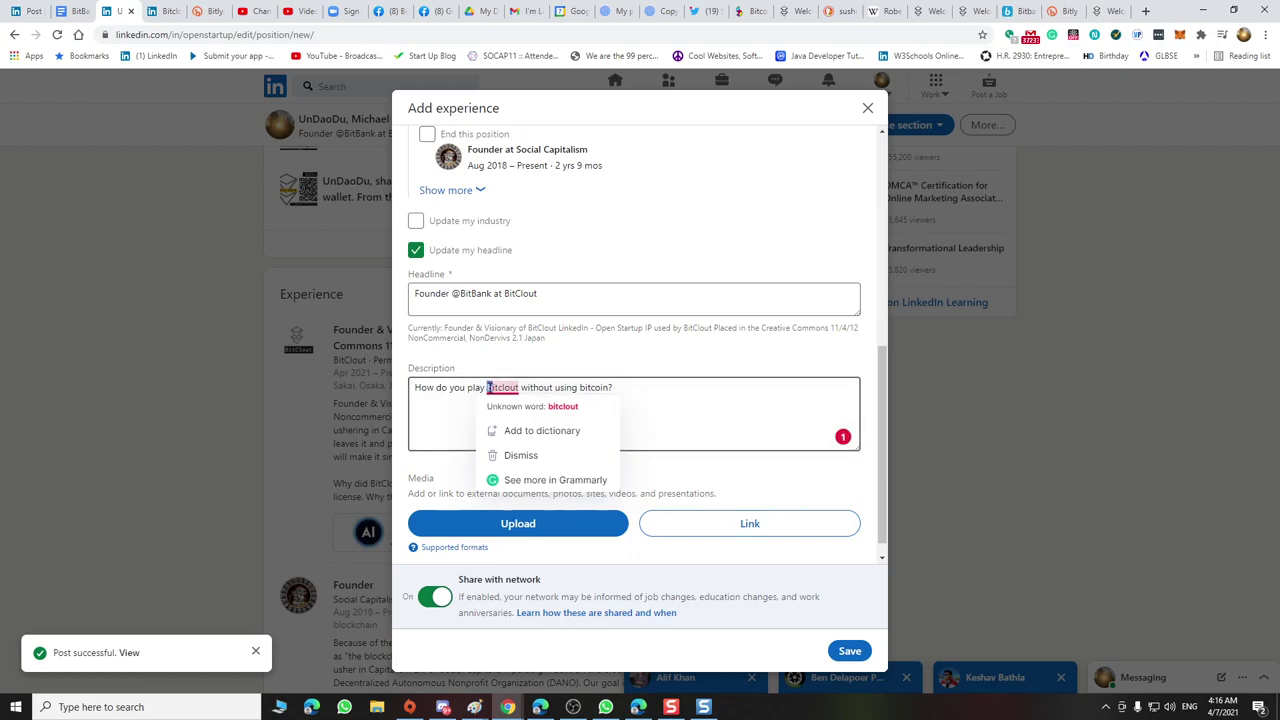
left_click(640, 391)
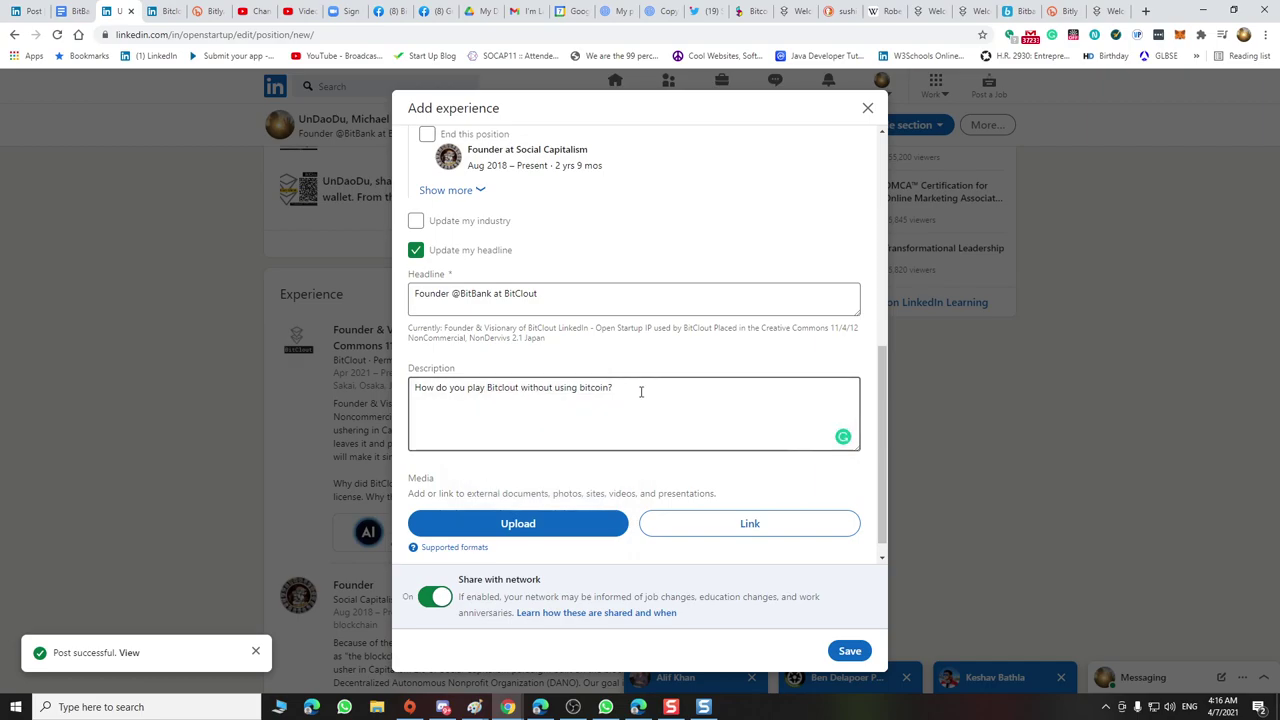
Append 'How do you create jobs and opportunities for folks who do not have access to bitcoin?'
type("Imagine")
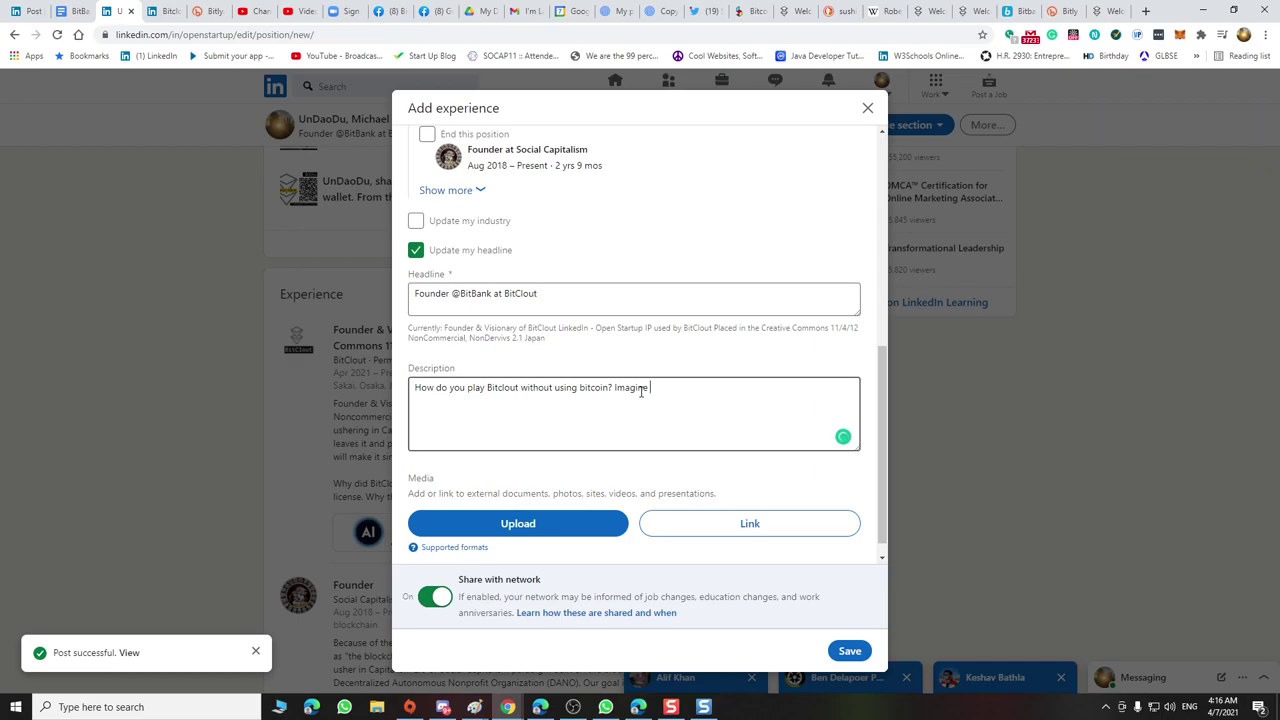
key("BackSpace")
key("BackSpace")
key("BackSpace")
type("How do you create jobs and")
key("BackSpace")
key("BackSpace")
type("f")
type("and op")
type("portu")
type("nit")
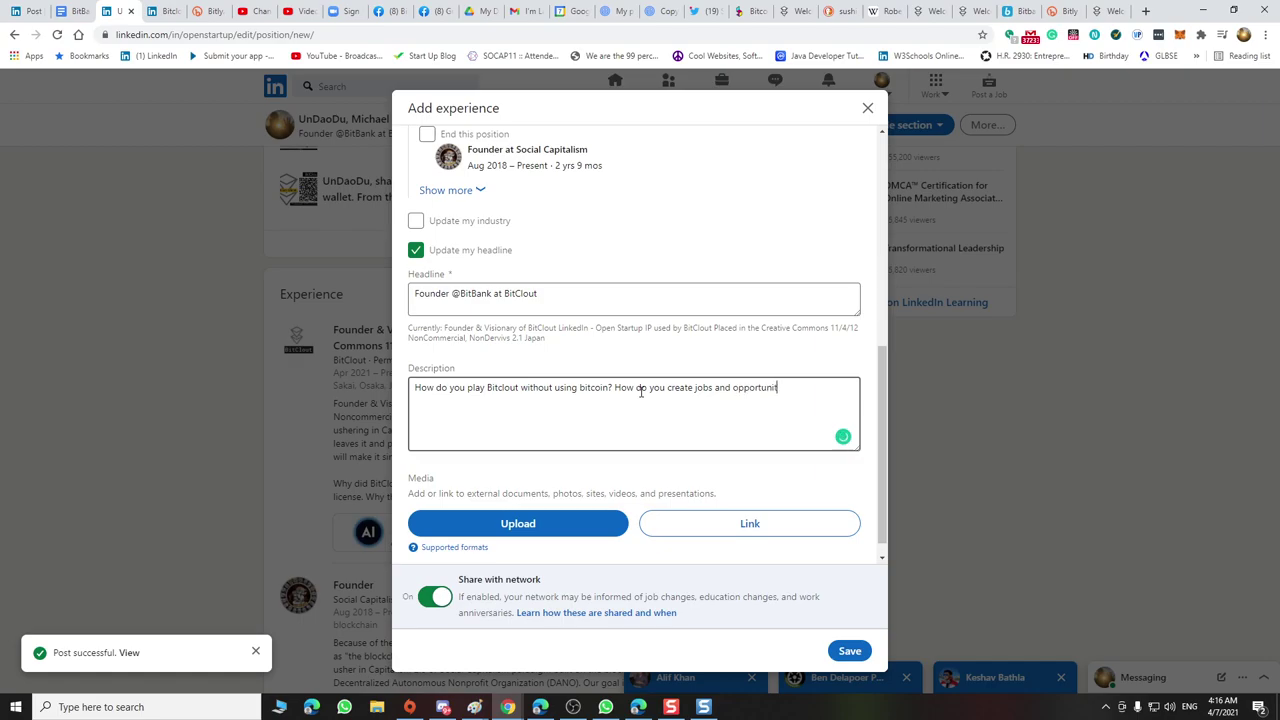
type("ies for folks who do not haveaccess to bitcoin?")
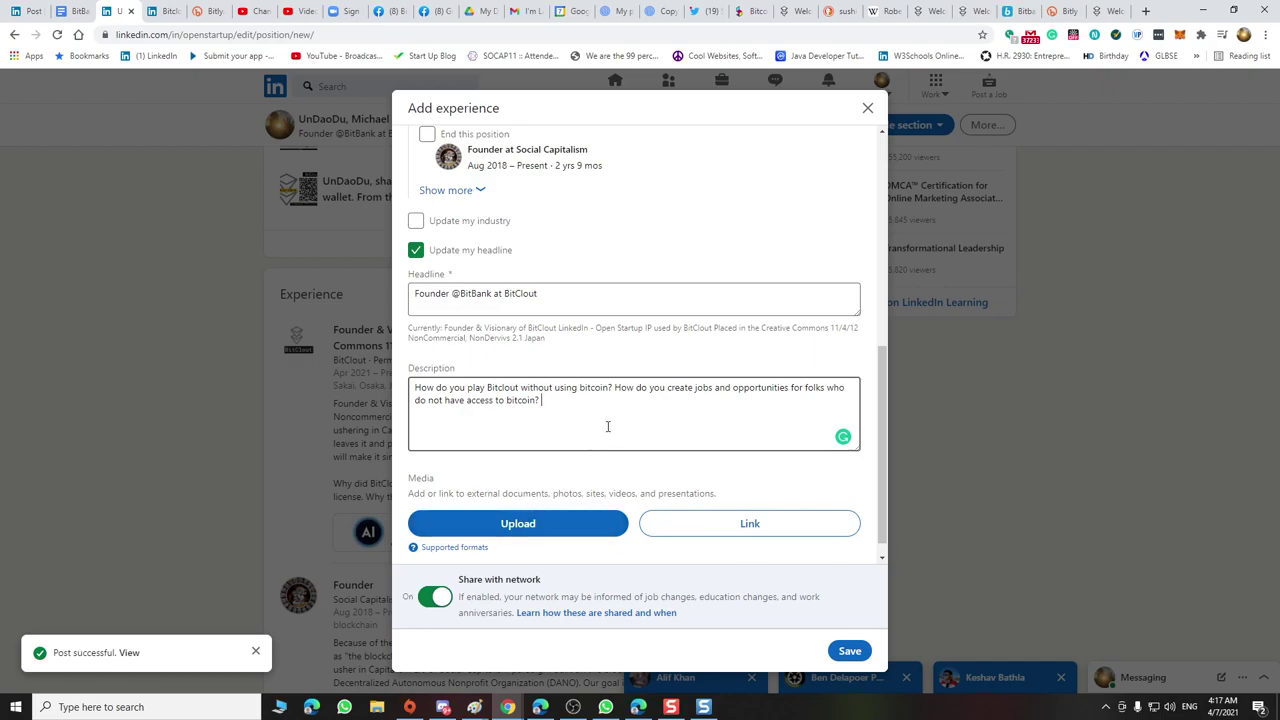
In the BitBank MOU document, insert 'BitBank!' before 'Build' in the Solution paragraph
left_click(70, 12)
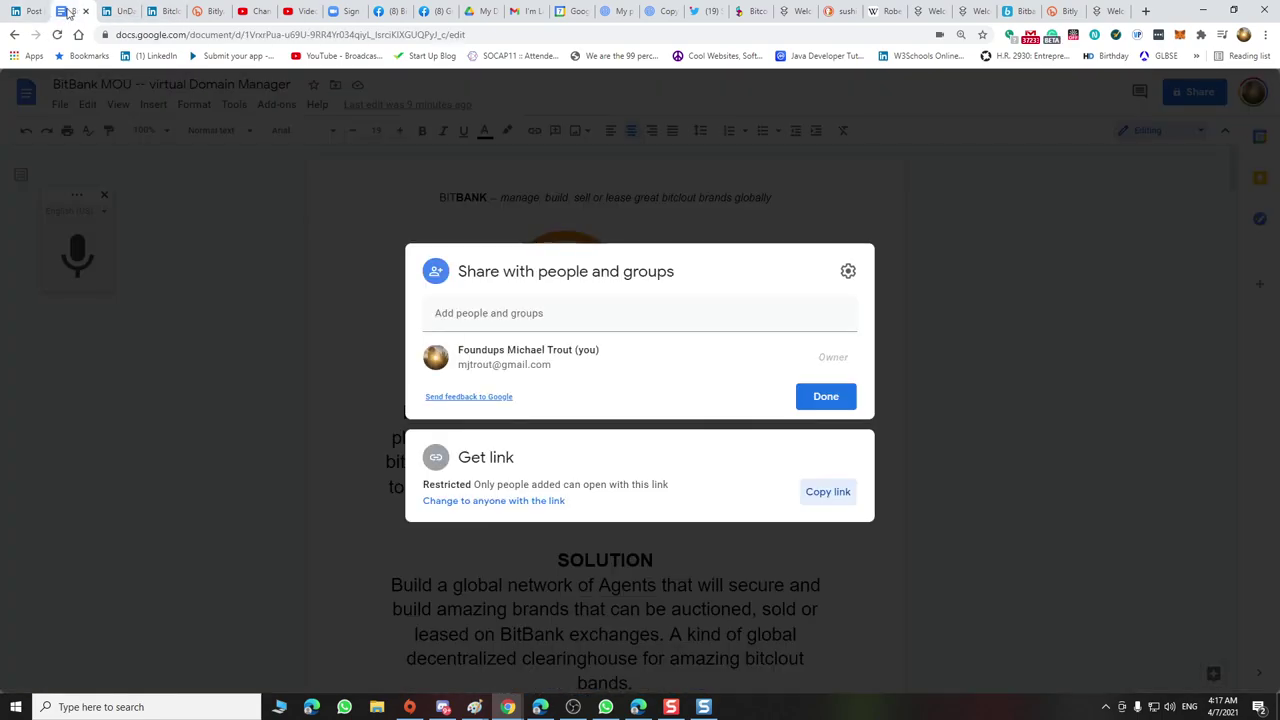
left_click(966, 334)
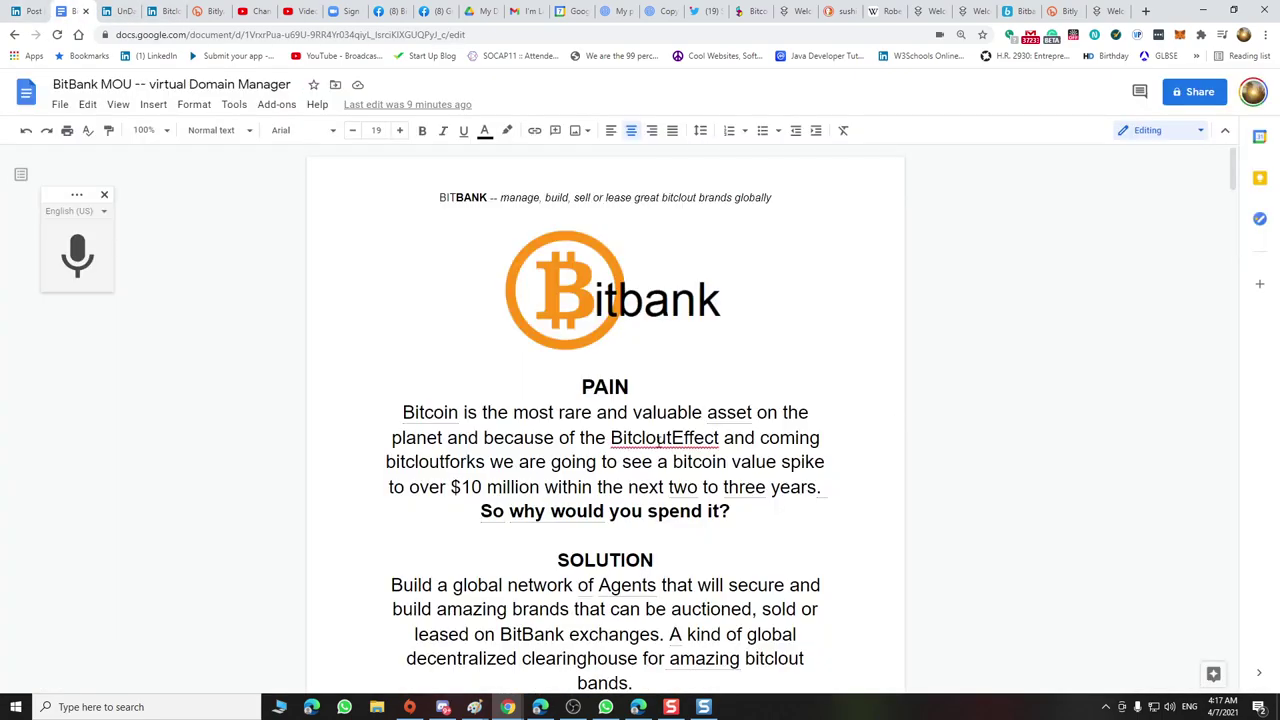
left_click_drag(566, 387, 816, 602)
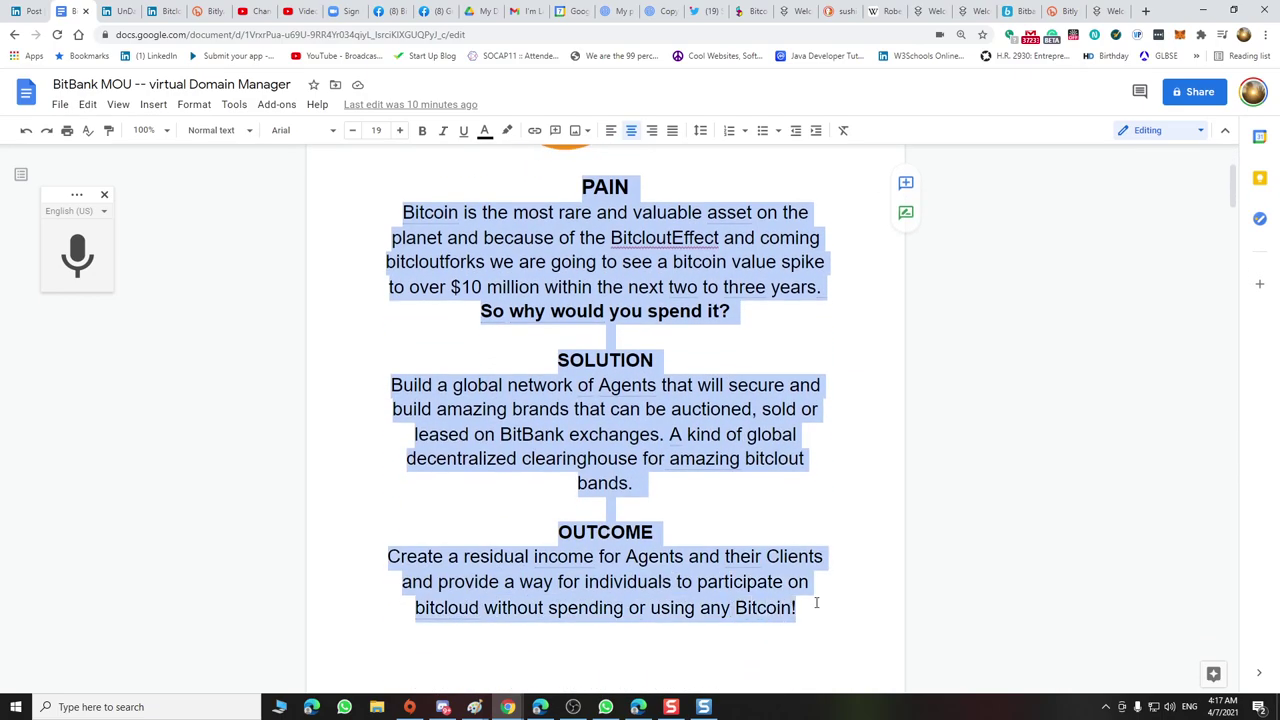
left_click(778, 607)
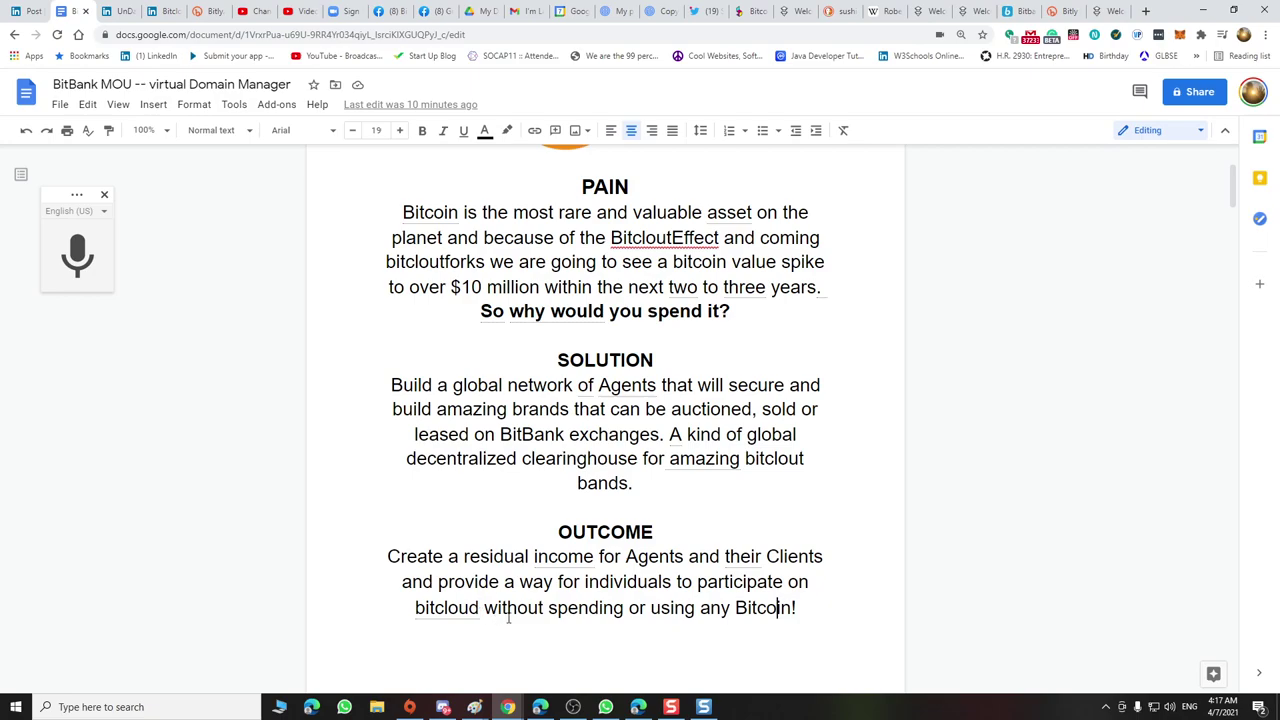
left_click(806, 607)
left_click(391, 386)
type("Bit")
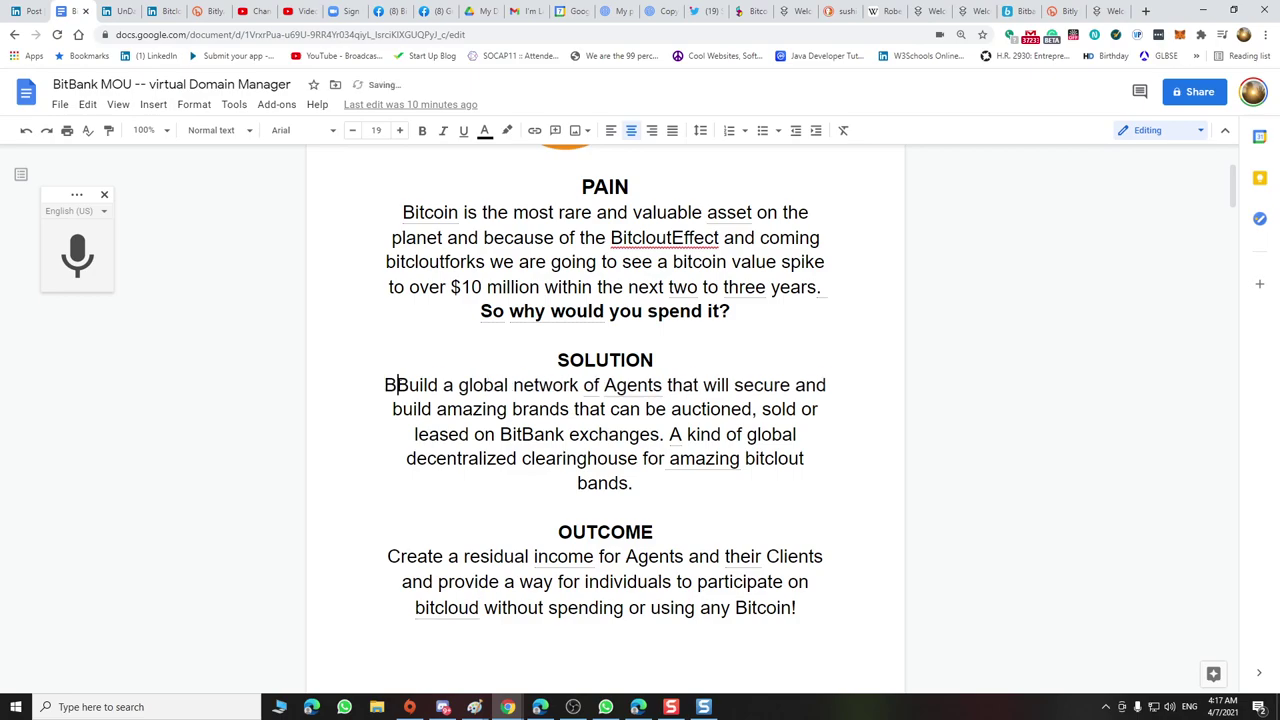
type("Bank!")
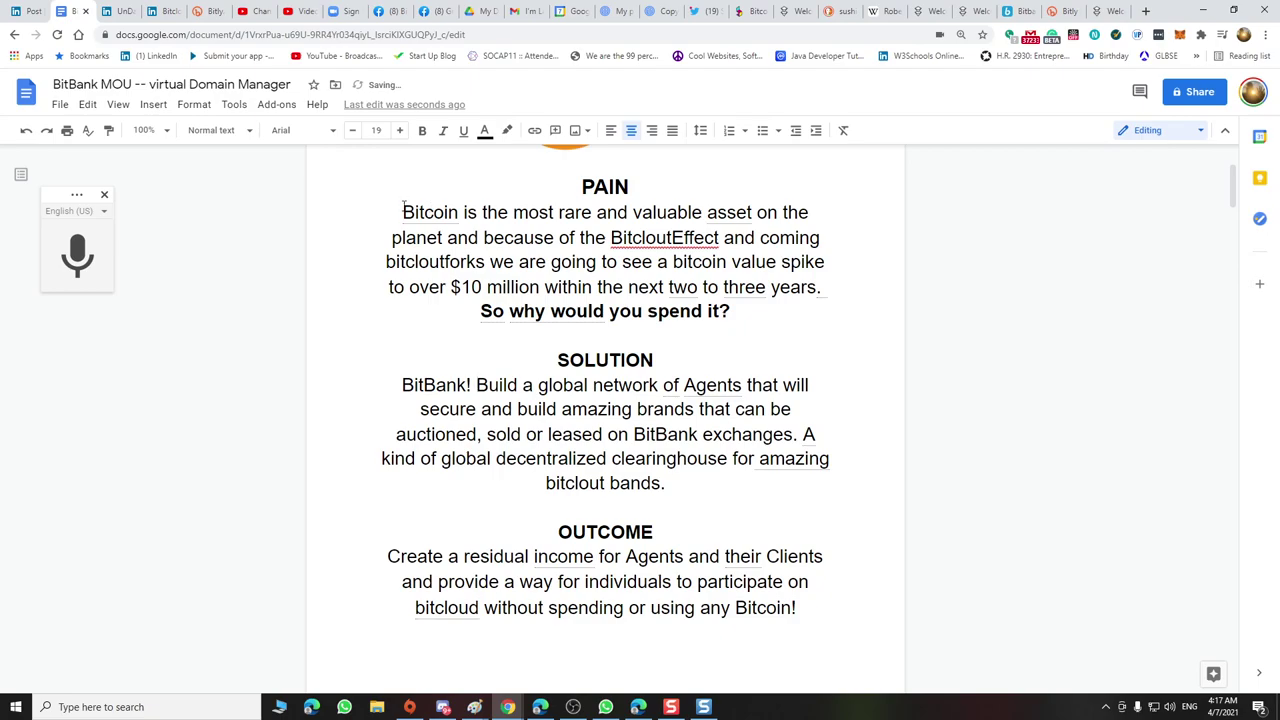
Copy the text from PAIN through OUTCOME and go back to LinkedIn
left_click_drag(575, 184, 824, 602)
right_click(663, 295)
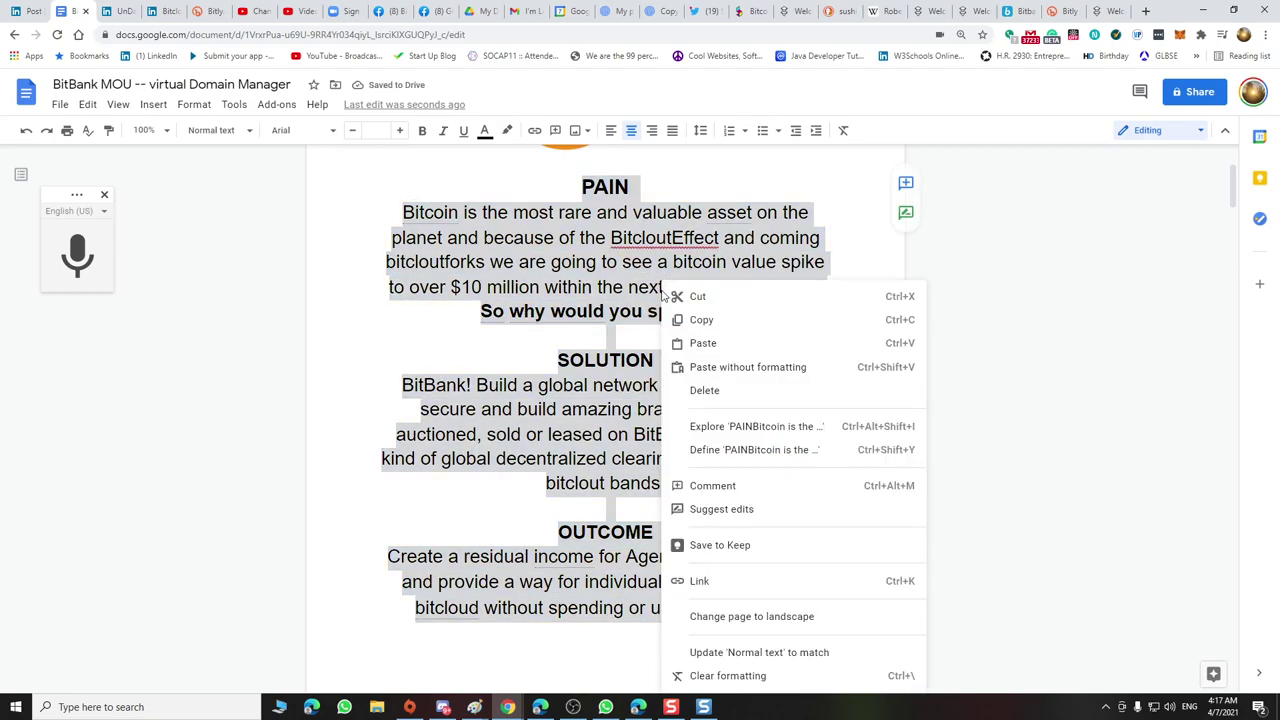
left_click(705, 320)
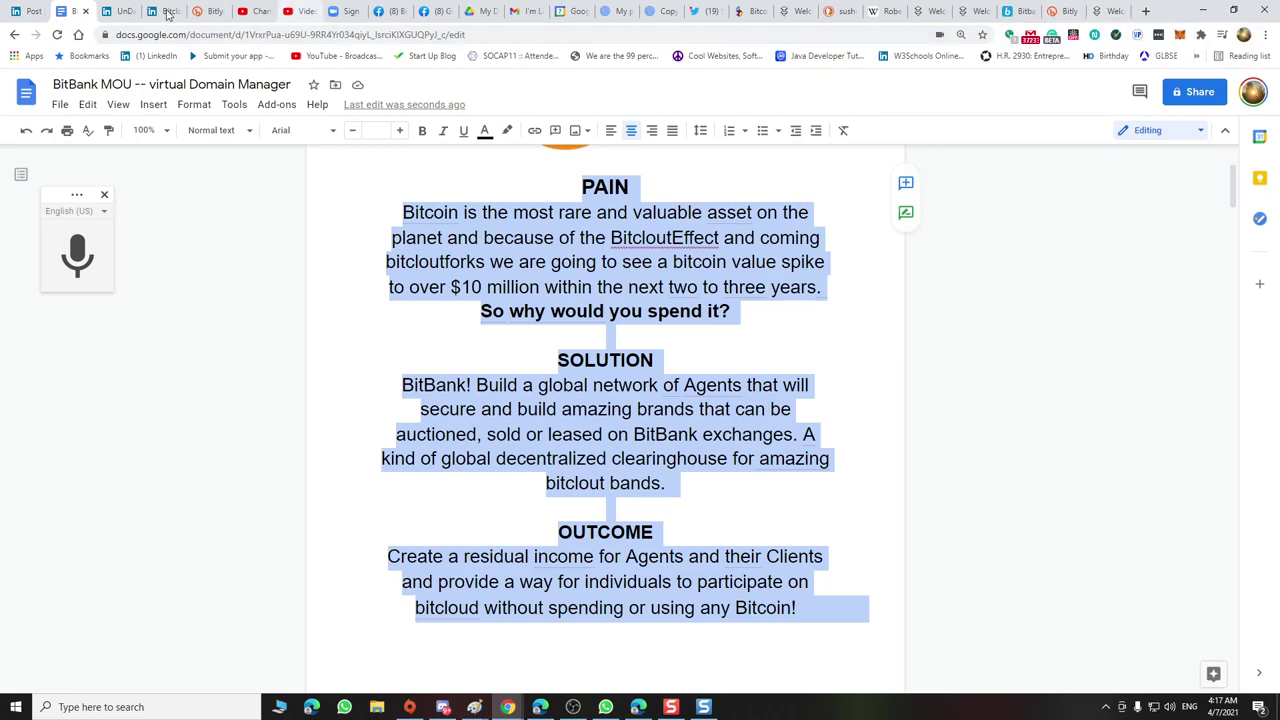
left_click(120, 20)
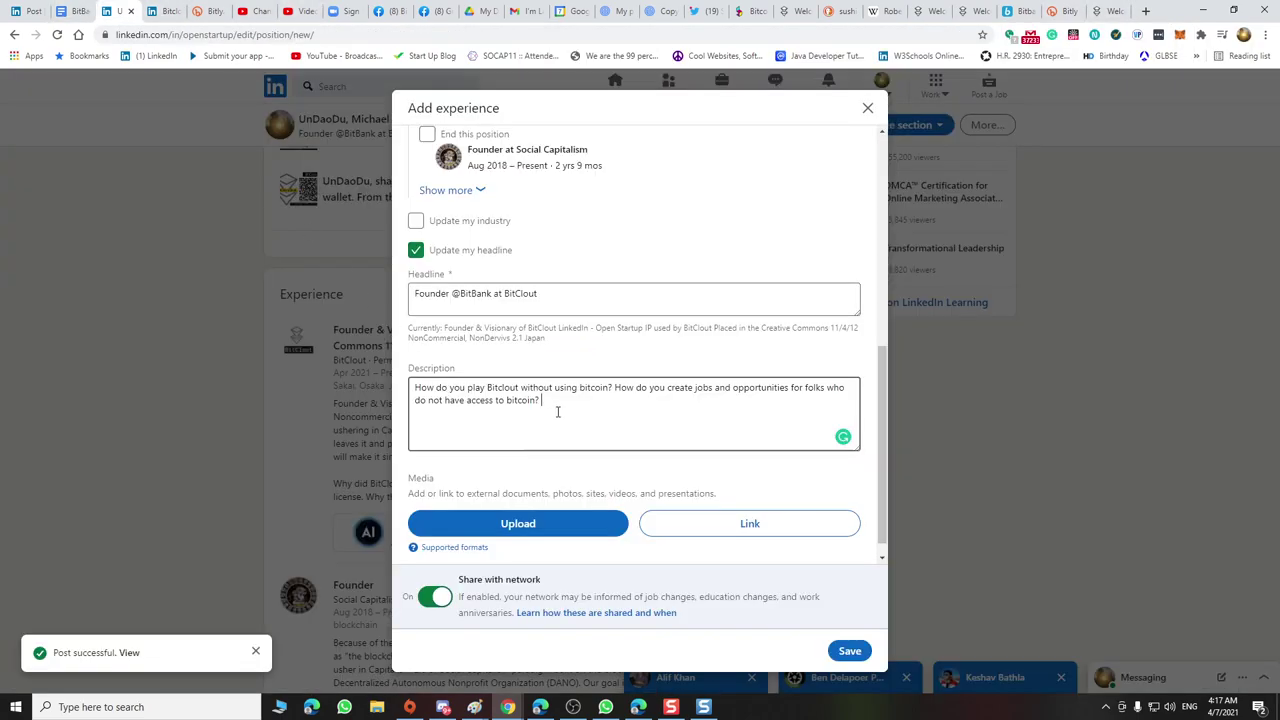
Paste the PAIN/SOLUTION/OUTCOME text, enlarge the box, and change 'most rare' to 'rarest'
key("ctrl+v")
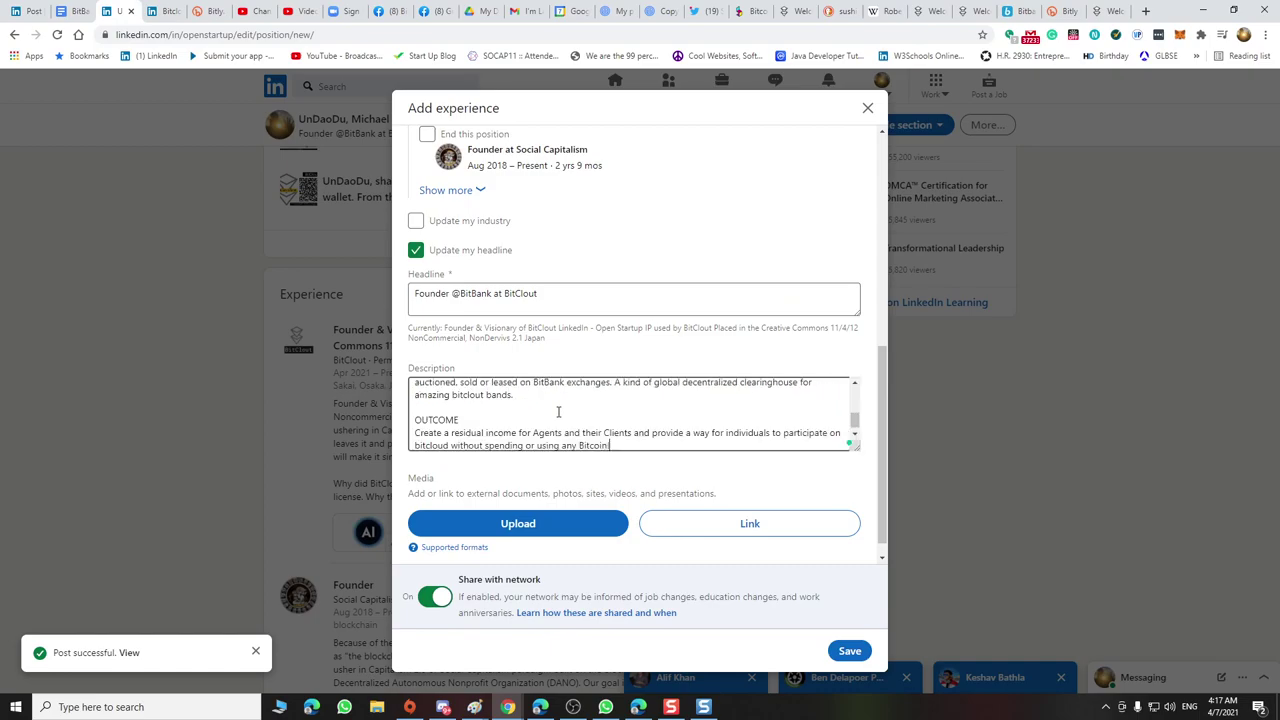
scroll(707, 438, "down", 1)
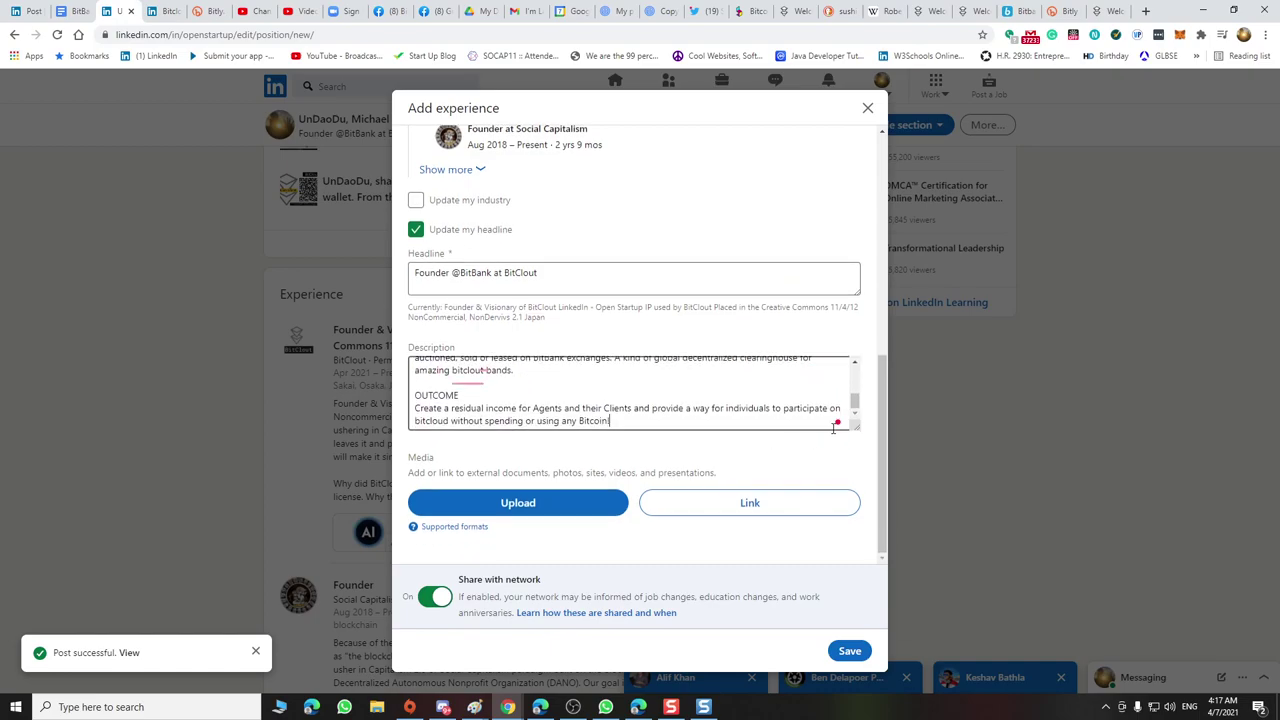
left_click_drag(855, 425, 872, 543)
mouse_move(490, 401)
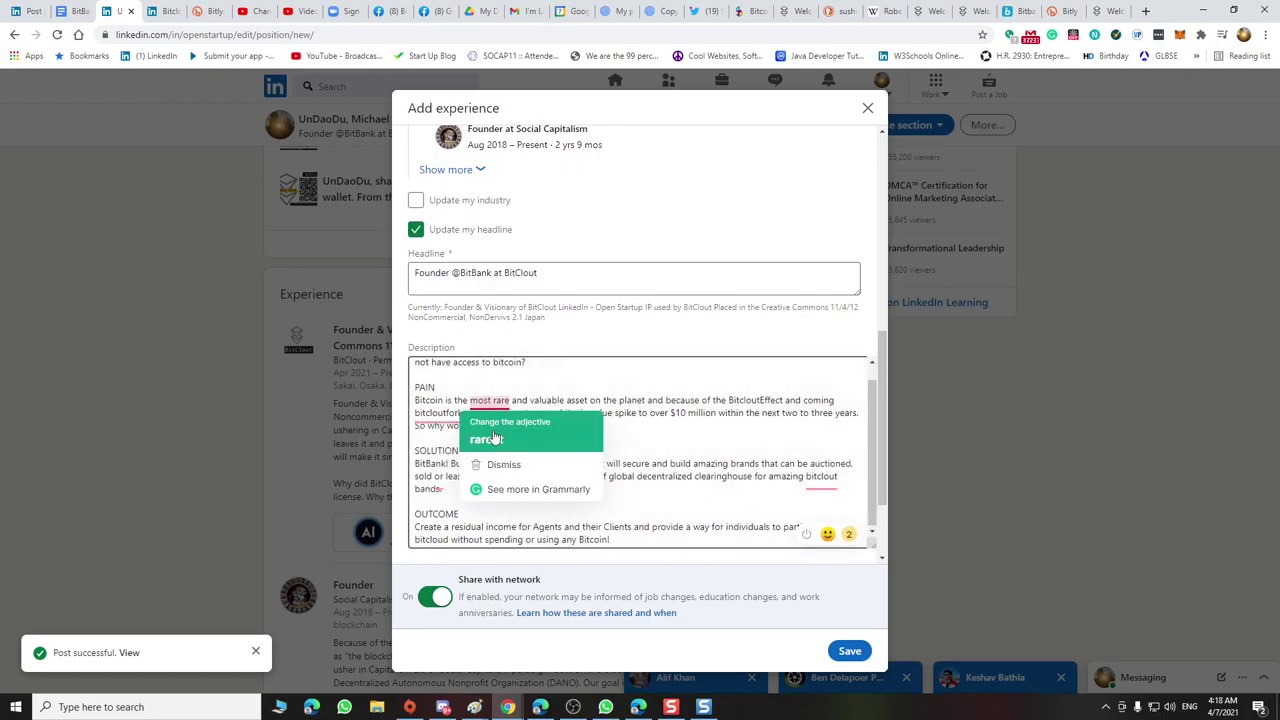
left_click(493, 432)
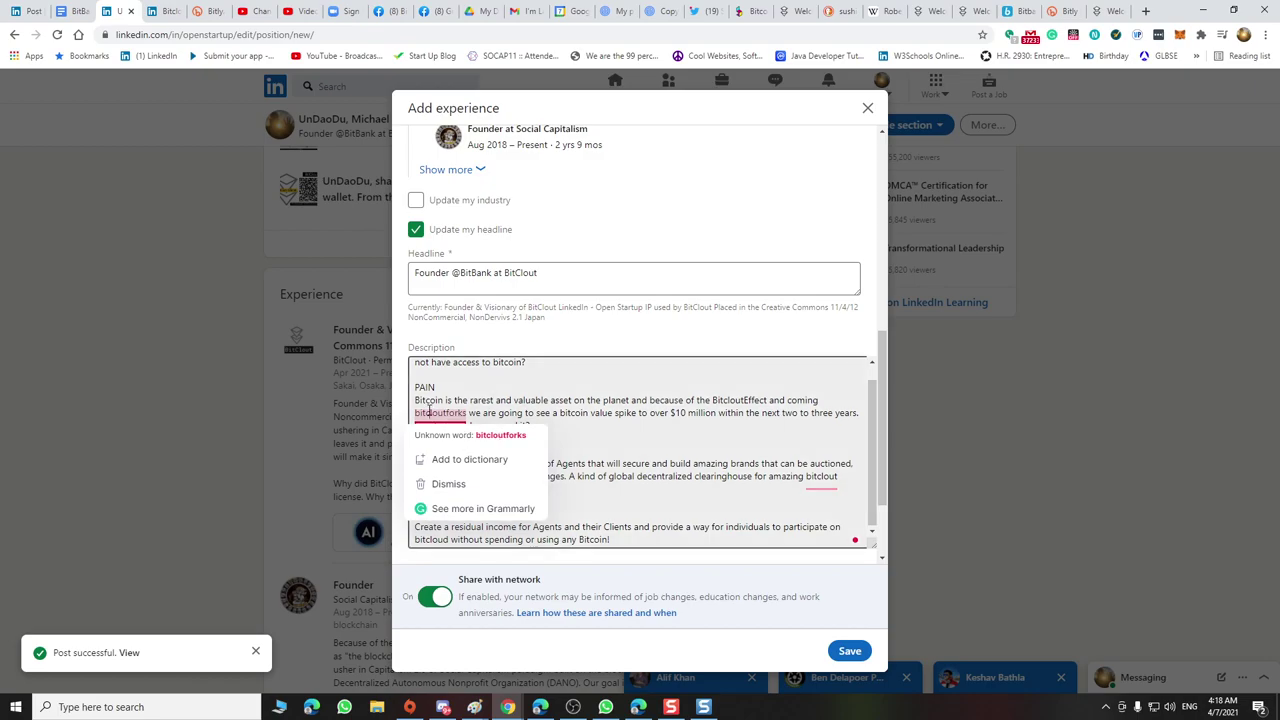
Make it '#bitcloutforks', accept its suggested fix, and add a comma after 'sold'
left_click(416, 412)
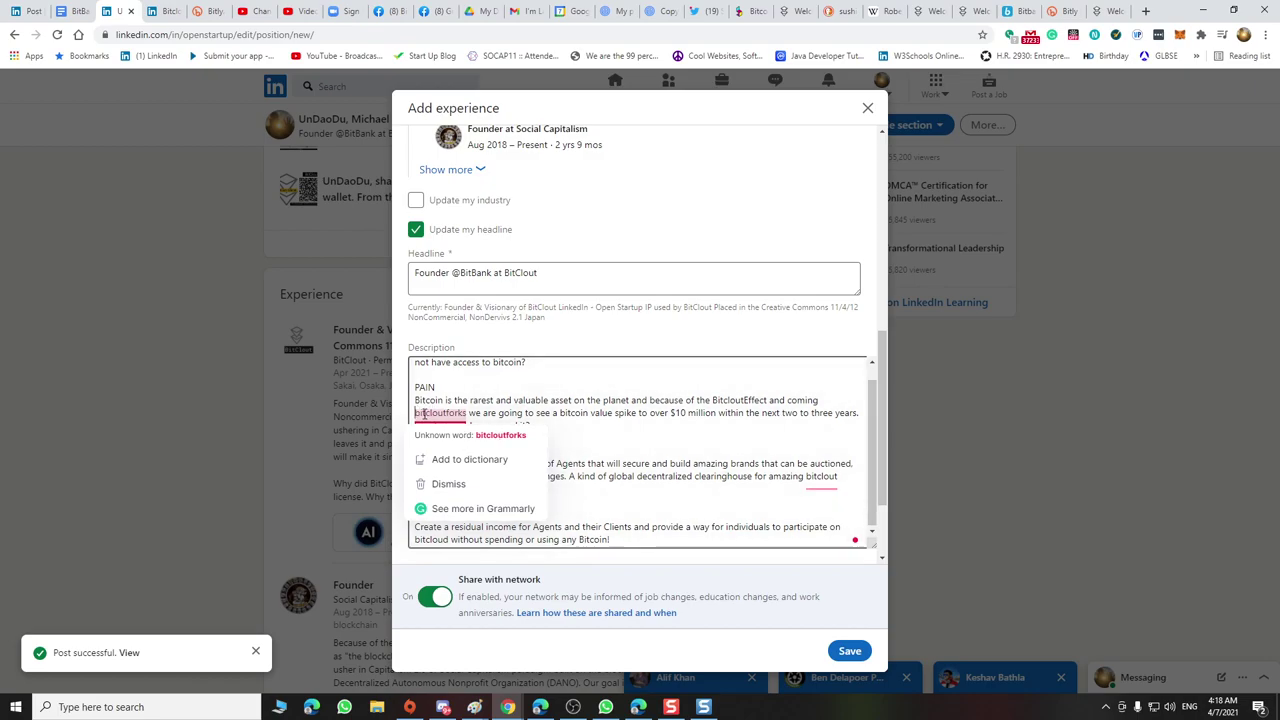
type("#")
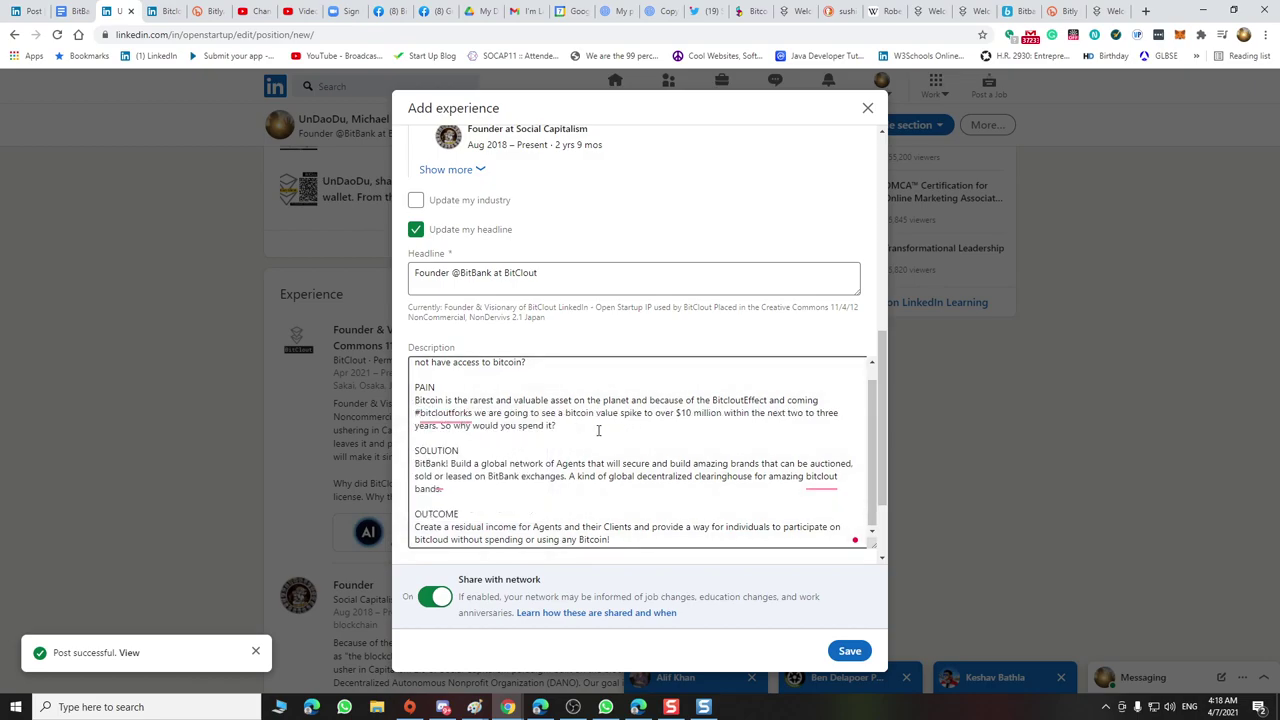
left_click(592, 432)
mouse_move(471, 416)
left_click(473, 450)
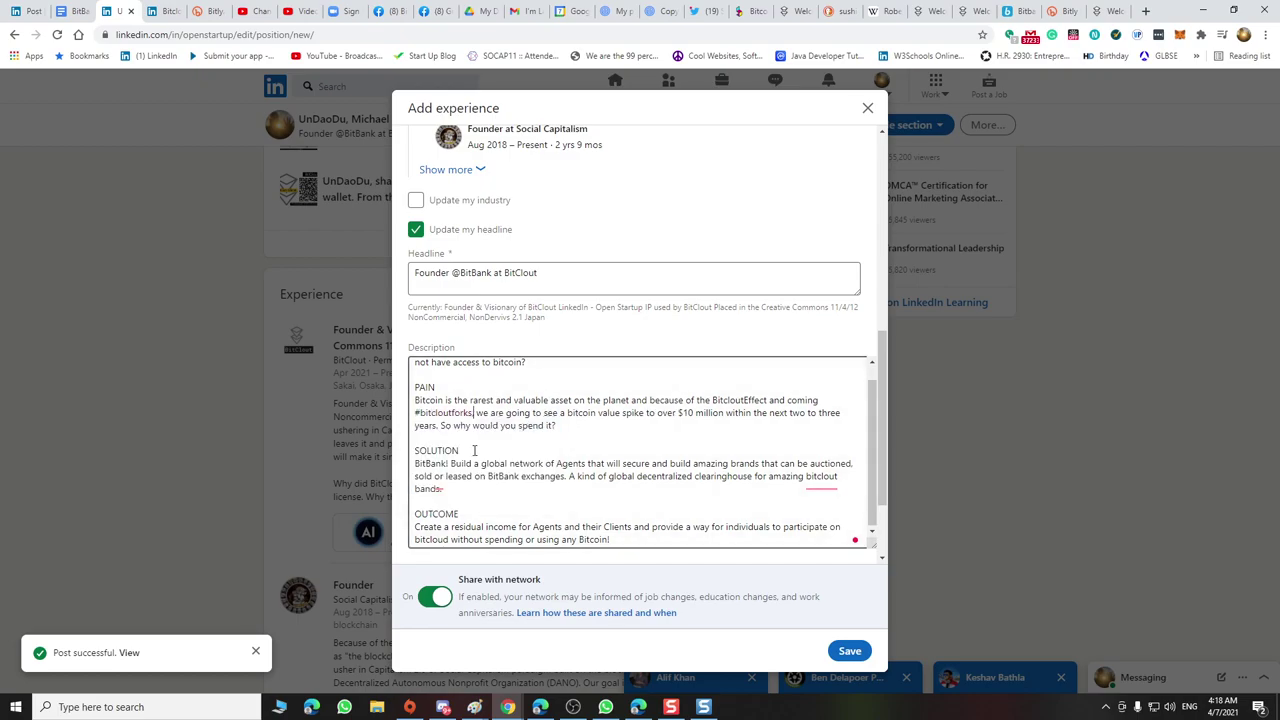
mouse_move(437, 487)
left_click(441, 519)
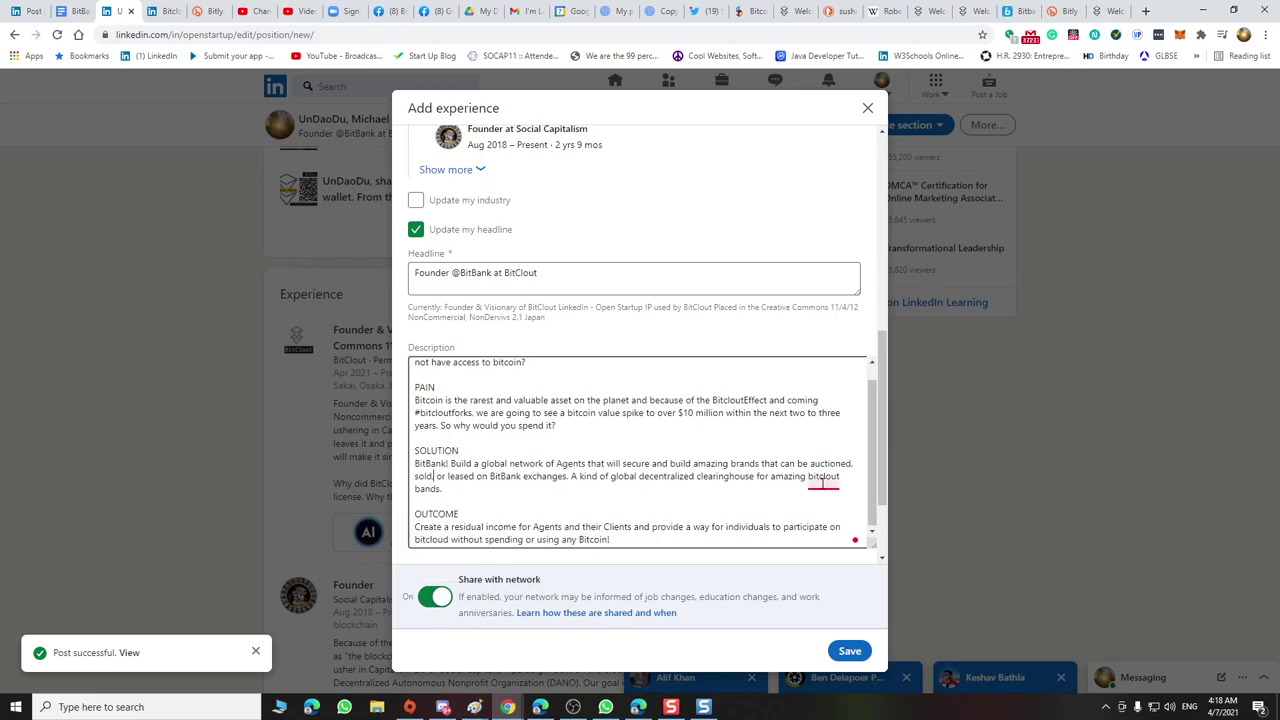
Capitalise 'BitClout' and turn the final Bitcoin into '#Bitcoin'
mouse_move(818, 481)
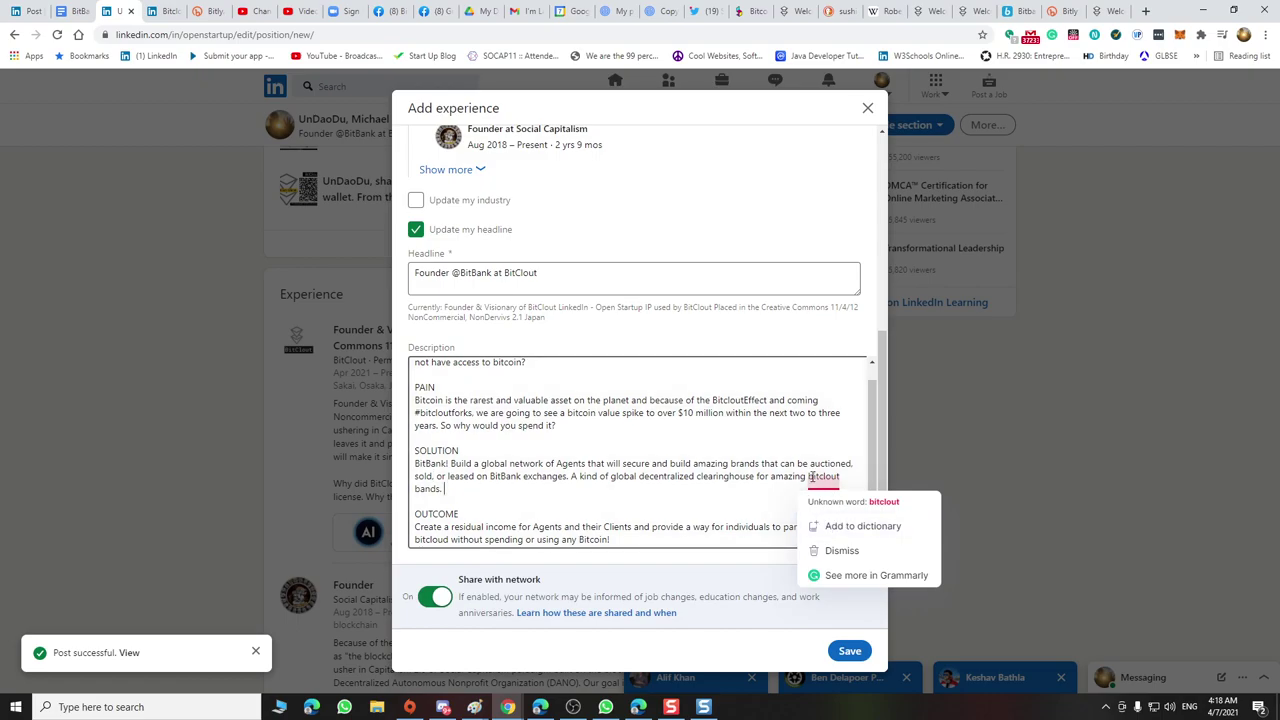
left_click_drag(808, 477, 813, 477)
type("BitC")
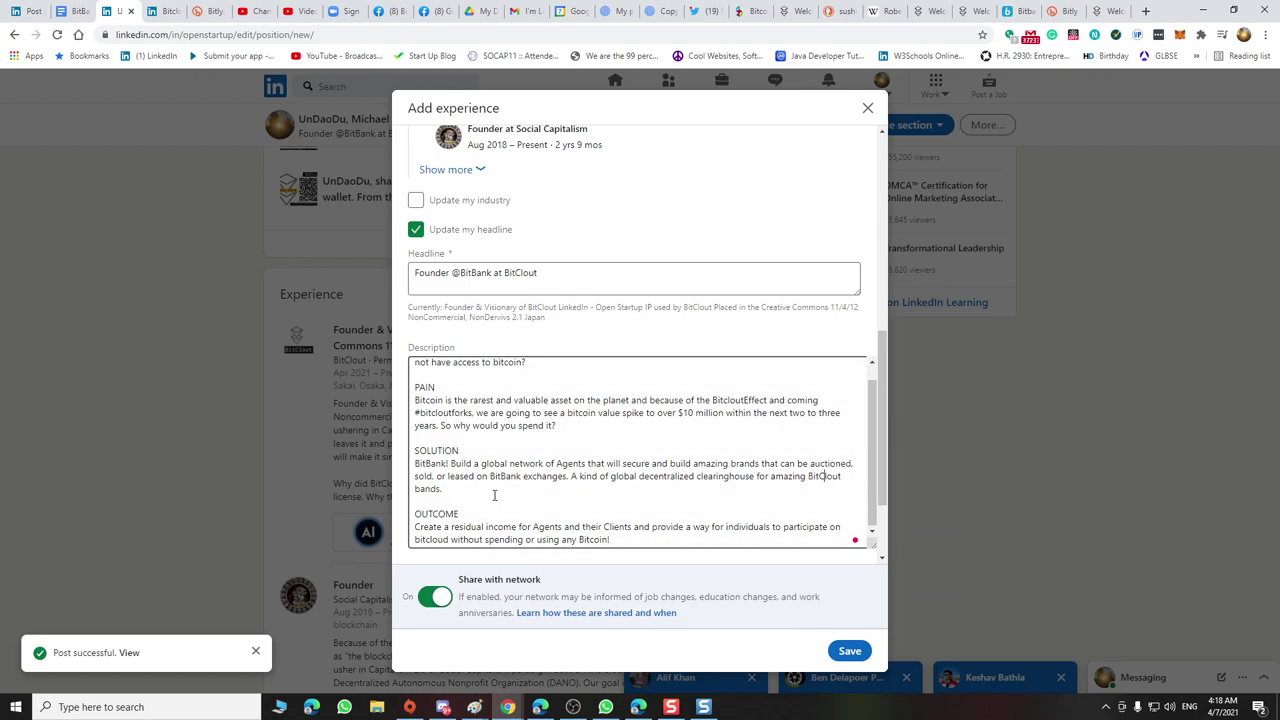
left_click_drag(469, 492, 414, 449)
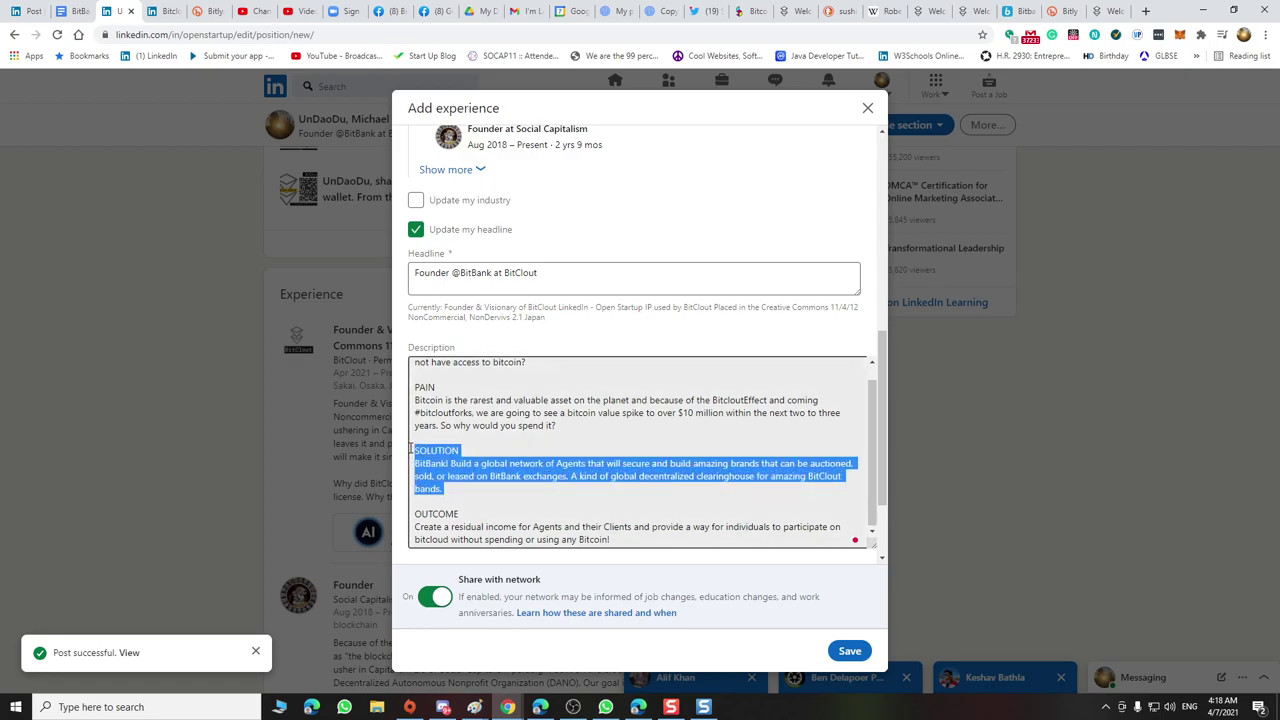
left_click(620, 540)
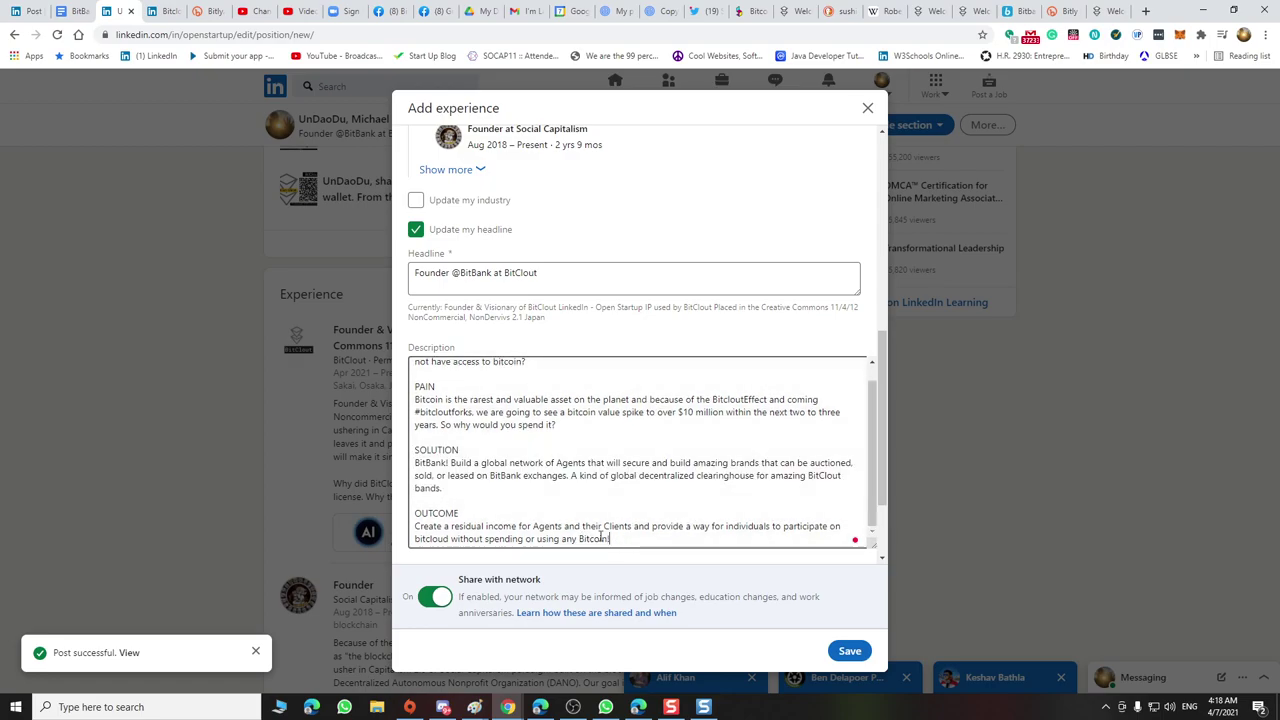
type("#")
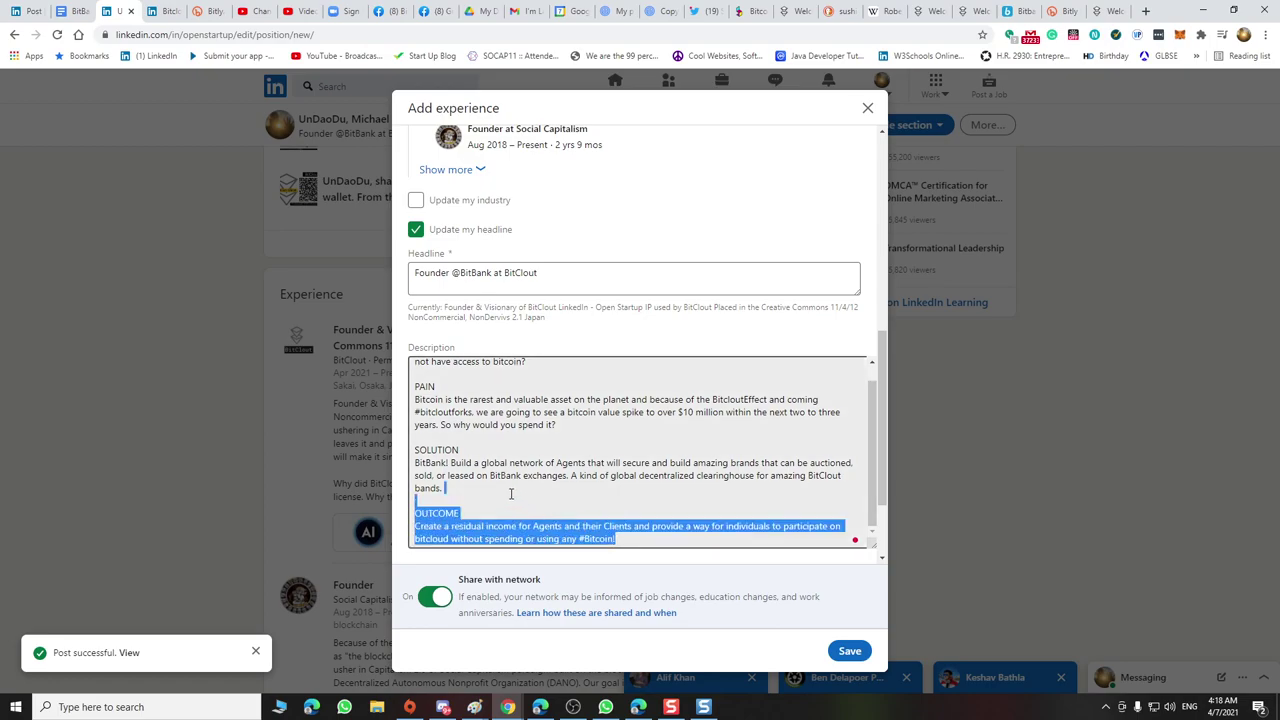